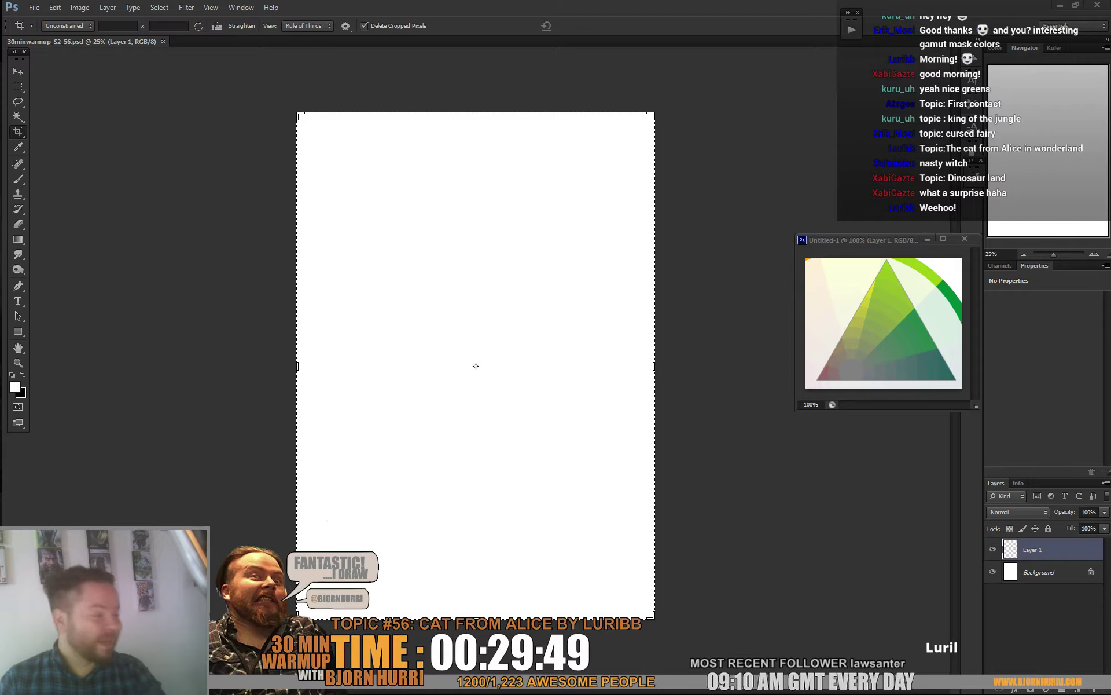
Step: Fill Layer 1 with a neutral mid grey sampled from the colour triangle's muted area
key("b")
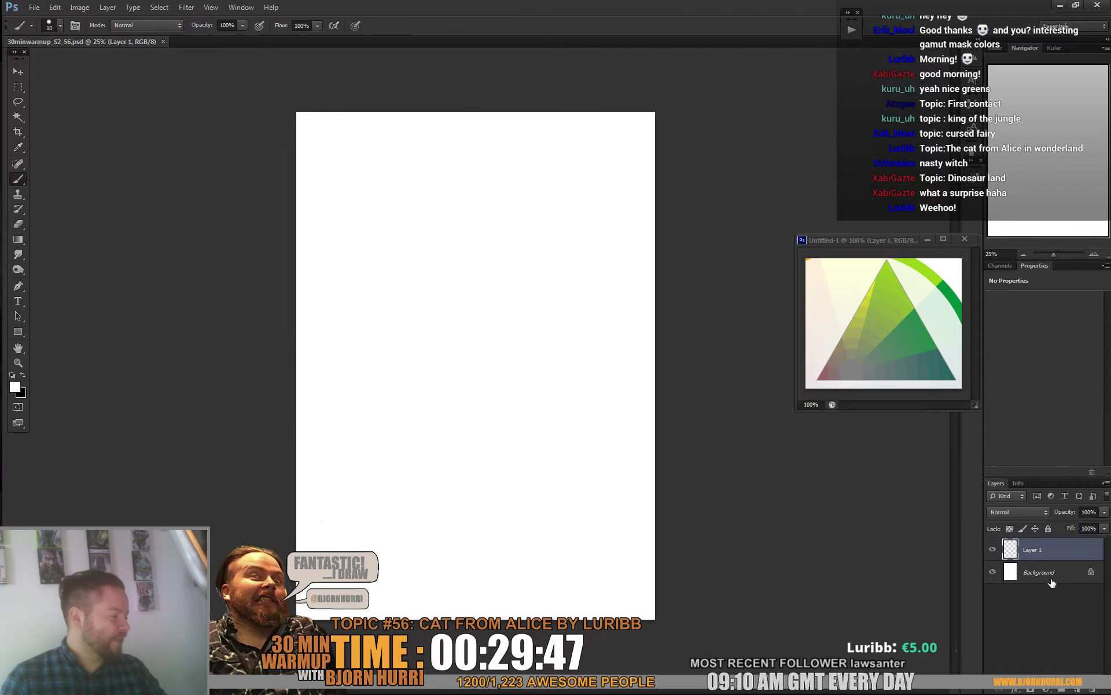
left_click(859, 363, "alt")
key("x")
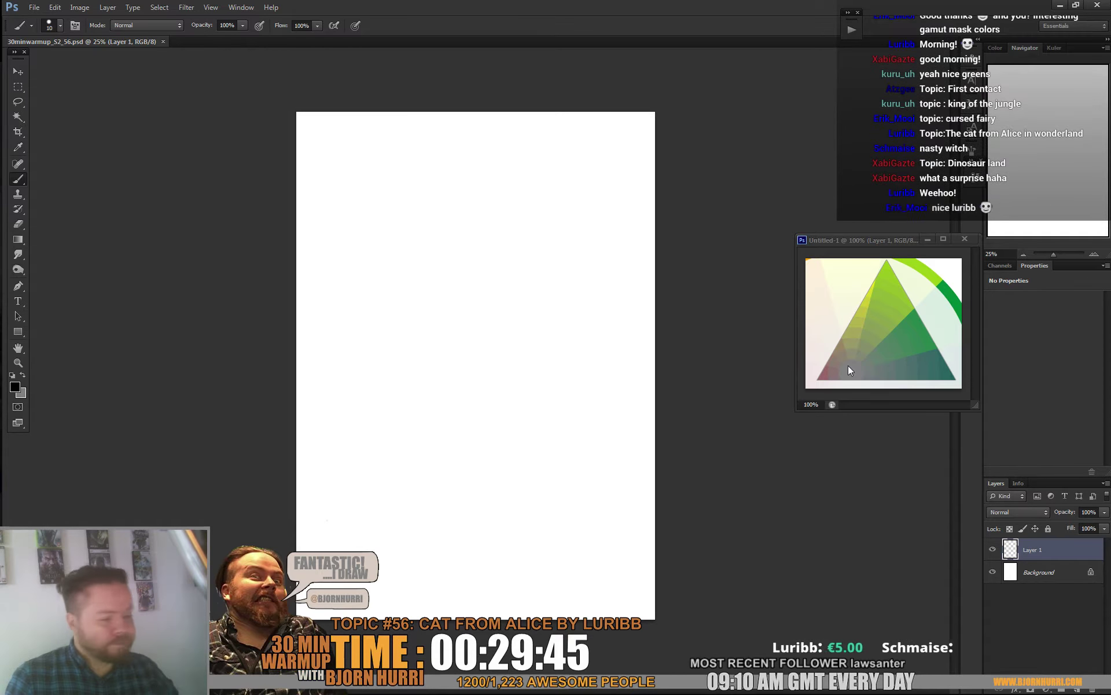
key("ctrl+BackSpace")
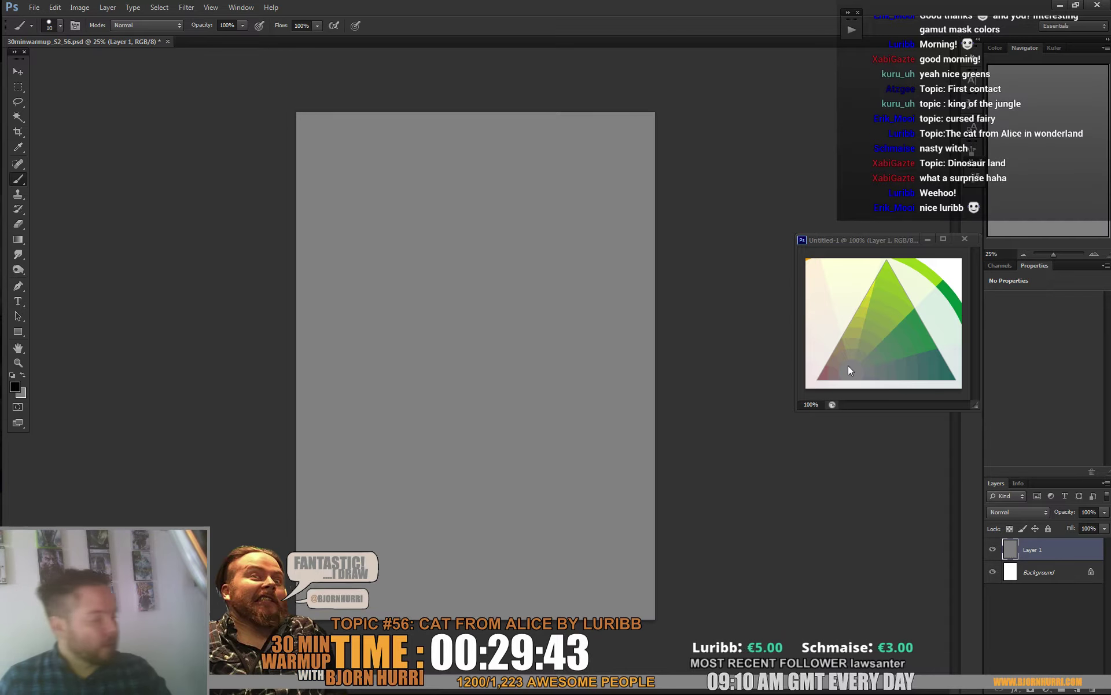
Step: Block in green and yellow-green strokes on the canvas's upper middle with the 600 px streaky brush, plus a muted red patch below them
left_click(877, 325, "alt")
right_click(393, 348)
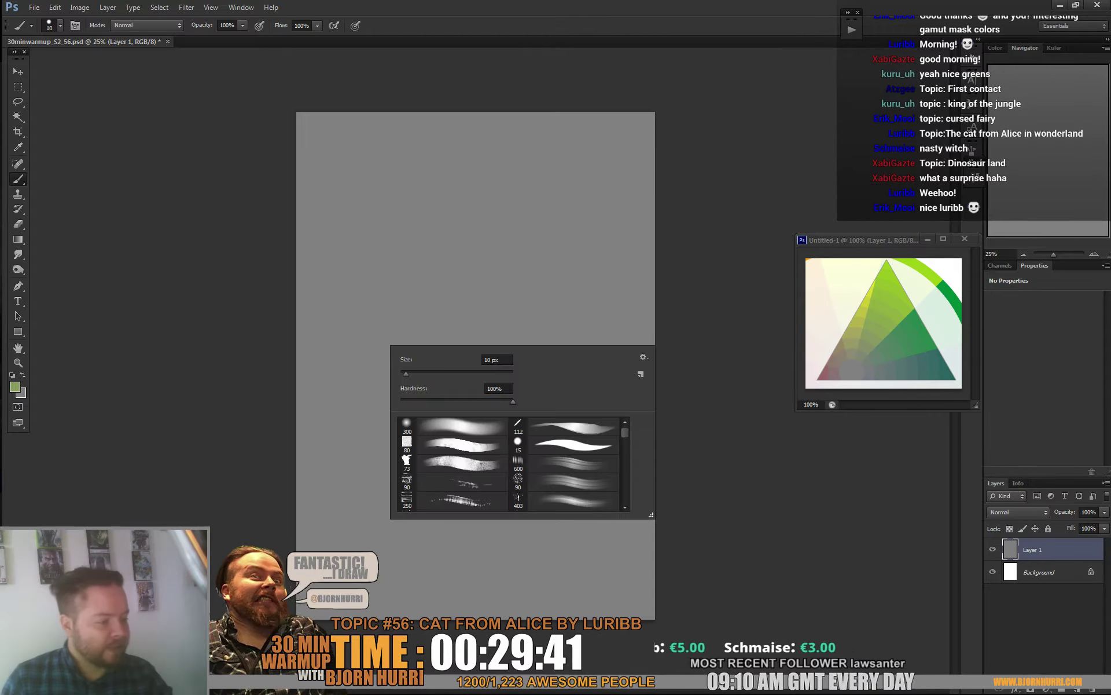
left_click(462, 445)
left_click(572, 463)
mouse_move(393, 214)
left_mouse_down()
mouse_move(429, 192)
mouse_move(464, 127)
mouse_move(468, 198)
mouse_move(382, 183)
mouse_move(413, 224)
mouse_move(528, 265)
mouse_move(547, 306)
left_mouse_up()
left_click(861, 318, "alt")
mouse_move(515, 196)
left_mouse_down()
mouse_move(547, 249)
mouse_move(550, 284)
mouse_move(472, 241)
left_mouse_up()
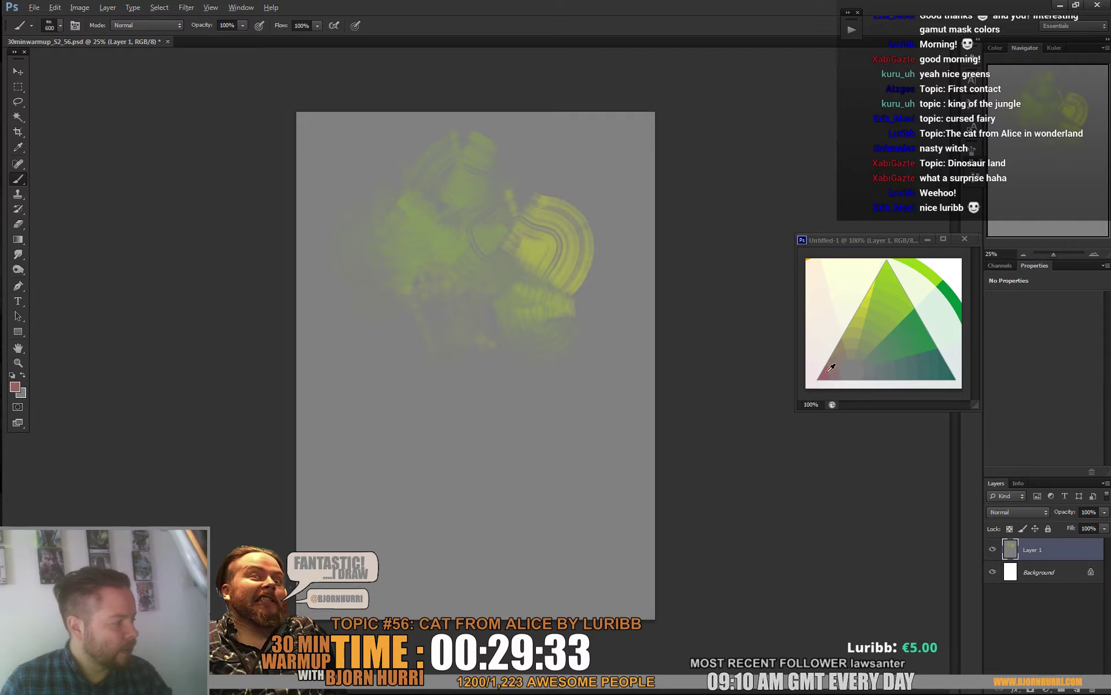
mouse_move(356, 277)
left_mouse_down()
mouse_move(426, 362)
mouse_move(412, 367)
mouse_move(426, 351)
mouse_move(442, 376)
mouse_move(406, 336)
mouse_move(439, 314)
mouse_move(405, 397)
left_mouse_up()
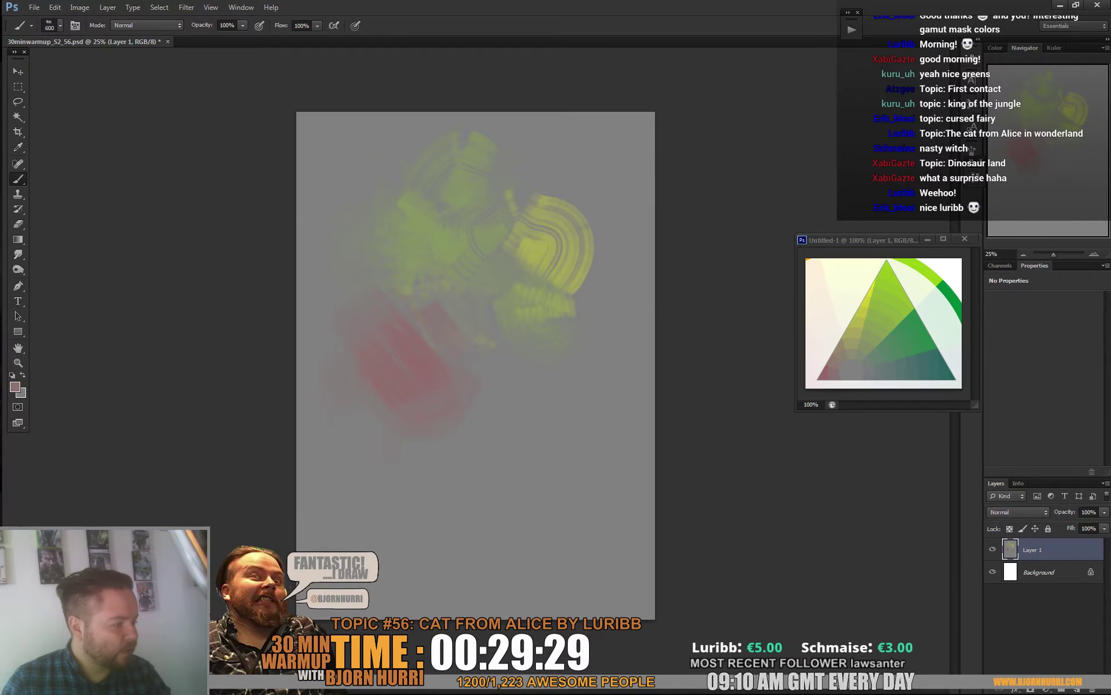
mouse_move(459, 318)
left_mouse_down()
mouse_move(433, 334)
mouse_move(468, 379)
mouse_move(438, 368)
left_mouse_up()
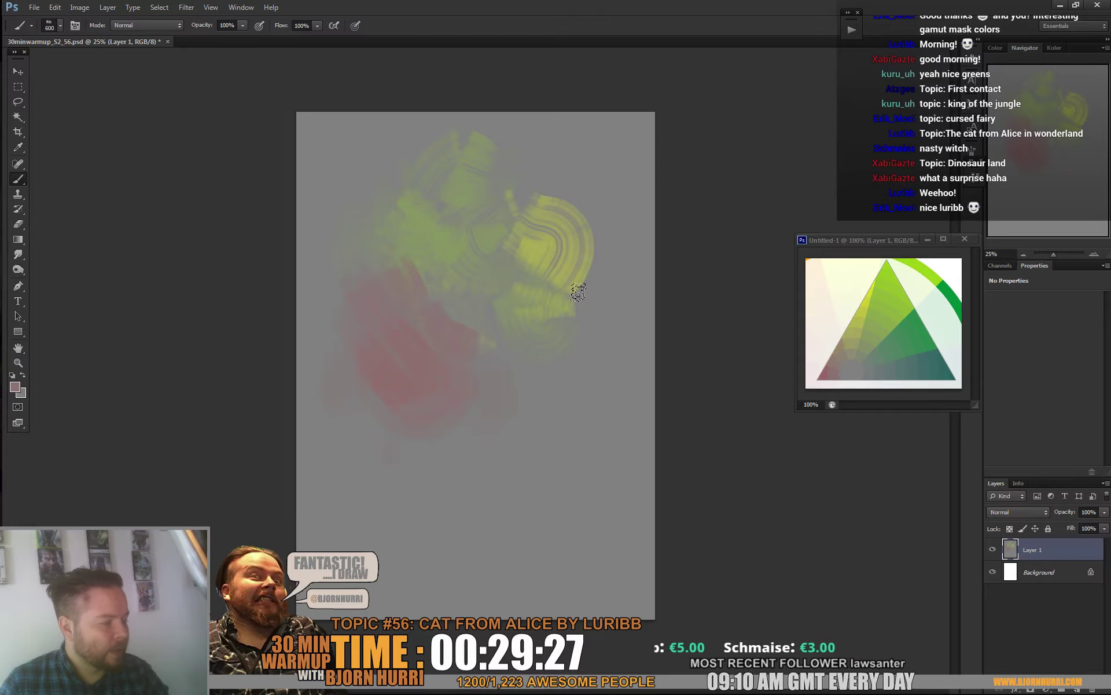
Step: Paint green strokes down both sides of the canvas and yellow-green strokes across its upper corners
left_click(903, 344, "alt")
mouse_move(558, 261)
left_mouse_down()
mouse_move(551, 302)
mouse_move(631, 315)
mouse_move(655, 169)
mouse_move(643, 364)
left_mouse_up()
left_click_drag(326, 161, 341, 521)
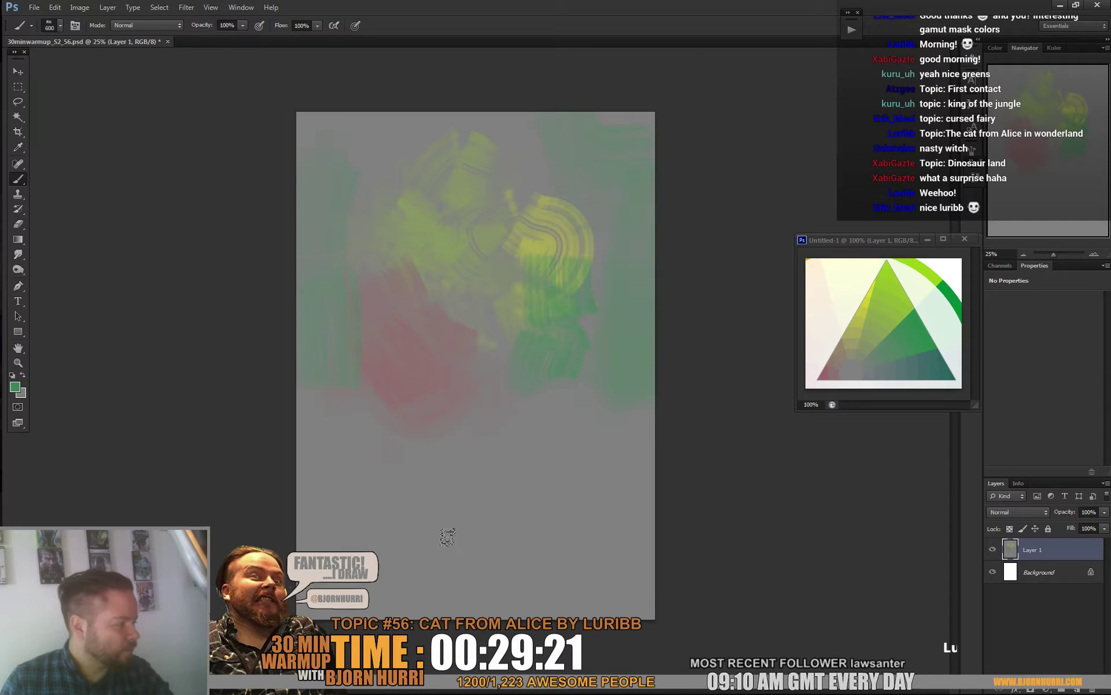
left_click(863, 333, "alt")
left_click_drag(337, 116, 323, 230)
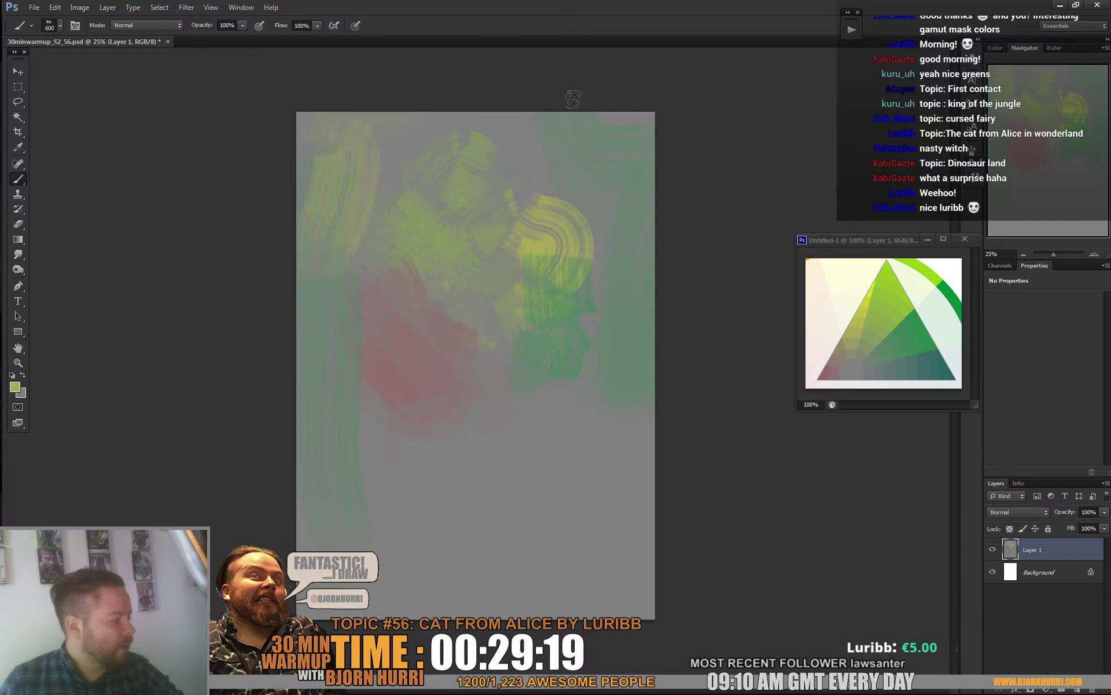
left_click_drag(574, 100, 616, 125)
Step: Cover the upper corners and both sides of the canvas with teal strokes, and sweep faint teal across the area below the red patch
left_click(900, 368, "alt")
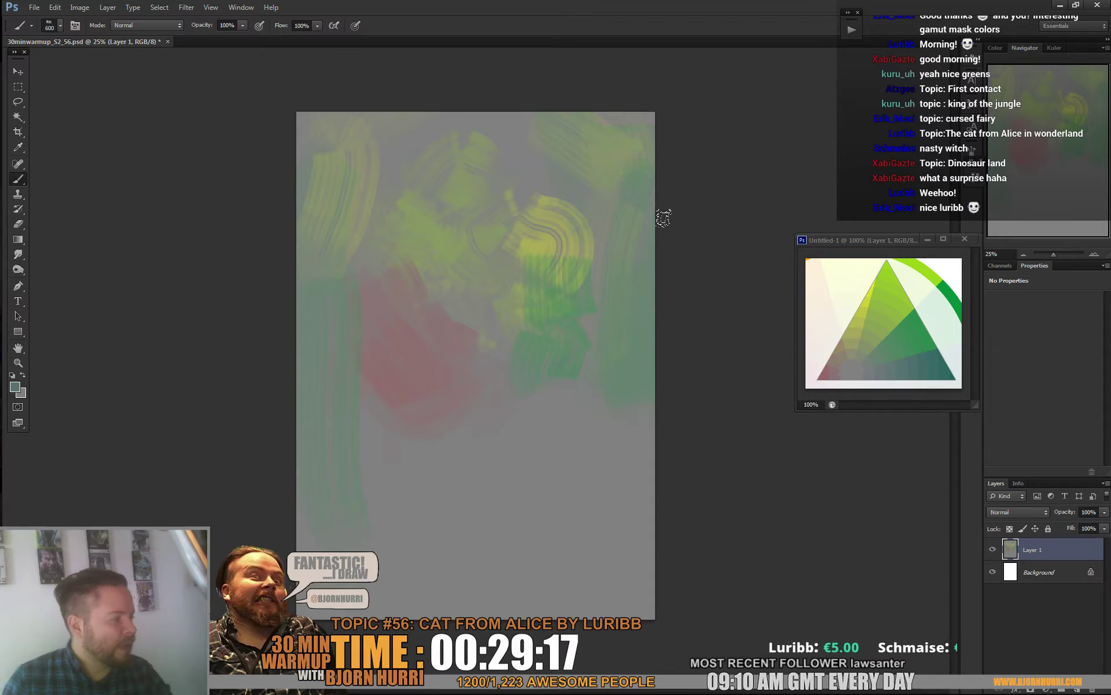
mouse_move(660, 220)
left_mouse_down()
mouse_move(579, 119)
mouse_move(501, 131)
left_mouse_up()
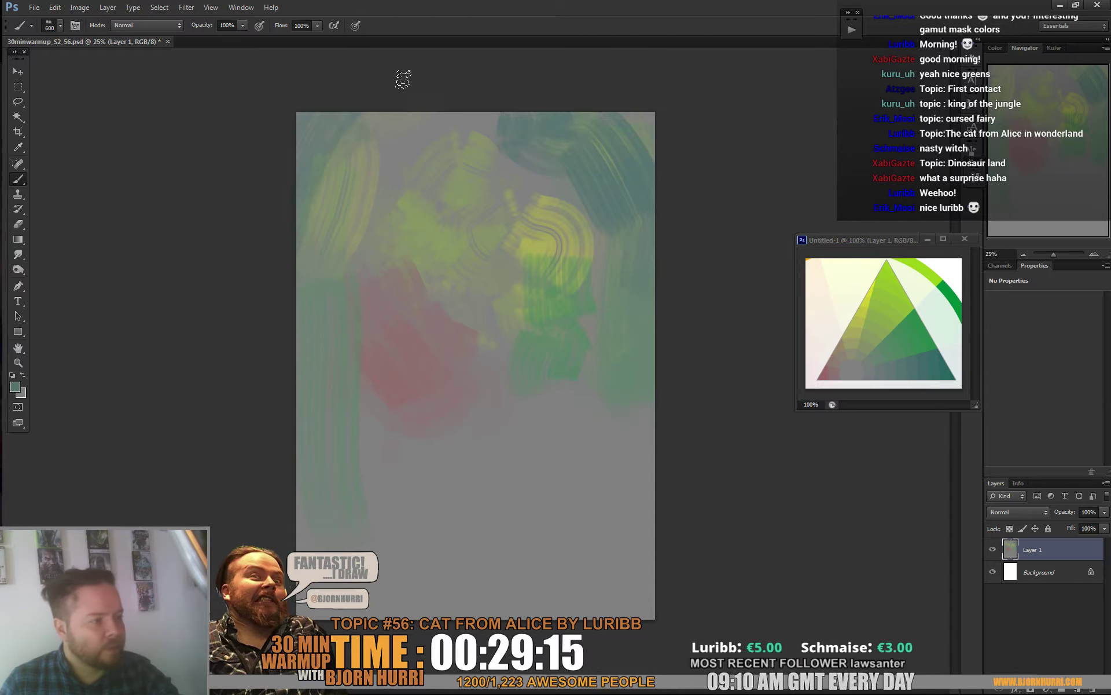
left_click_drag(403, 79, 286, 257)
mouse_move(367, 149)
left_mouse_down()
mouse_move(301, 229)
mouse_move(360, 469)
left_mouse_up()
left_click_drag(635, 315, 602, 405)
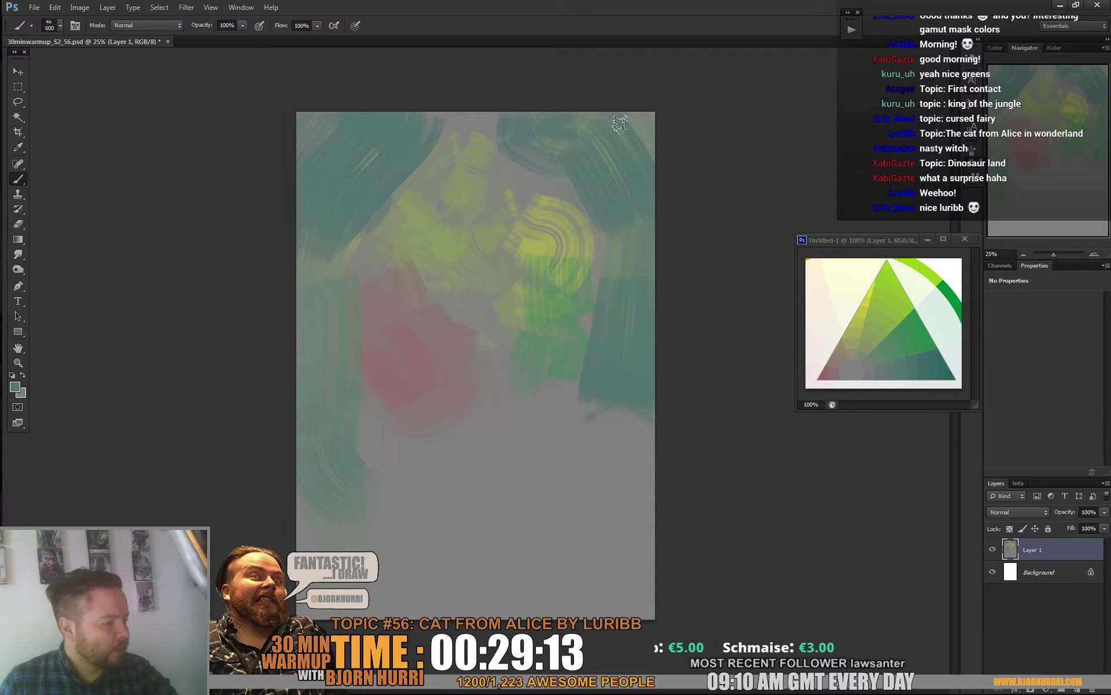
left_click_drag(620, 124, 634, 341)
left_click_drag(583, 149, 620, 322)
mouse_move(321, 339)
left_mouse_down()
mouse_move(415, 379)
mouse_move(573, 423)
left_mouse_up()
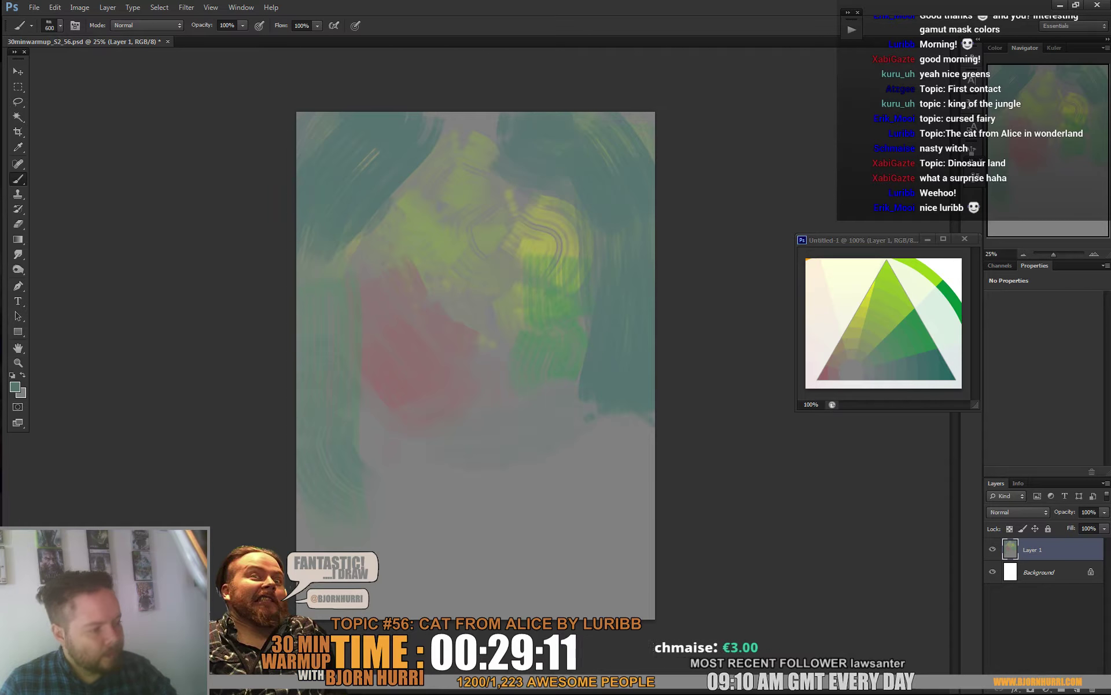
mouse_move(388, 379)
left_mouse_down()
mouse_move(521, 378)
mouse_move(375, 443)
mouse_move(493, 498)
mouse_move(634, 367)
left_mouse_up()
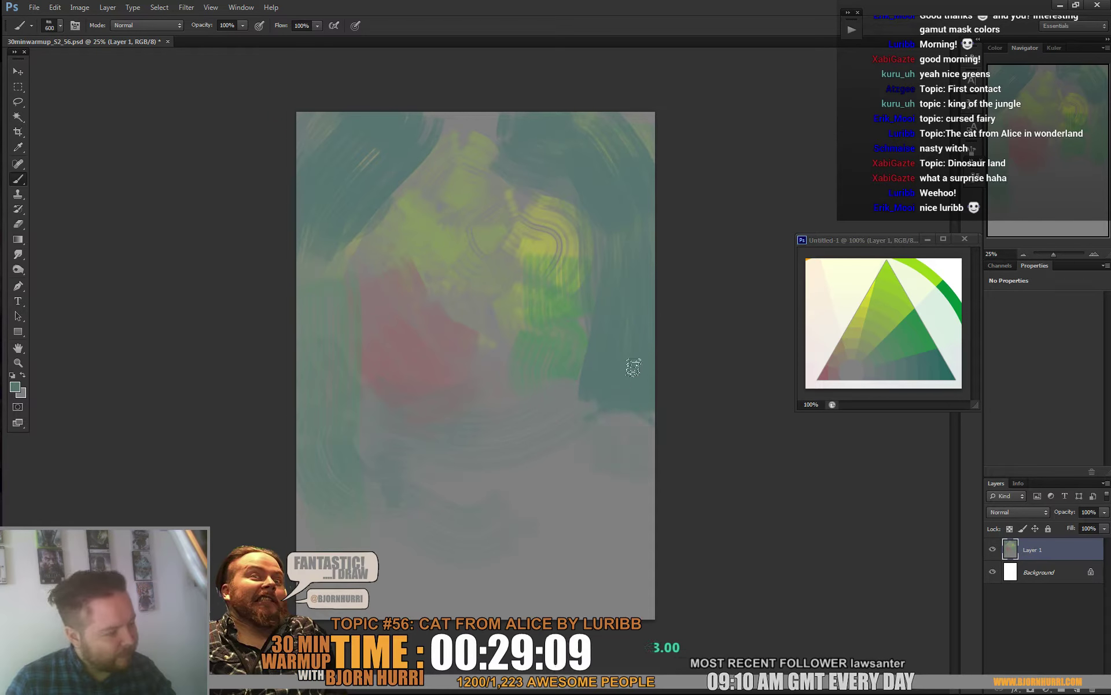
Step: Paint a broad dark grey diagonal band across the lower part of the canvas
left_click(847, 361, "alt")
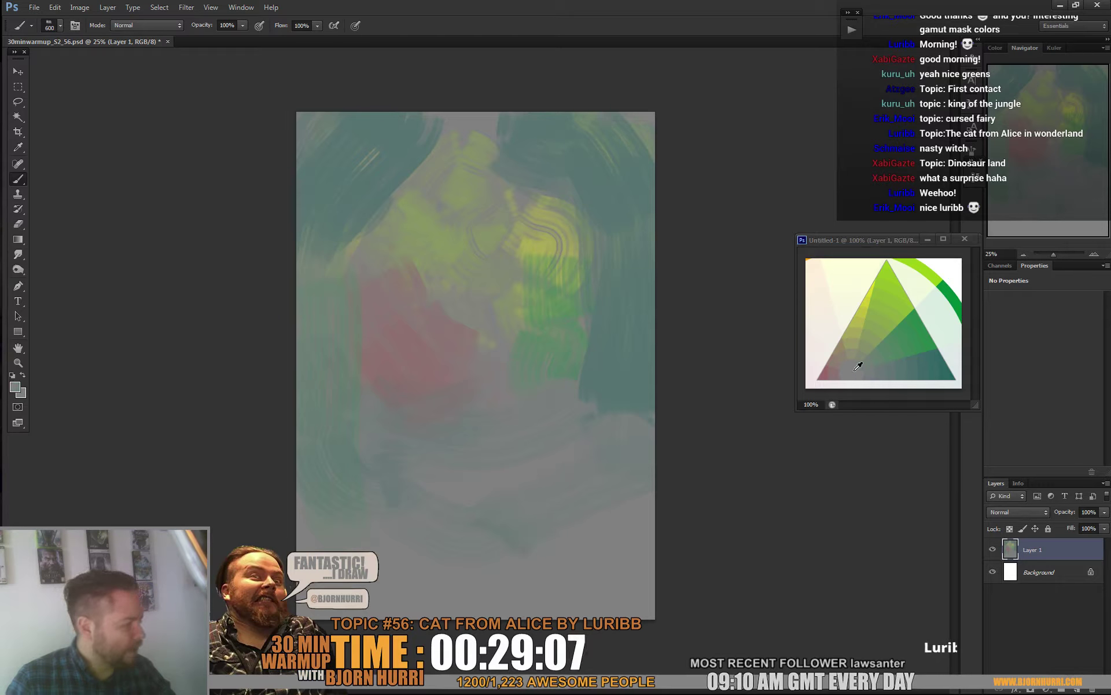
left_click(708, 474, "alt")
mouse_move(324, 602)
left_mouse_down()
mouse_move(590, 512)
mouse_move(643, 480)
mouse_move(474, 509)
mouse_move(705, 451)
mouse_move(293, 581)
mouse_move(538, 602)
mouse_move(702, 409)
mouse_move(550, 475)
mouse_move(521, 504)
left_mouse_up()
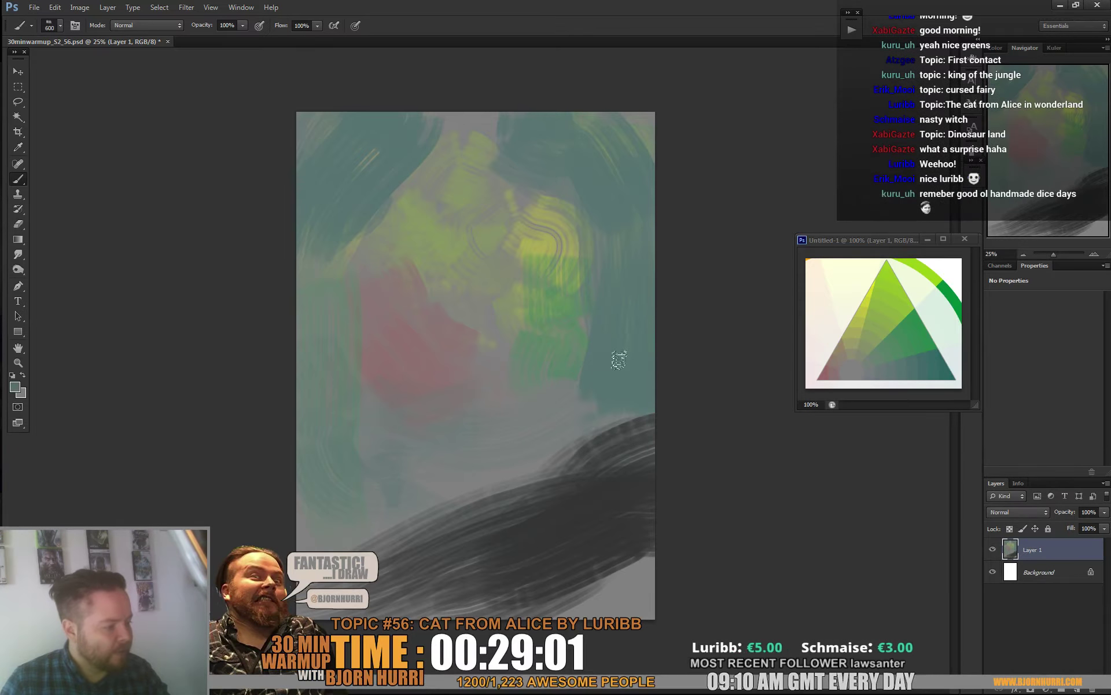
Step: Paint a deep teal patch on the canvas's lower left, with pale teal streaks over it and on the opposite side
left_click(920, 362, "alt")
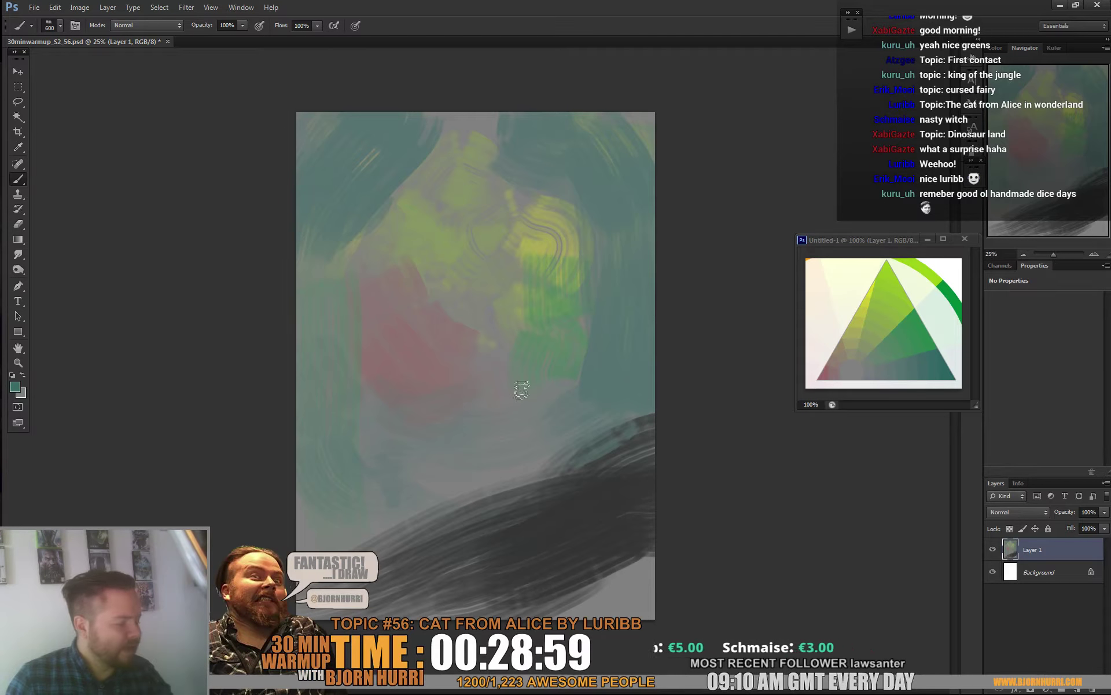
mouse_move(330, 420)
left_mouse_down()
mouse_move(357, 461)
mouse_move(304, 309)
mouse_move(361, 448)
mouse_move(339, 509)
mouse_move(376, 451)
mouse_move(361, 437)
mouse_move(368, 469)
left_mouse_up()
left_click(947, 313, "alt")
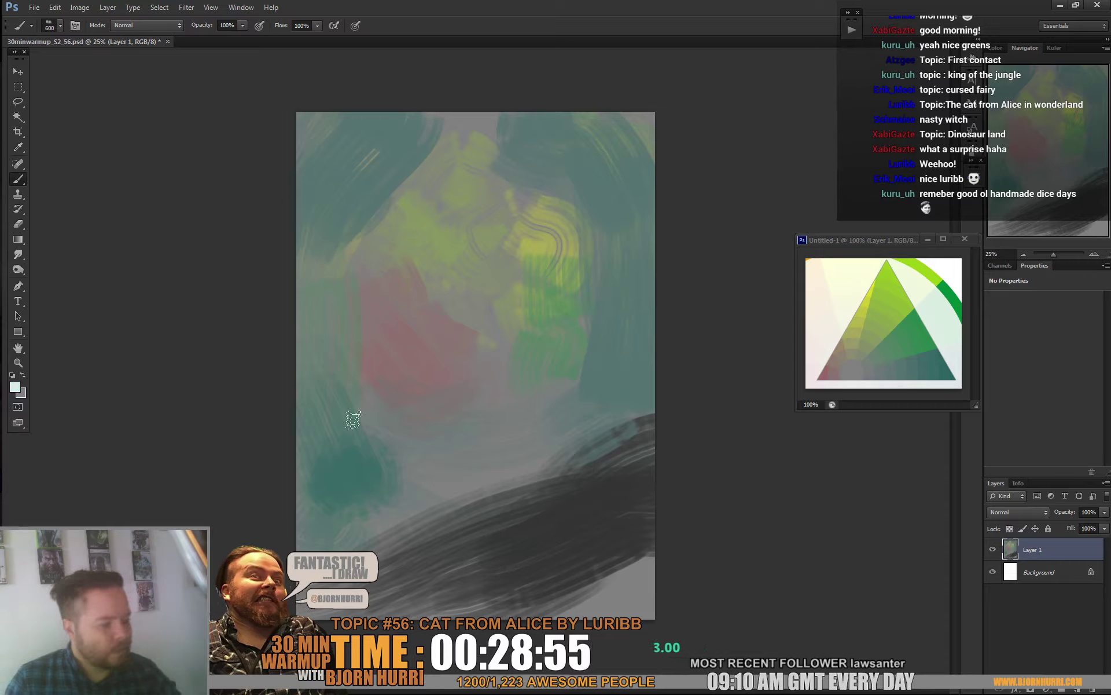
mouse_move(307, 406)
left_mouse_down()
mouse_move(371, 463)
mouse_move(330, 405)
mouse_move(358, 401)
mouse_move(362, 457)
mouse_move(389, 452)
mouse_move(320, 462)
mouse_move(371, 509)
left_mouse_up()
left_click(370, 440, "alt")
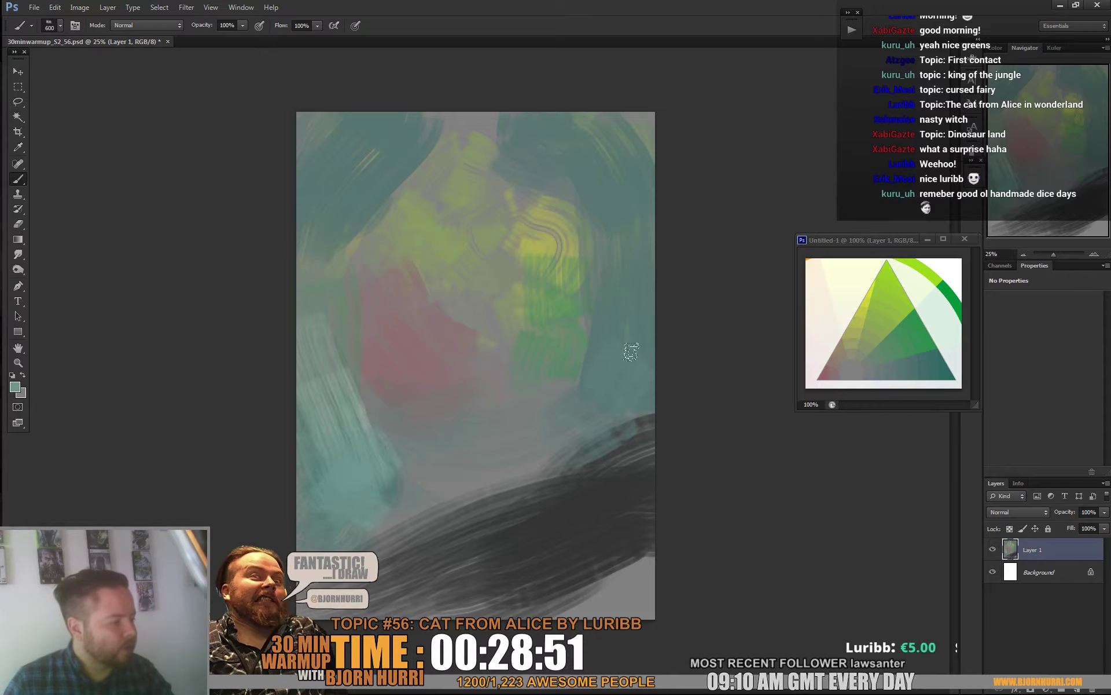
left_click_drag(607, 364, 631, 428)
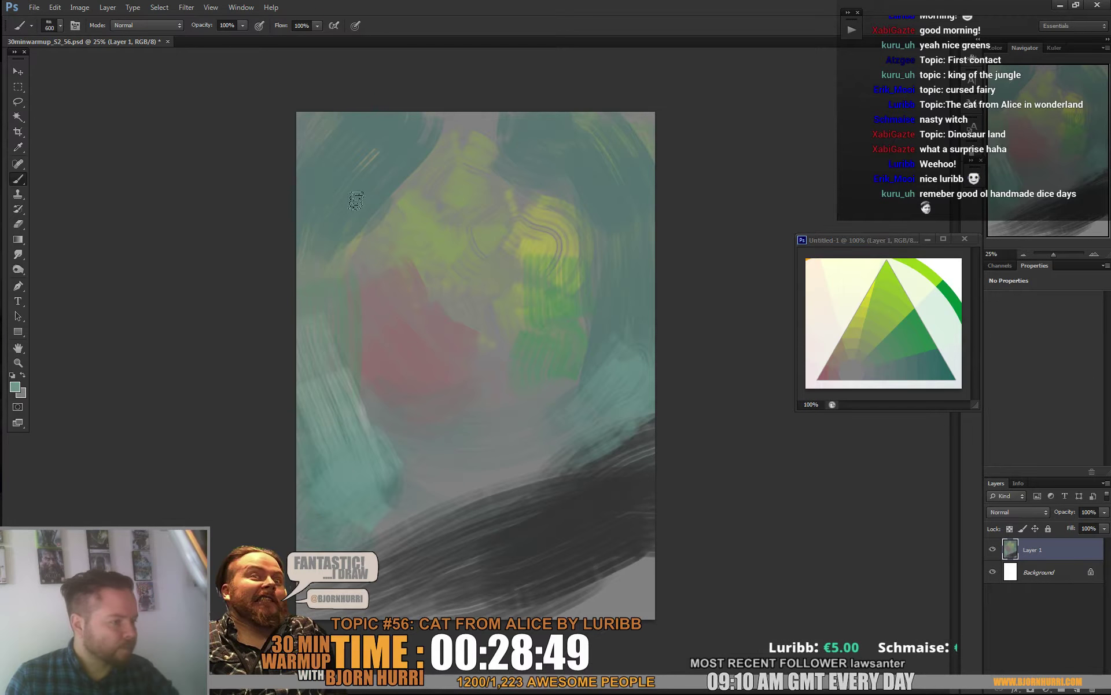
Step: Set the brush to 288 px and paint a dark grey slanted mouth shape over the red patch
left_click(698, 331, "alt")
right_click(434, 305)
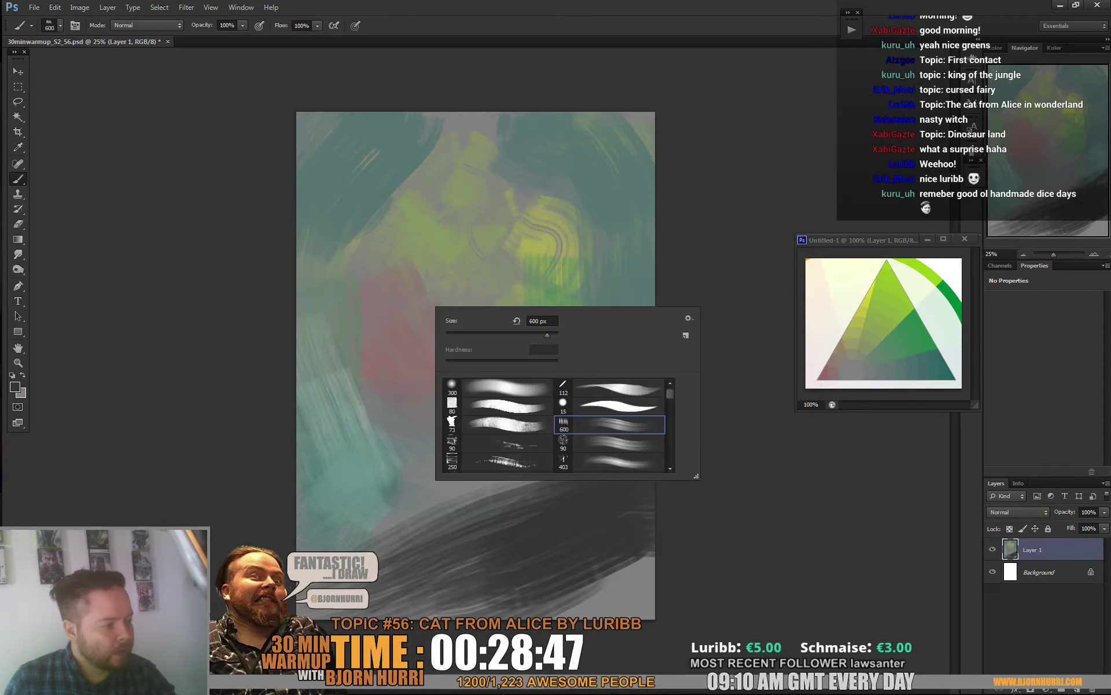
left_click_drag(548, 332, 536, 333)
left_click_drag(389, 294, 484, 345)
left_click_drag(396, 331, 463, 361)
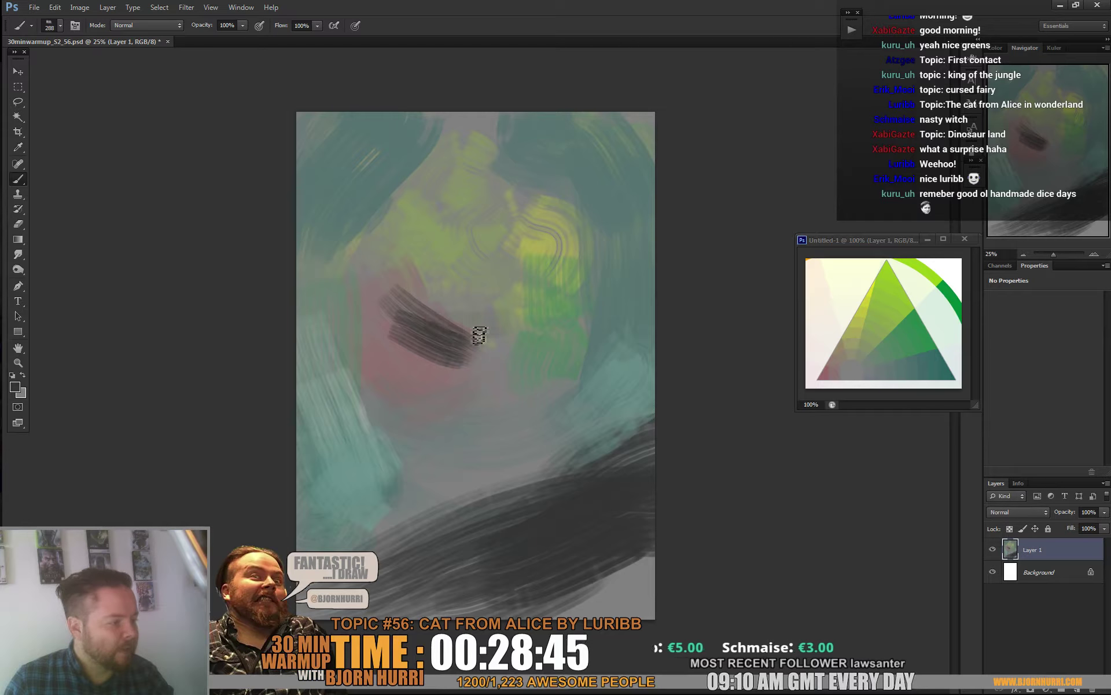
Step: Set the brush to 41 px and draw thin dark angular lines at the left edge of the face
right_click(392, 293)
mouse_move(350, 272)
left_mouse_down()
mouse_move(358, 321)
mouse_move(377, 332)
left_mouse_up()
left_click_drag(351, 238, 347, 264)
mouse_move(342, 272)
left_mouse_down()
mouse_move(339, 299)
mouse_move(354, 325)
left_mouse_up()
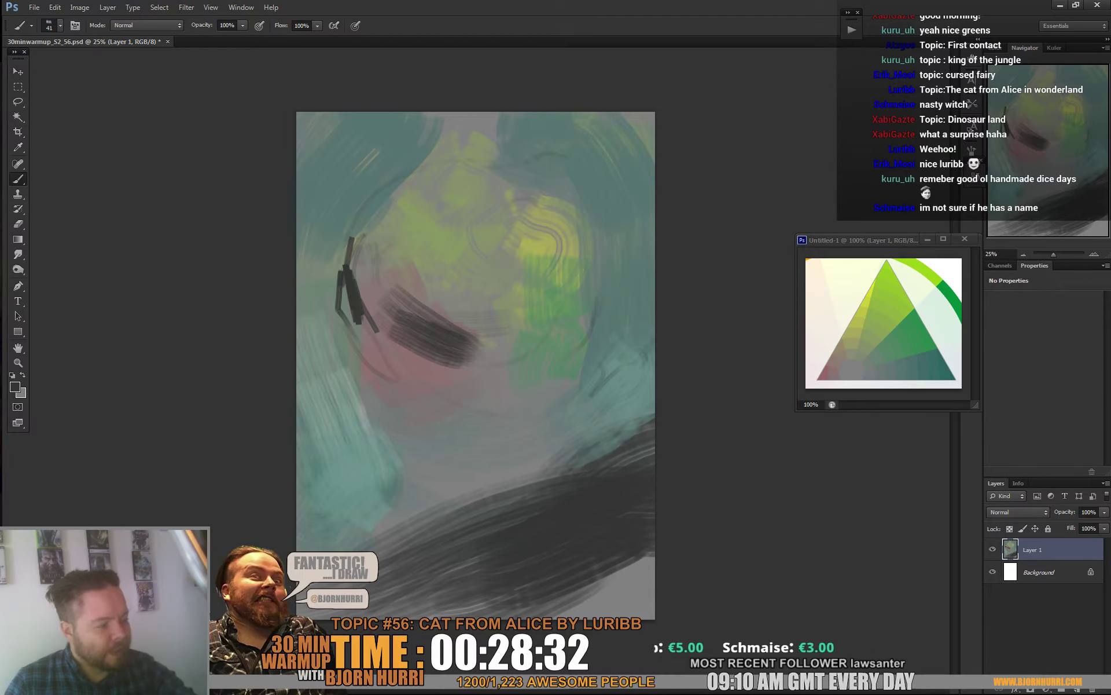
Step: Set the brush to 86 px and sketch faint dark curved lines over the pale teal patch at the canvas's lower left
right_click(495, 435)
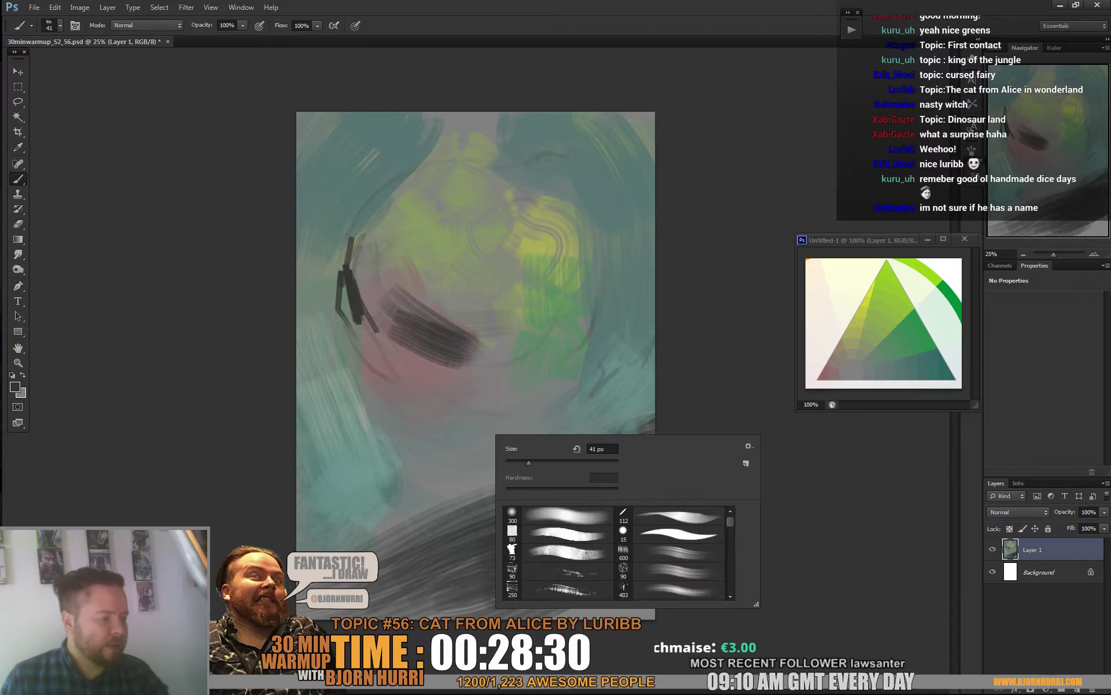
left_click(532, 463)
key("Return")
left_click_drag(357, 392, 355, 515)
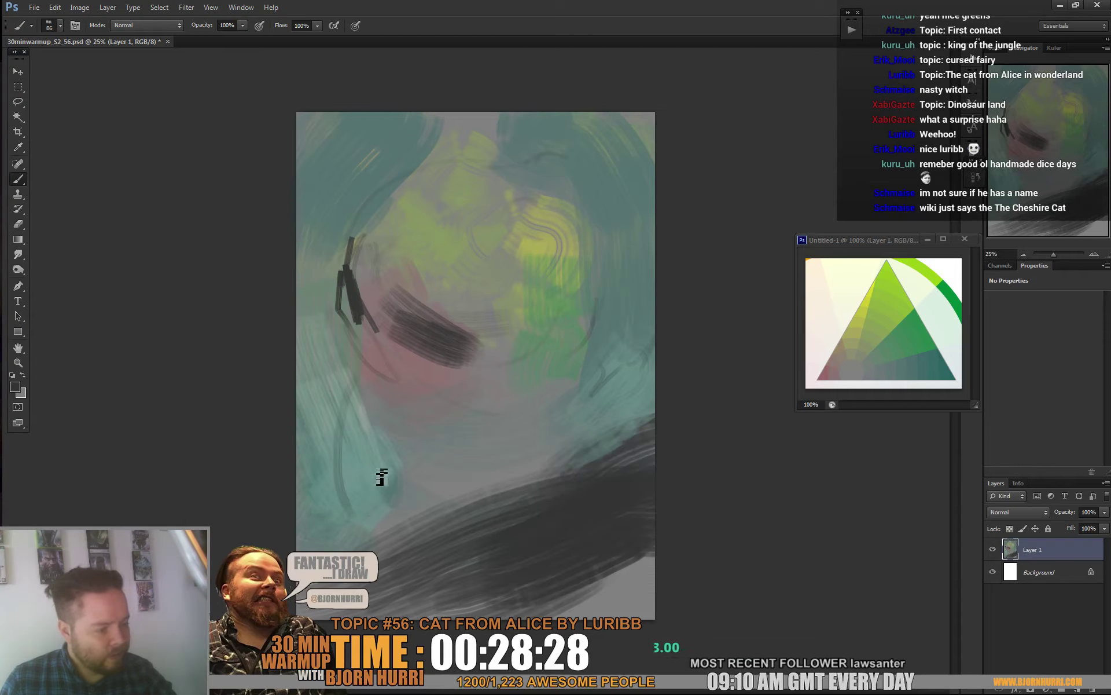
left_click_drag(353, 413, 382, 422)
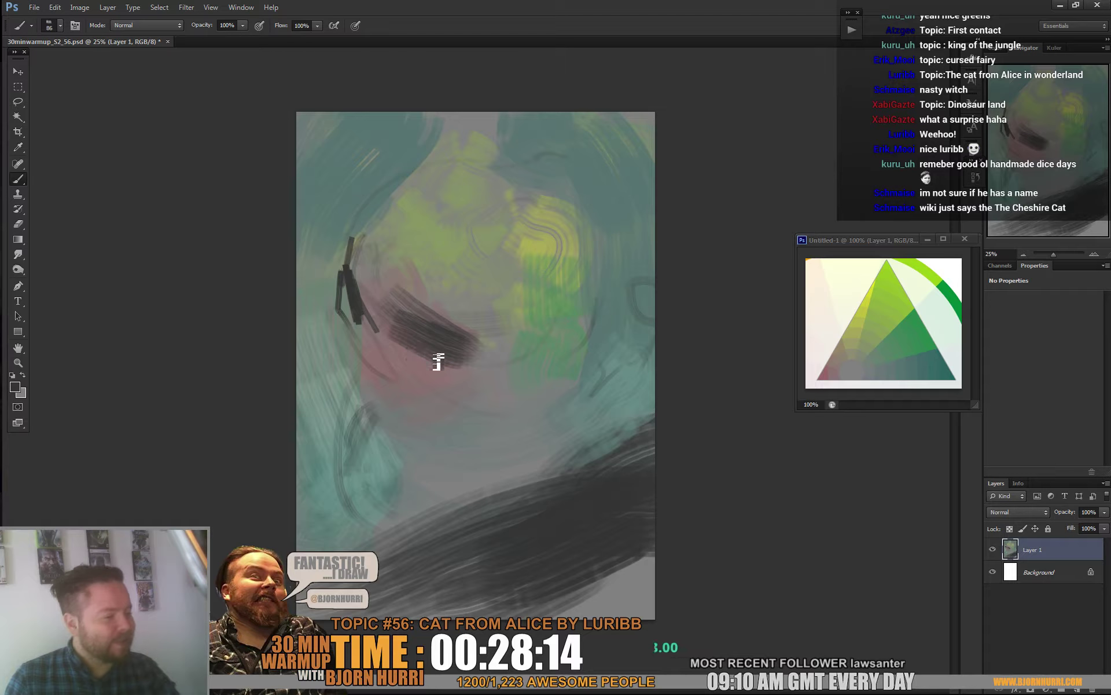
Step: Paint two round bright yellow eyes above the mouth with a yellow sampled from the colour triangle
left_click(873, 285, "alt")
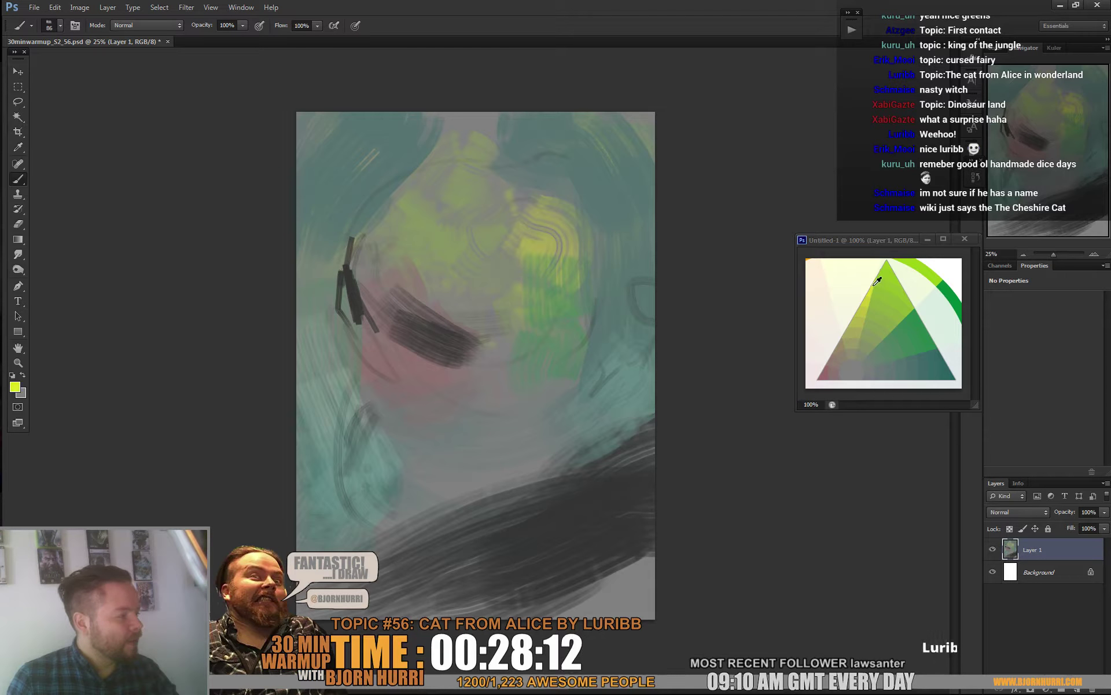
mouse_move(435, 246)
left_mouse_down()
mouse_move(415, 290)
mouse_move(446, 296)
mouse_move(402, 277)
mouse_move(420, 307)
left_mouse_up()
mouse_move(528, 257)
left_mouse_down()
mouse_move(573, 256)
mouse_move(545, 217)
mouse_move(556, 245)
left_mouse_up()
mouse_move(389, 305)
left_mouse_down()
mouse_move(402, 262)
mouse_move(421, 269)
mouse_move(397, 264)
mouse_move(431, 255)
left_mouse_up()
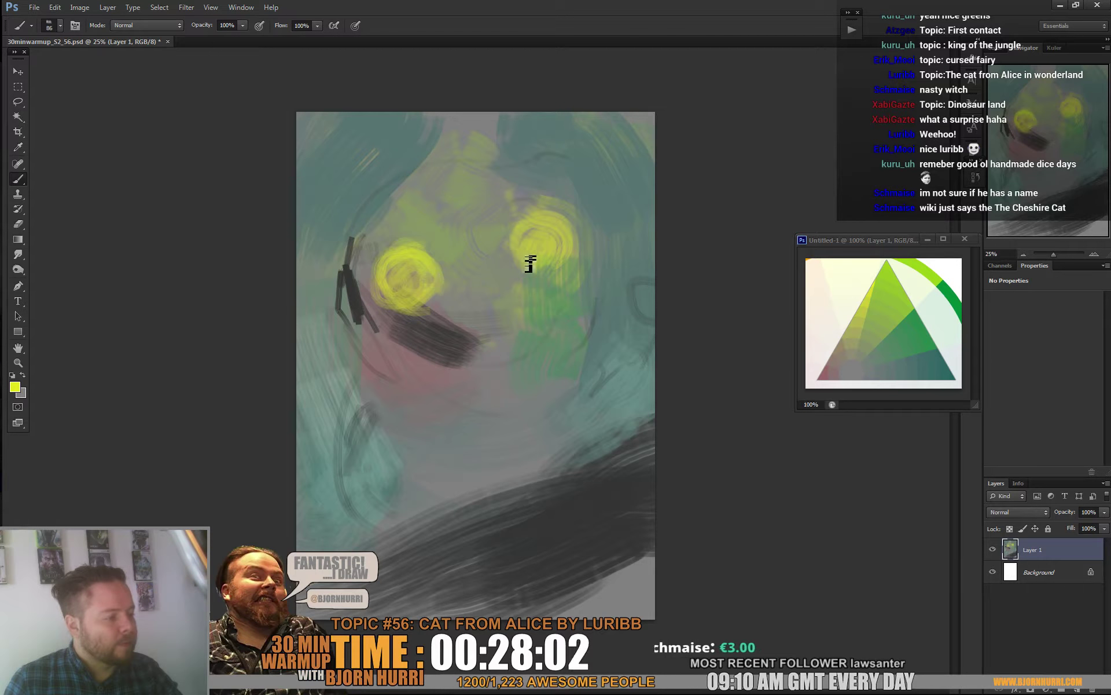
Step: Flip the canvas horizontally
left_click(79, 7)
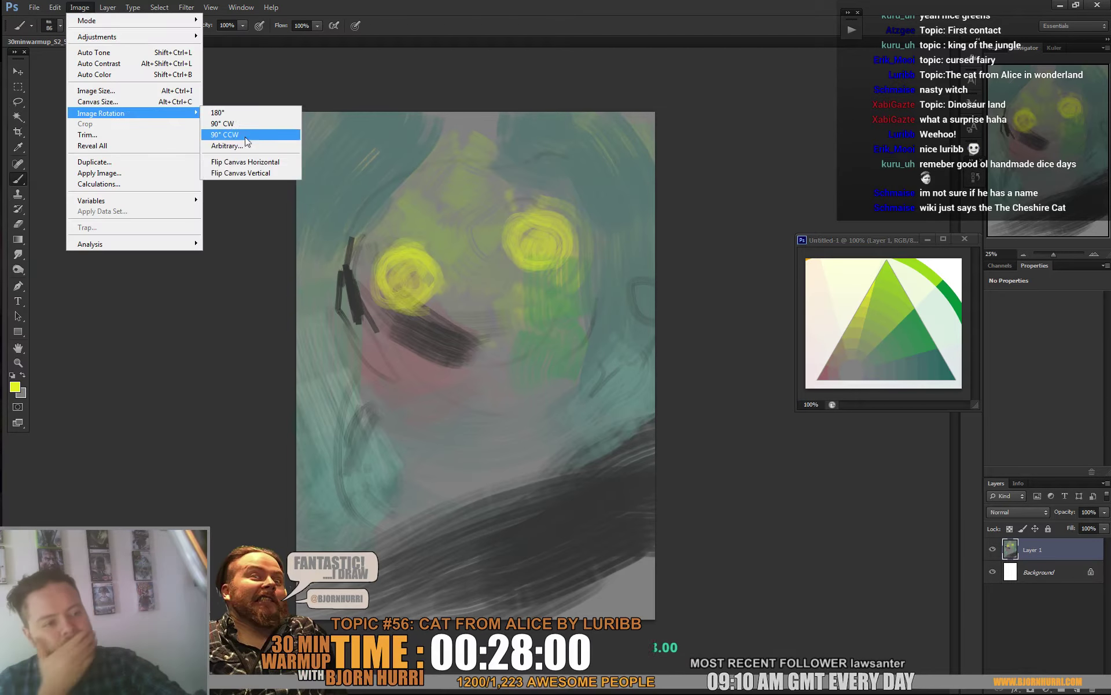
left_click(234, 163)
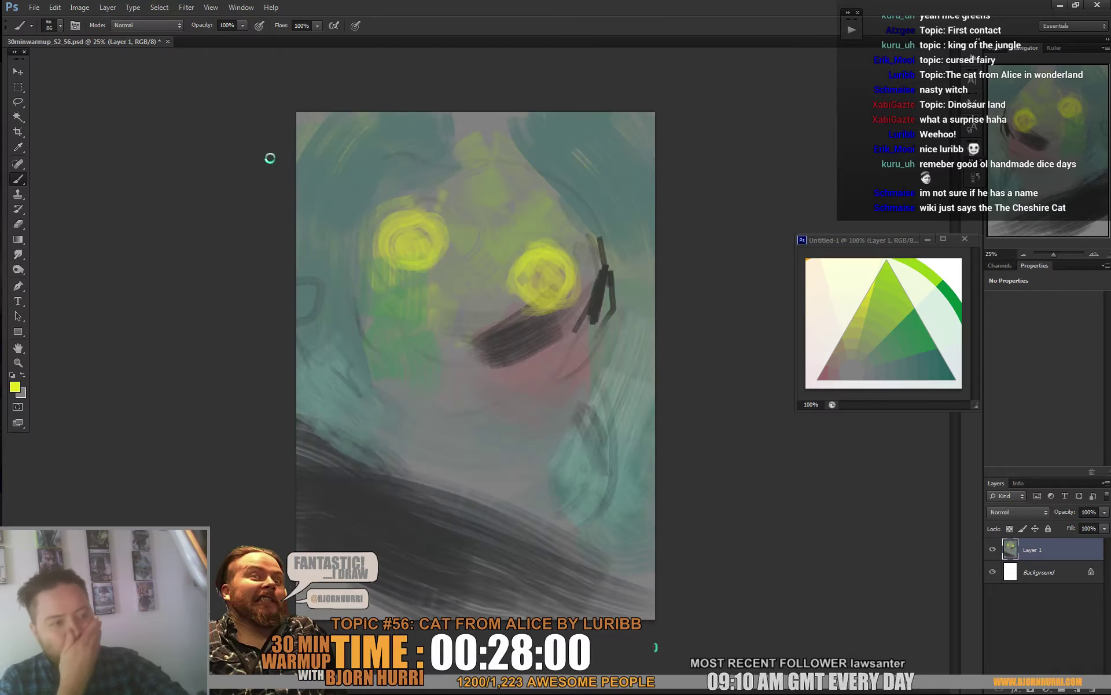
Step: Set the brush to 339 px, add green to the middle of the face, and extend the mouth with dark and muted reddish strokes
left_click(897, 362, "alt")
right_click(495, 374)
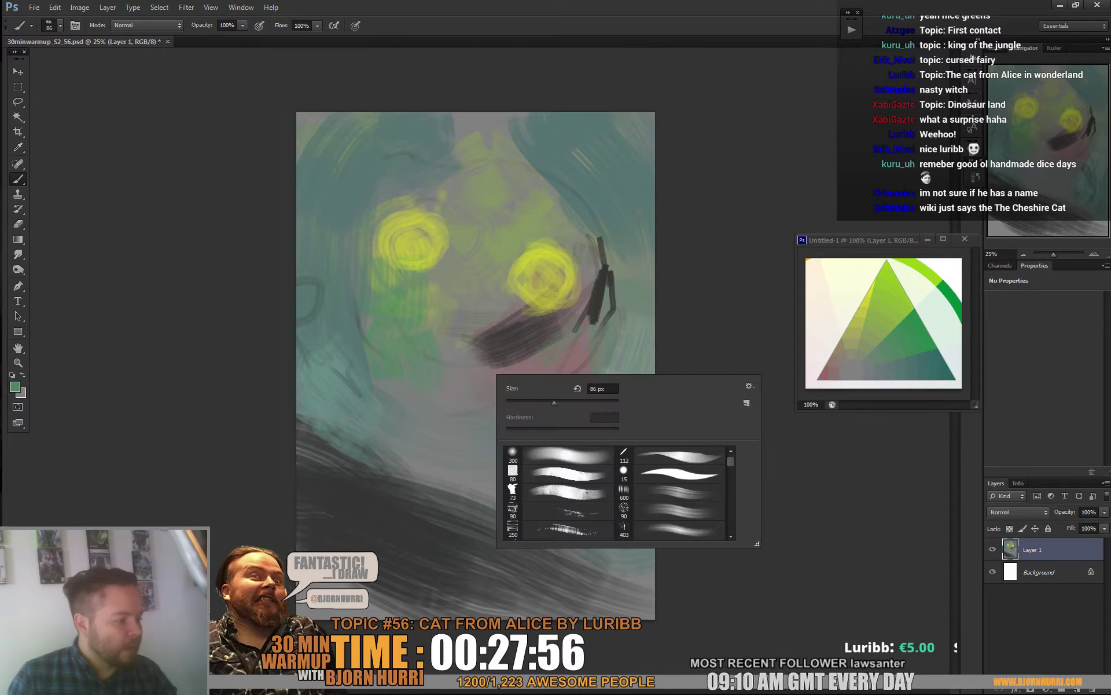
left_click(554, 402)
key("Return")
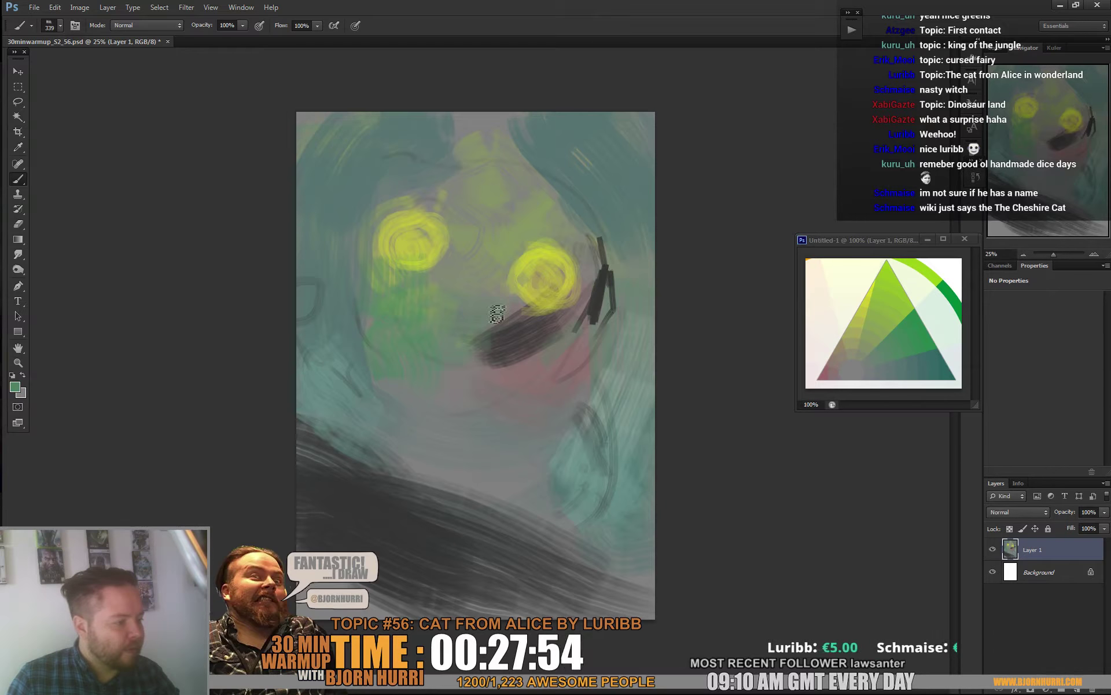
mouse_move(492, 311)
left_mouse_down()
mouse_move(459, 366)
mouse_move(366, 272)
mouse_move(371, 326)
mouse_move(493, 401)
mouse_move(456, 341)
mouse_move(499, 358)
mouse_move(412, 345)
mouse_move(507, 404)
mouse_move(494, 426)
mouse_move(485, 399)
left_mouse_up()
left_click(580, 322, "alt")
left_click(835, 354, "alt")
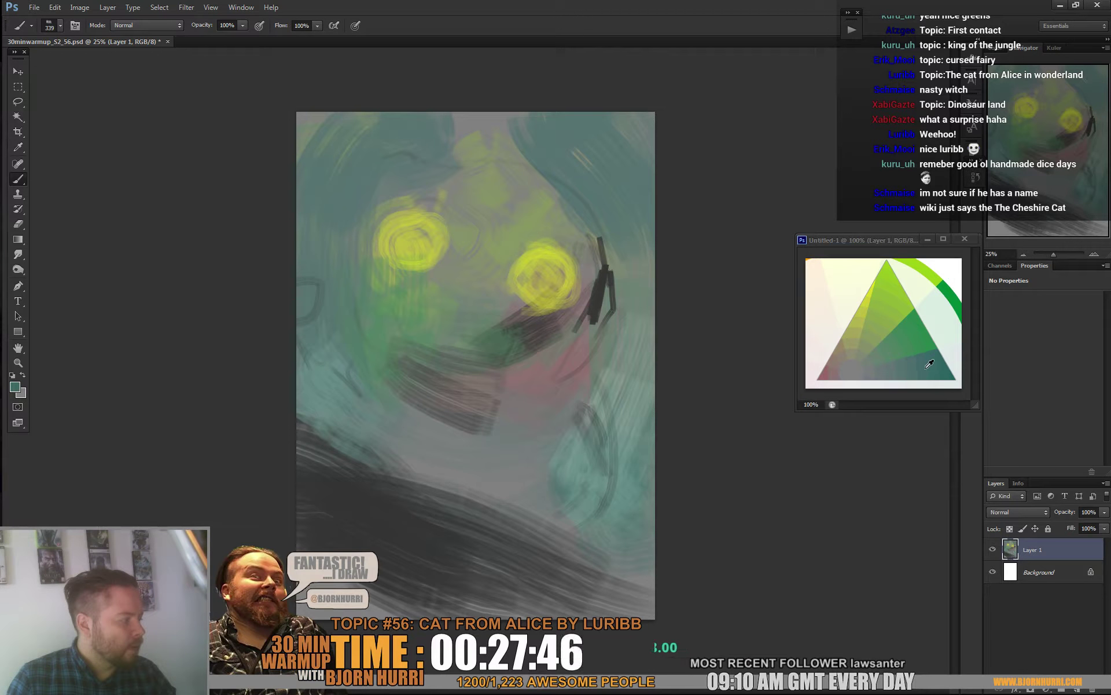
Step: Paint teal along the chin and across the forehead, and add dark grey strokes down the right cheek
mouse_move(486, 392)
left_mouse_down()
mouse_move(579, 327)
mouse_move(515, 410)
mouse_move(588, 344)
mouse_move(465, 397)
mouse_move(590, 357)
left_mouse_up()
left_click_drag(381, 376, 375, 368)
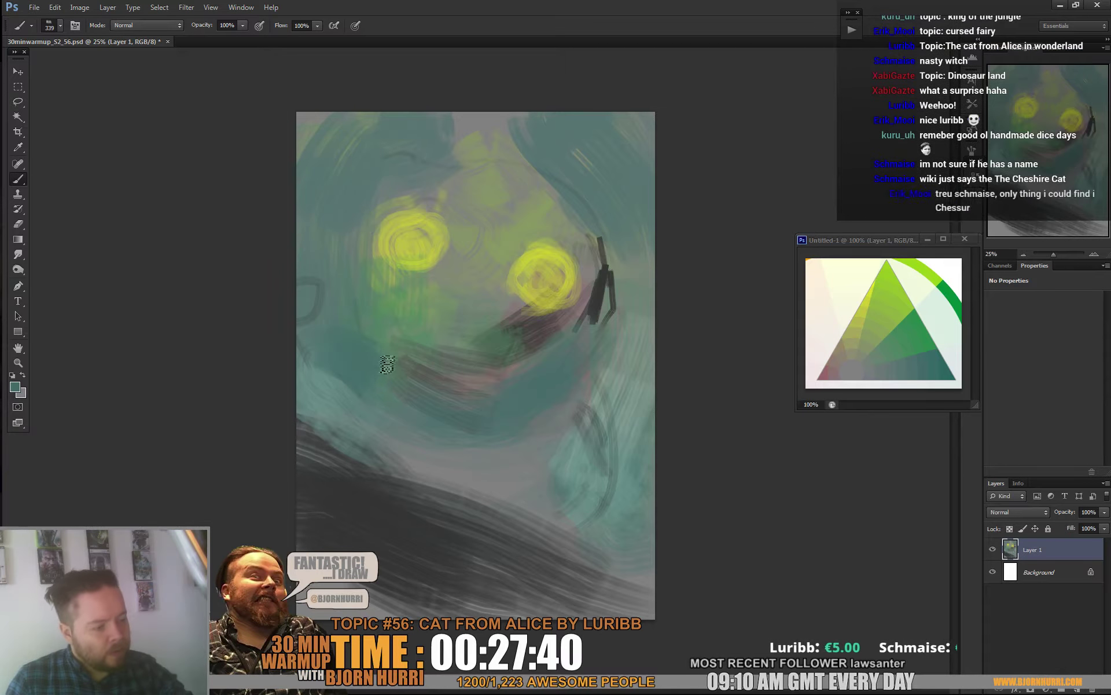
mouse_move(450, 143)
left_mouse_down()
mouse_move(596, 236)
mouse_move(526, 171)
mouse_move(592, 204)
mouse_move(555, 187)
mouse_move(594, 223)
mouse_move(537, 172)
mouse_move(461, 166)
left_mouse_up()
mouse_move(598, 239)
left_mouse_down()
mouse_move(606, 275)
mouse_move(545, 389)
mouse_move(593, 361)
mouse_move(523, 427)
mouse_move(553, 382)
left_mouse_up()
left_click(600, 299, "alt")
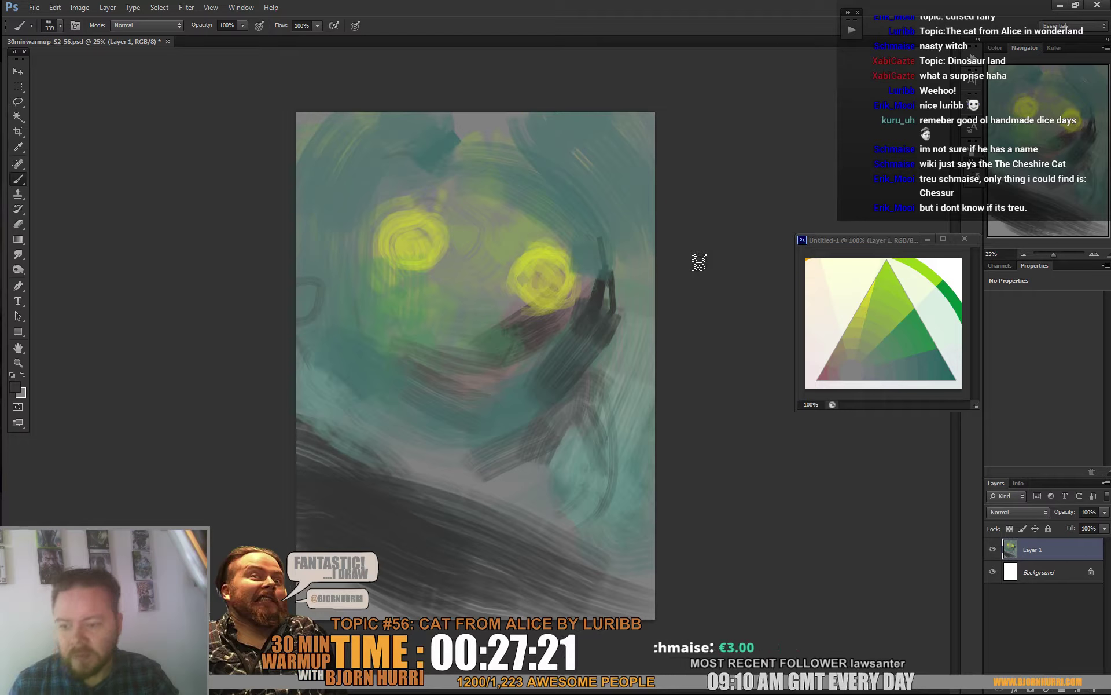
Step: Blend the dark strokes on the right cheek with grey-teal, and shade the lower-left jaw and left side of the face
mouse_move(553, 368)
left_mouse_down()
mouse_move(534, 418)
mouse_move(525, 422)
mouse_move(544, 402)
mouse_move(480, 442)
left_mouse_up()
left_click(524, 423, "alt")
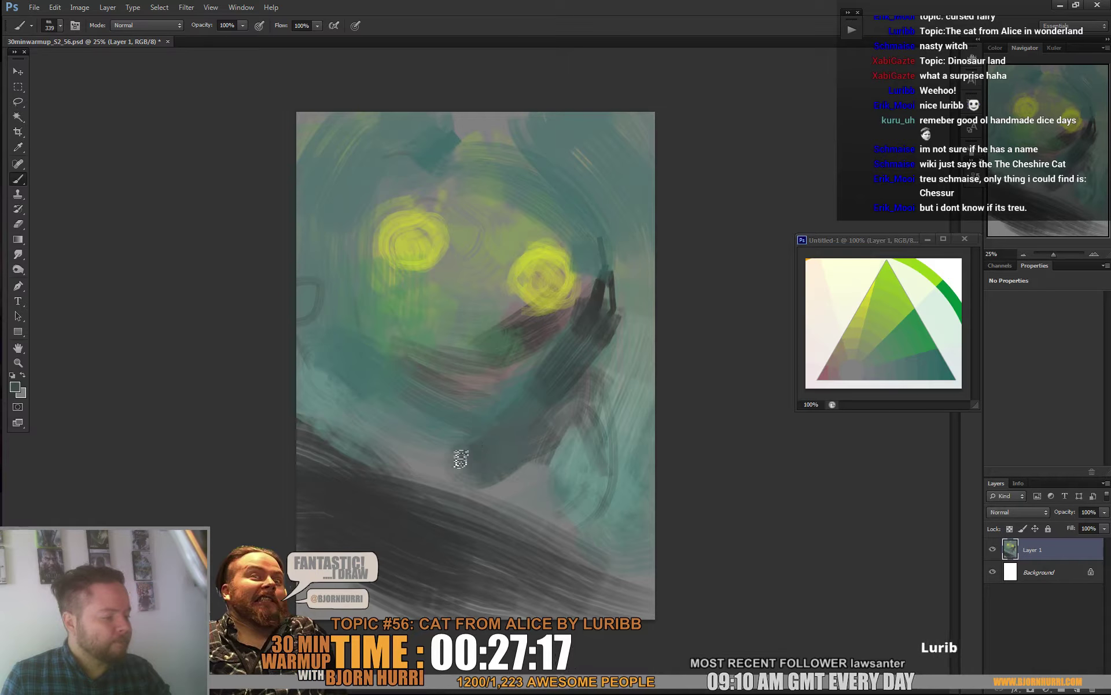
mouse_move(324, 371)
left_mouse_down()
mouse_move(397, 366)
mouse_move(366, 398)
left_mouse_up()
left_click_drag(367, 307, 357, 283)
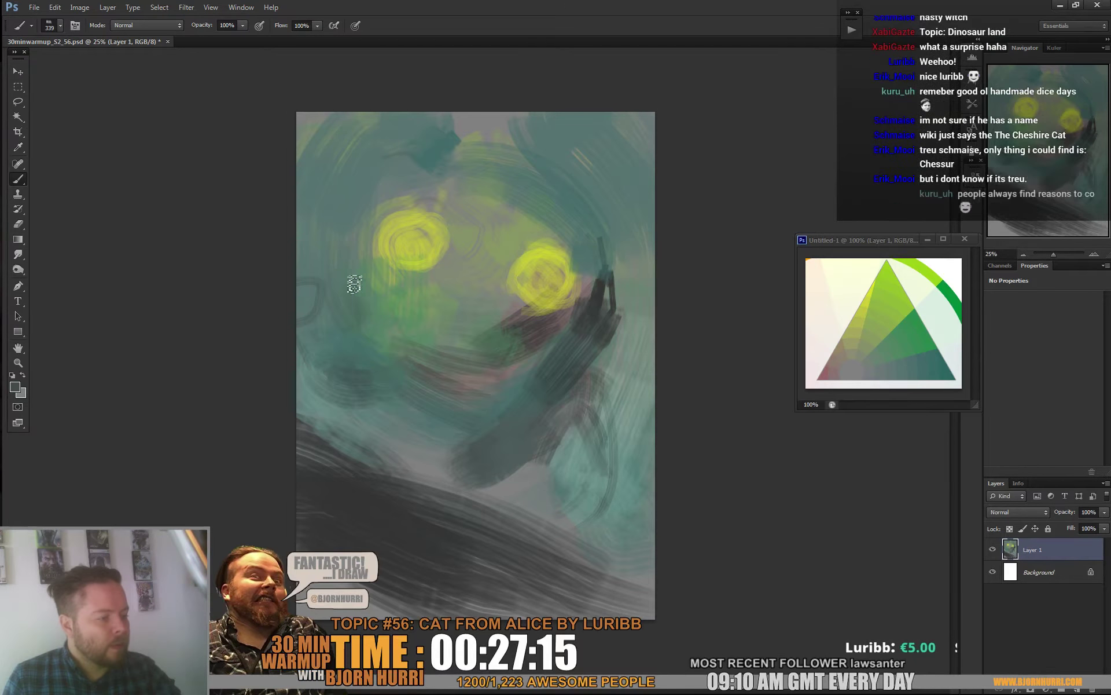
Step: Paint green into the canvas's upper-right corner with a sampled colour, and add a darker teal stroke beside it
left_click(367, 335, "alt")
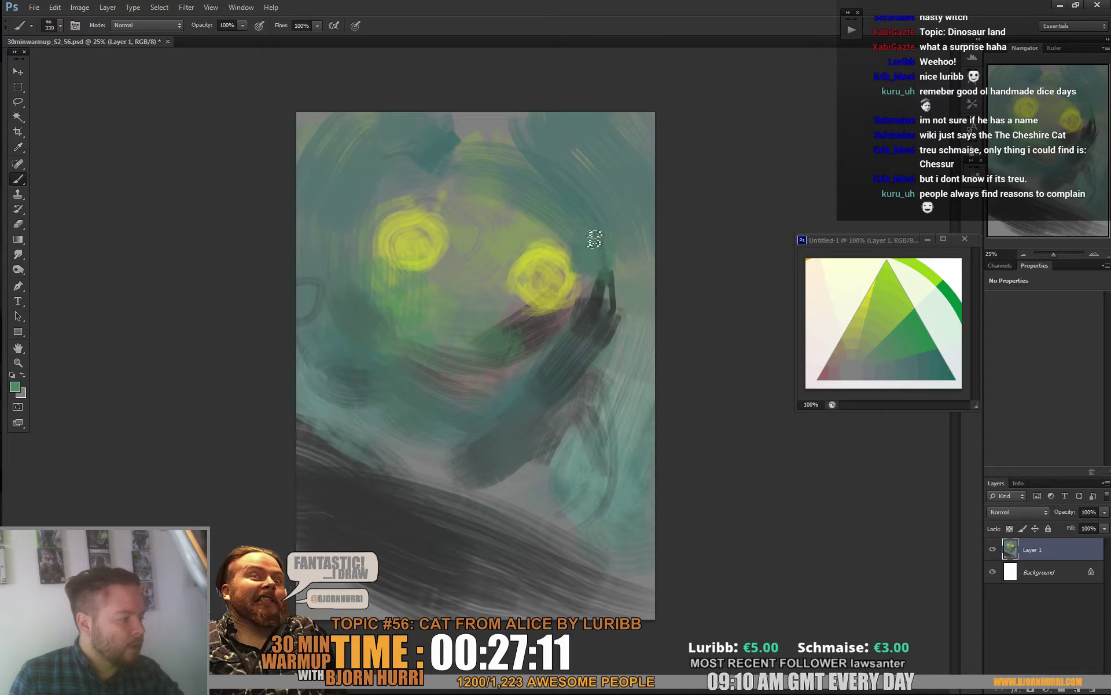
mouse_move(660, 150)
left_mouse_down()
mouse_move(672, 173)
mouse_move(630, 73)
mouse_move(678, 155)
mouse_move(676, 227)
mouse_move(713, 213)
left_mouse_up()
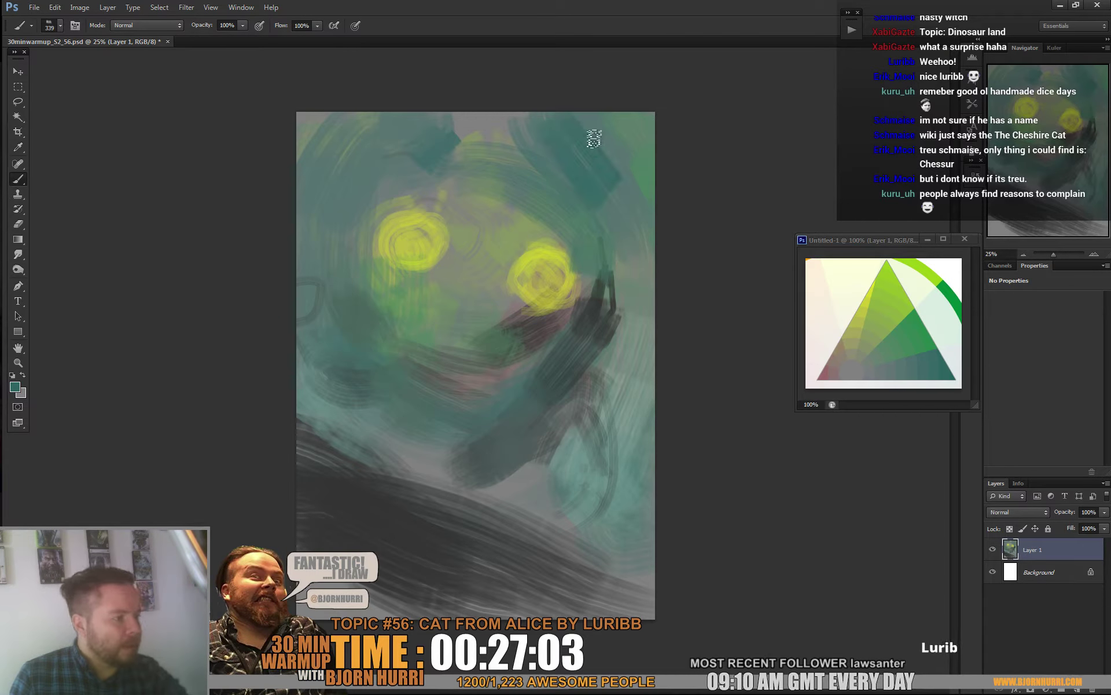
left_click_drag(562, 113, 622, 156)
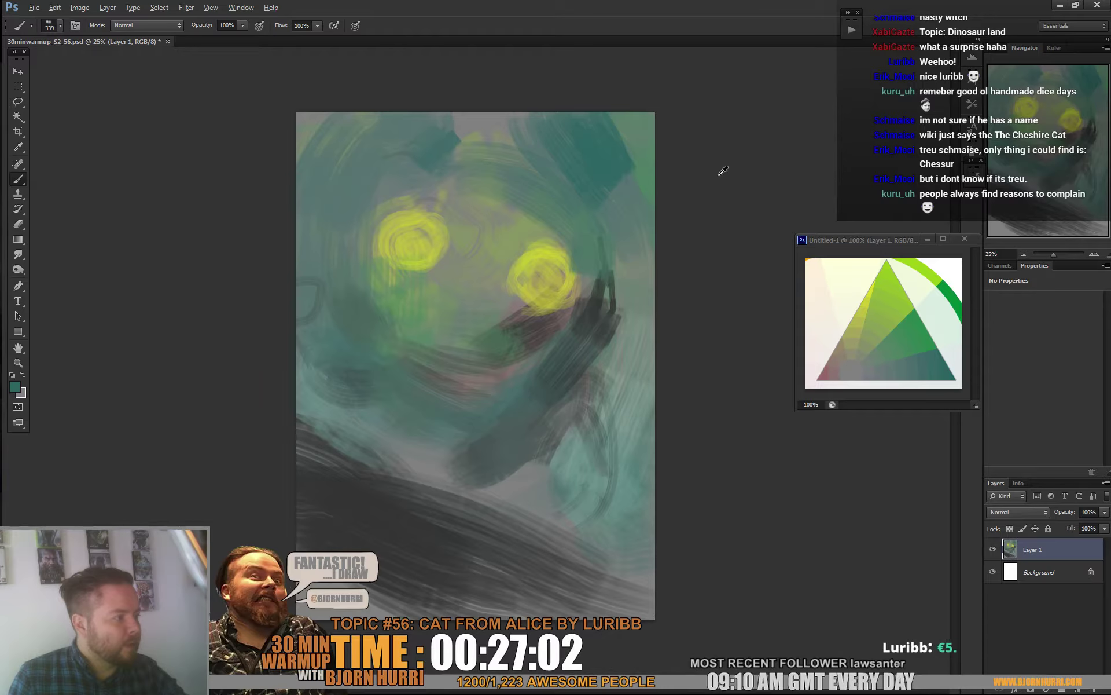
Step: Choose a very dark teal in the Color Picker and paint it around the top and both sides of the head
left_click(15, 389)
left_click(156, 567)
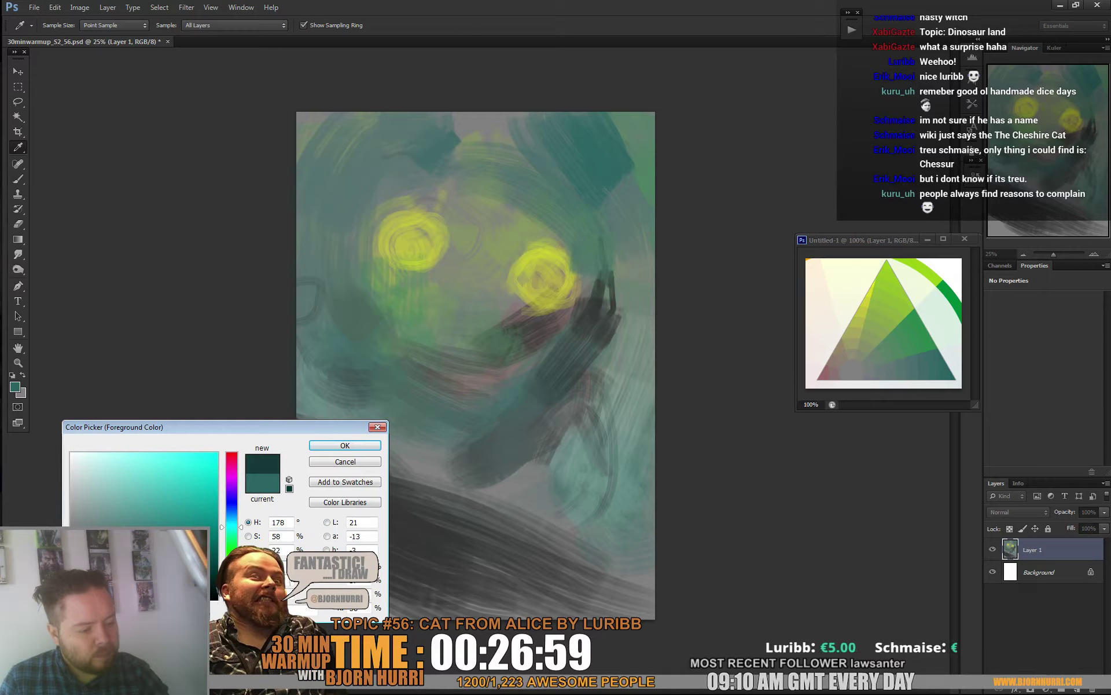
key("Return")
mouse_move(558, 106)
left_mouse_down()
mouse_move(598, 161)
mouse_move(590, 92)
mouse_move(634, 168)
mouse_move(629, 208)
mouse_move(608, 220)
mouse_move(619, 237)
left_mouse_up()
mouse_move(596, 138)
left_mouse_down()
mouse_move(471, 99)
mouse_move(504, 99)
mouse_move(627, 173)
mouse_move(652, 223)
mouse_move(650, 255)
mouse_move(637, 248)
mouse_move(642, 278)
mouse_move(655, 223)
mouse_move(633, 341)
left_mouse_up()
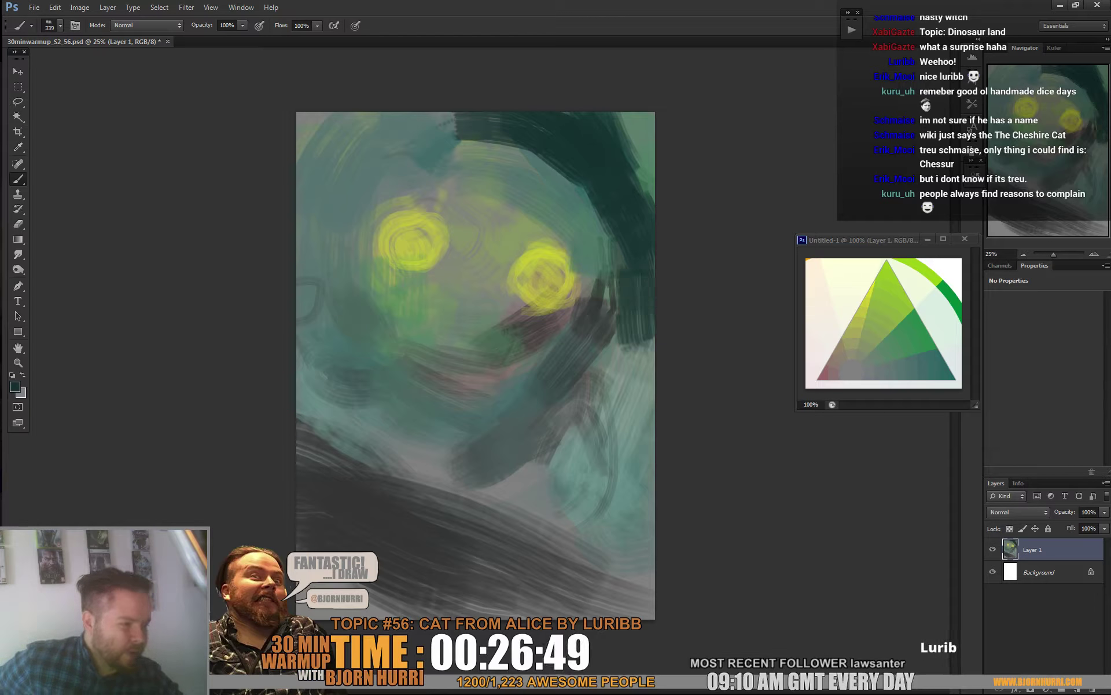
mouse_move(457, 85)
left_mouse_down()
mouse_move(406, 93)
mouse_move(379, 130)
mouse_move(372, 92)
mouse_move(328, 87)
mouse_move(303, 166)
mouse_move(320, 183)
mouse_move(341, 146)
mouse_move(381, 130)
mouse_move(358, 153)
mouse_move(313, 158)
mouse_move(317, 125)
mouse_move(339, 269)
mouse_move(331, 294)
left_mouse_up()
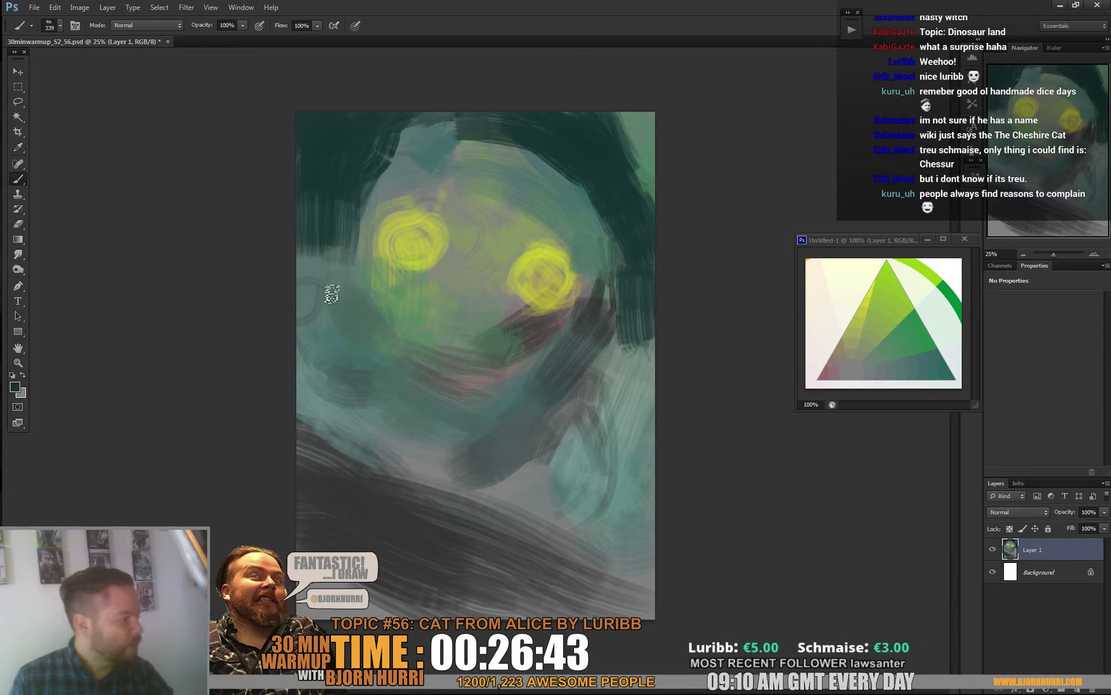
Step: Blend the dark background into the left side of the face with mid-teal tones sampled from the colour triangle and canvas
left_click(913, 365, "alt")
mouse_move(332, 173)
left_mouse_down()
mouse_move(334, 252)
mouse_move(317, 174)
mouse_move(328, 292)
mouse_move(315, 485)
mouse_move(327, 296)
mouse_move(322, 355)
left_mouse_up()
left_click(322, 194, "alt")
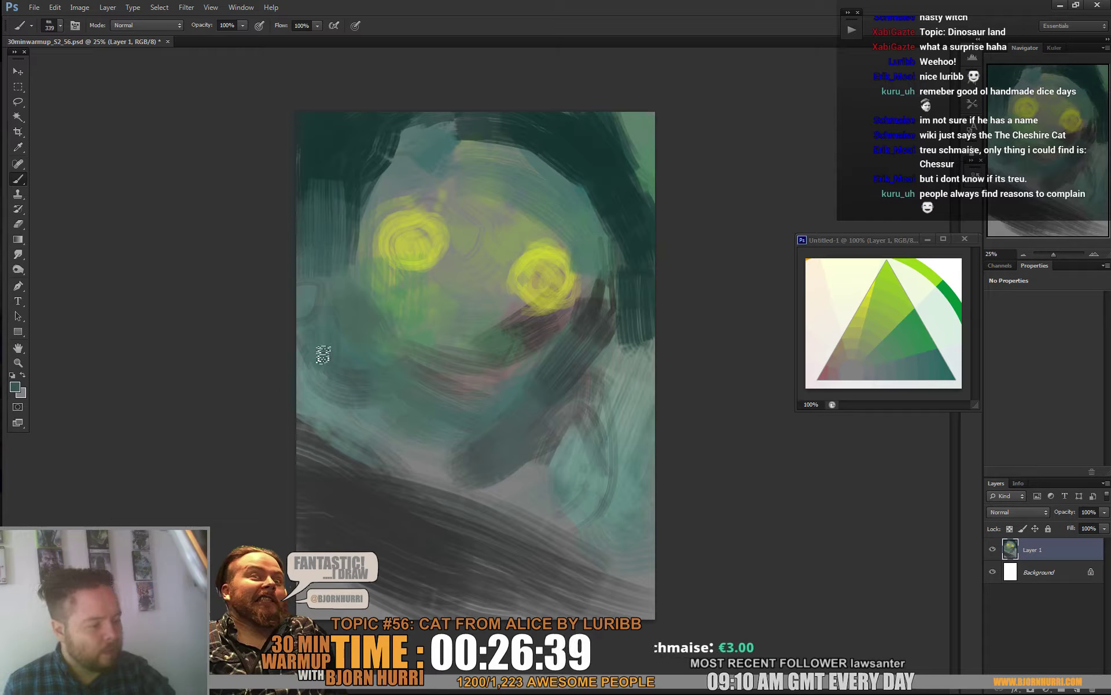
left_click_drag(322, 306, 308, 346)
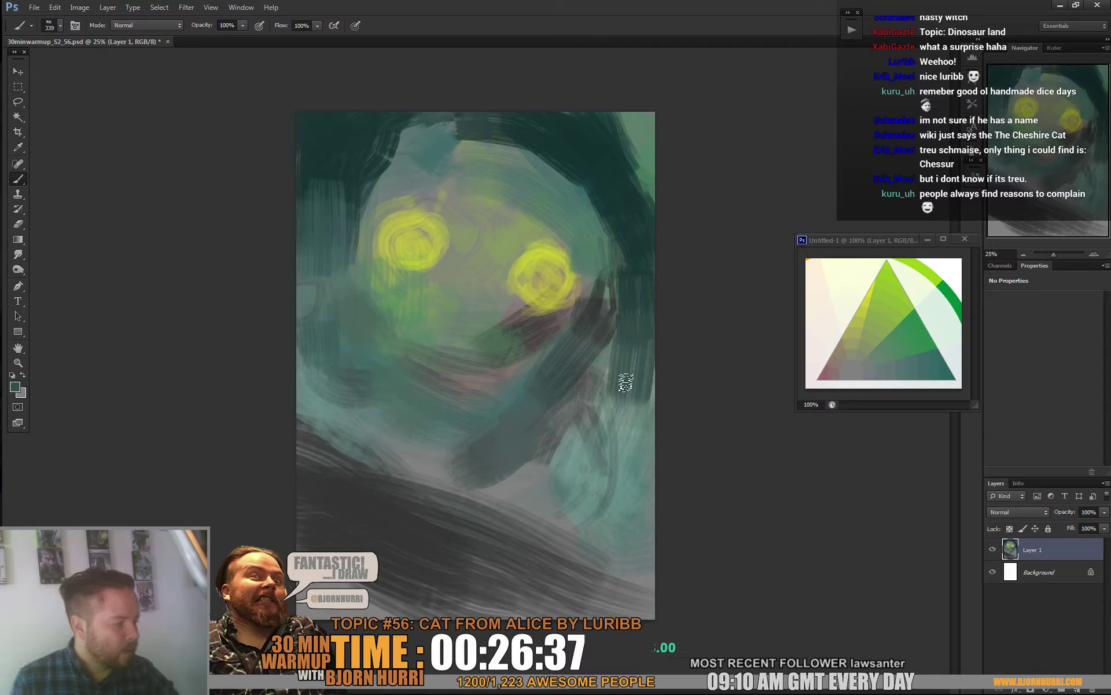
Step: Choose the square 80 px brush preset, enlarge it to 504 px, and cover the right-hand background with broad teal and green-grey strokes
right_click(621, 397)
double_click(635, 491)
right_click(632, 364)
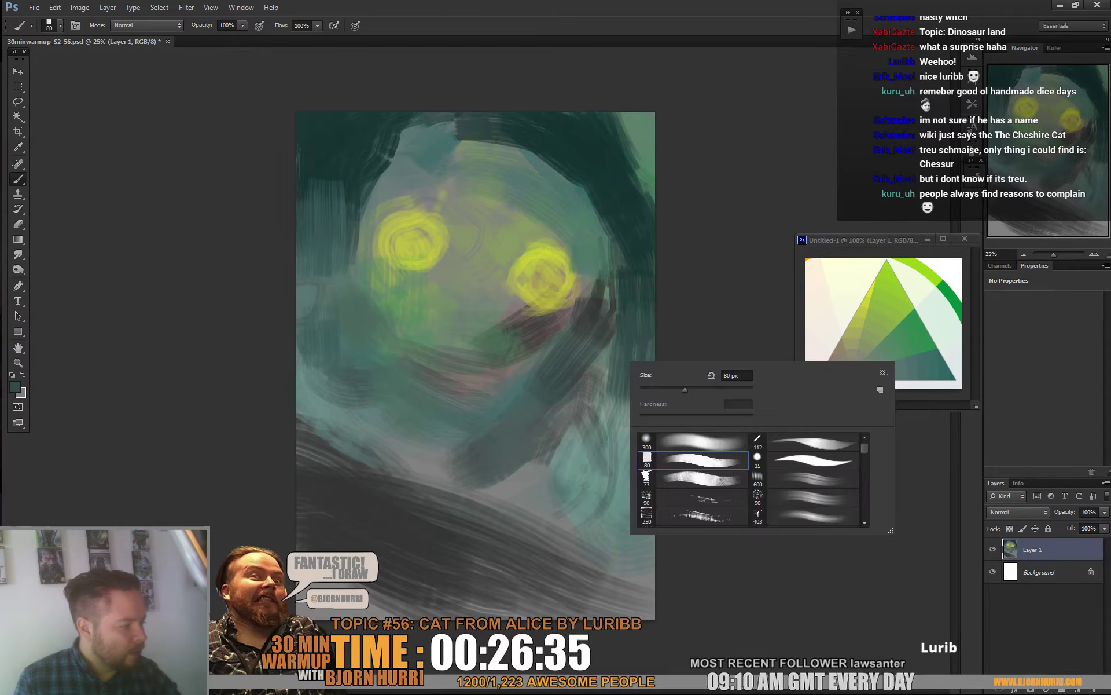
mouse_move(638, 365)
left_mouse_down()
mouse_move(637, 440)
mouse_move(618, 437)
mouse_move(632, 477)
left_mouse_up()
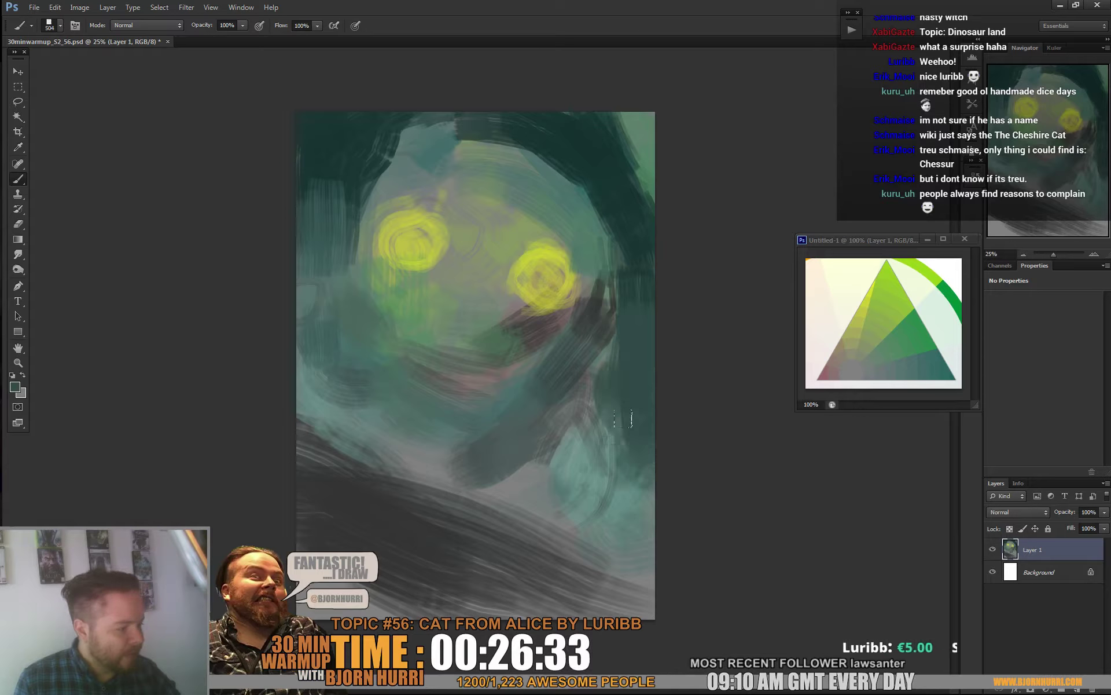
mouse_move(618, 435)
left_mouse_down()
mouse_move(584, 521)
mouse_move(632, 443)
mouse_move(602, 521)
mouse_move(628, 478)
left_mouse_up()
left_click_drag(639, 391, 615, 454)
left_click(641, 401, "alt")
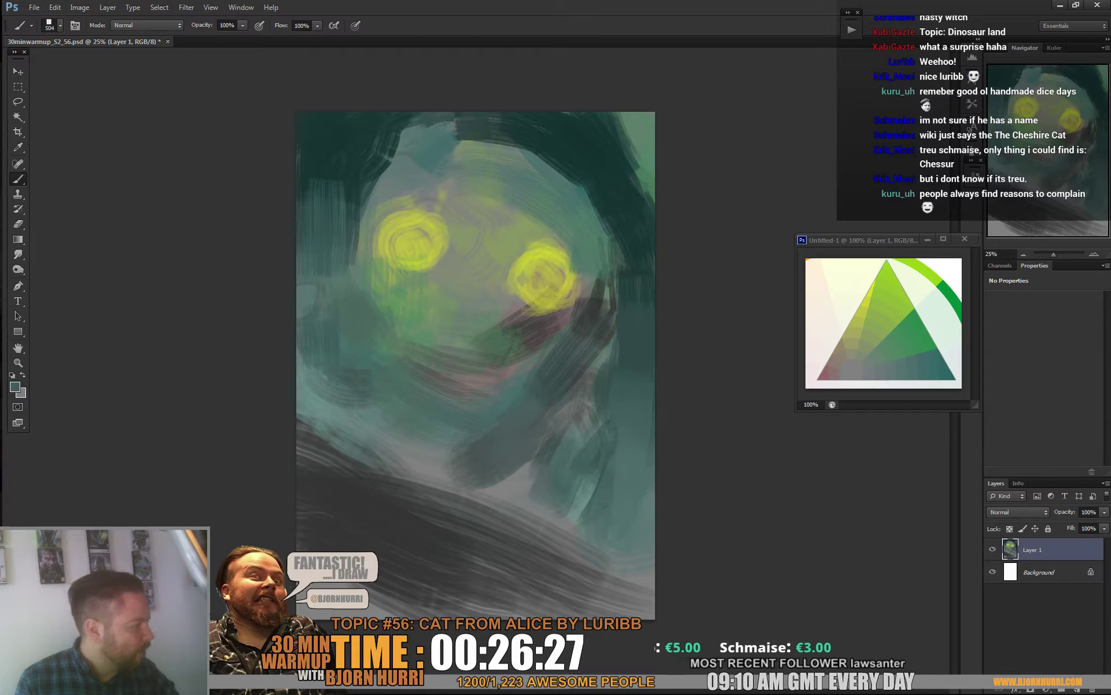
left_click_drag(630, 409, 615, 482)
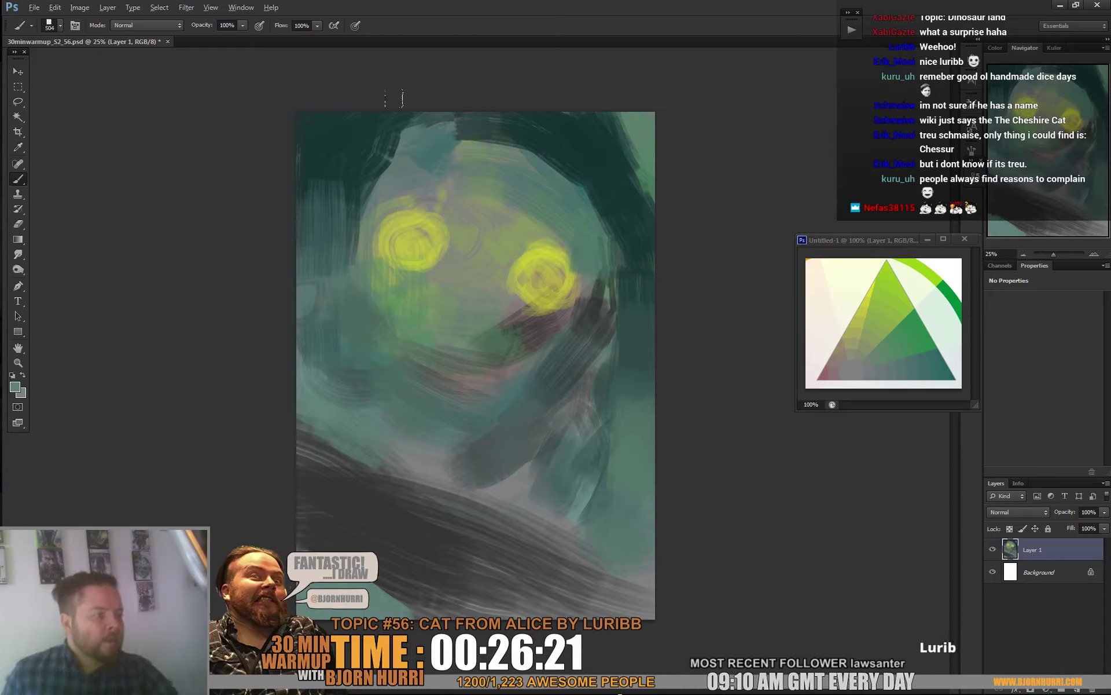
Step: Adjust the brush size and fill the background beside the head's upper-left side with teal and sampled dark teal
left_click(944, 371, "alt")
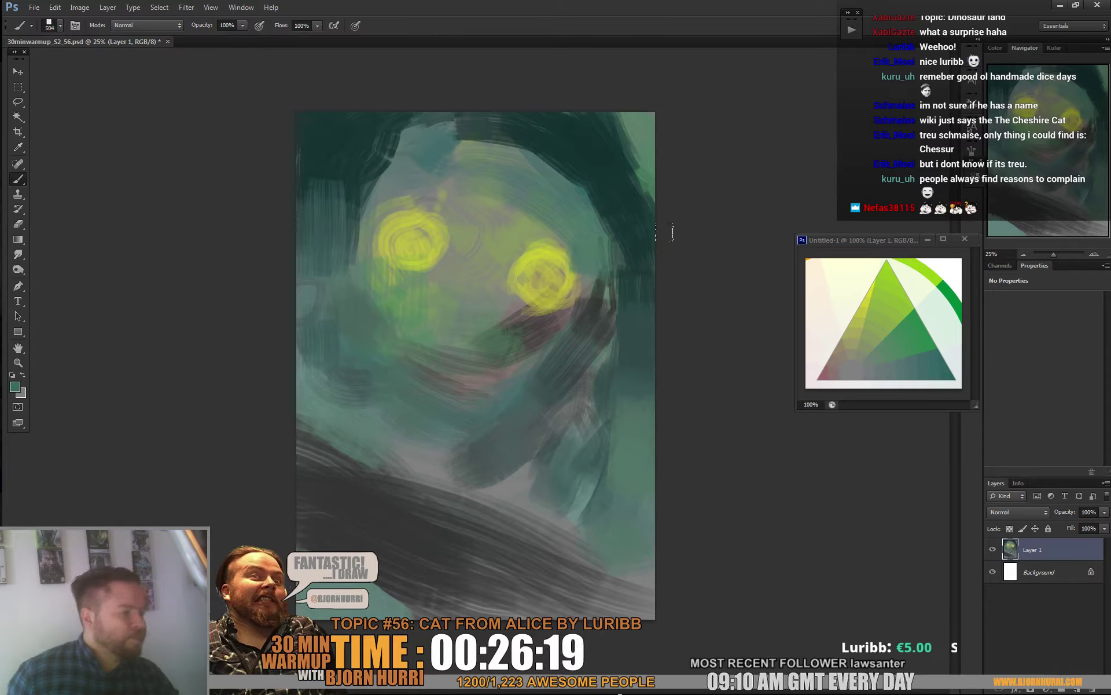
right_click(341, 179)
key("Return")
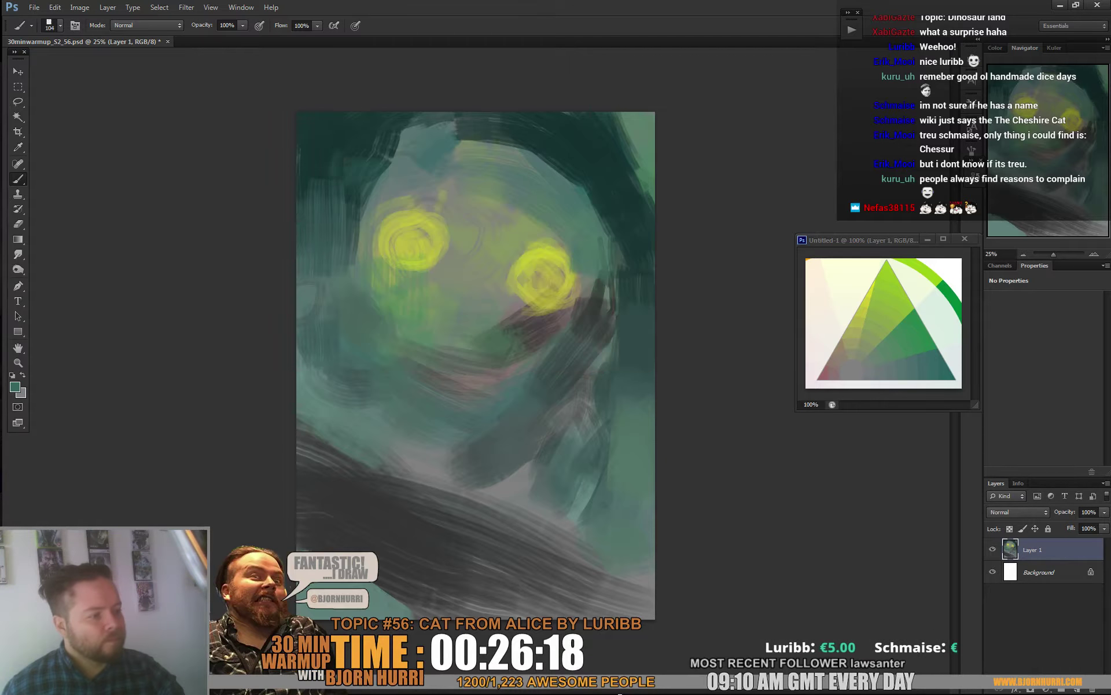
left_click(333, 168, "alt")
right_click(342, 228)
left_click(458, 222)
key("Return")
left_click(342, 142, "alt")
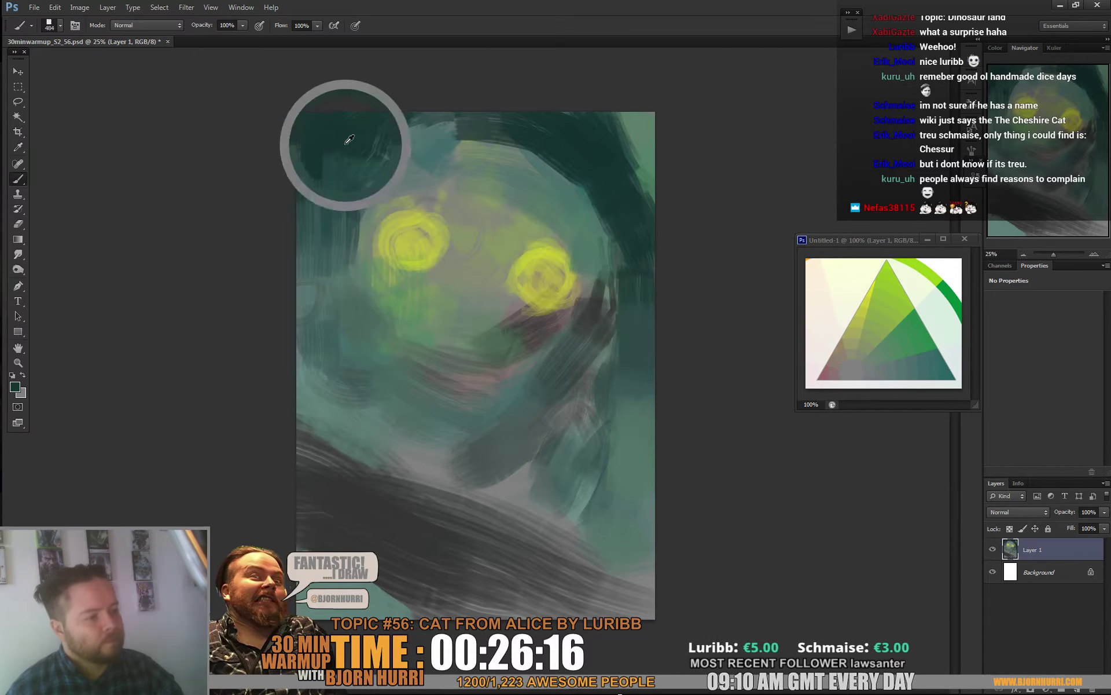
left_click_drag(342, 164, 292, 212)
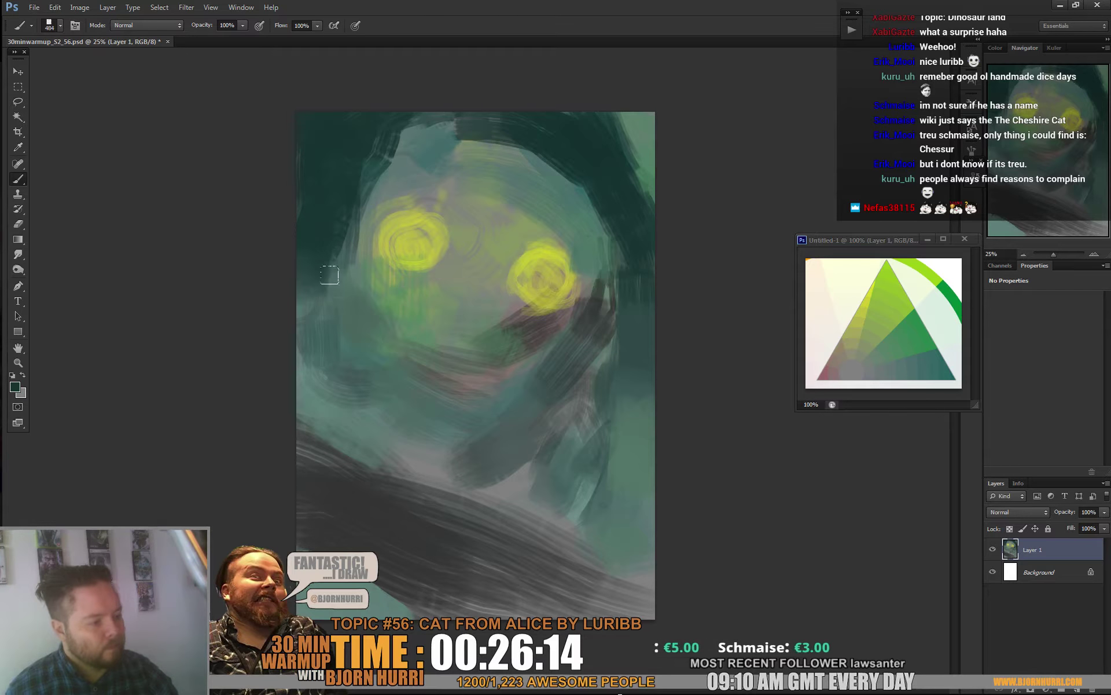
Step: Darken the right end of the mouth, and cover the green upper-right corner with dark teal using a 178 px brush
right_click(392, 304)
key("Return")
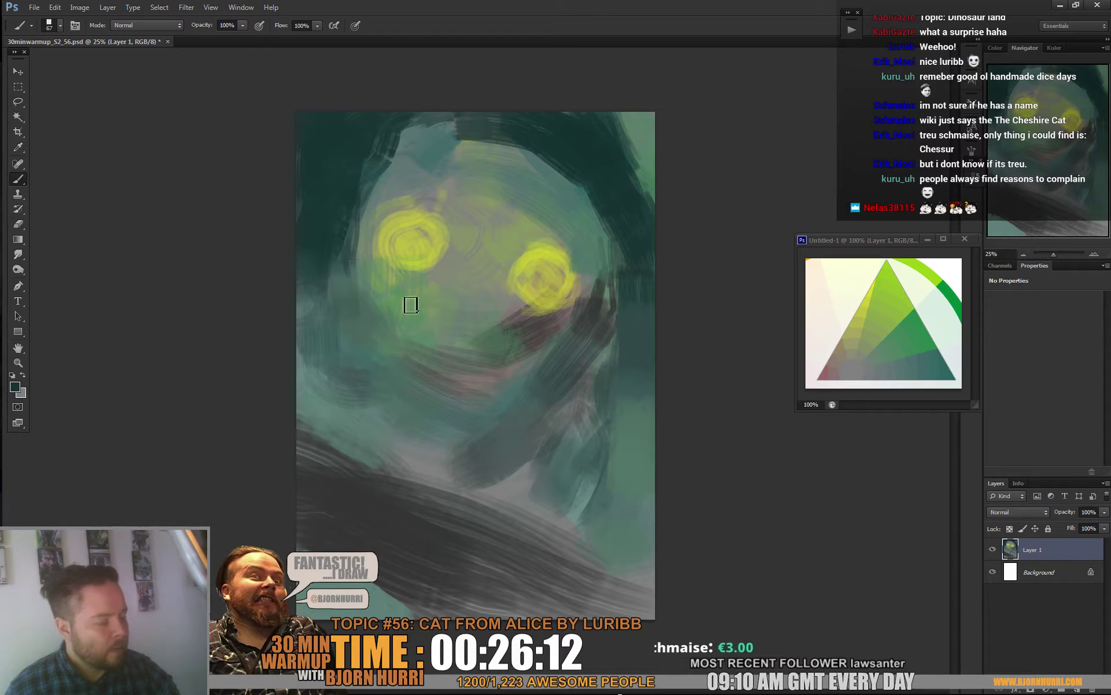
mouse_move(553, 335)
left_mouse_down()
mouse_move(528, 351)
mouse_move(579, 321)
mouse_move(586, 332)
mouse_move(596, 295)
left_mouse_up()
right_click(573, 335)
left_click(627, 361)
key("Return")
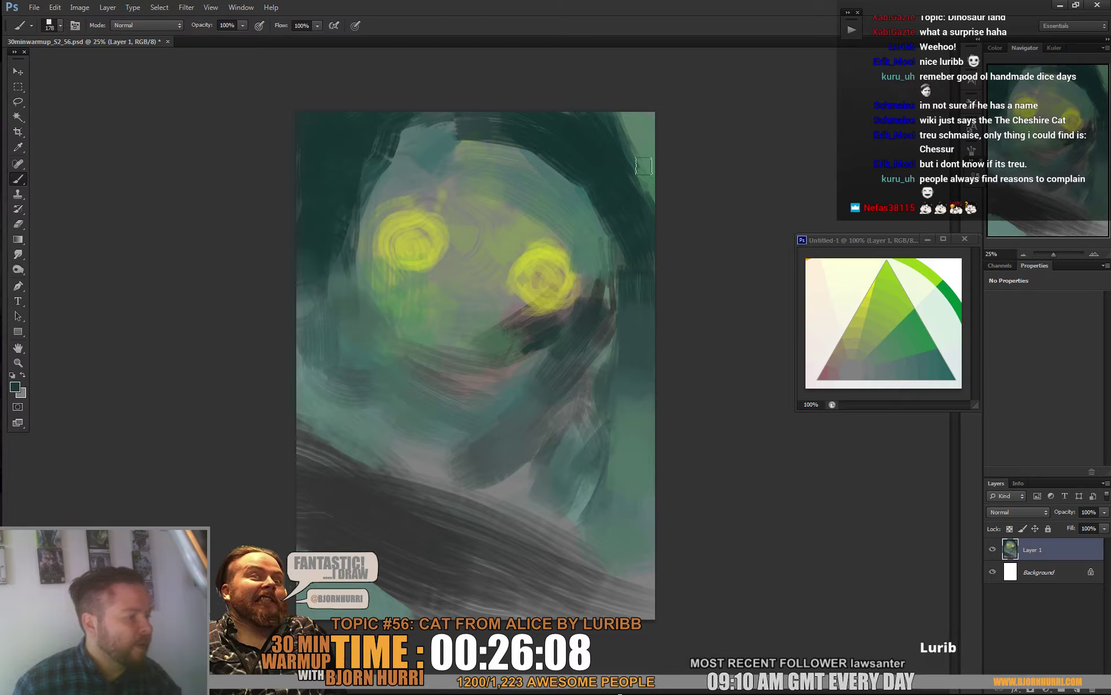
mouse_move(620, 119)
left_mouse_down()
mouse_move(633, 140)
mouse_move(634, 129)
mouse_move(653, 203)
left_mouse_up()
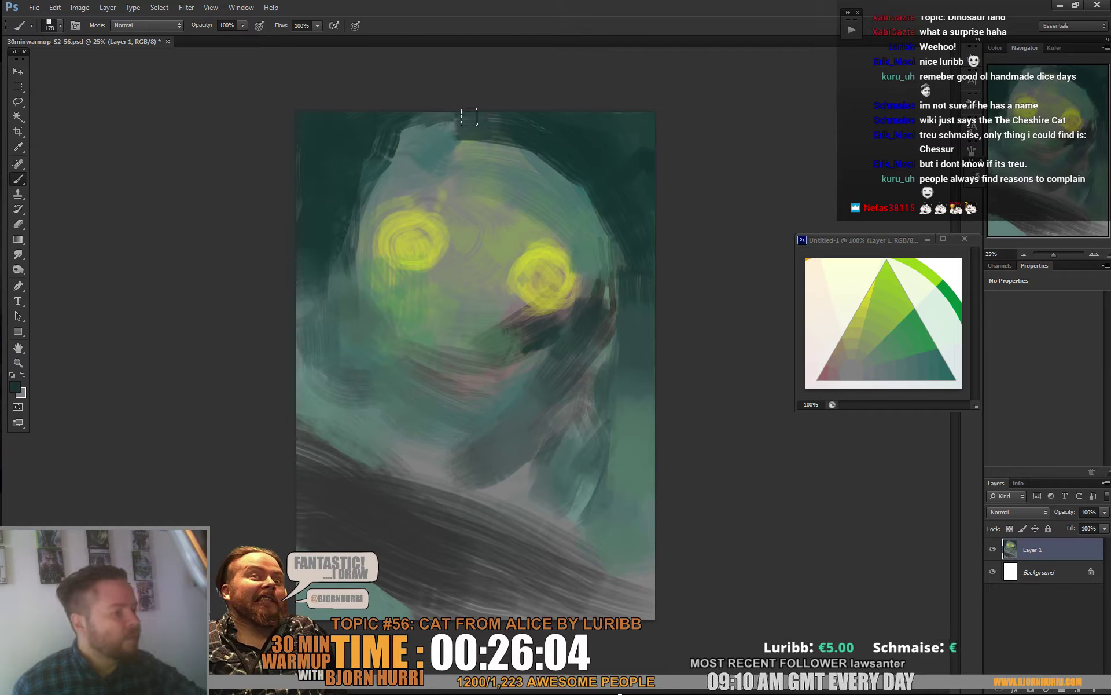
Step: Paint pointed ears on both sides of the head in sampled grey-teal, and shape them with the dark background colour
left_click(579, 207, "alt")
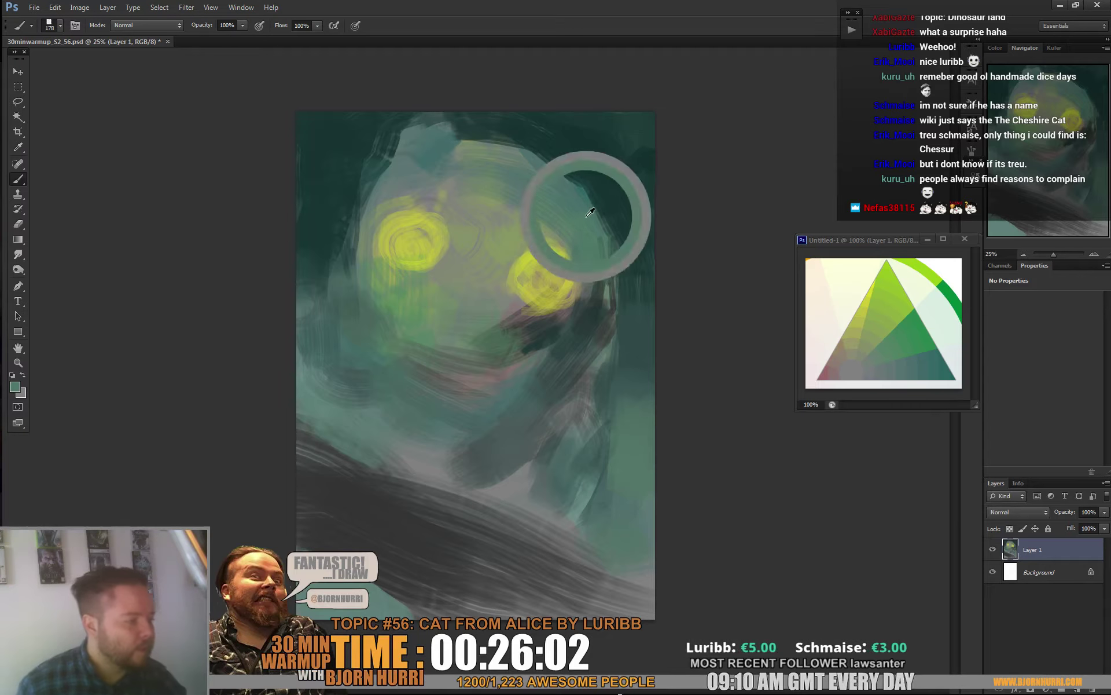
mouse_move(586, 182)
left_mouse_down()
mouse_move(605, 166)
mouse_move(594, 172)
mouse_move(601, 218)
mouse_move(598, 154)
mouse_move(595, 206)
mouse_move(617, 188)
mouse_move(600, 230)
mouse_move(607, 258)
mouse_move(566, 186)
left_mouse_up()
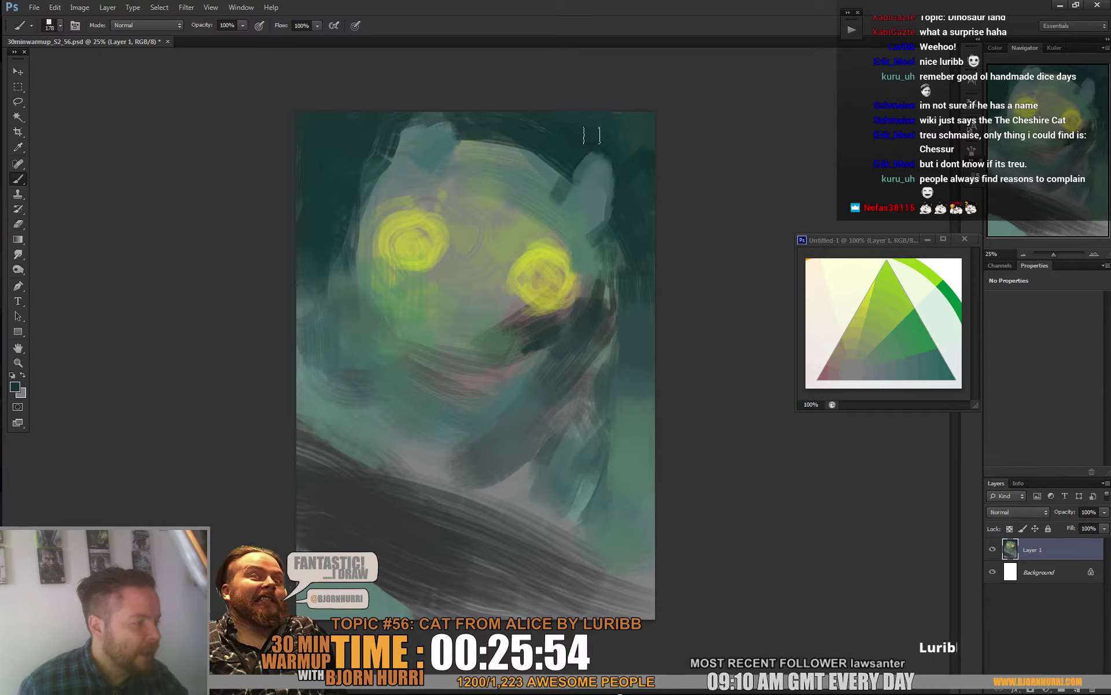
mouse_move(592, 135)
left_mouse_down()
mouse_move(593, 168)
mouse_move(597, 134)
left_mouse_up()
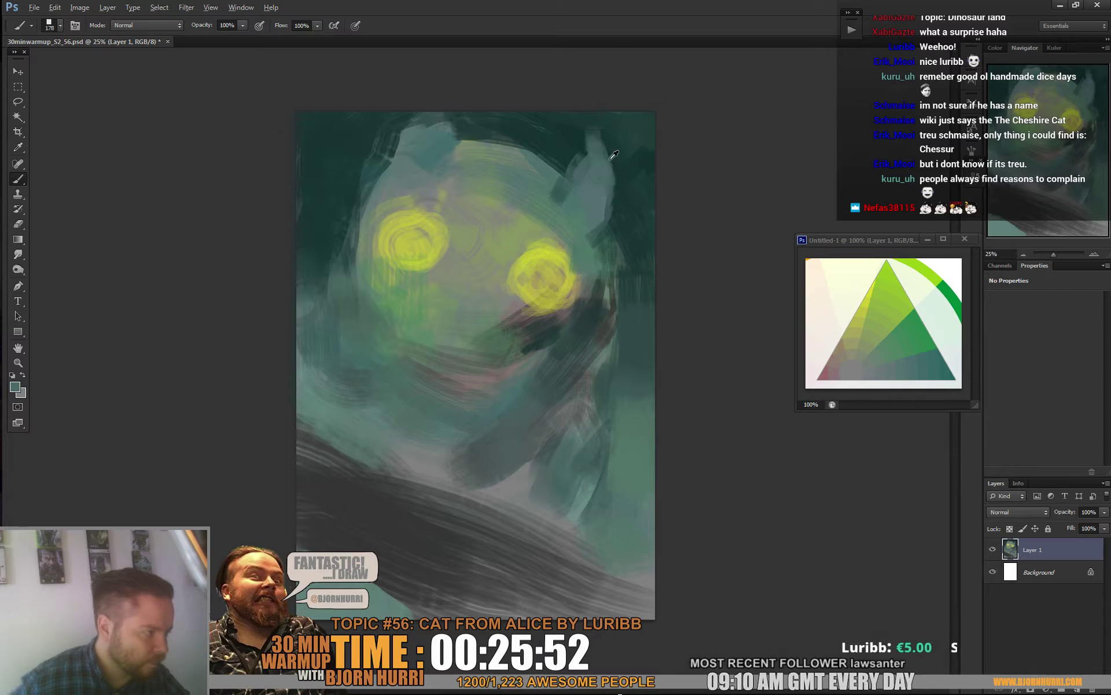
left_click(611, 158, "alt")
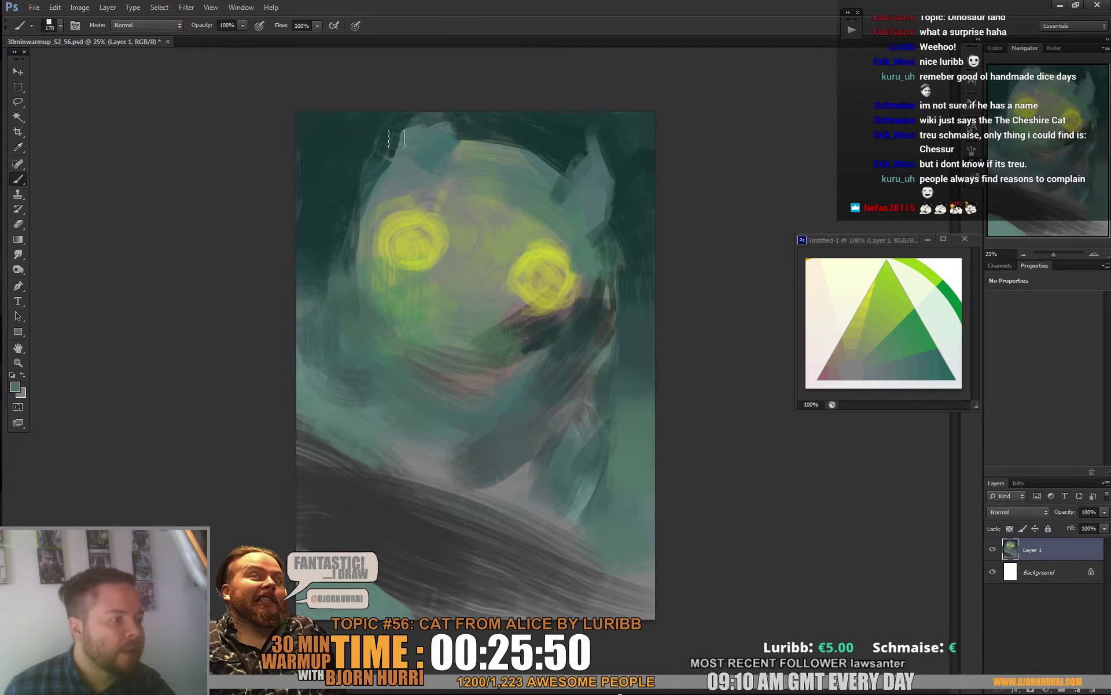
left_click(533, 126, "alt")
mouse_move(427, 129)
left_mouse_down()
mouse_move(414, 132)
mouse_move(422, 146)
left_mouse_up()
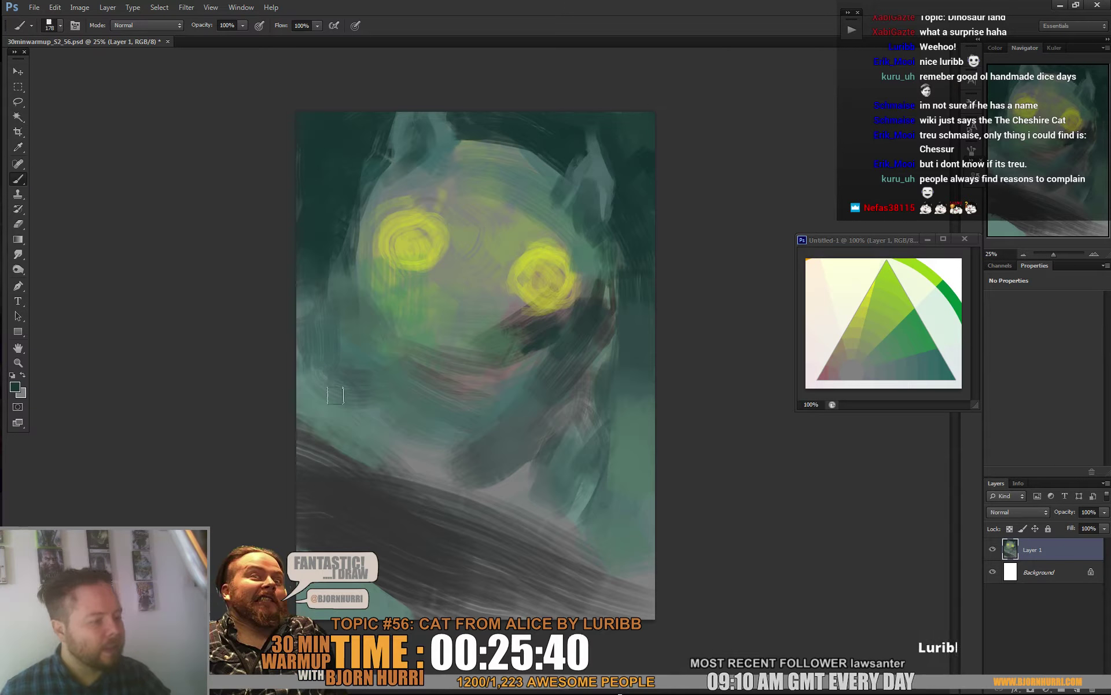
Step: Sample dark teal from the colour triangle and paint a shadow under the mouth and along the jaw from the left cheek
left_click(940, 370, "alt")
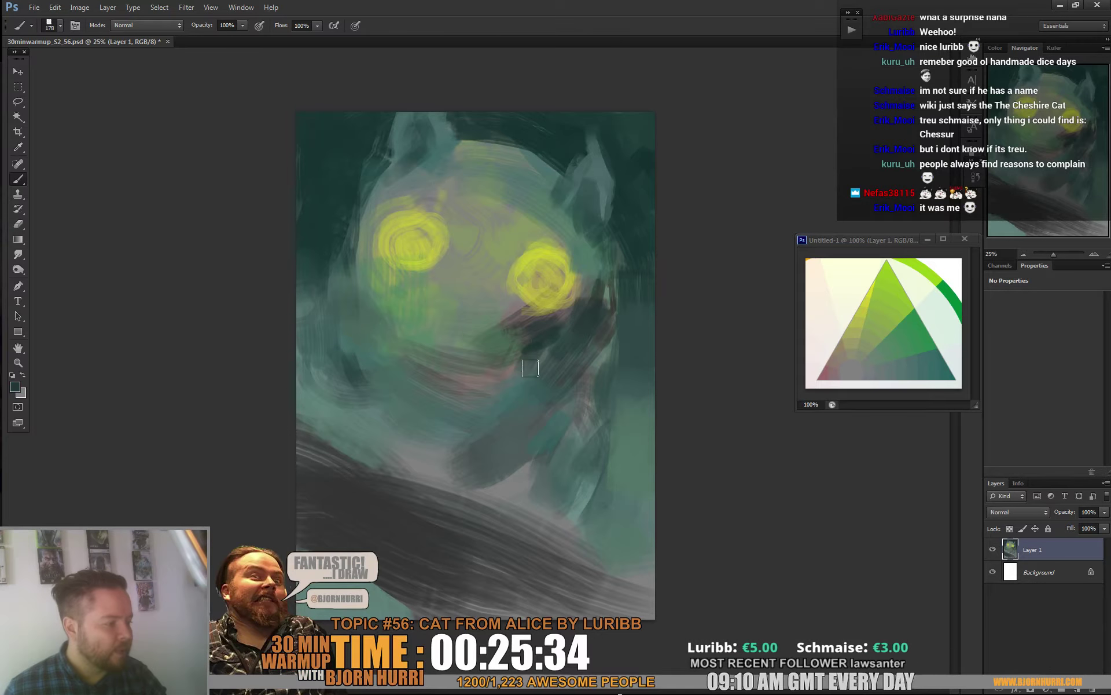
mouse_move(484, 381)
left_mouse_down()
mouse_move(528, 383)
mouse_move(488, 414)
mouse_move(488, 399)
mouse_move(480, 422)
mouse_move(495, 401)
left_mouse_up()
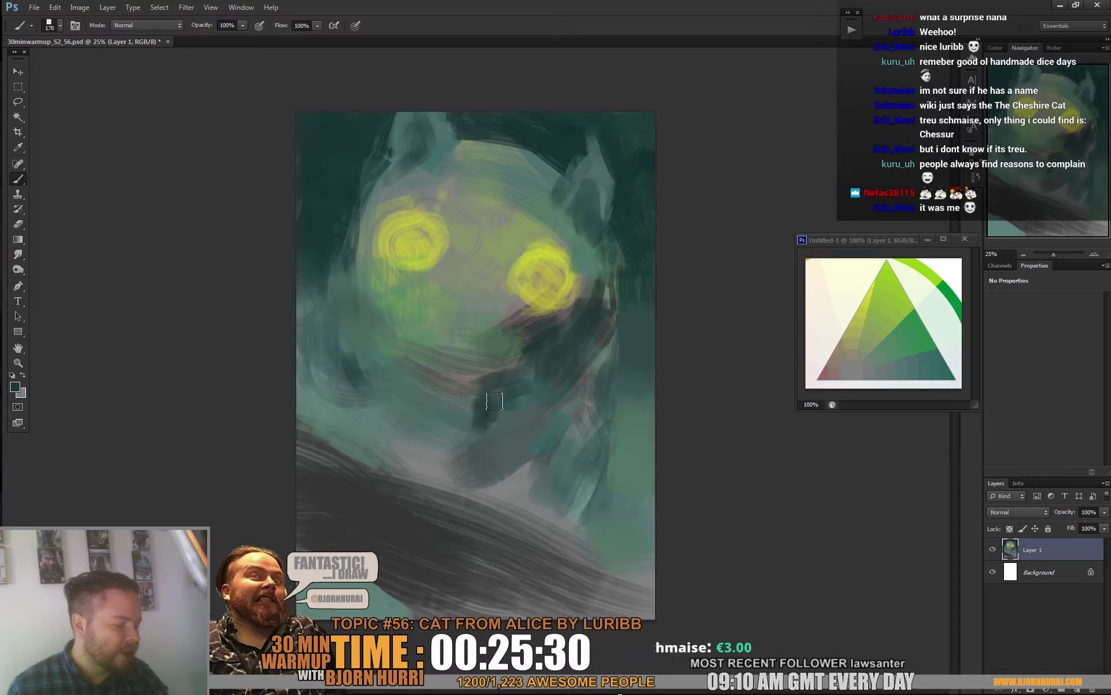
mouse_move(338, 370)
left_mouse_down()
mouse_move(333, 393)
mouse_move(312, 367)
mouse_move(352, 399)
mouse_move(355, 355)
mouse_move(377, 398)
mouse_move(367, 357)
mouse_move(425, 416)
mouse_move(493, 395)
mouse_move(356, 377)
mouse_move(466, 437)
left_mouse_up()
left_click_drag(371, 405, 447, 444)
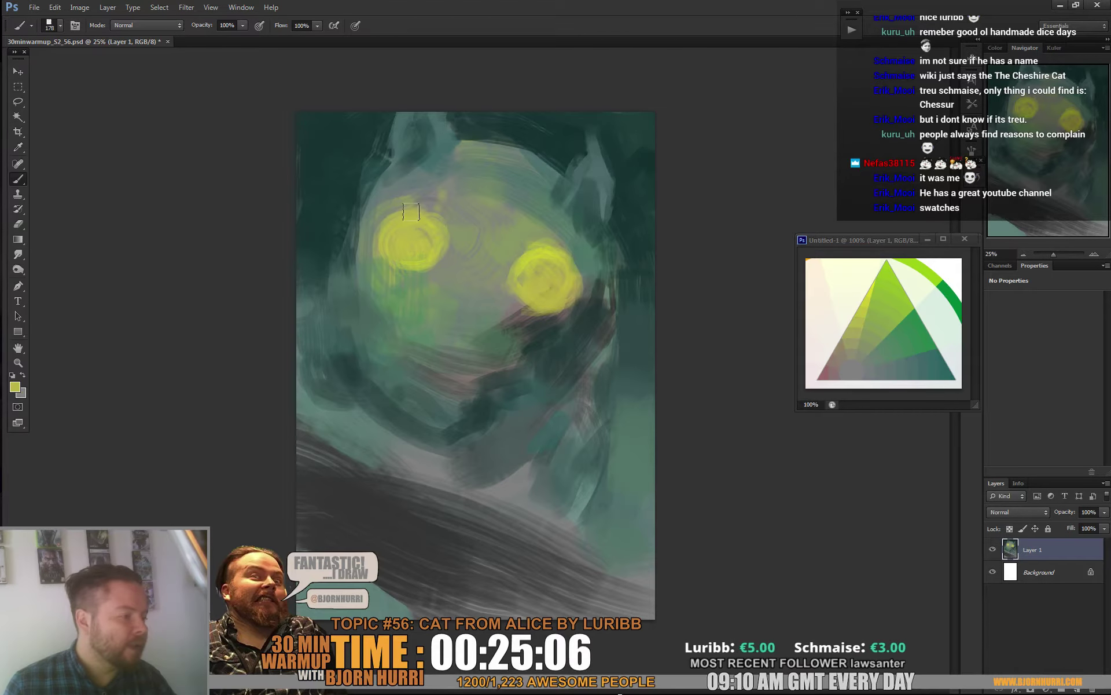
Step: Shade beneath the left eye with a sampled muted brown, and add brow marks beside it with a 46 px brush
left_click(528, 305, "alt")
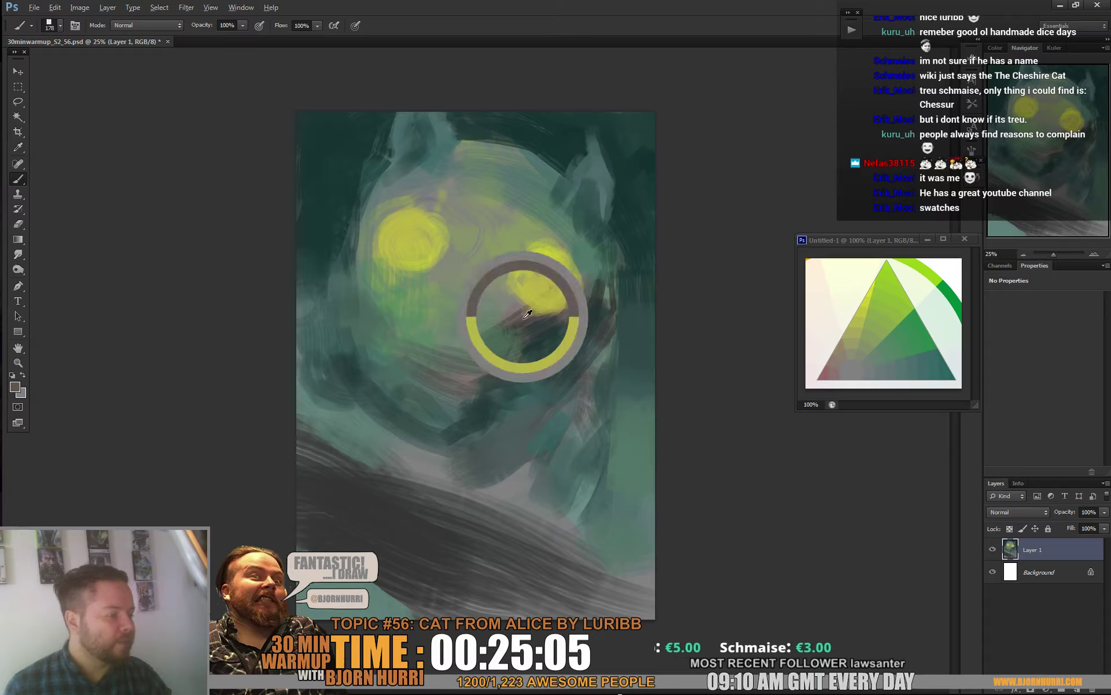
mouse_move(383, 264)
left_mouse_down()
mouse_move(406, 290)
mouse_move(415, 268)
mouse_move(425, 296)
mouse_move(434, 270)
mouse_move(461, 267)
left_mouse_up()
right_click(467, 271)
left_click(515, 299)
left_click(467, 233)
left_click_drag(441, 216, 460, 232)
Step: Rim both eyes with muted red sampled from the colour triangle, and refine their edges with sampled yellow and grey
right_click(477, 237)
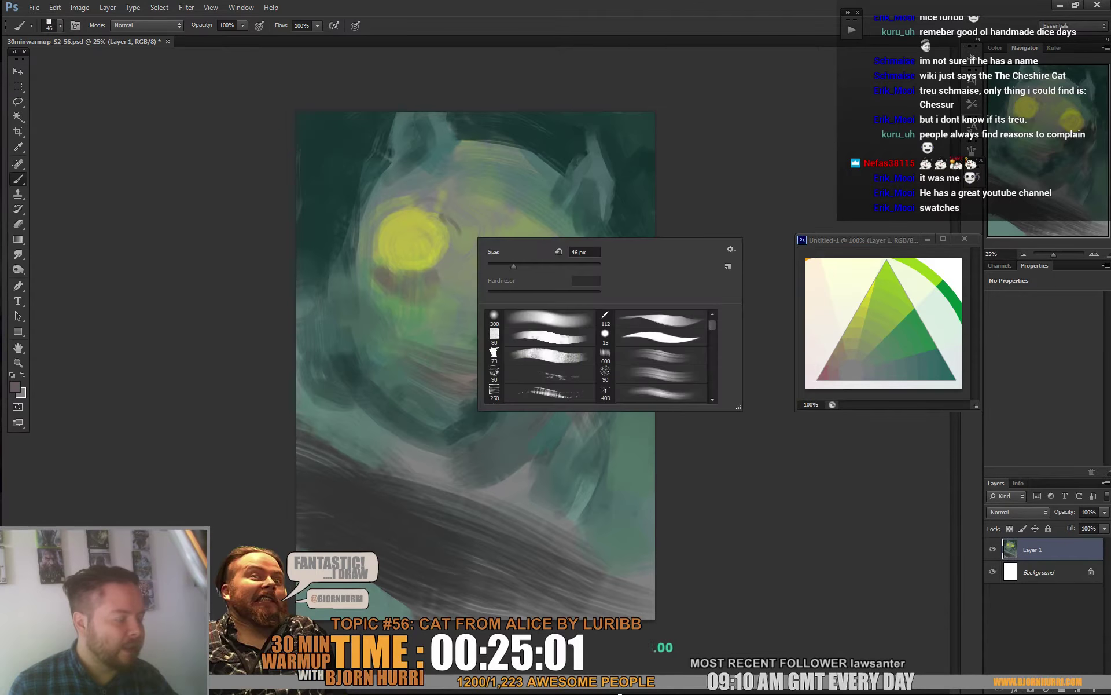
key("Return")
left_click(844, 358, "alt")
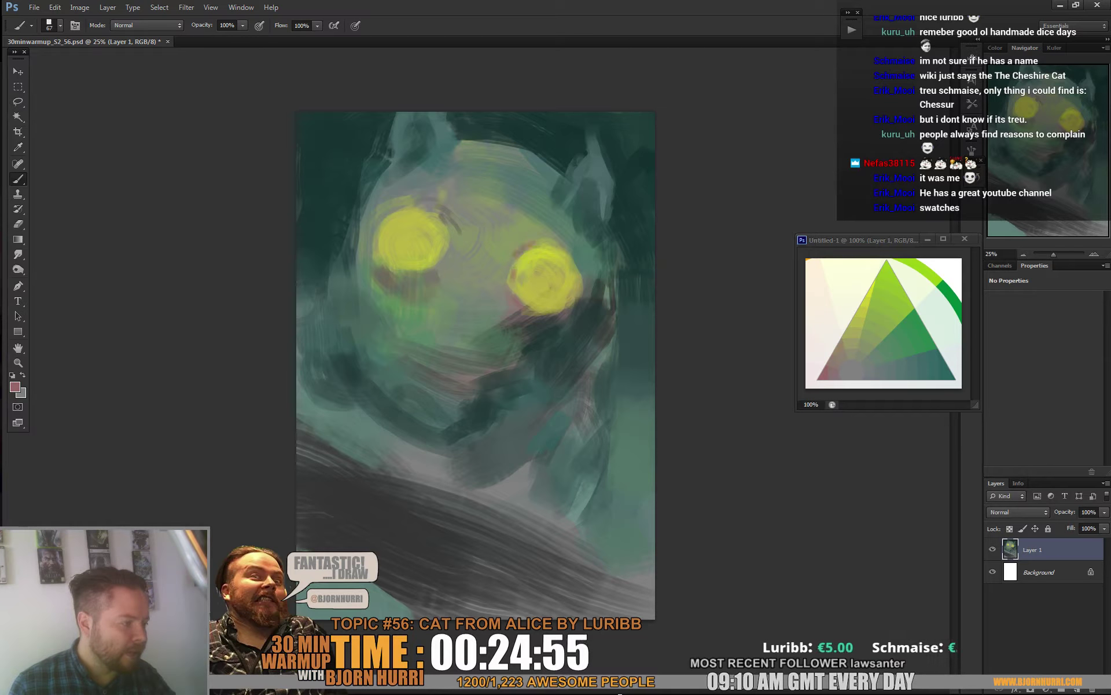
left_click(587, 273, "alt")
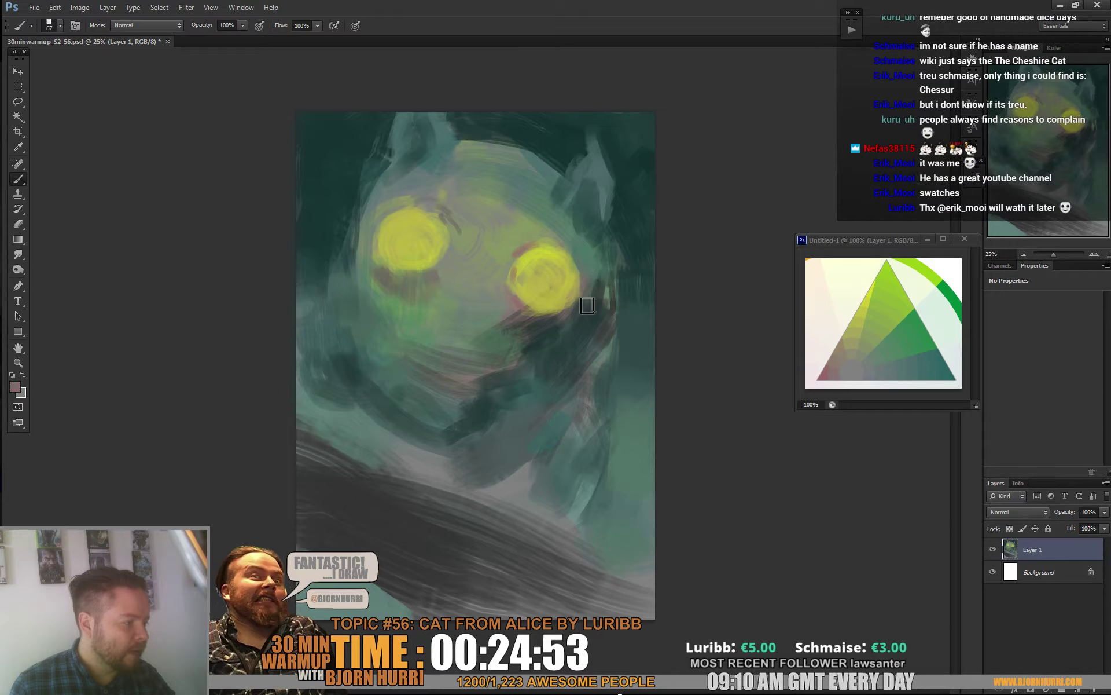
left_click(520, 261, "alt")
left_click_drag(520, 262, 521, 280)
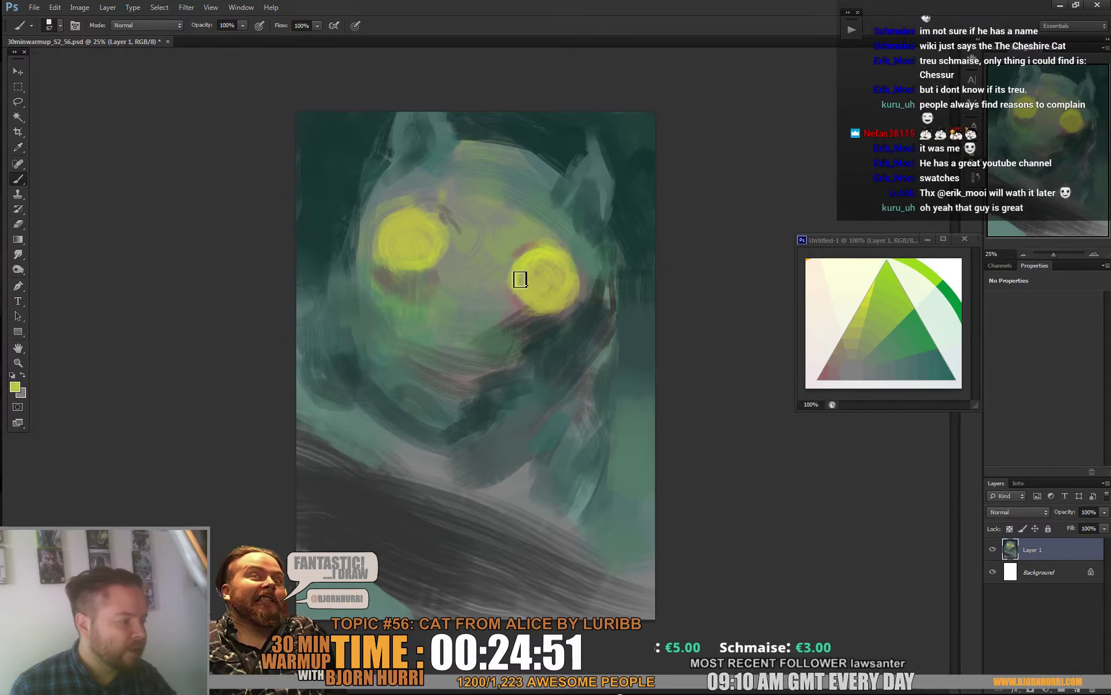
left_click(519, 254, "alt")
left_click(508, 280, "alt")
mouse_move(451, 241)
left_mouse_down()
mouse_move(443, 272)
mouse_move(440, 219)
mouse_move(448, 263)
left_mouse_up()
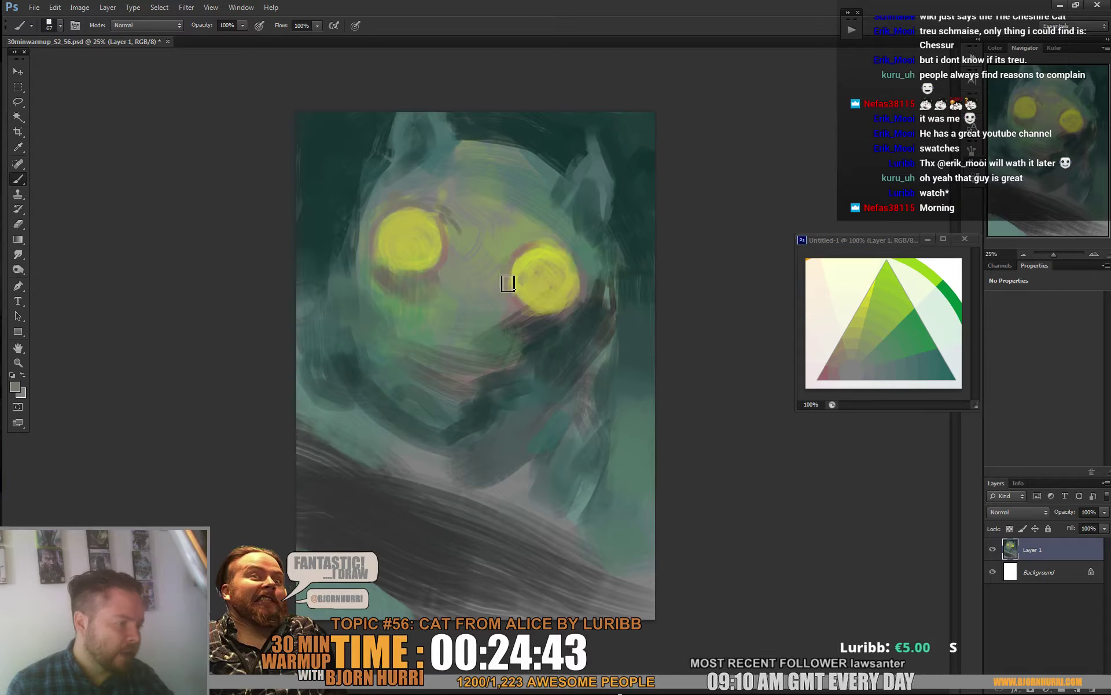
Step: Darken the inner edge of the right eye with a 33 px brush, and clean it up with sampled brown and yellow
right_click(538, 304)
left_click_drag(588, 334, 570, 334)
key("Return")
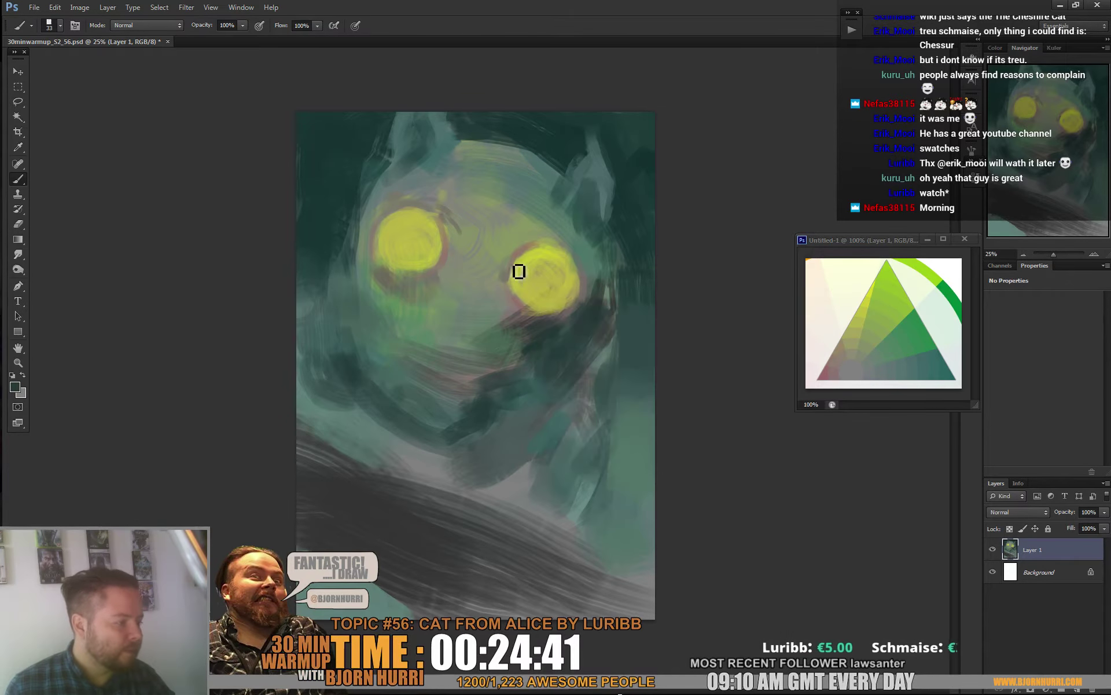
left_click_drag(510, 272, 527, 253)
left_click(517, 254, "alt")
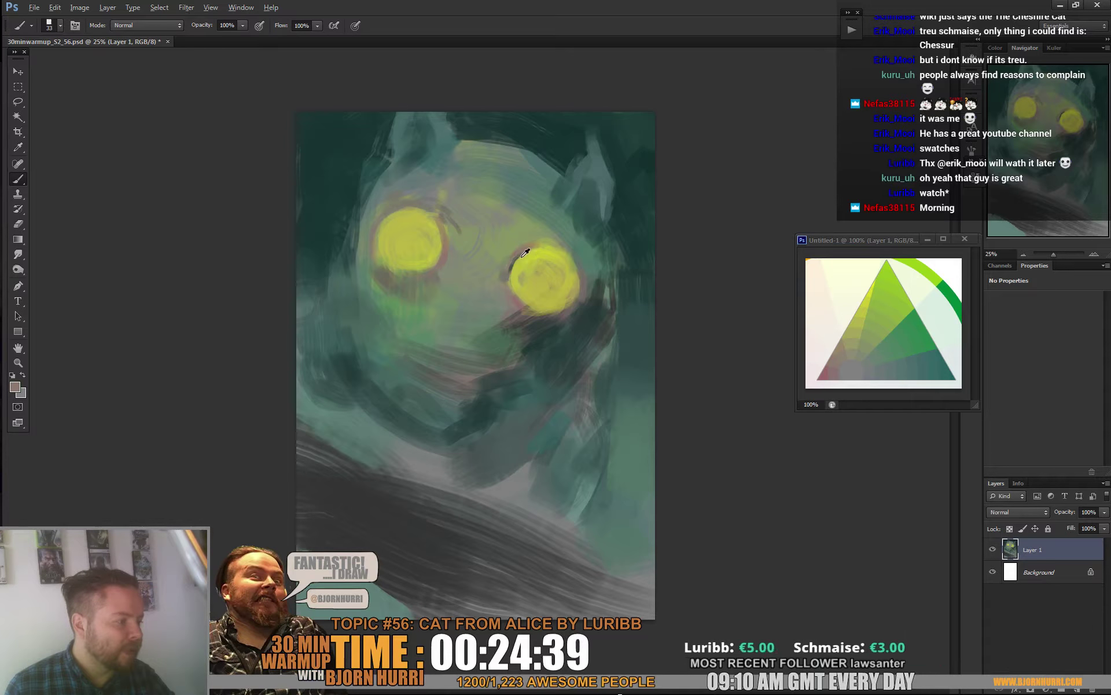
left_click(529, 259, "alt")
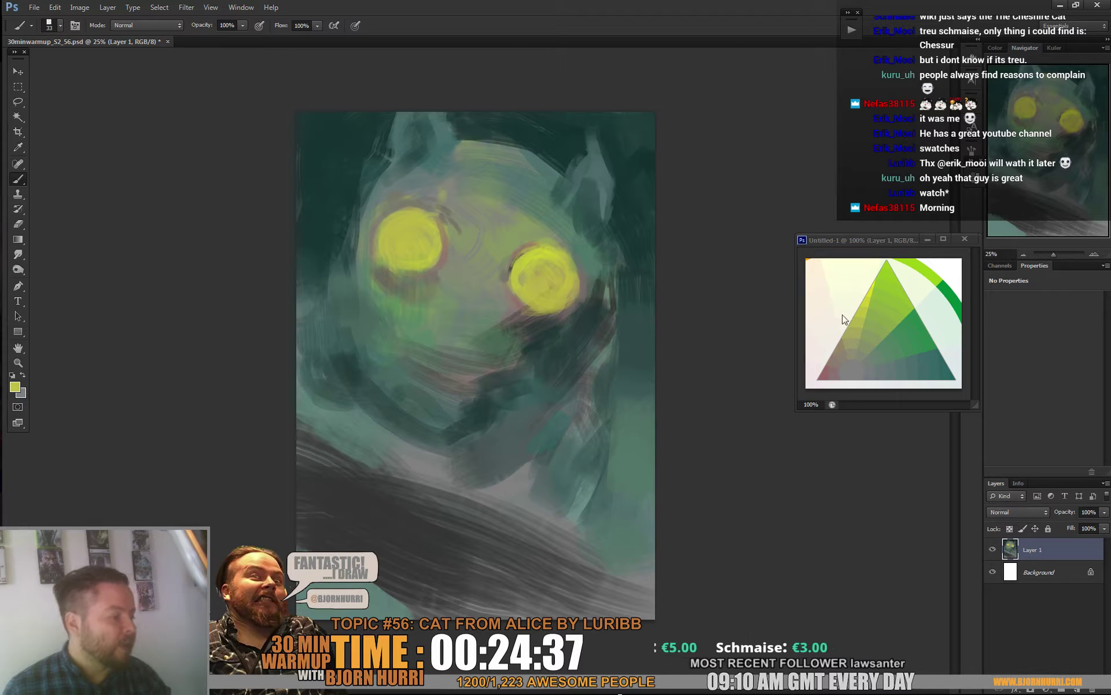
Step: Sample a dark grey beside the right cheek and outline the rims of both eyes with it
left_click(611, 310, "alt")
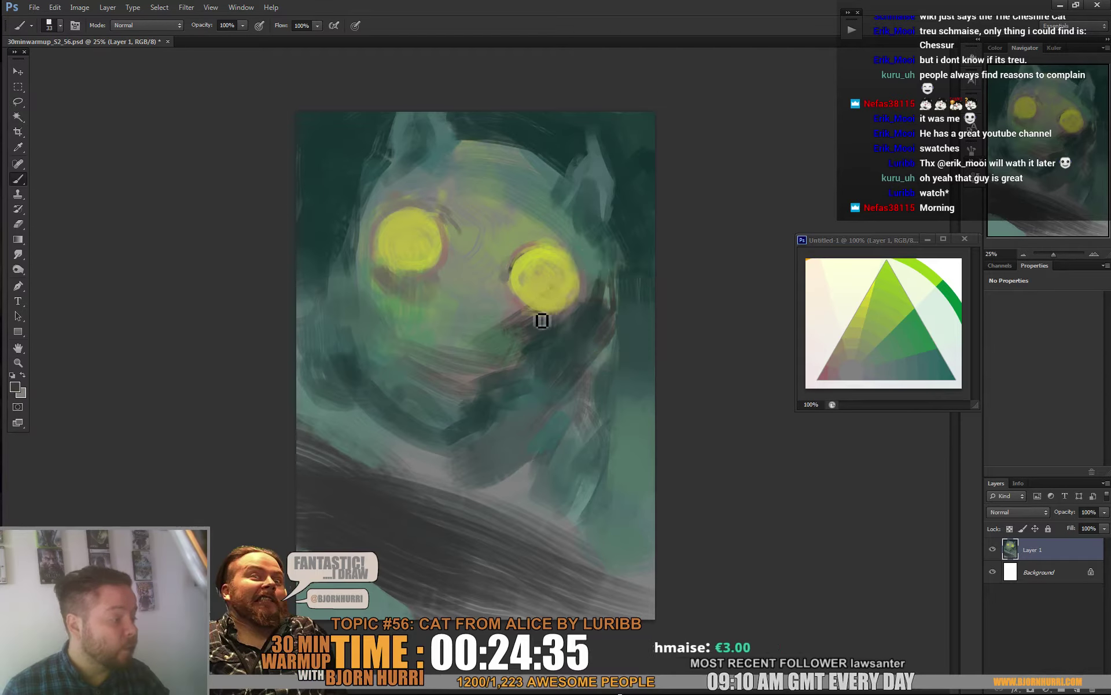
mouse_move(542, 321)
left_mouse_down()
mouse_move(577, 315)
mouse_move(586, 281)
mouse_move(583, 308)
left_mouse_up()
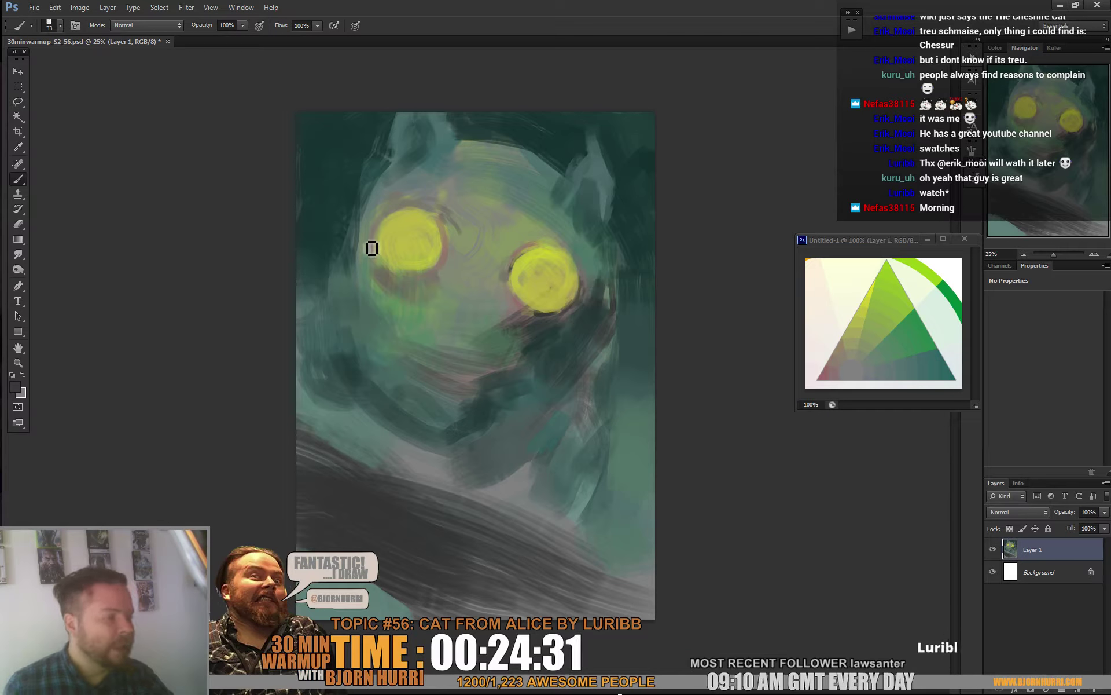
left_click_drag(382, 238, 383, 257)
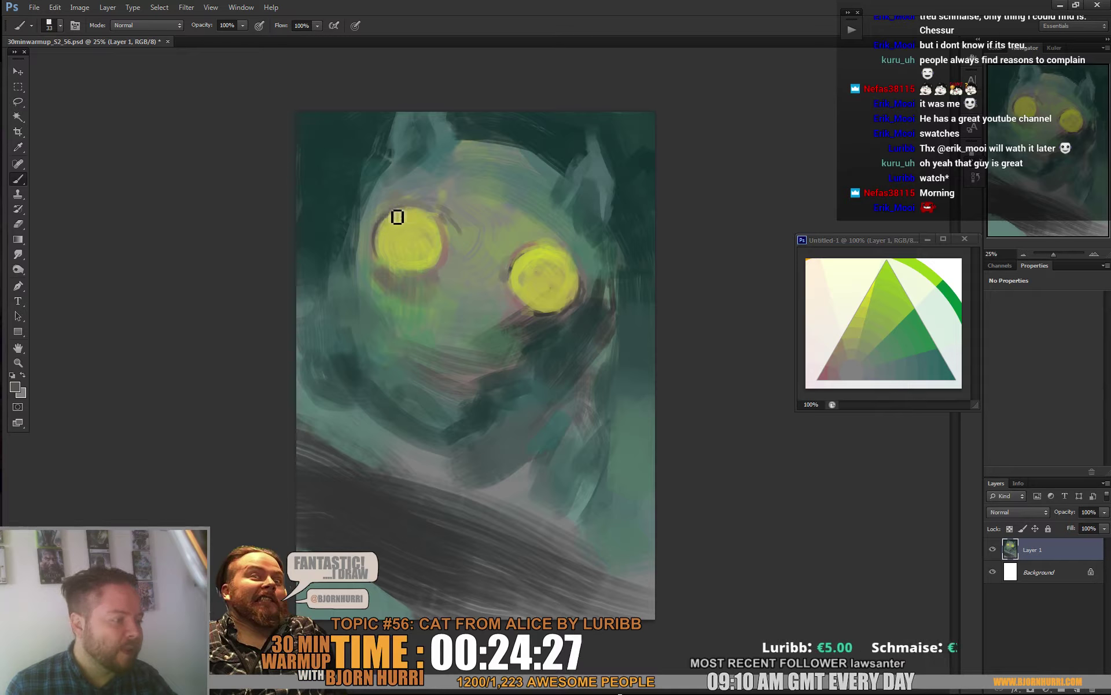
mouse_move(452, 243)
left_mouse_down()
mouse_move(450, 258)
mouse_move(452, 233)
mouse_move(445, 266)
left_mouse_up()
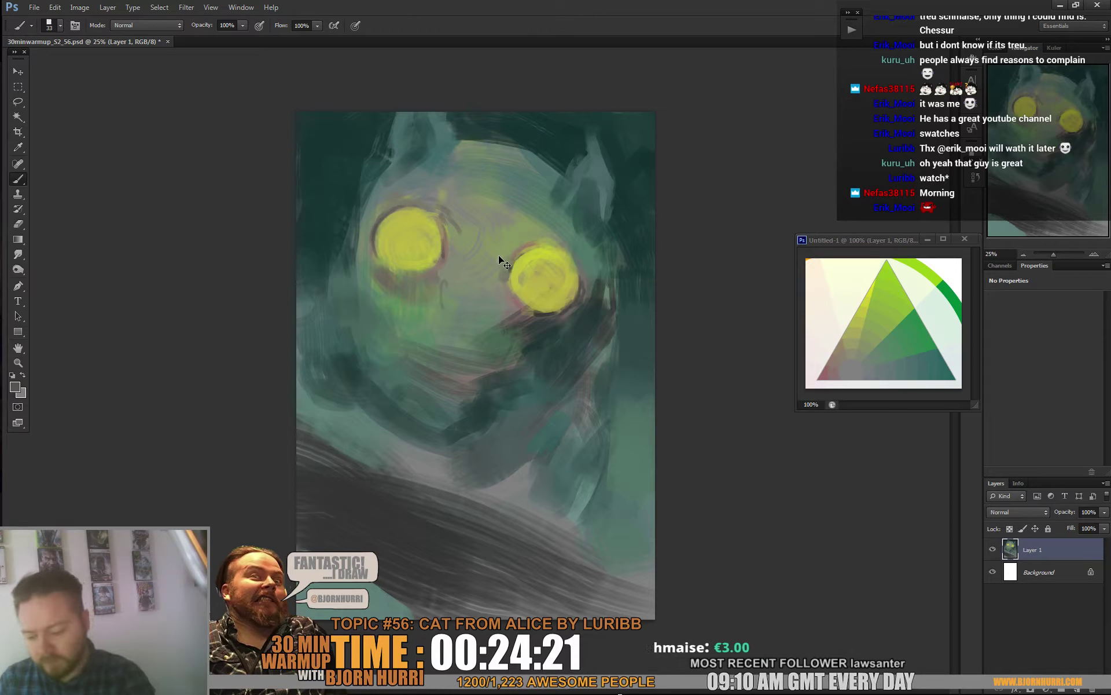
Step: Add an empty layer, and copy a lassoed area around both eyes onto its own layer
key("ctrl+shift+alt+n")
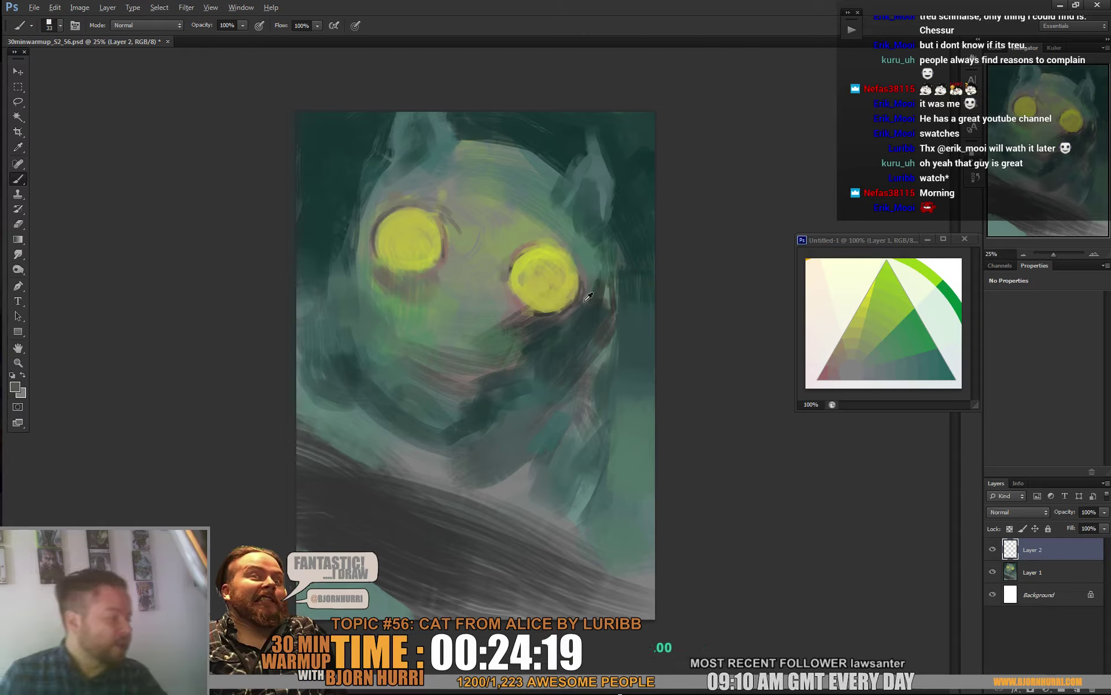
right_click(560, 327)
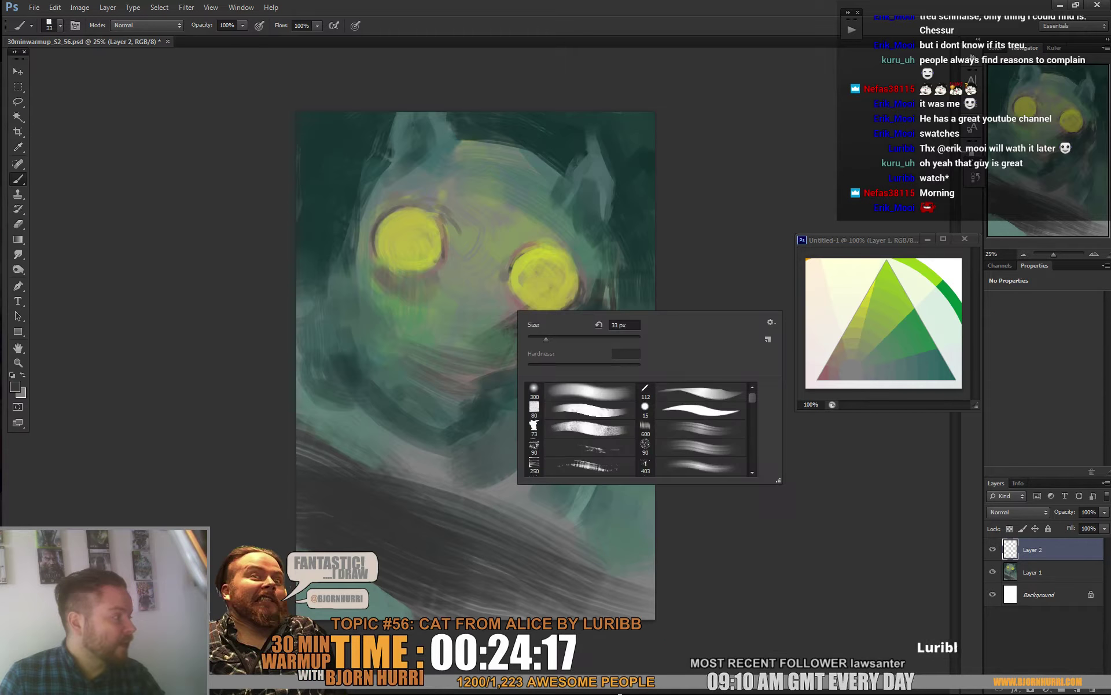
key("Escape")
key("l")
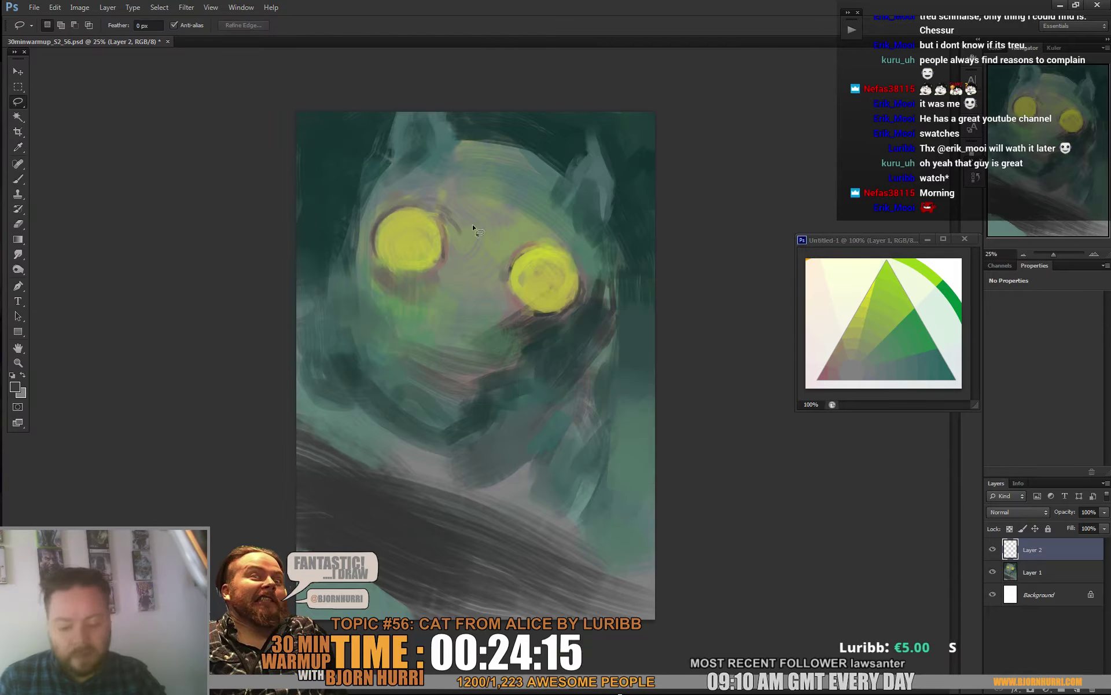
left_click_drag(427, 191, 385, 202)
mouse_move(380, 306)
left_mouse_down()
mouse_move(451, 338)
mouse_move(511, 331)
left_mouse_up()
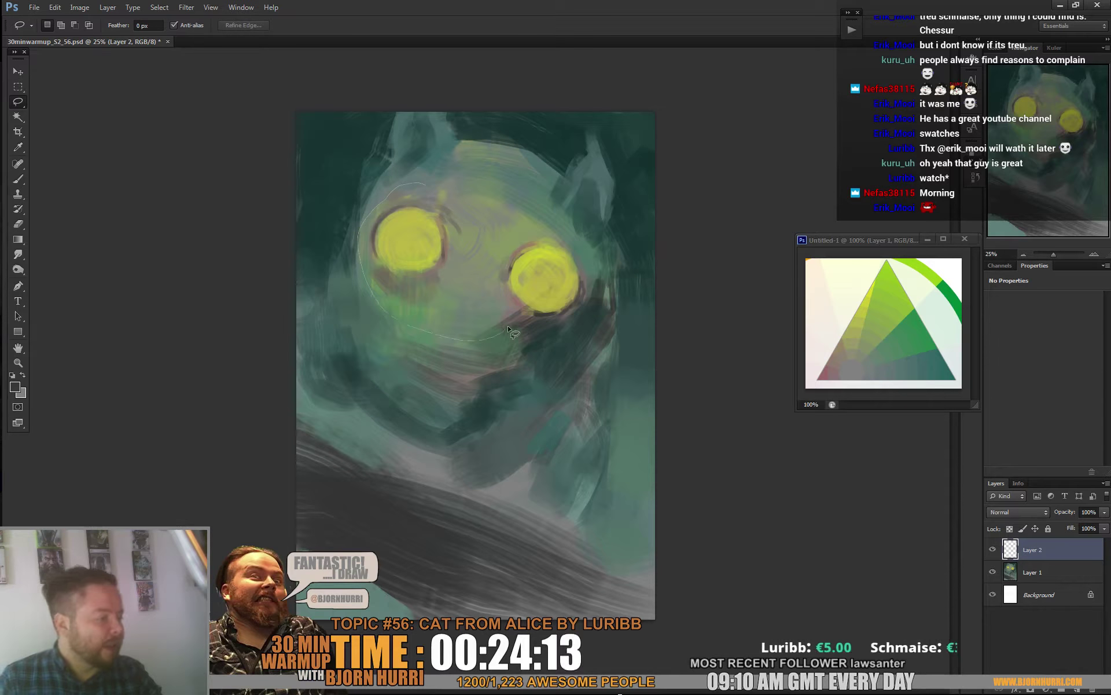
left_click_drag(588, 302, 576, 229)
key("ctrl+j")
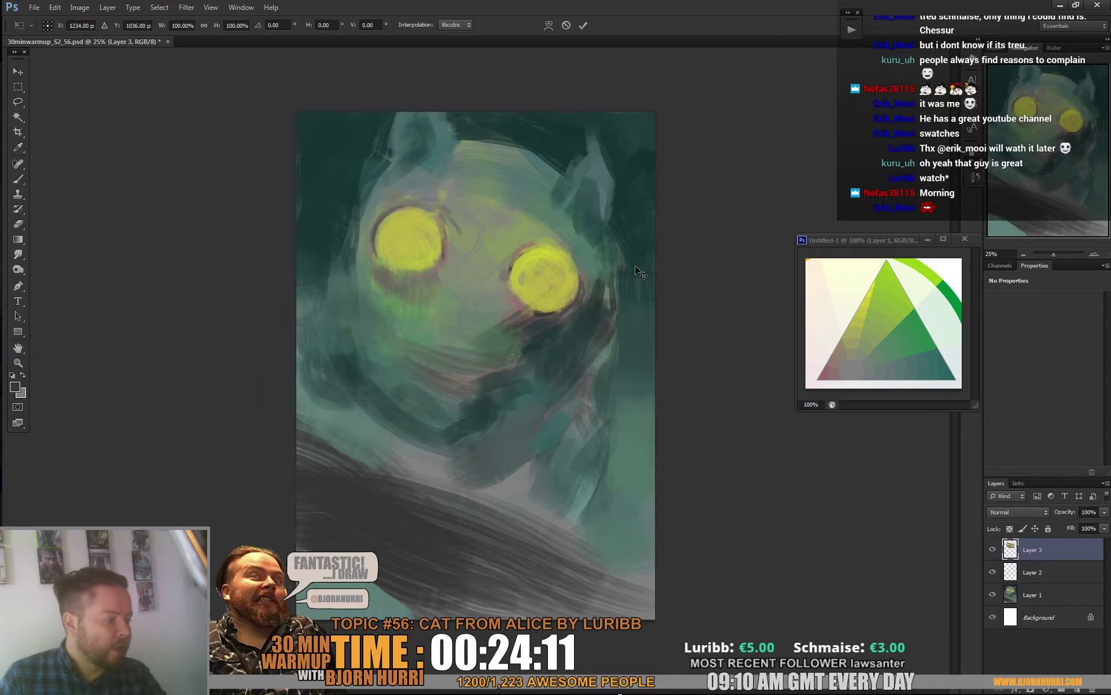
Step: Rotate the copied eye area clockwise by 14.06° and shift it slightly upwards on the face
key("ctrl+t")
left_click_drag(618, 317, 647, 334)
key("Return")
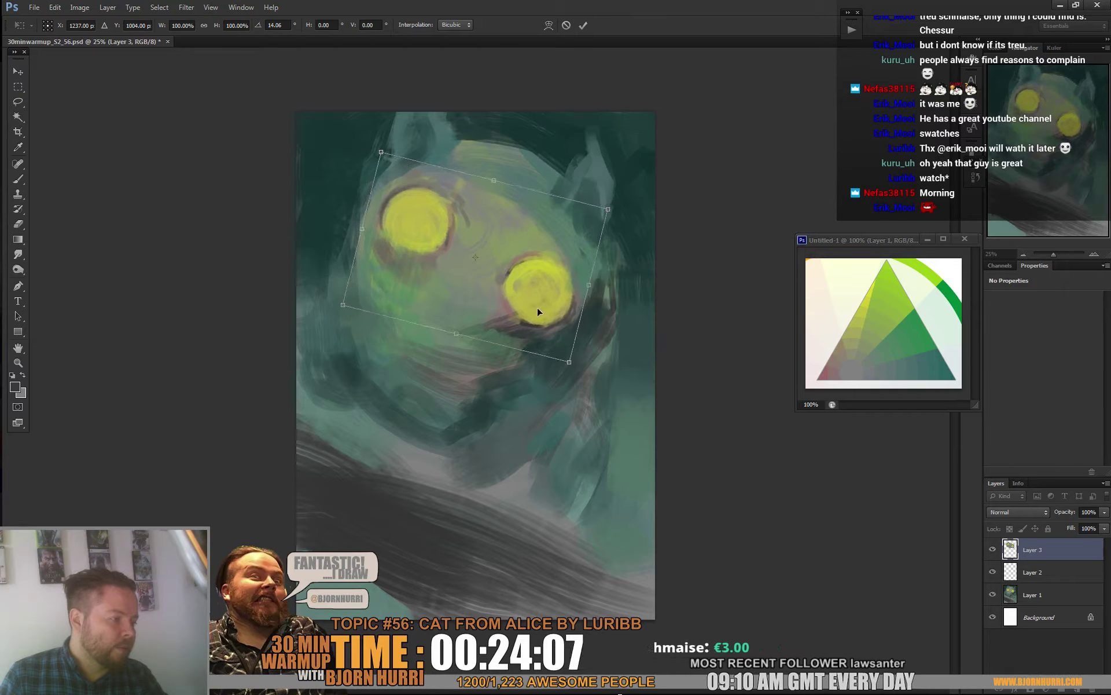
key("l")
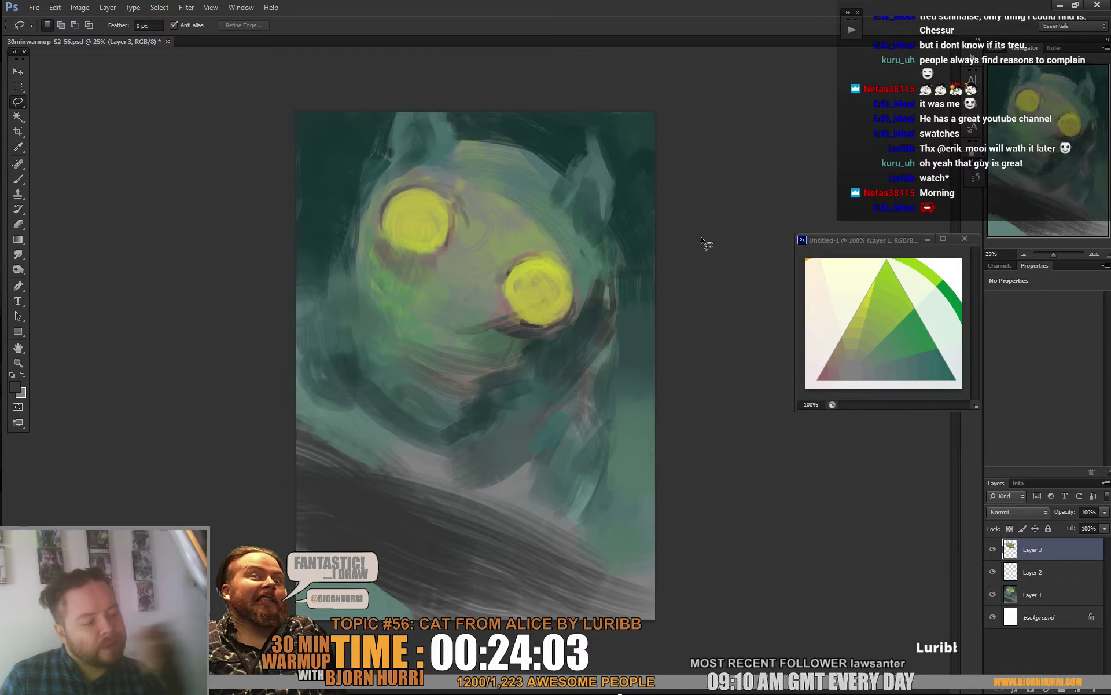
Step: Add another layer and paint a small muted red nose between the eyes with a 55 px brush
key("b")
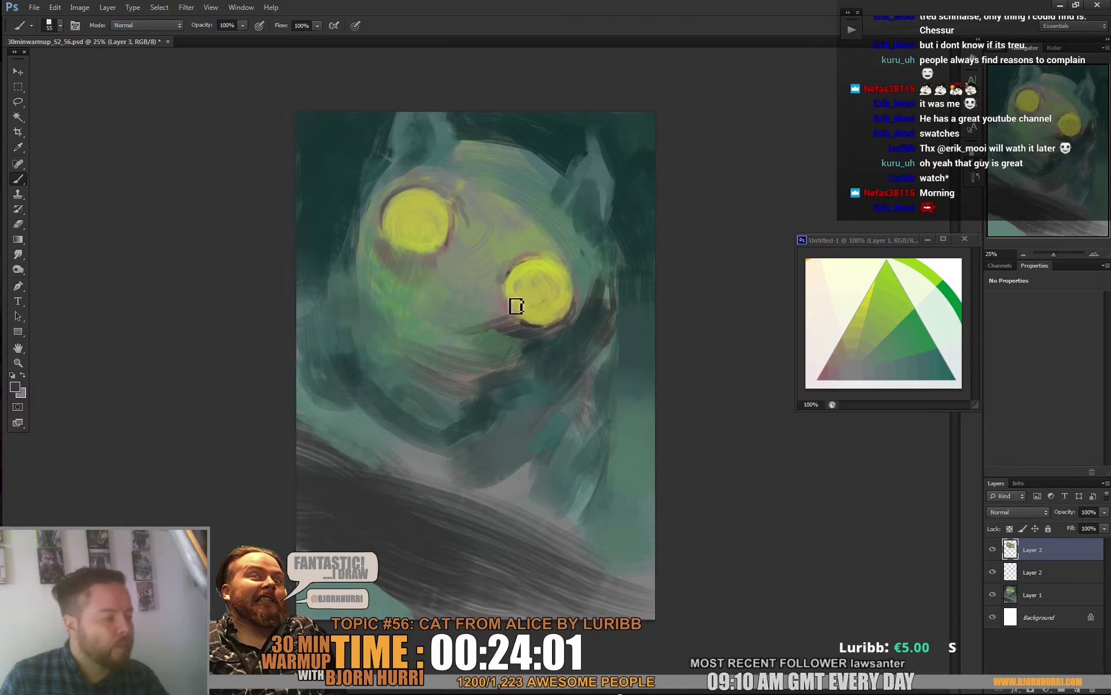
key("ctrl+shift+alt+n")
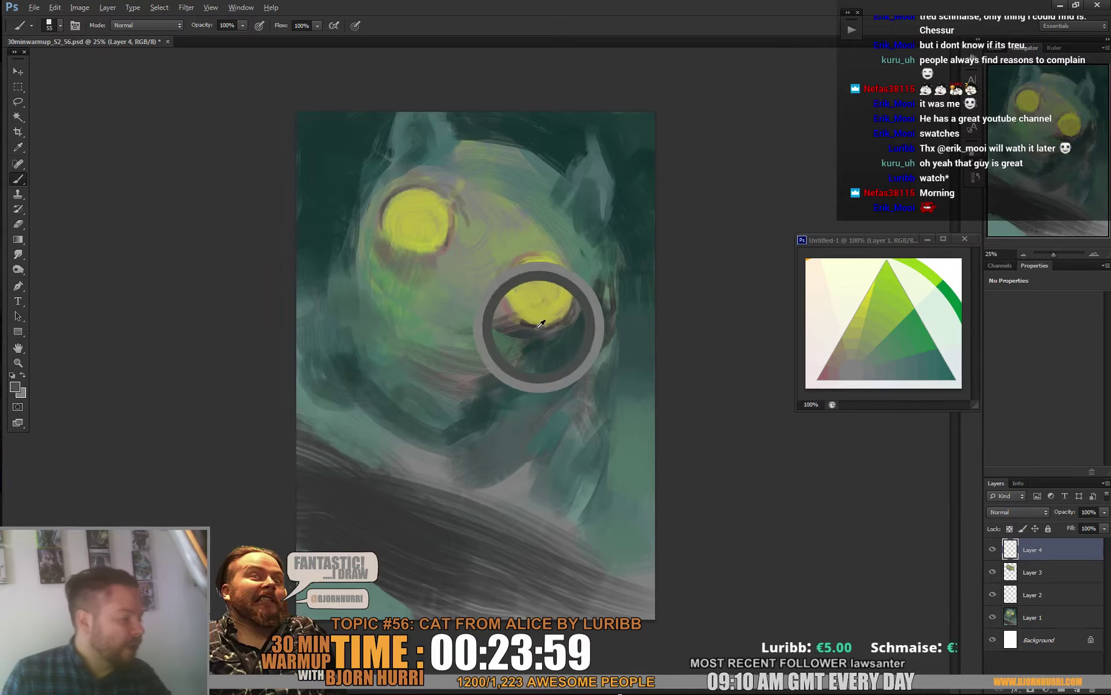
left_click(449, 236, "alt")
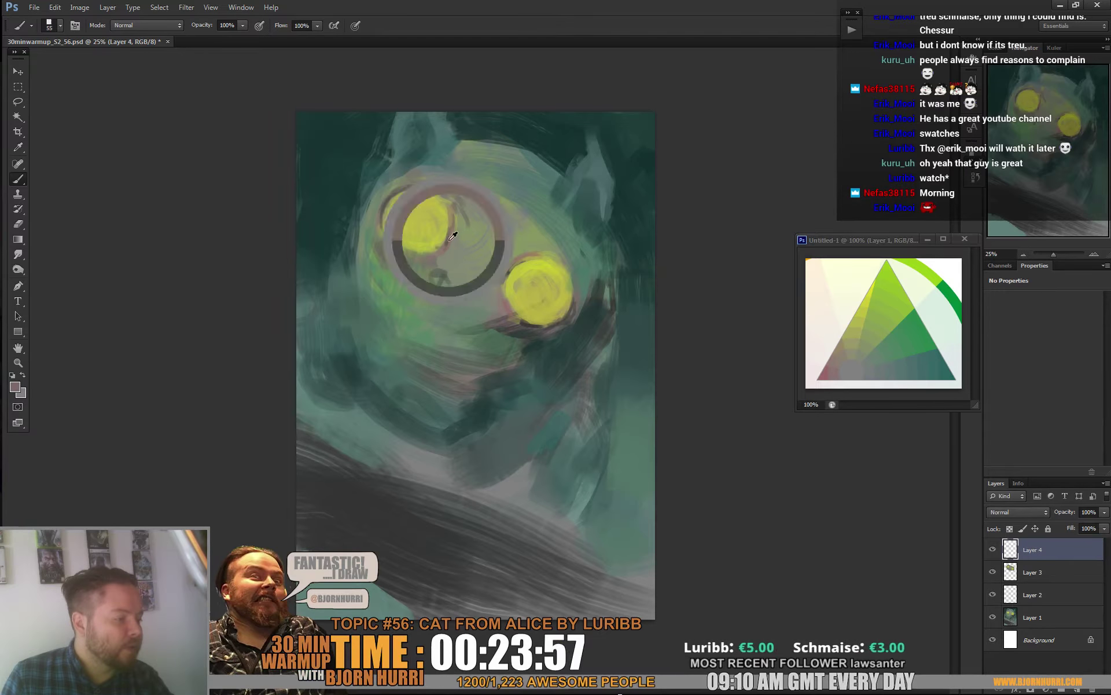
left_click_drag(450, 275, 437, 277)
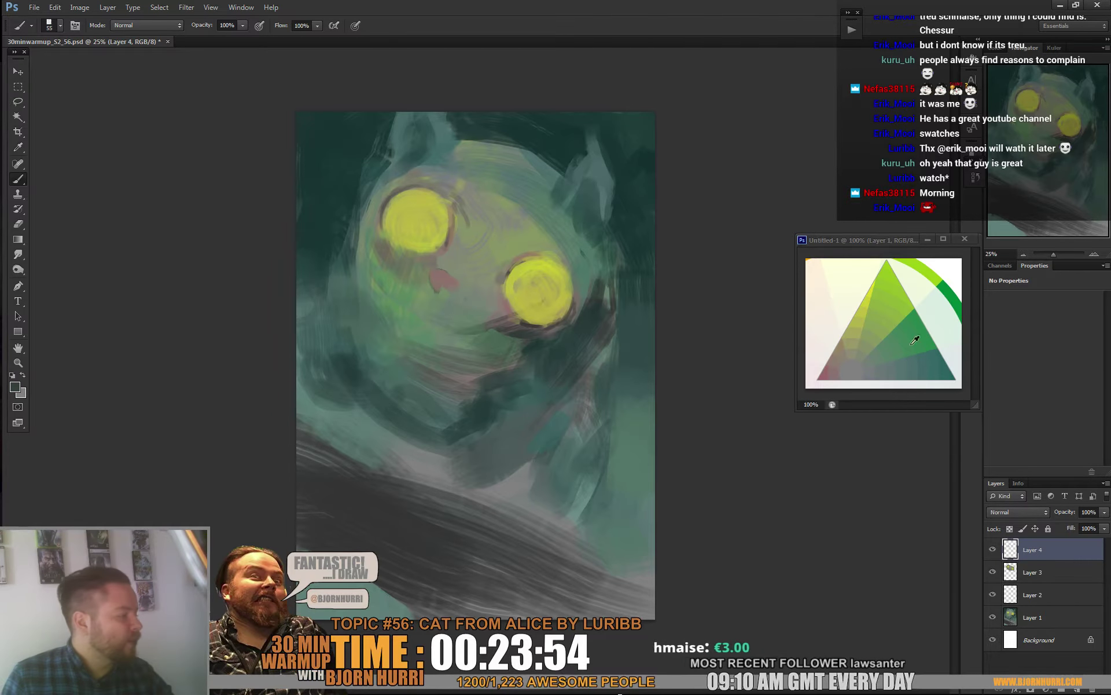
Step: Paint the left cheek contour and a wide curved smile below the eyes in sampled dark and mid teal
left_click(651, 176, "alt")
left_click_drag(365, 253, 391, 292)
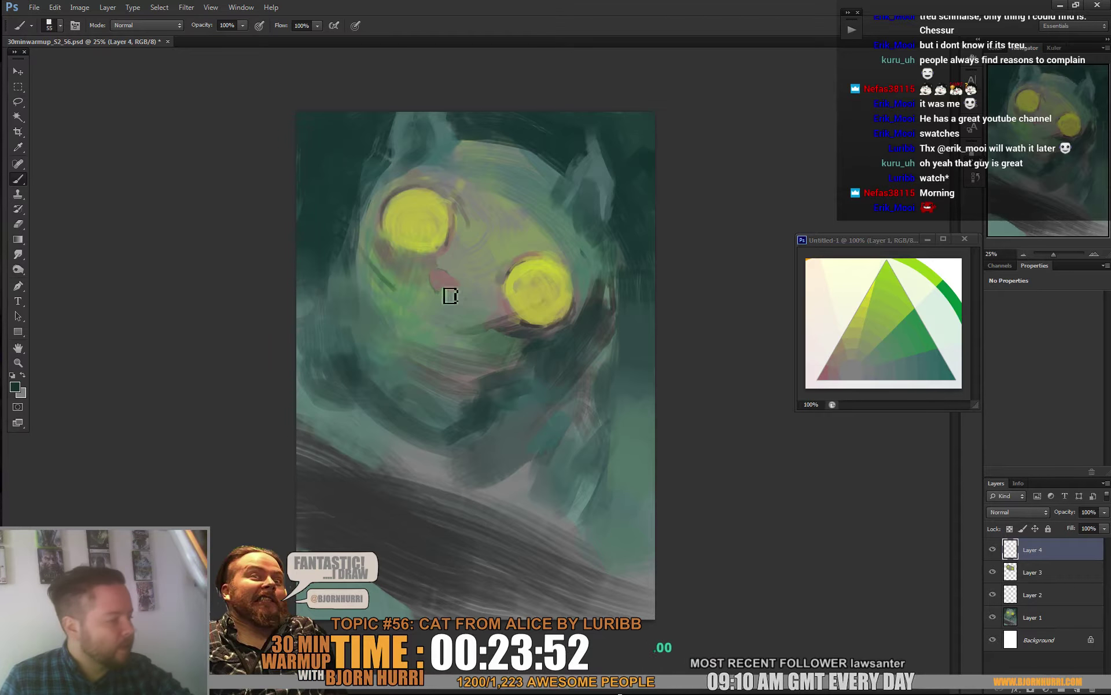
left_click(908, 367, "alt")
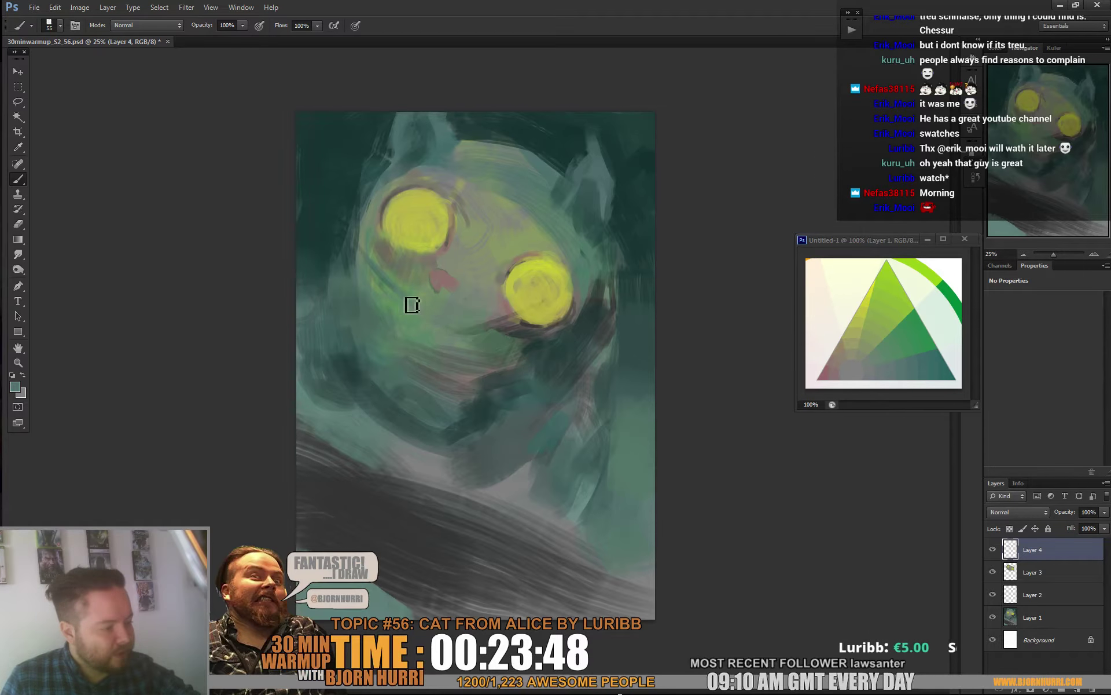
left_click_drag(417, 312, 546, 351)
left_click(458, 323, "alt")
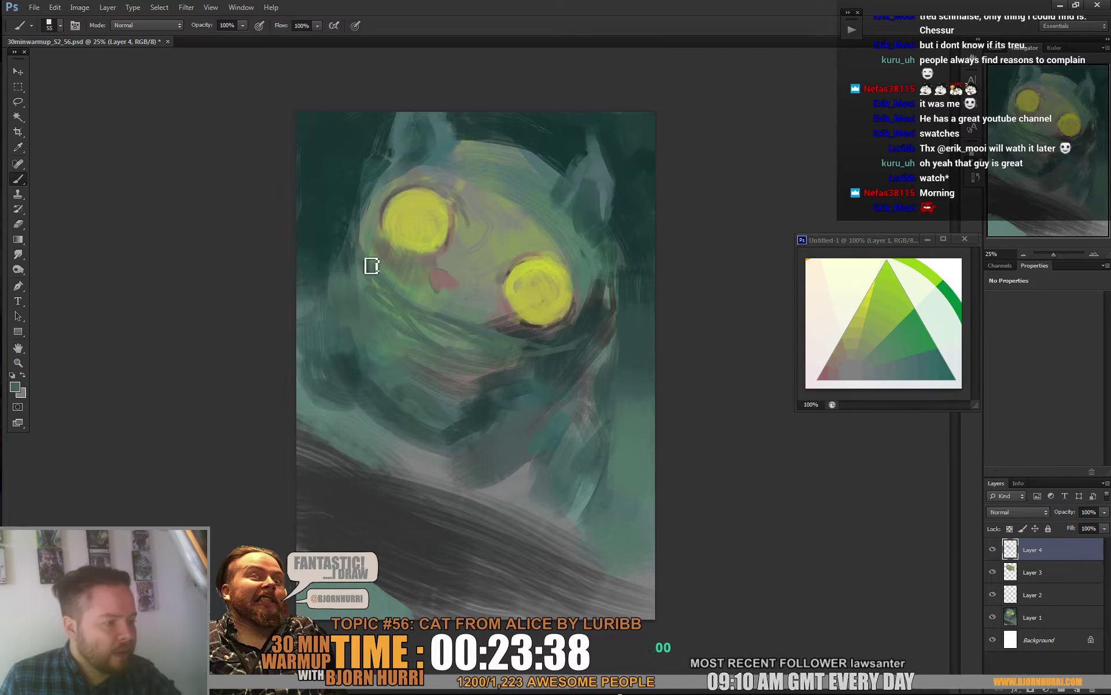
left_click(358, 218, "alt")
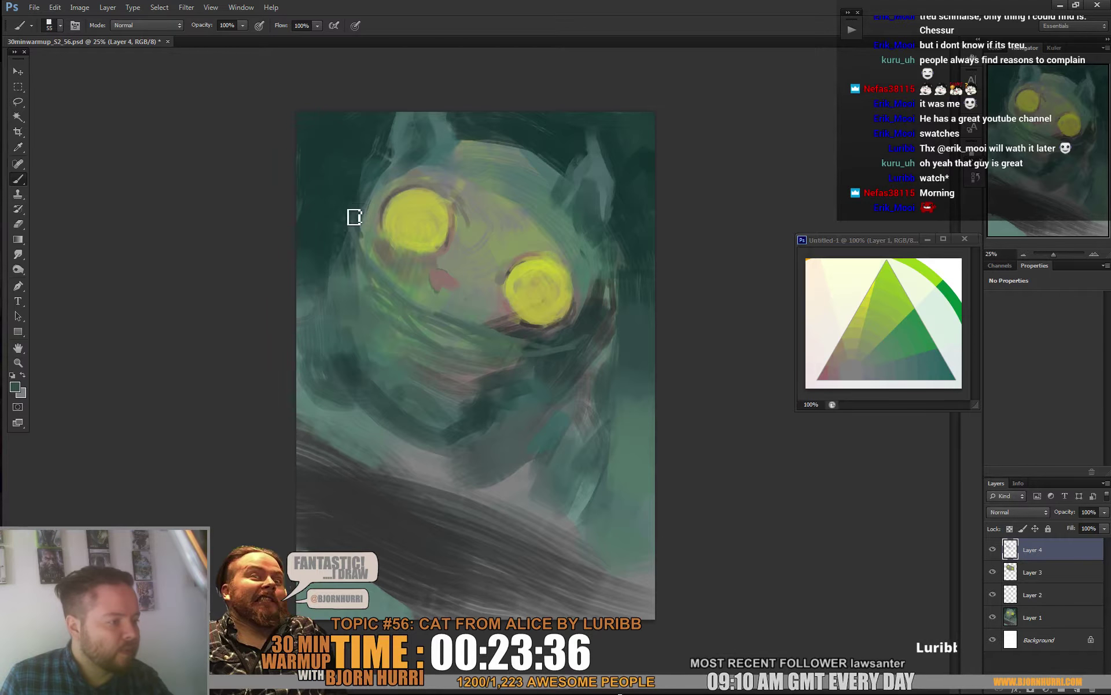
Step: Sample muted red from the colour triangle for a line under the smile, and touch up the face with sampled skin tones
left_click(829, 367, "alt")
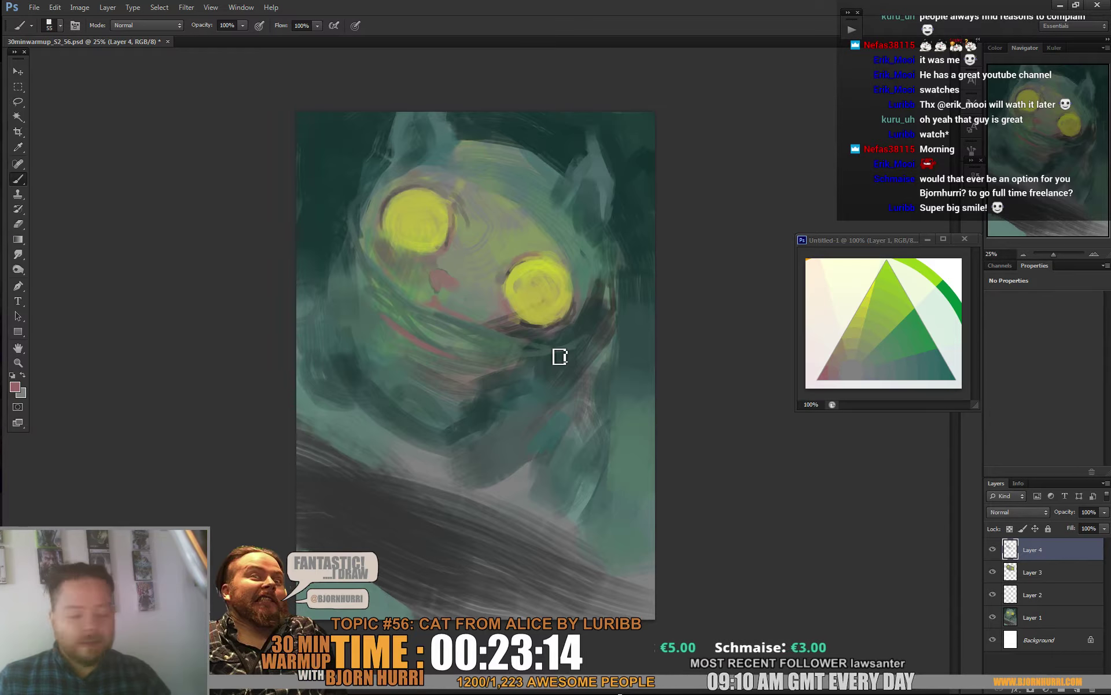
left_click(364, 232, "alt")
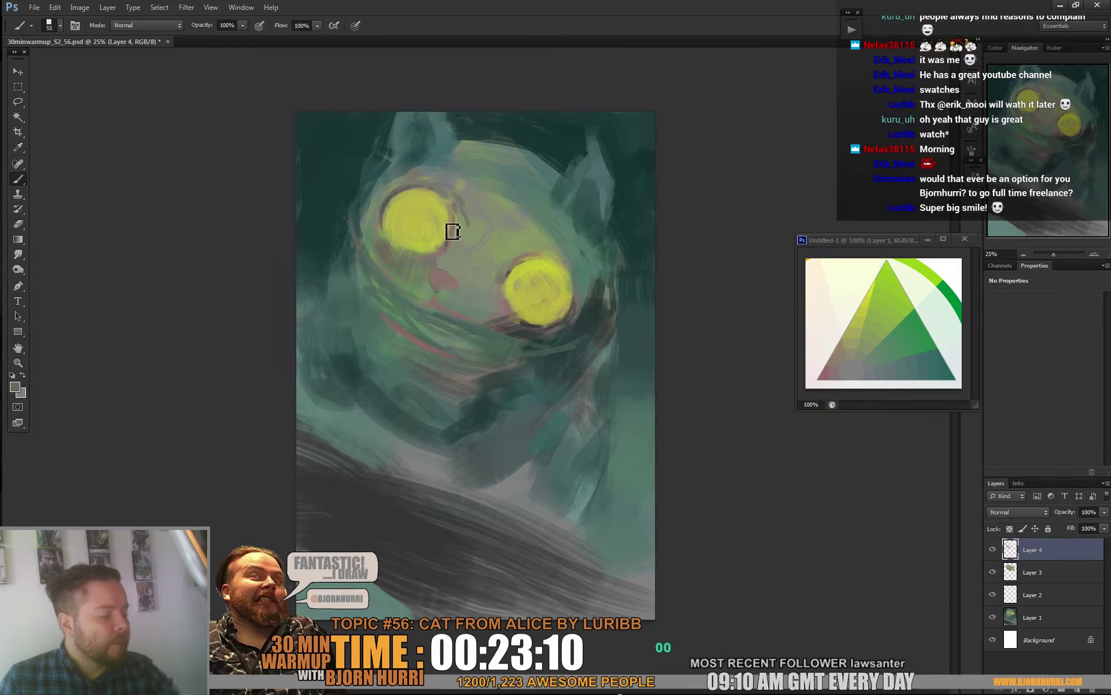
left_click(429, 304, "alt")
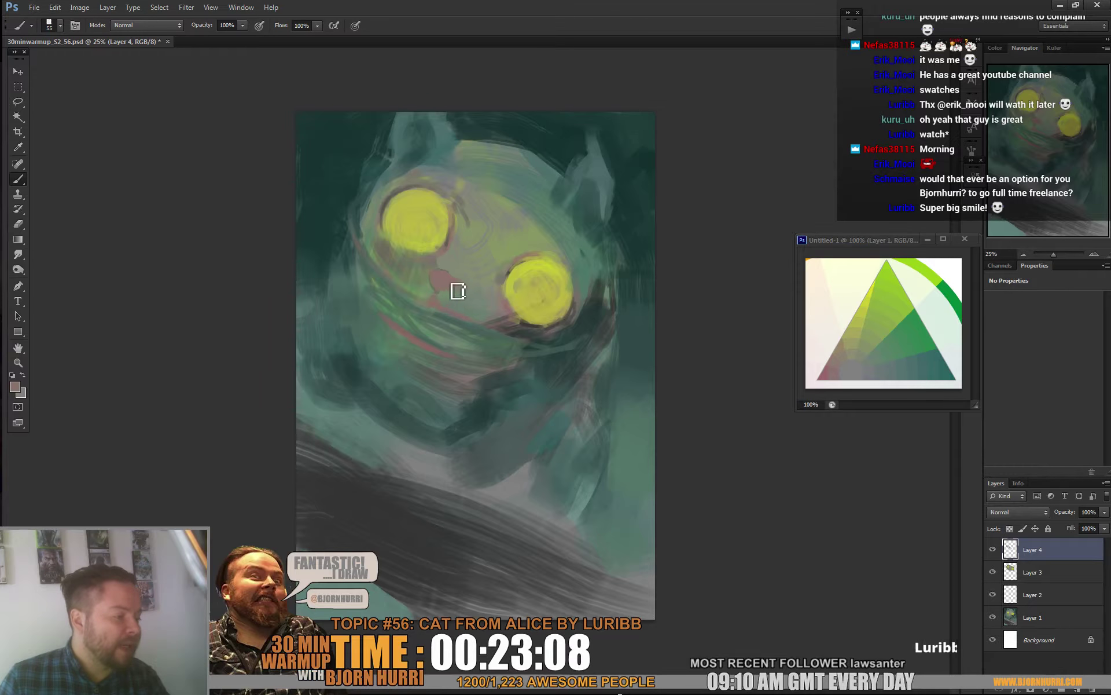
Step: Paint dark nostrils and a mark beneath the nose in a sampled dark colour with 17 px and 22 px brushes
left_click(598, 320, "alt")
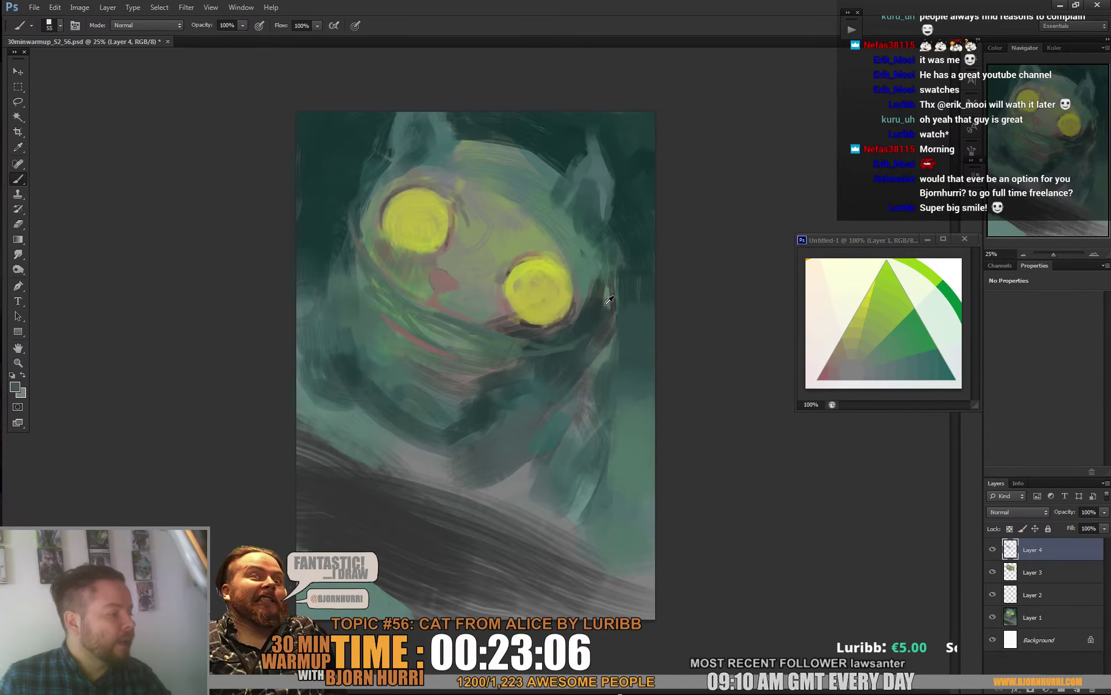
right_click(489, 303)
left_click(440, 288)
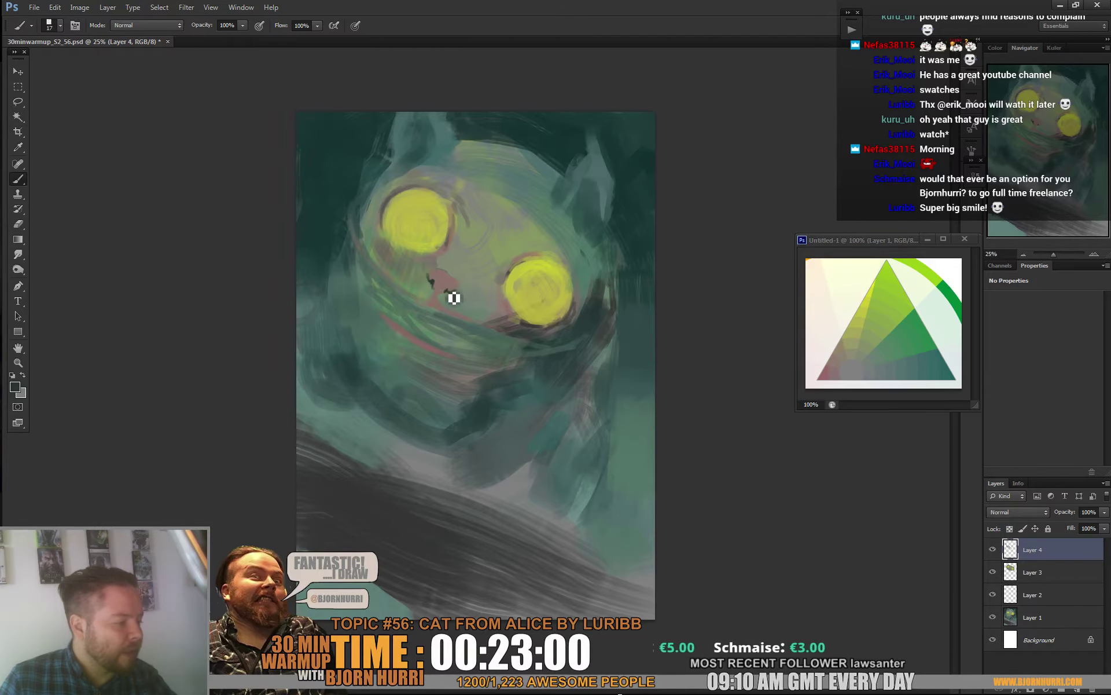
right_click(442, 304)
type("22")
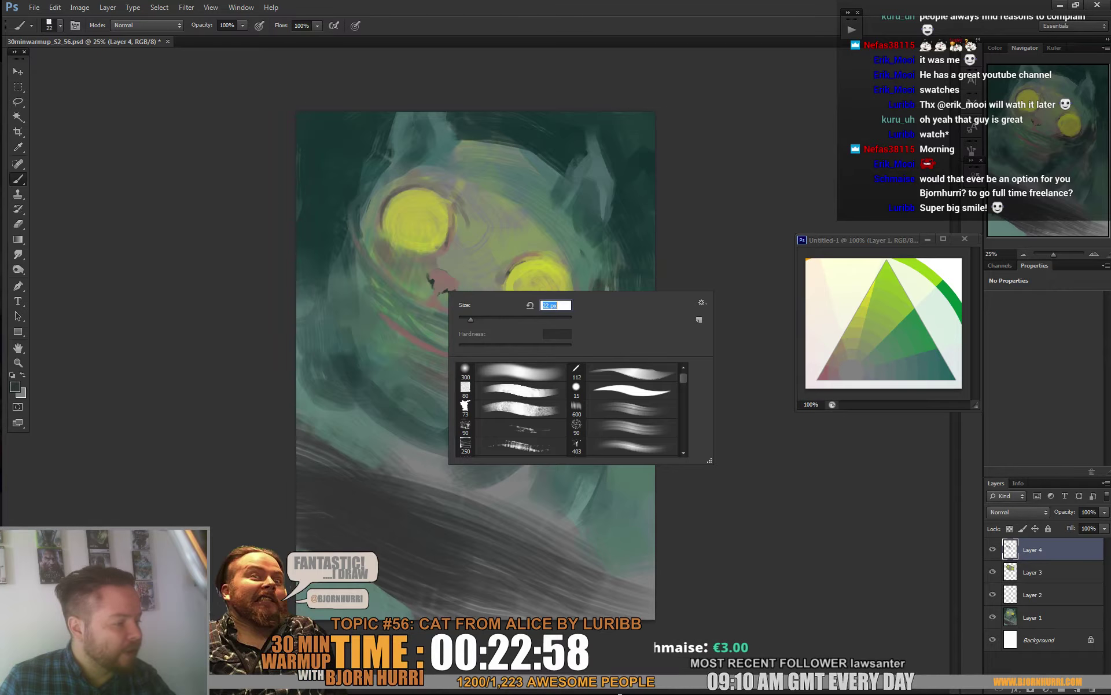
key("Return")
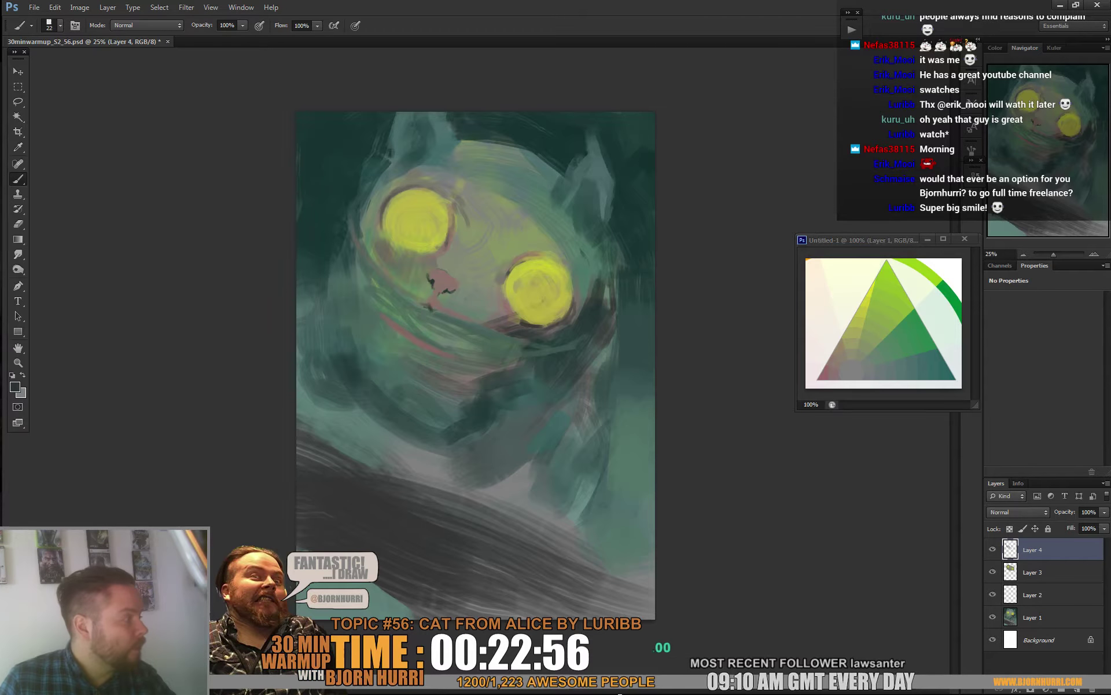
Step: Paint a row of short dark tooth gaps along the whole smile, enlarging the brush to 29 px and 33 px
right_click(475, 325)
type("29")
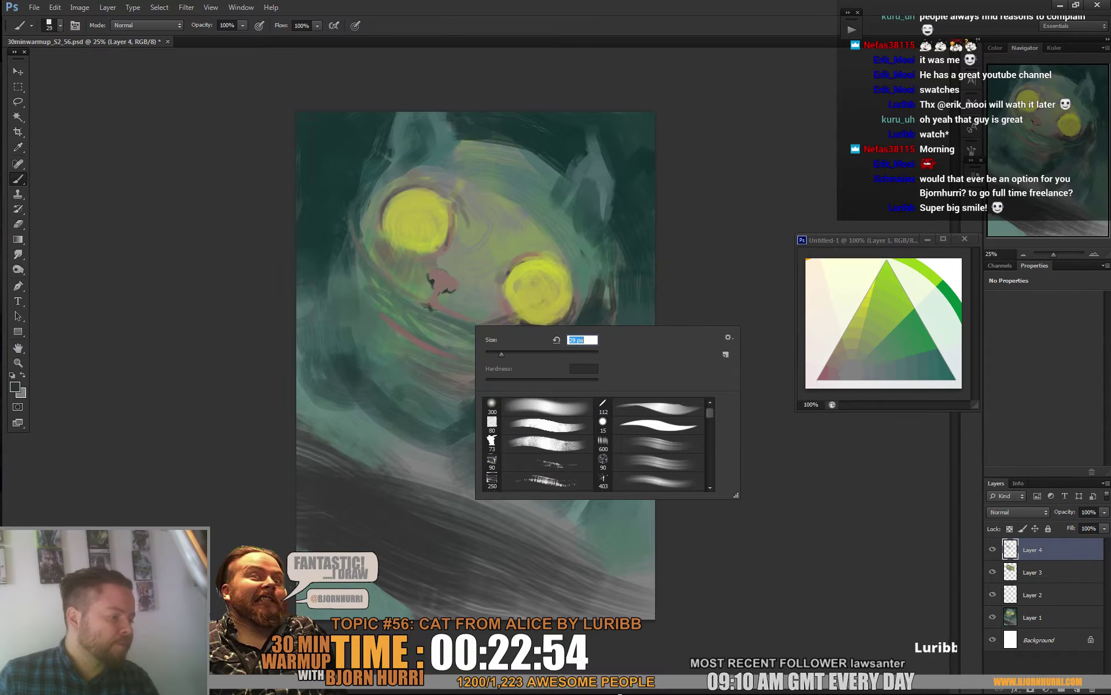
key("Return")
right_click(457, 332)
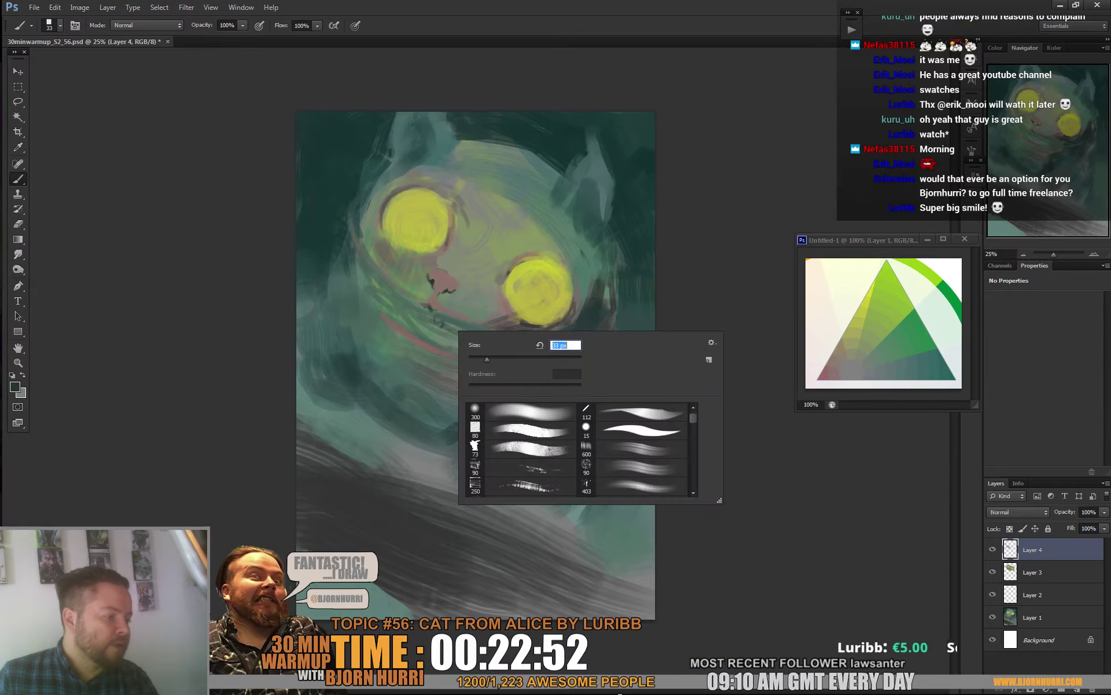
key("Return")
left_click_drag(473, 347, 540, 356)
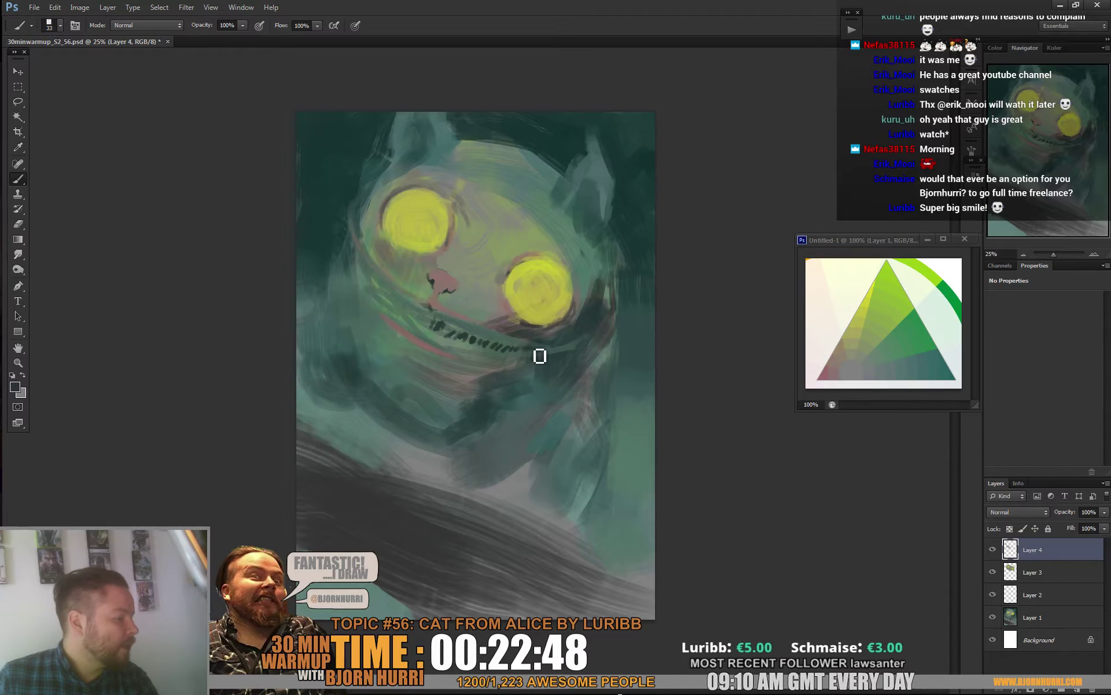
mouse_move(421, 314)
left_mouse_down()
mouse_move(375, 279)
mouse_move(403, 320)
mouse_move(469, 348)
mouse_move(451, 339)
mouse_move(461, 355)
mouse_move(506, 357)
left_mouse_up()
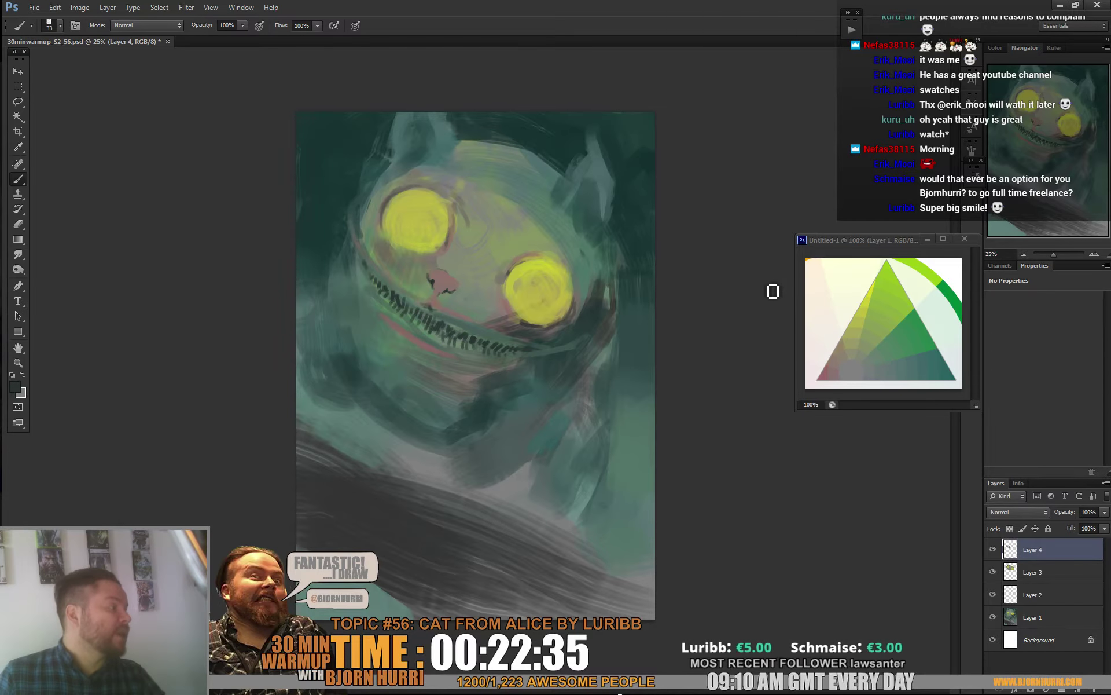
Step: Touch up the right cheek and the left edge of the head in sampled grey, dark and teal tones with a 56 px brush
left_click(410, 299, "alt")
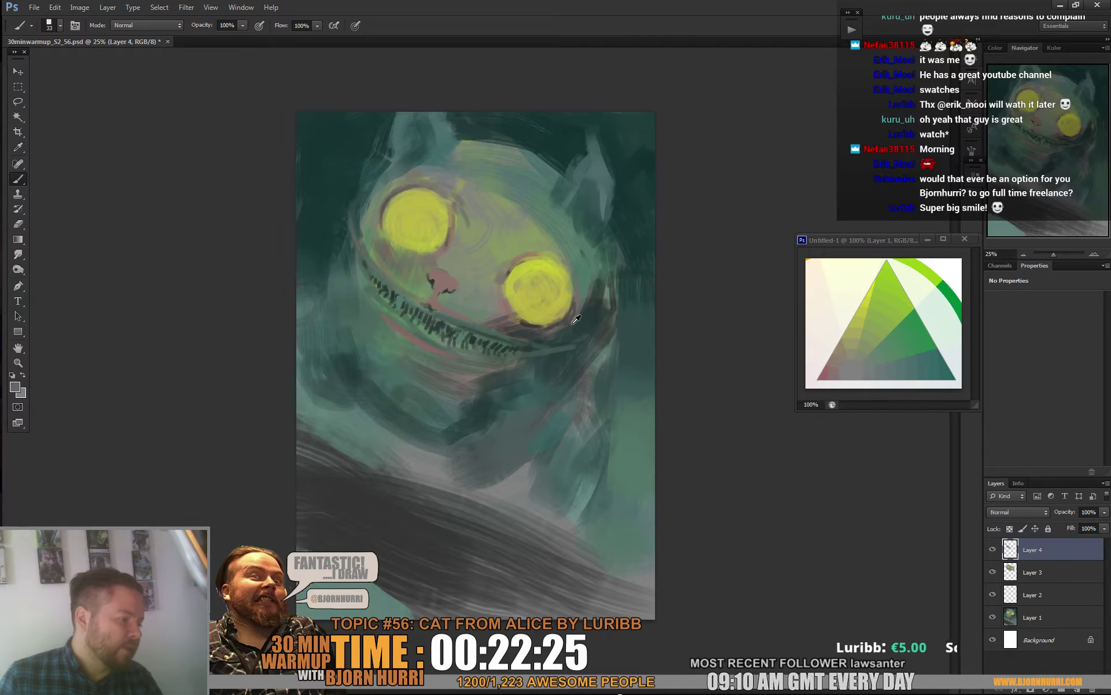
right_click(593, 320)
left_click(614, 347)
left_click(595, 292, "alt")
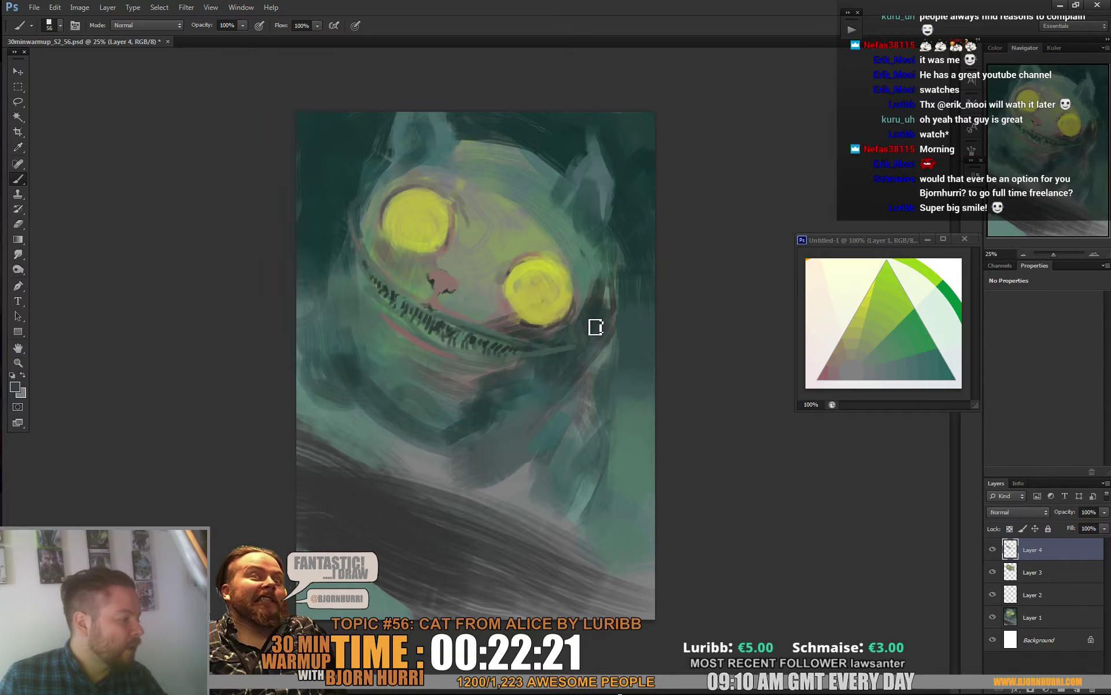
left_click(363, 224, "alt")
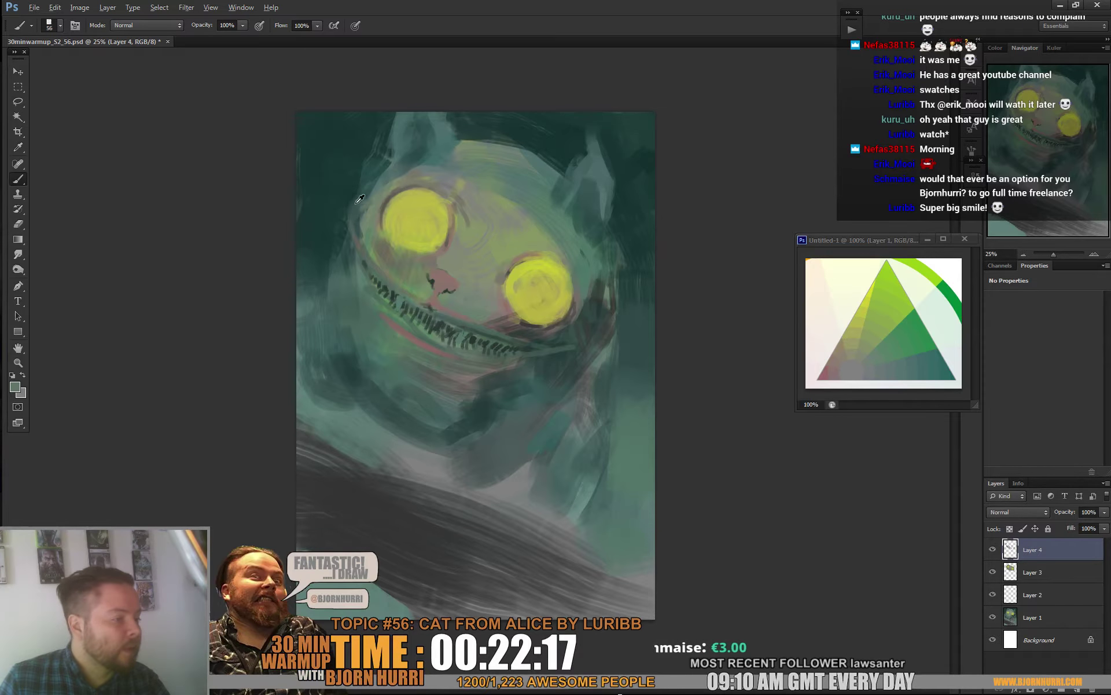
left_click(342, 230, "alt")
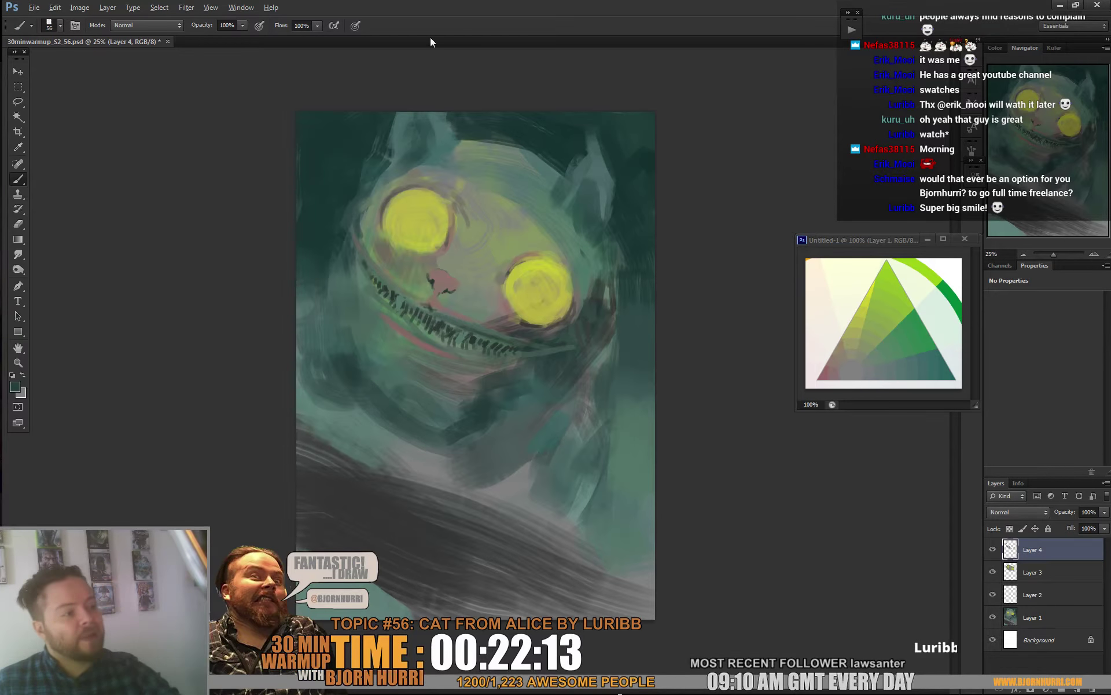
key("alt")
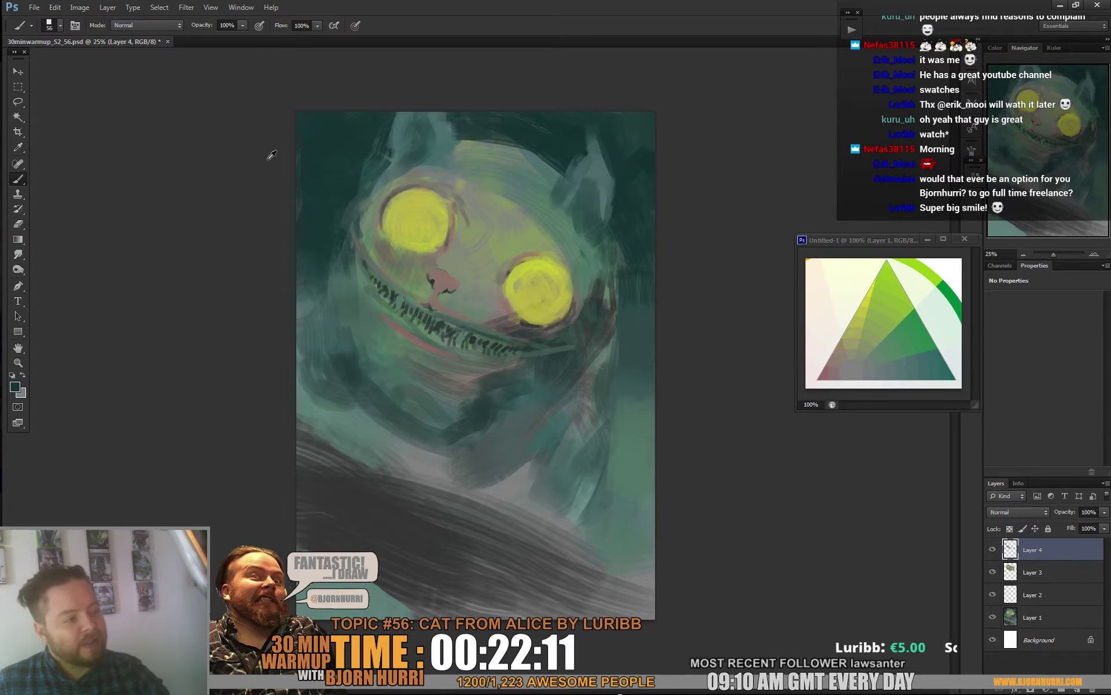
Step: Darken the background around the ears and right of the head with a 191 px brush in dark teal (hue 178, saturation 60%, brightness 12%)
left_click(15, 387)
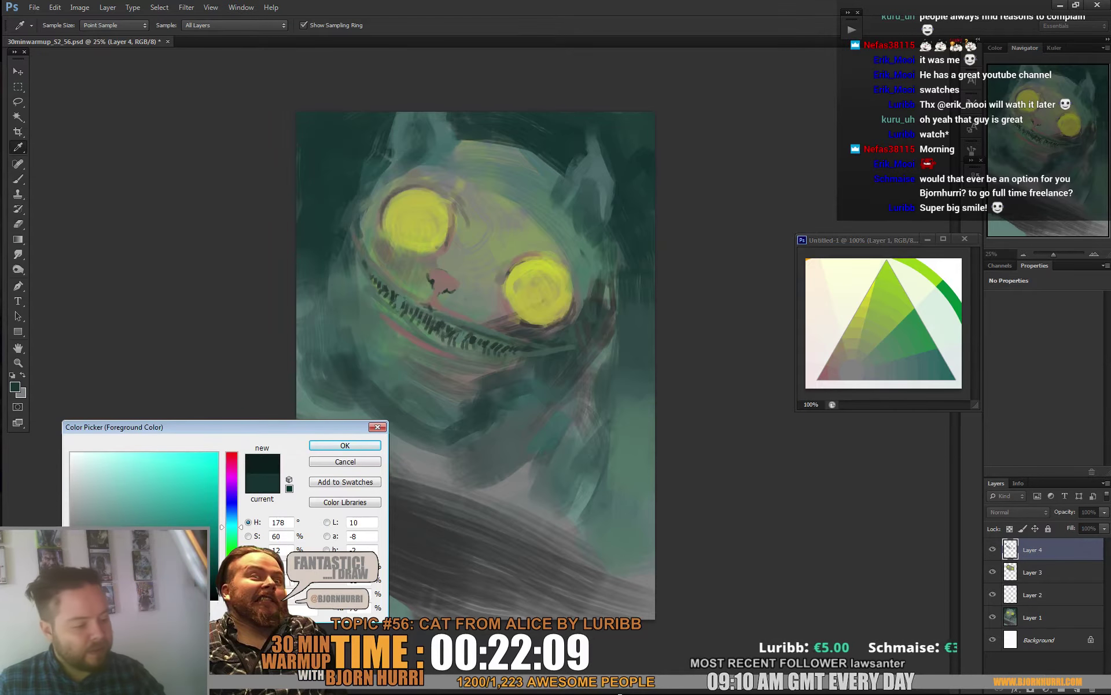
key("Return")
right_click(375, 172)
left_click(483, 186)
left_click(355, 137)
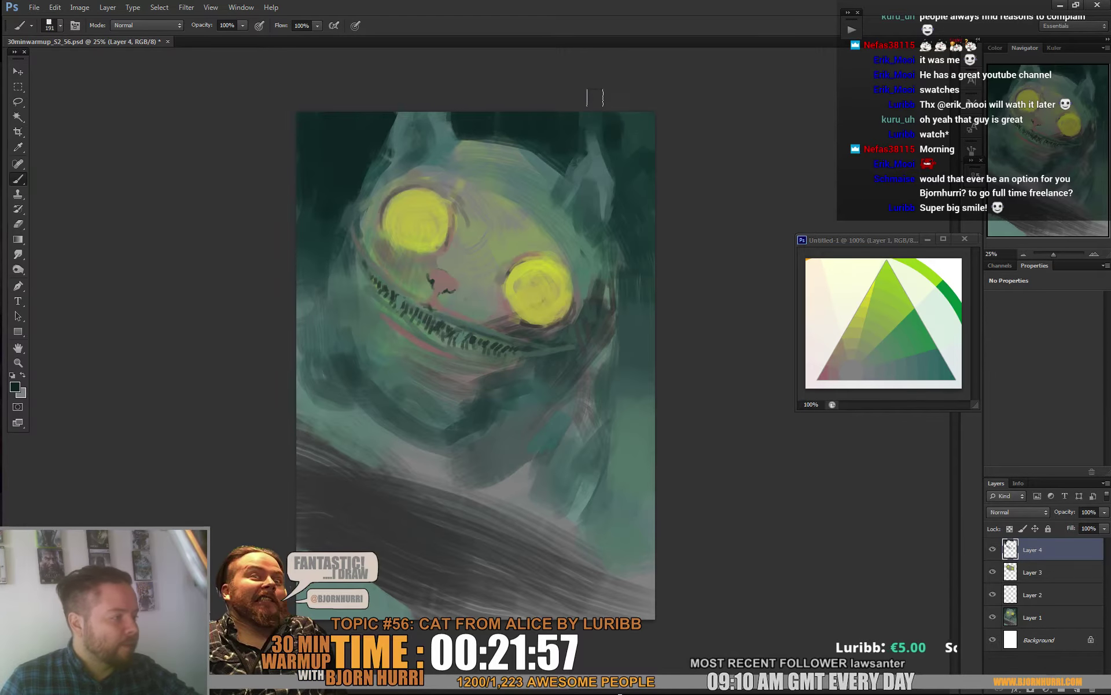
mouse_move(596, 122)
left_mouse_down()
mouse_move(638, 108)
mouse_move(655, 125)
left_mouse_up()
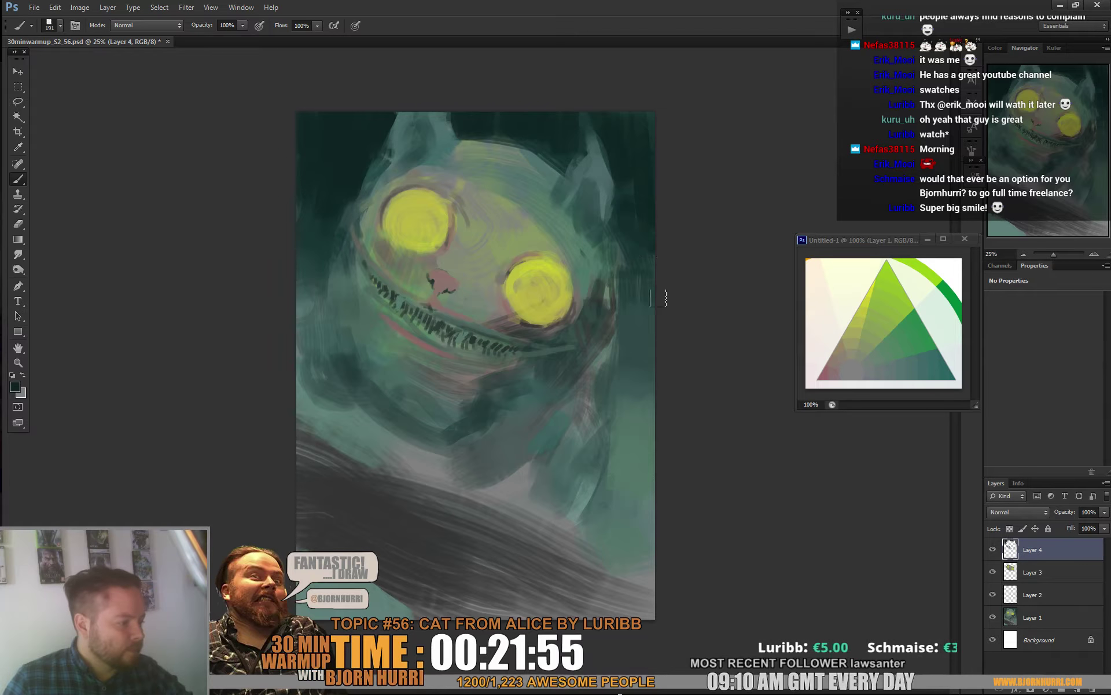
mouse_move(652, 277)
left_mouse_down()
mouse_move(653, 318)
mouse_move(627, 346)
left_mouse_up()
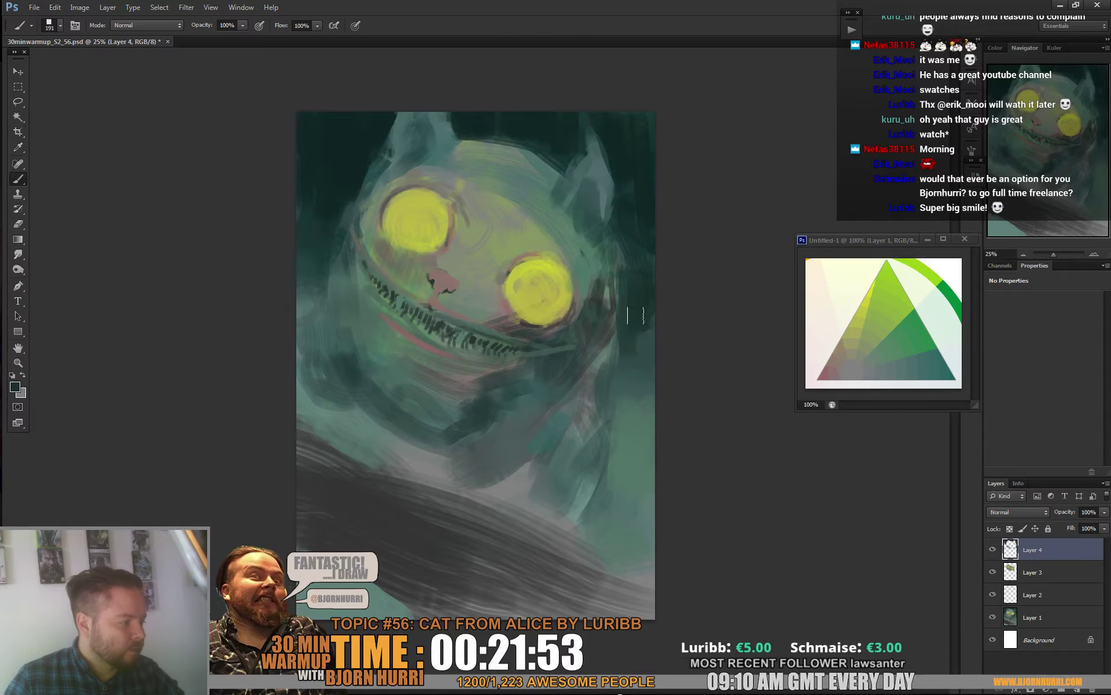
Step: Sample a muted tan from the colour triangle and paint thin rim strokes along the head's right edge with an 11 px brush
left_click(857, 343, "alt")
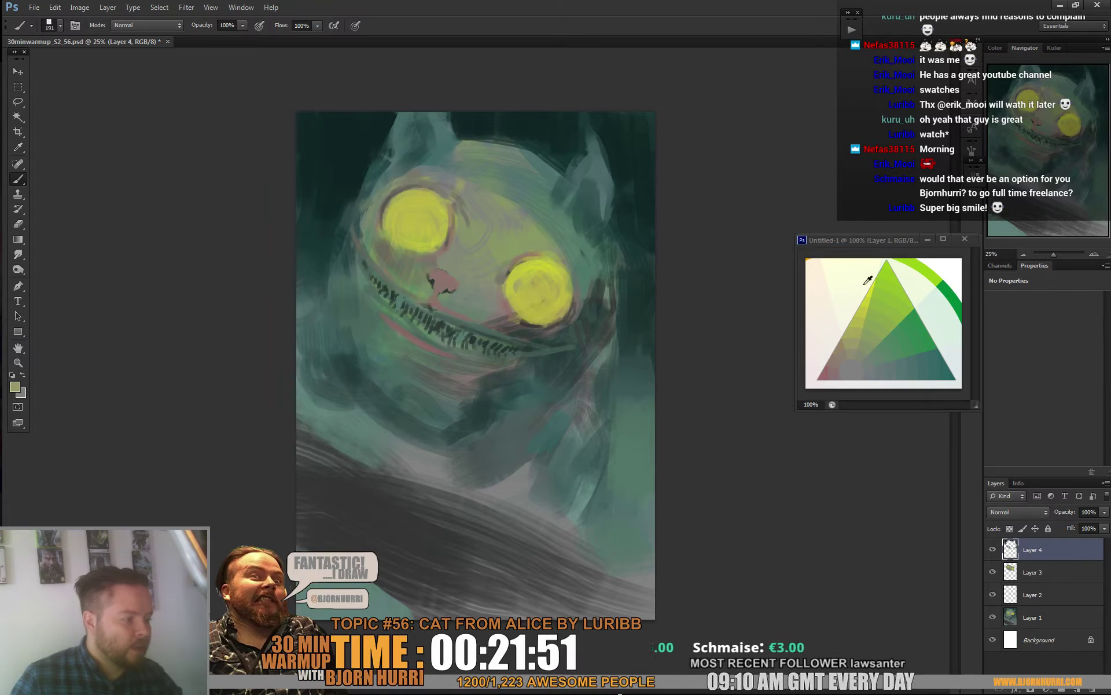
left_click(842, 344, "alt")
right_click(662, 280)
left_click(673, 307)
key("Return")
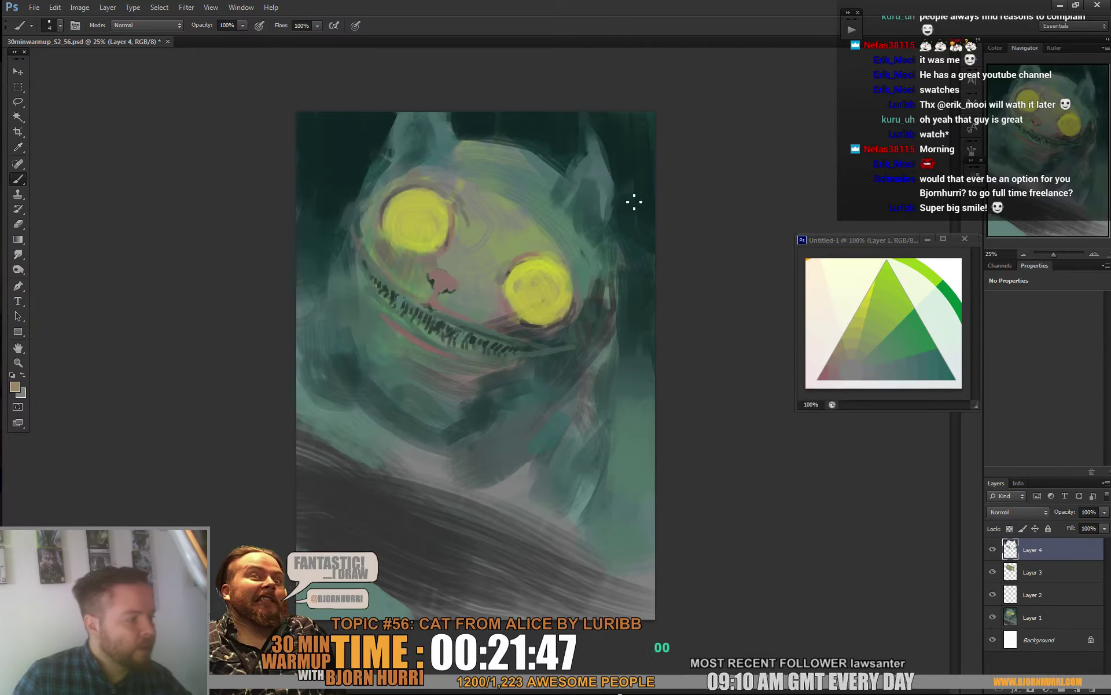
right_click(625, 233)
left_click(639, 260)
key("Return")
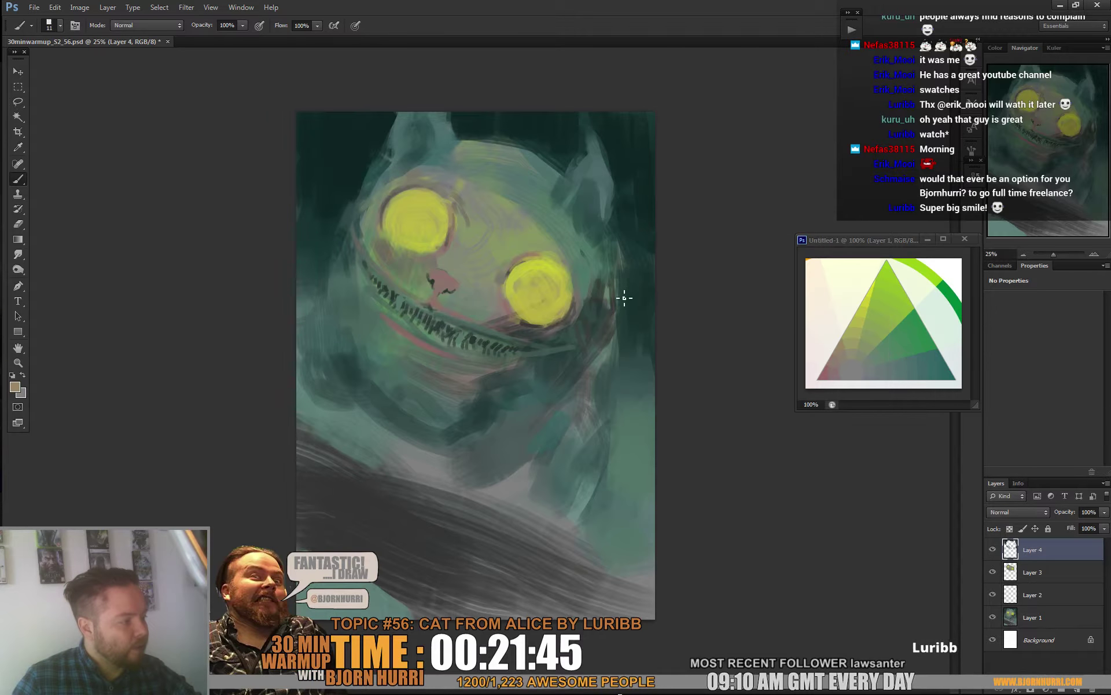
left_click_drag(619, 300, 614, 329)
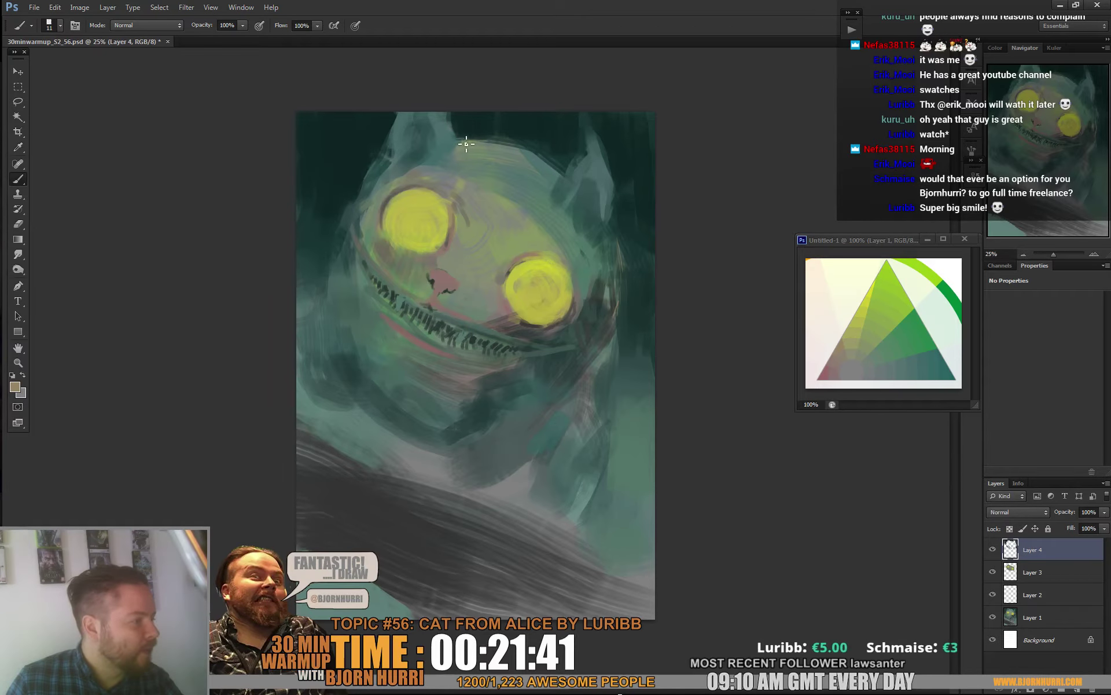
Step: Add light fur strokes along the top of the head at 14 px, then sample a brown beside the left eye for a 28 px brush
right_click(531, 163)
left_click_drag(547, 190, 551, 189)
key("Return")
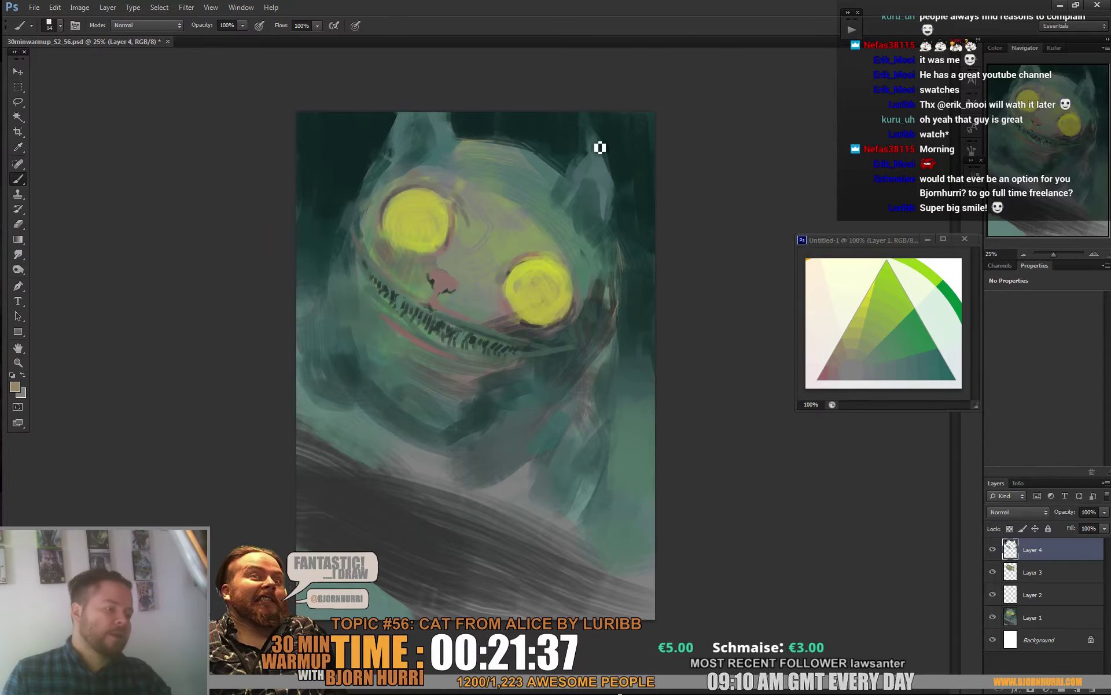
left_click(457, 225, "alt")
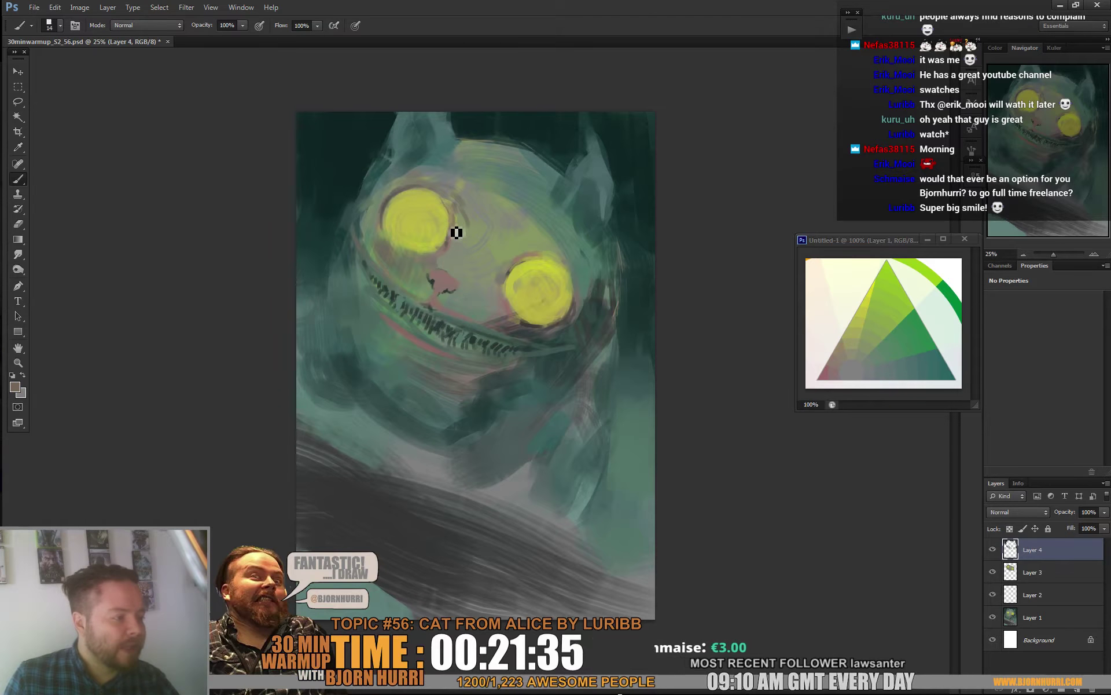
right_click(649, 290)
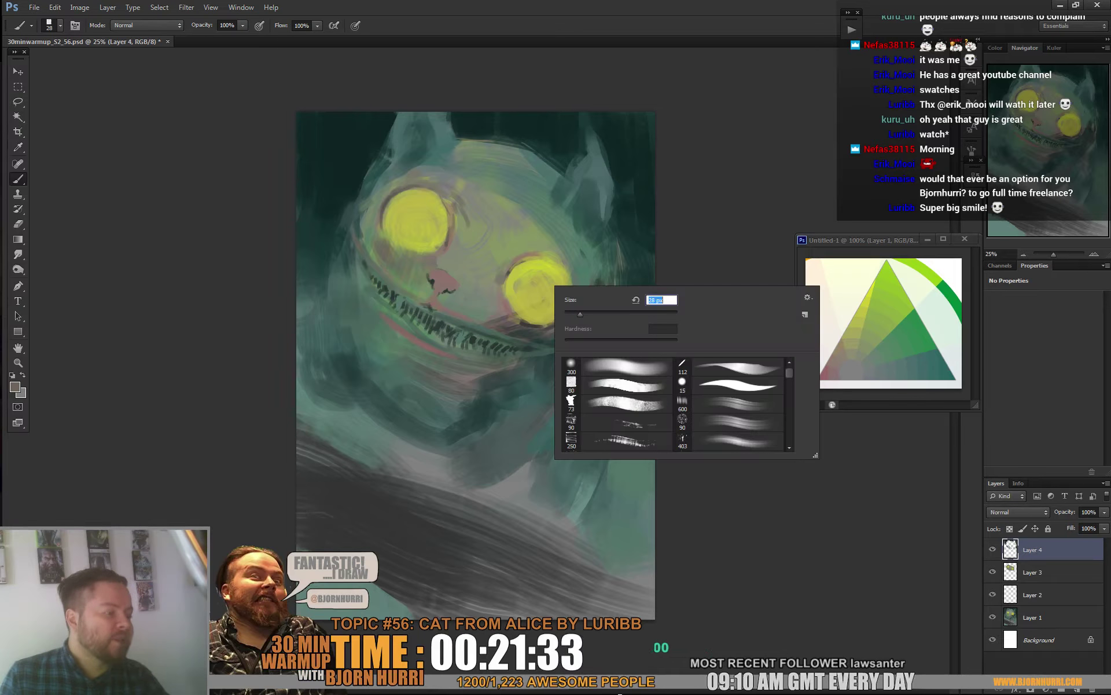
key("Return")
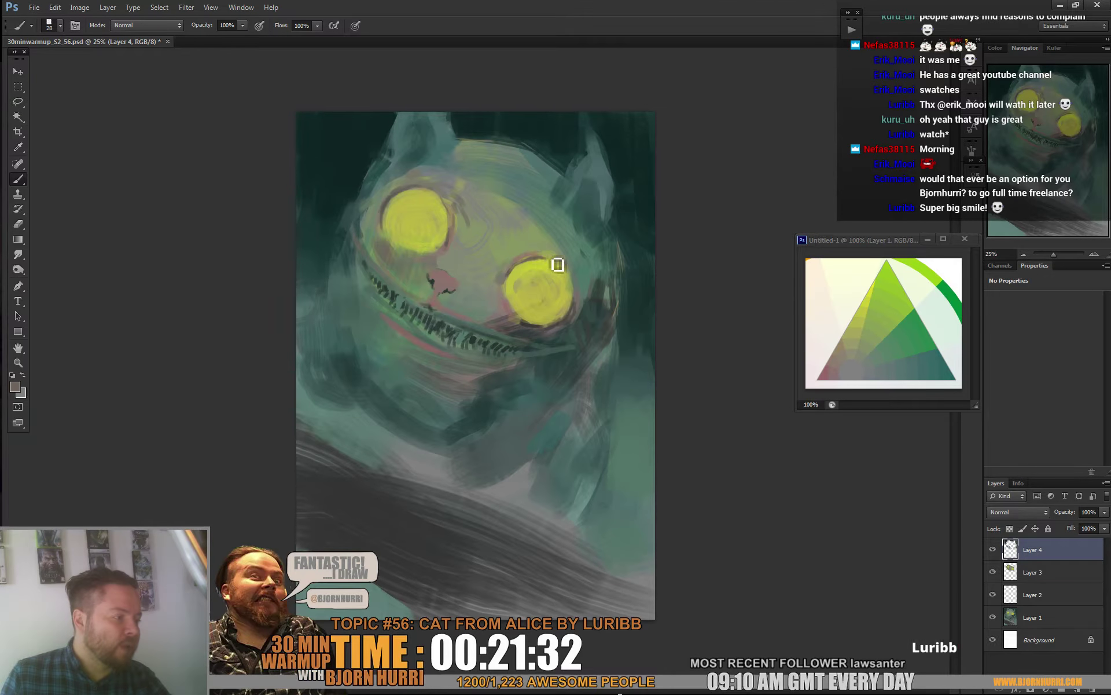
Step: Add a new layer on top and sample dark teal from the background for the pupils
left_click(540, 265, "alt")
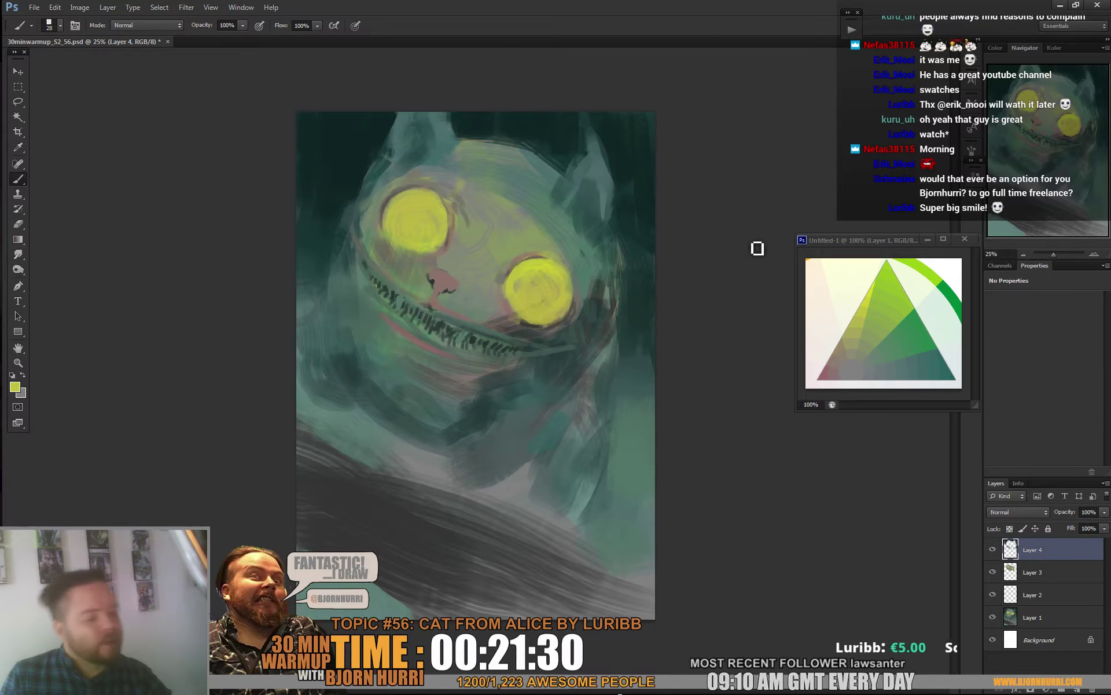
key("ctrl+shift+alt+n")
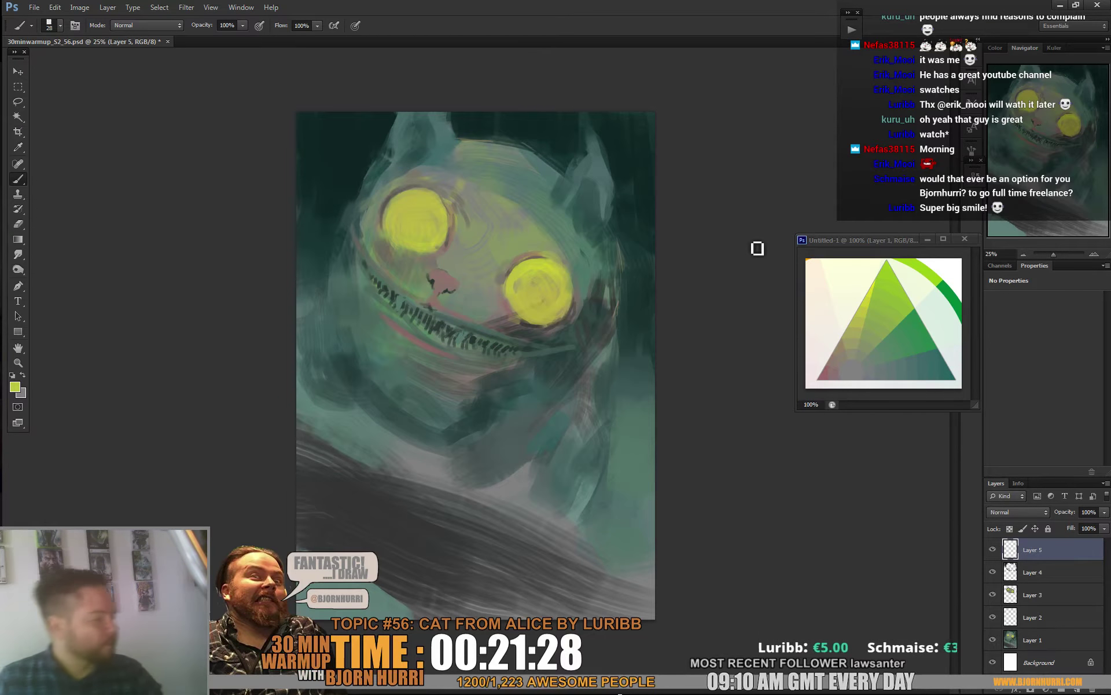
left_click(616, 141, "alt")
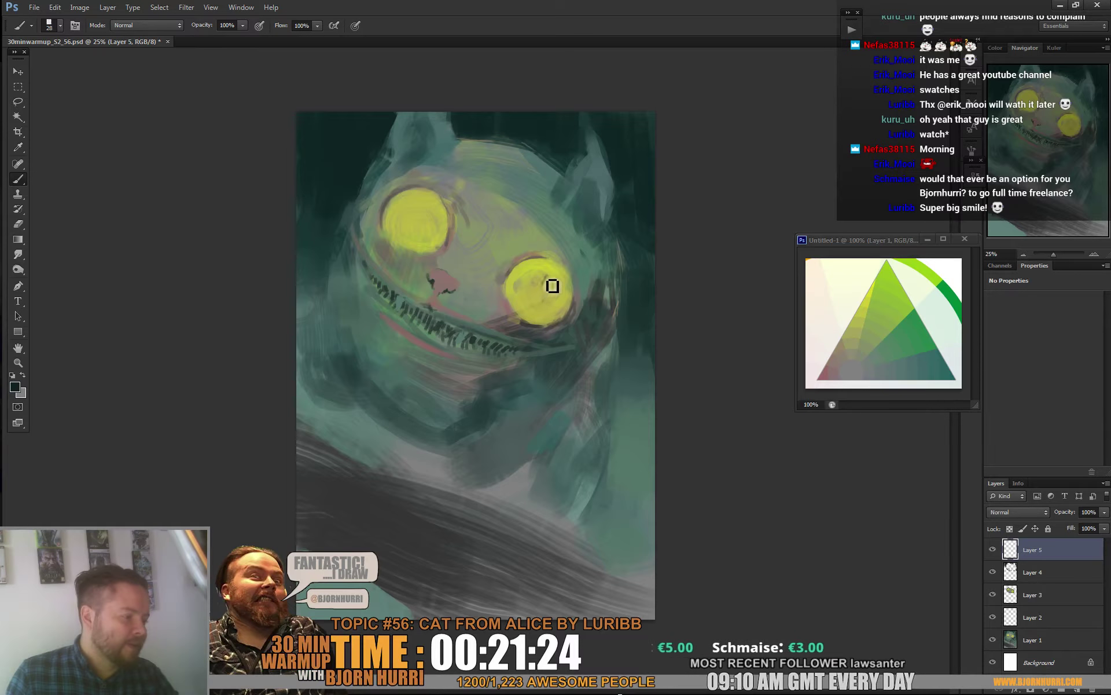
Step: Try a narrow dark slit pupil in the right eye, and undo it
mouse_move(553, 285)
left_mouse_down()
mouse_move(542, 316)
mouse_move(555, 280)
mouse_move(542, 316)
mouse_move(556, 278)
left_mouse_up()
key("ctrl+alt+z")
key("ctrl+alt+z")
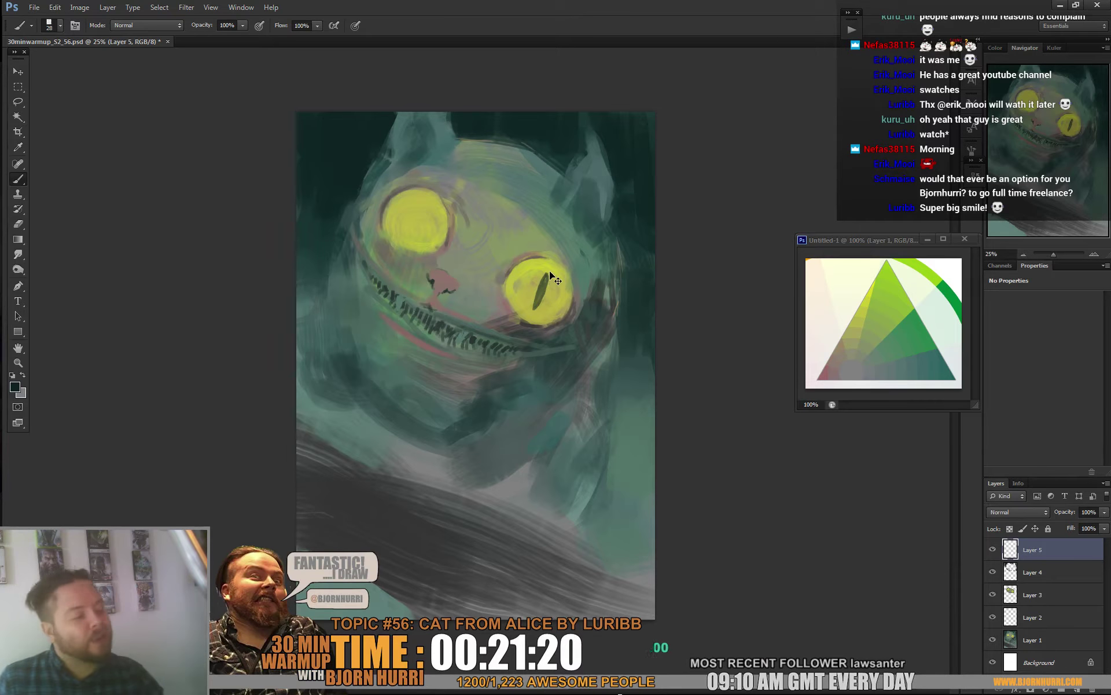
Step: Paint large round dark pupils in both yellow eyes with a larger brush
right_click(561, 291)
key("Return")
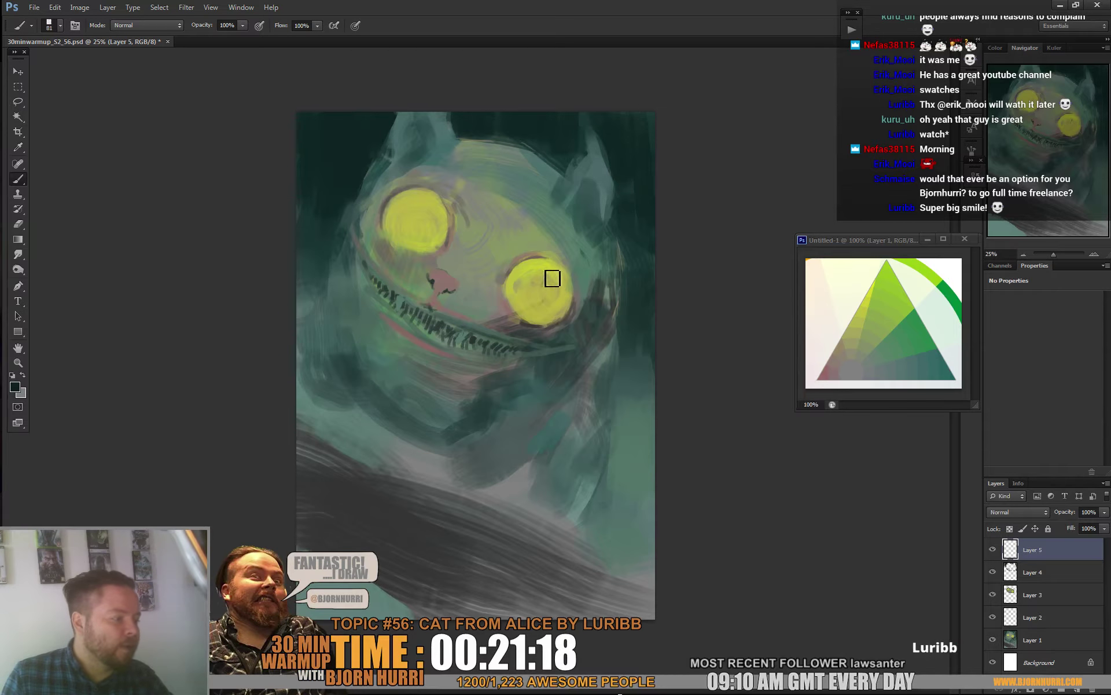
mouse_move(551, 278)
left_mouse_down()
mouse_move(560, 305)
mouse_move(539, 270)
mouse_move(542, 311)
mouse_move(562, 281)
mouse_move(527, 285)
mouse_move(551, 314)
mouse_move(555, 274)
mouse_move(524, 293)
mouse_move(559, 289)
mouse_move(537, 300)
mouse_move(553, 278)
left_mouse_up()
mouse_move(428, 203)
left_mouse_down()
mouse_move(403, 213)
mouse_move(419, 239)
mouse_move(443, 220)
mouse_move(411, 205)
mouse_move(425, 231)
left_mouse_up()
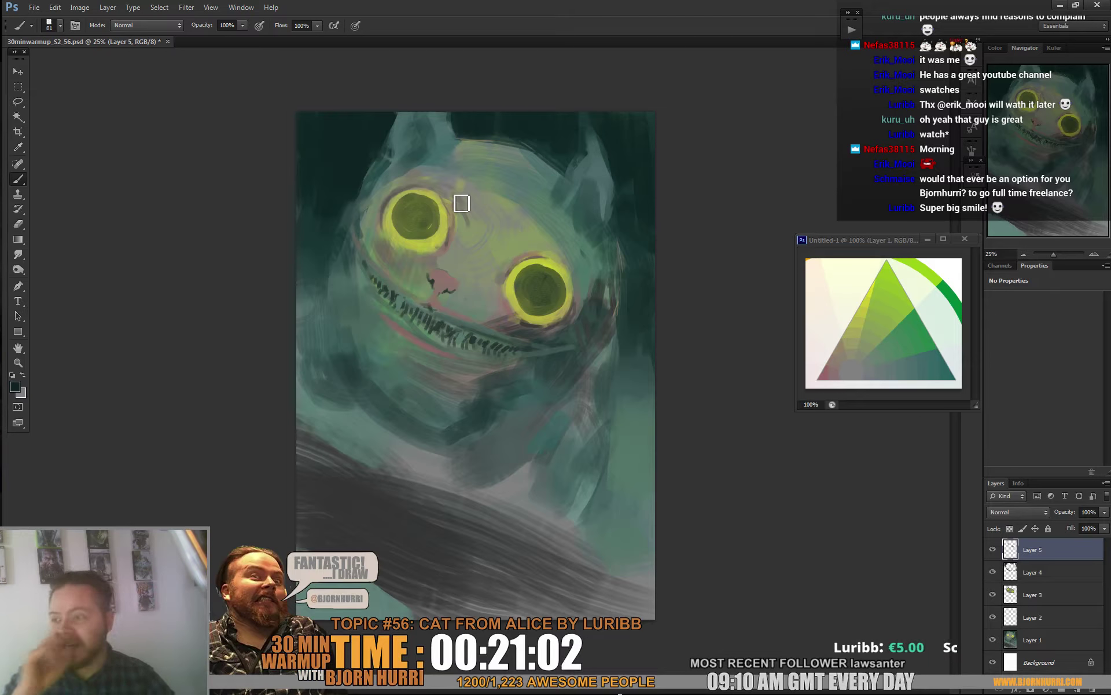
Step: Dab a small near-white highlight on the upper part of each pupil with a 39 px brush
right_click(564, 277)
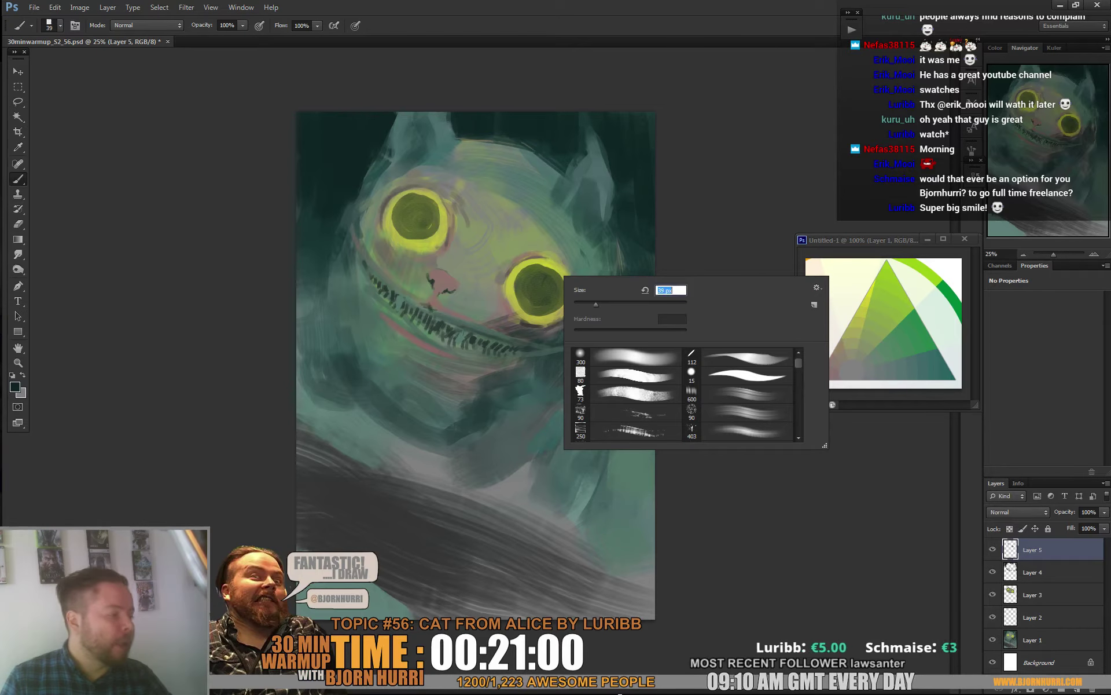
left_click(682, 244)
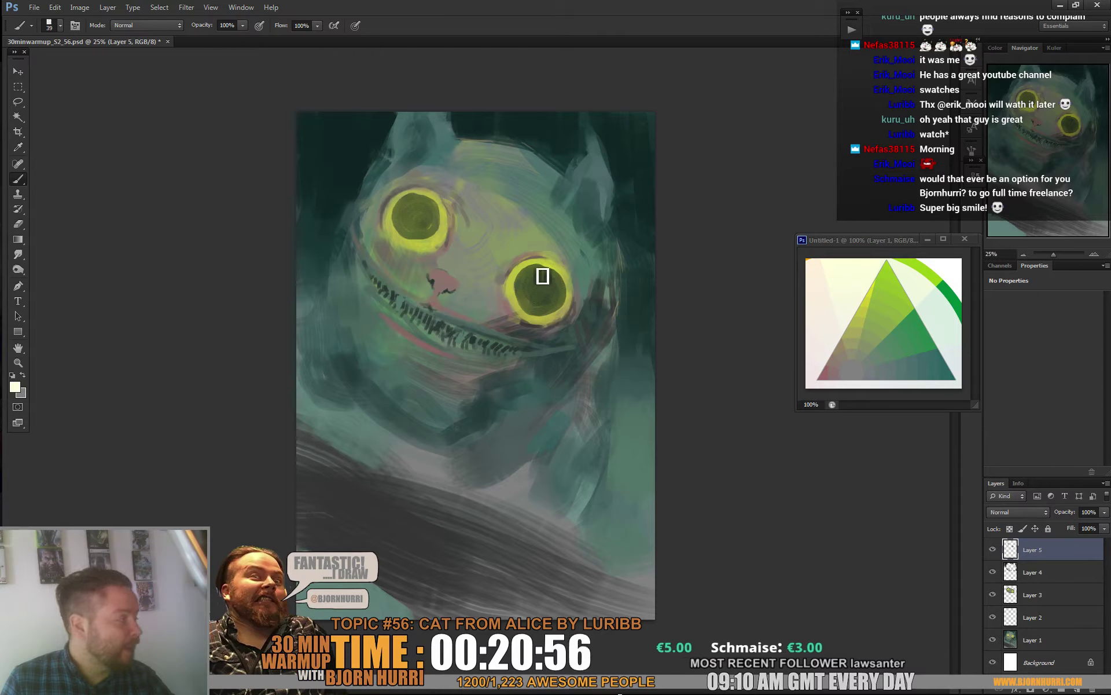
left_click(535, 272)
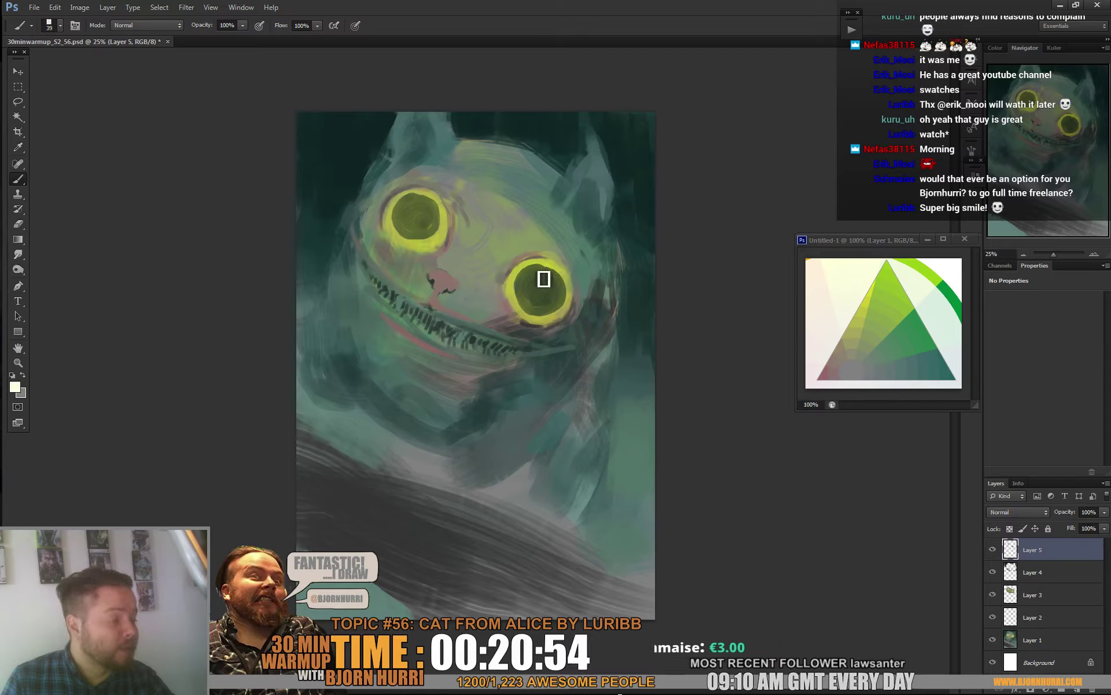
left_click(410, 207)
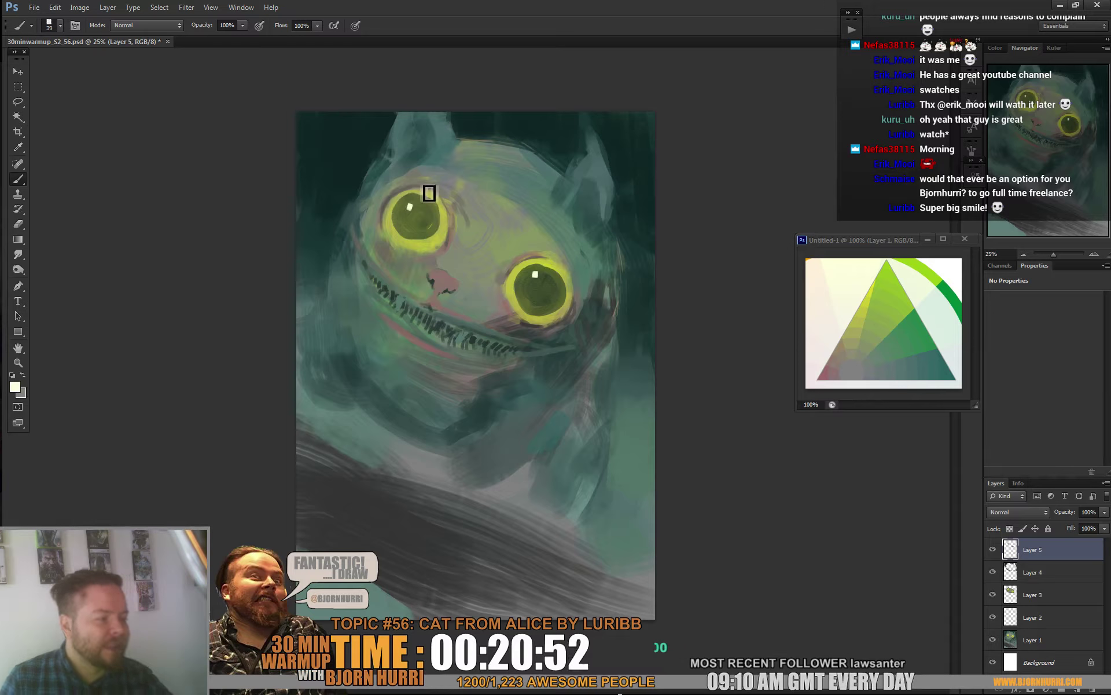
Step: Shade the right eye's pupil and yellow rim with sampled dark teal, olive and yellow-green tones
left_click(548, 277, "alt")
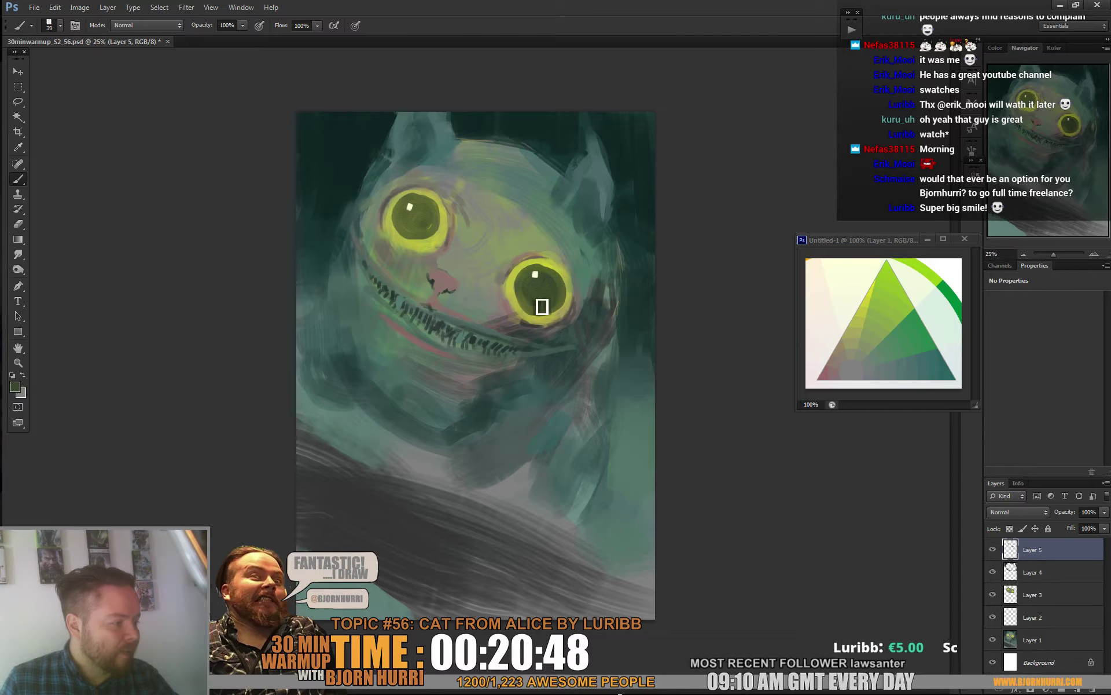
left_click(646, 187, "alt")
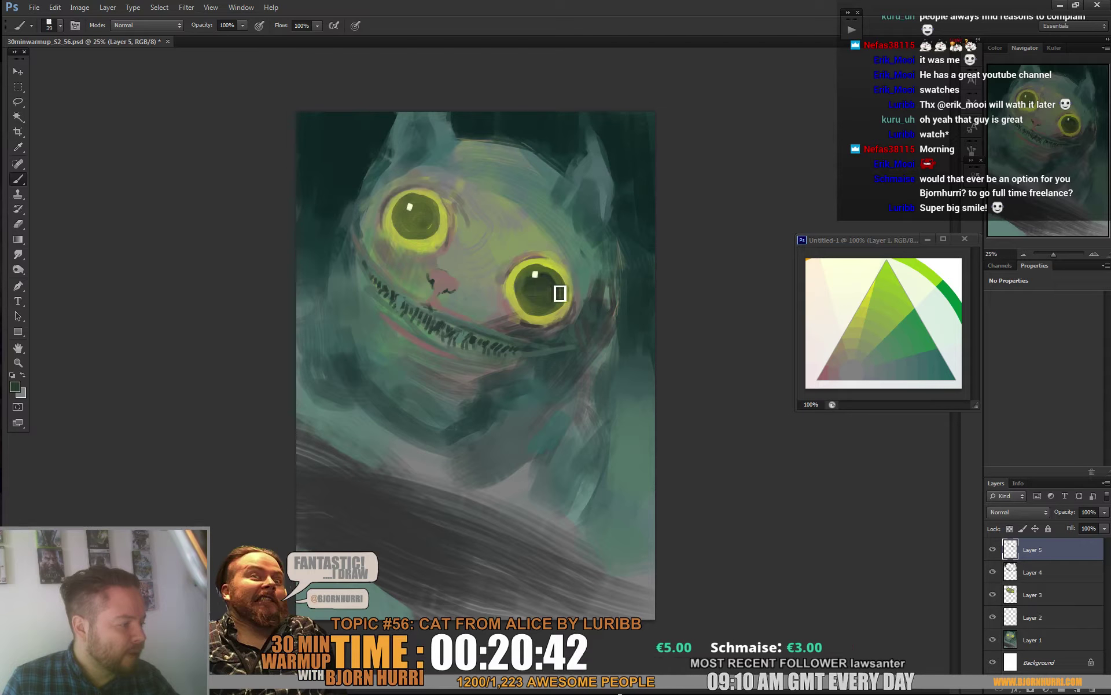
left_click(561, 308, "alt")
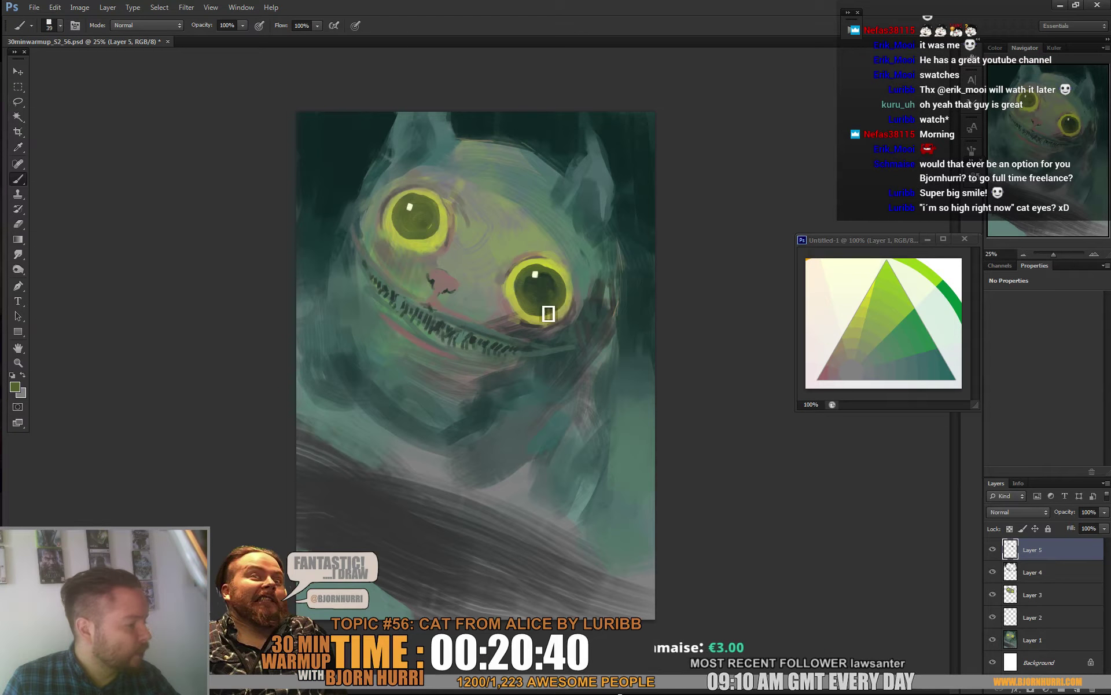
left_click(556, 268, "alt")
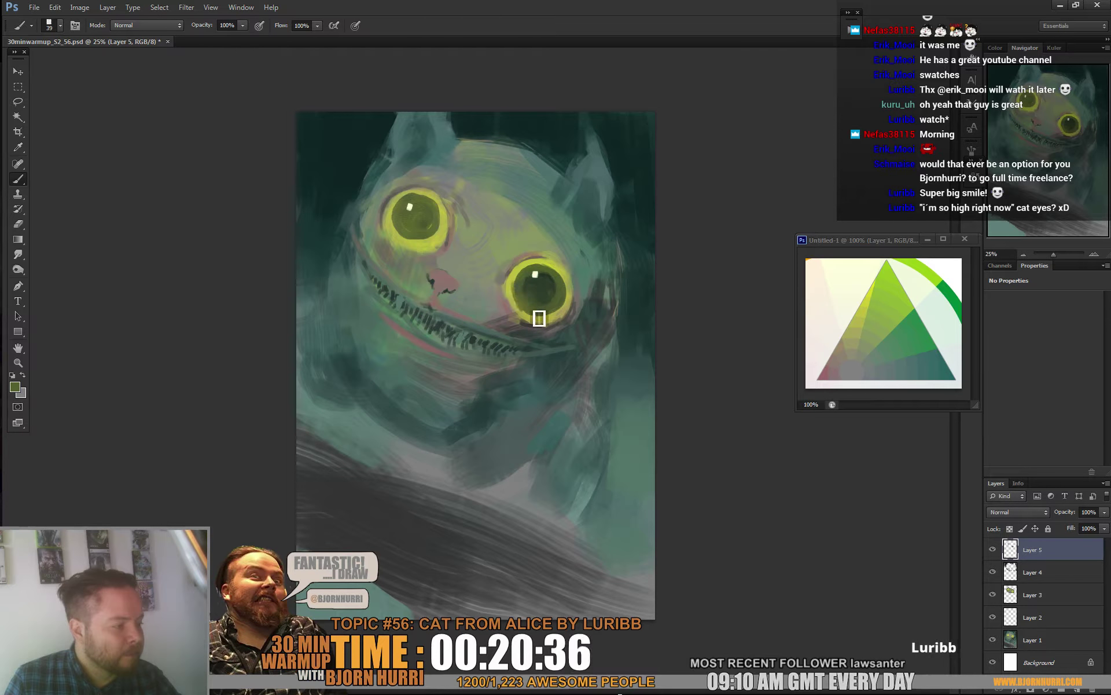
left_click(530, 318, "alt")
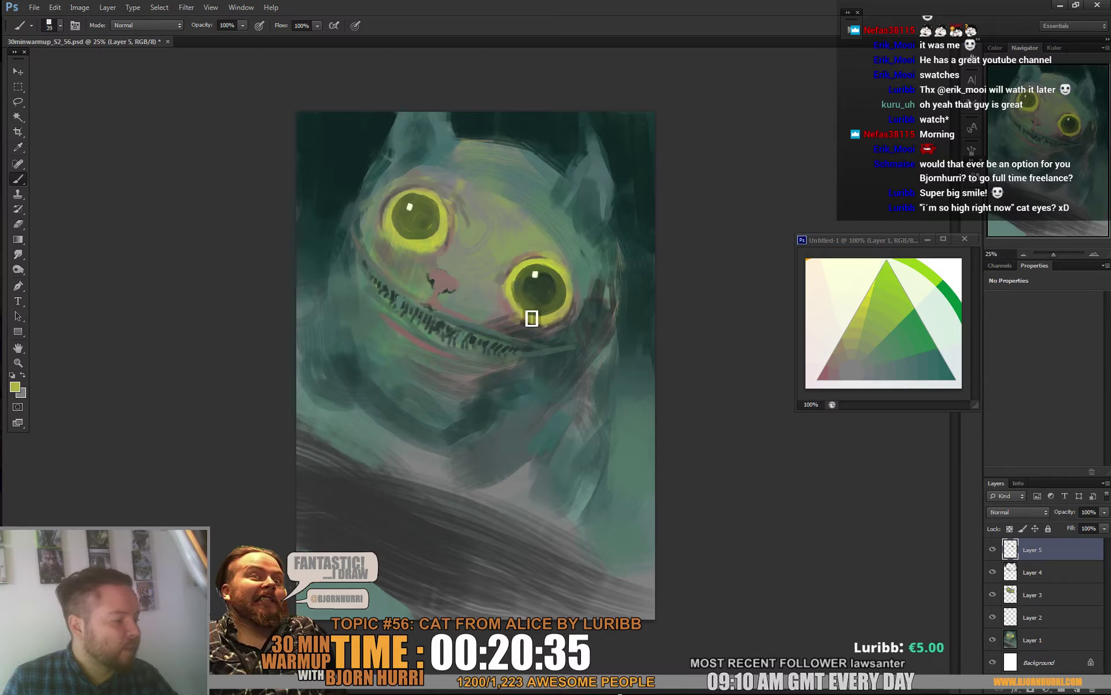
left_click(511, 271, "alt")
Step: Refine the eyelid edges around both eyes with a 21 px brush in sampled muted pink, brown and dark tones
left_click(544, 256, "alt")
right_click(572, 260)
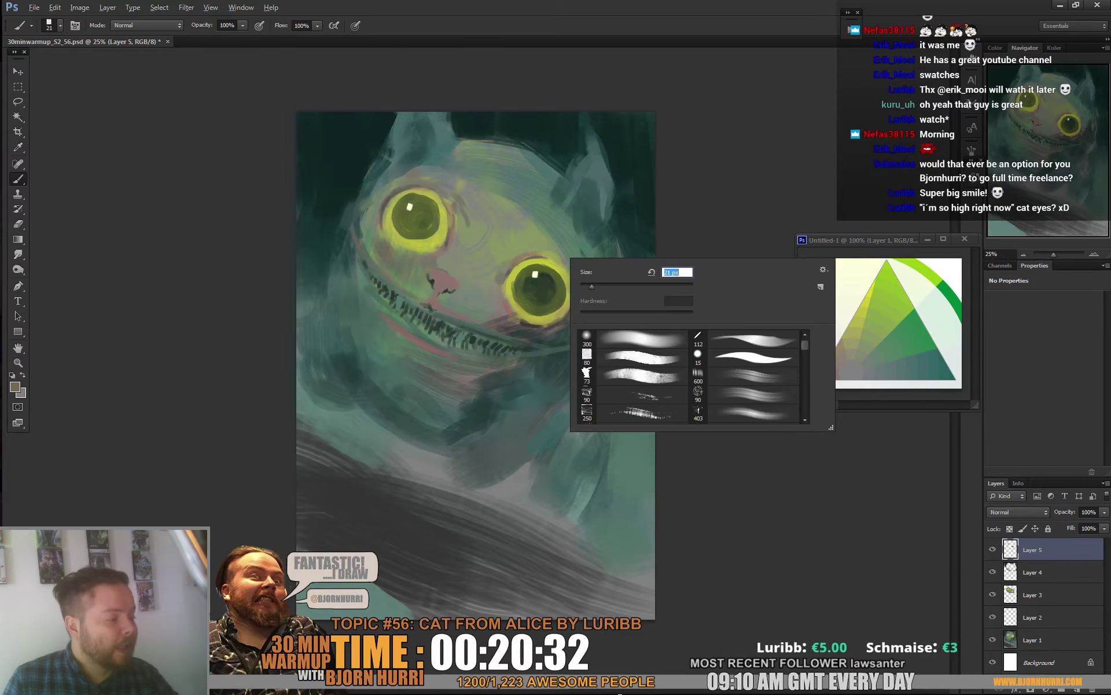
left_click(528, 325, "alt")
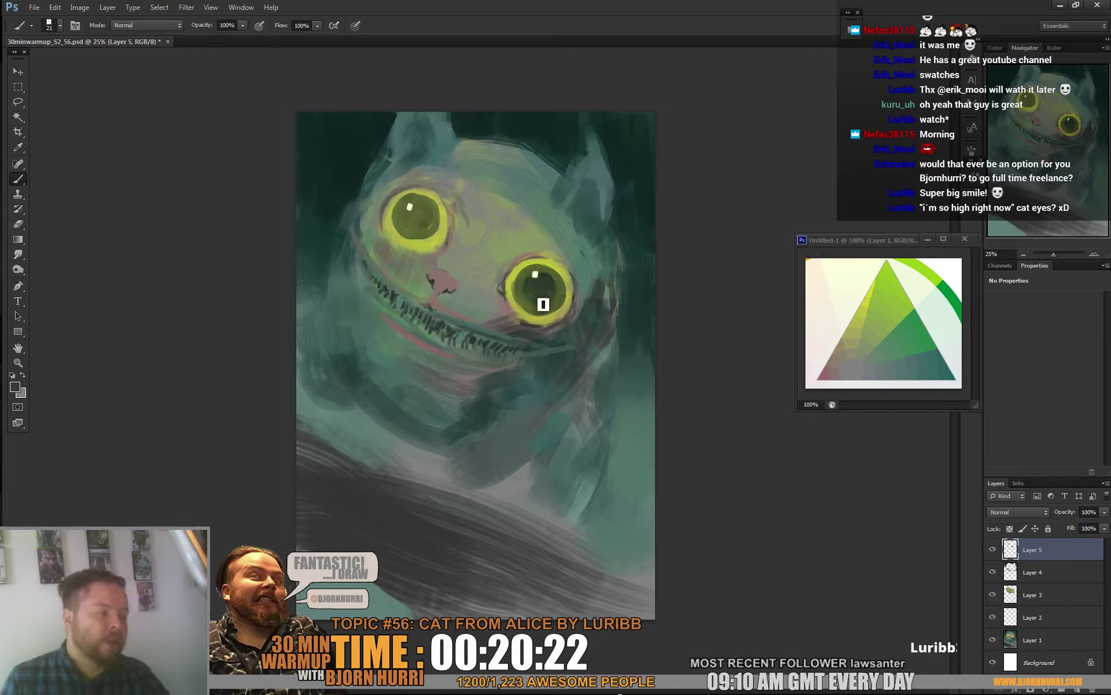
left_click(525, 318, "alt")
left_click(518, 321, "alt")
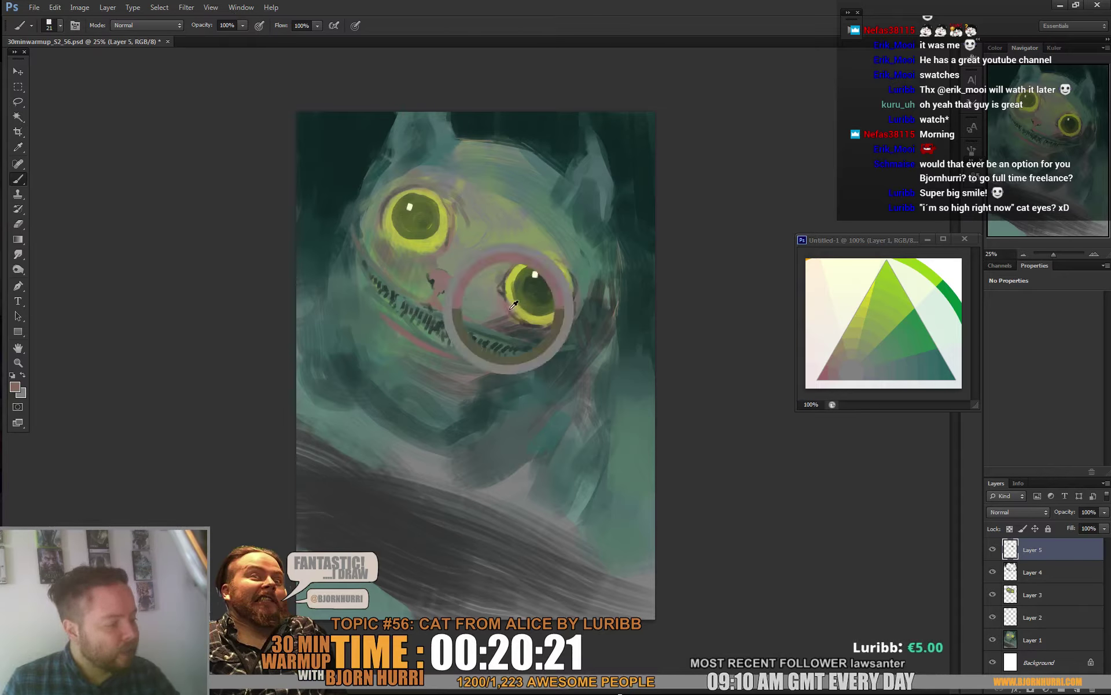
left_click(539, 320, "alt")
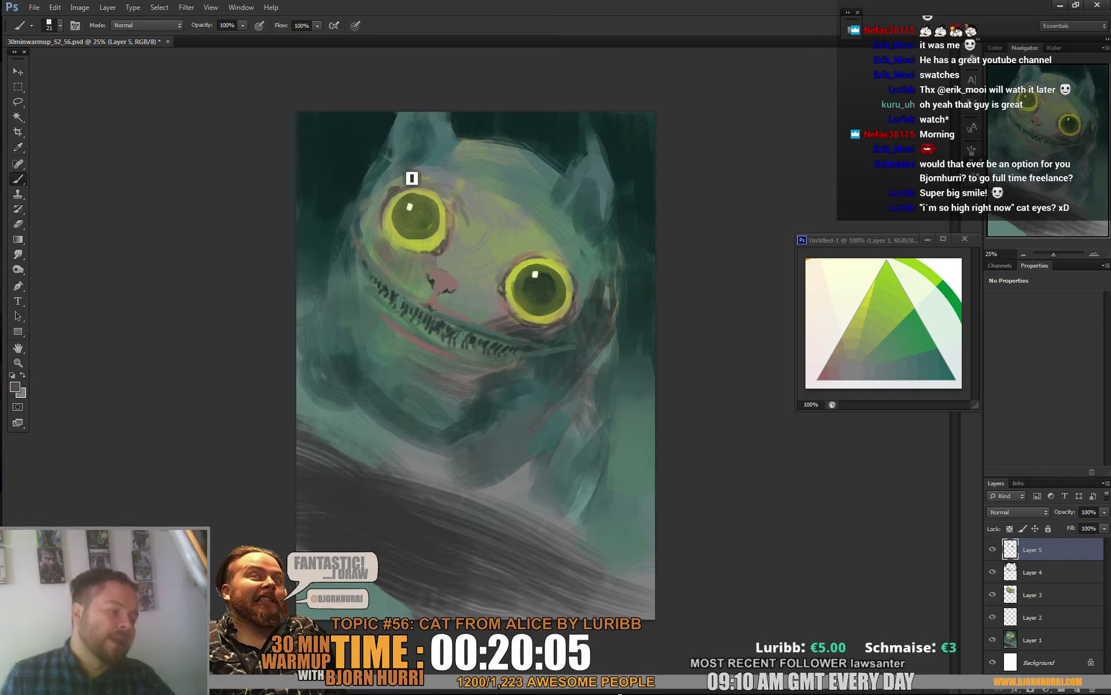
Step: Blend green tones from the colour triangle and the painting over the forehead above the right eye with a 114 px brush
right_click(470, 296)
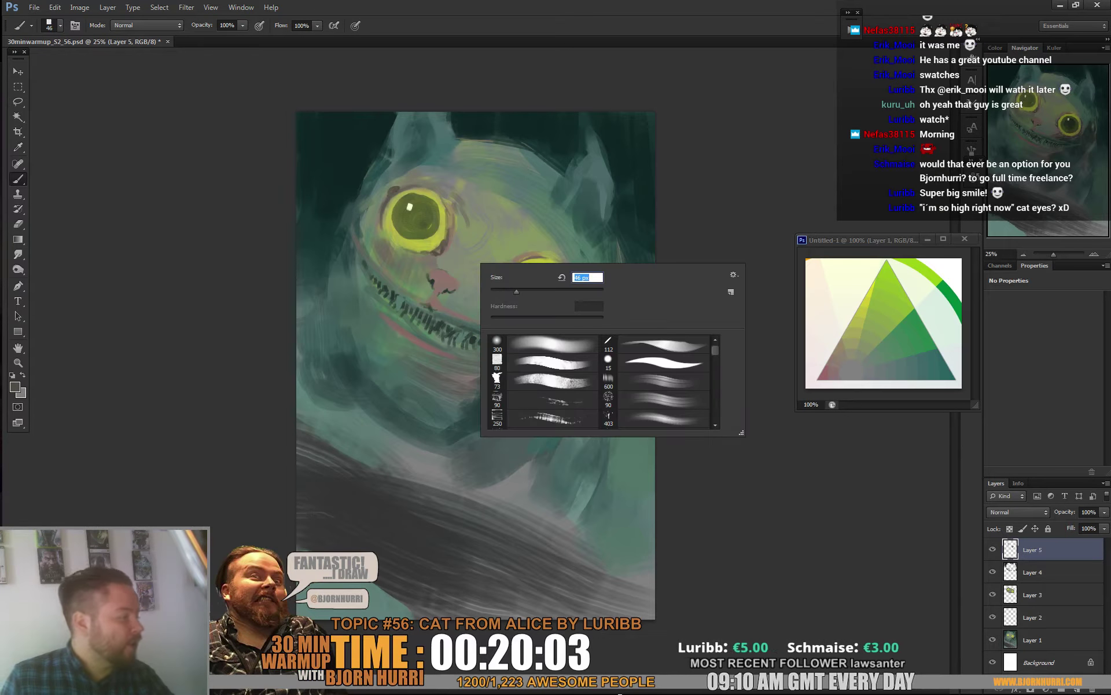
left_click(889, 346, "alt")
right_click(510, 202)
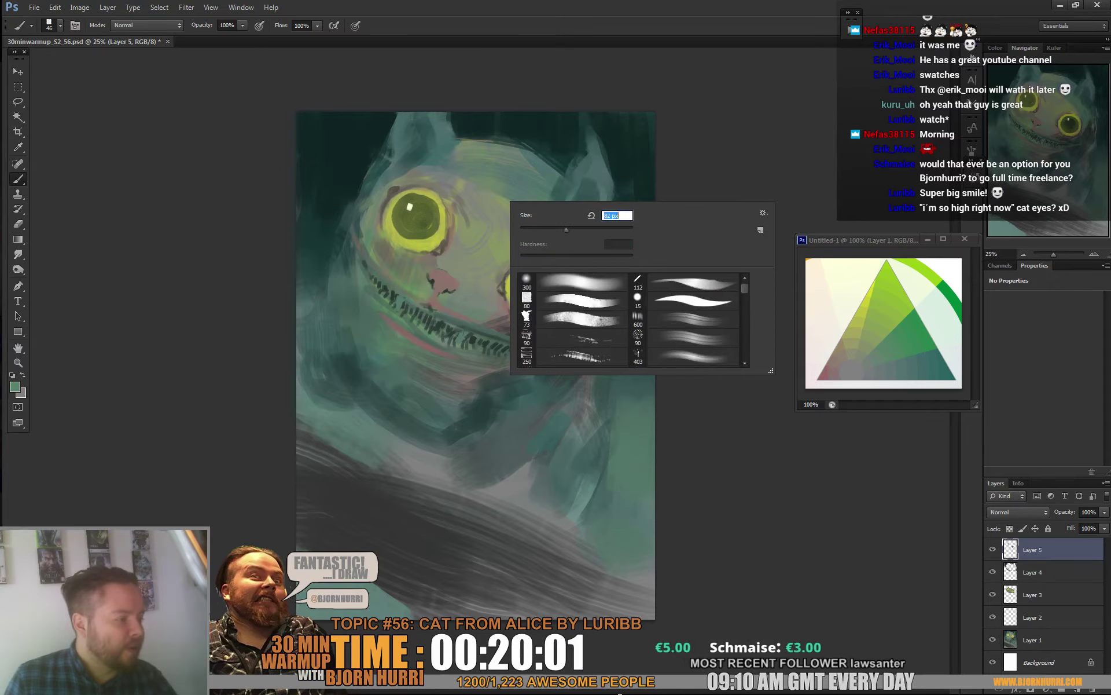
type("114")
key("Return")
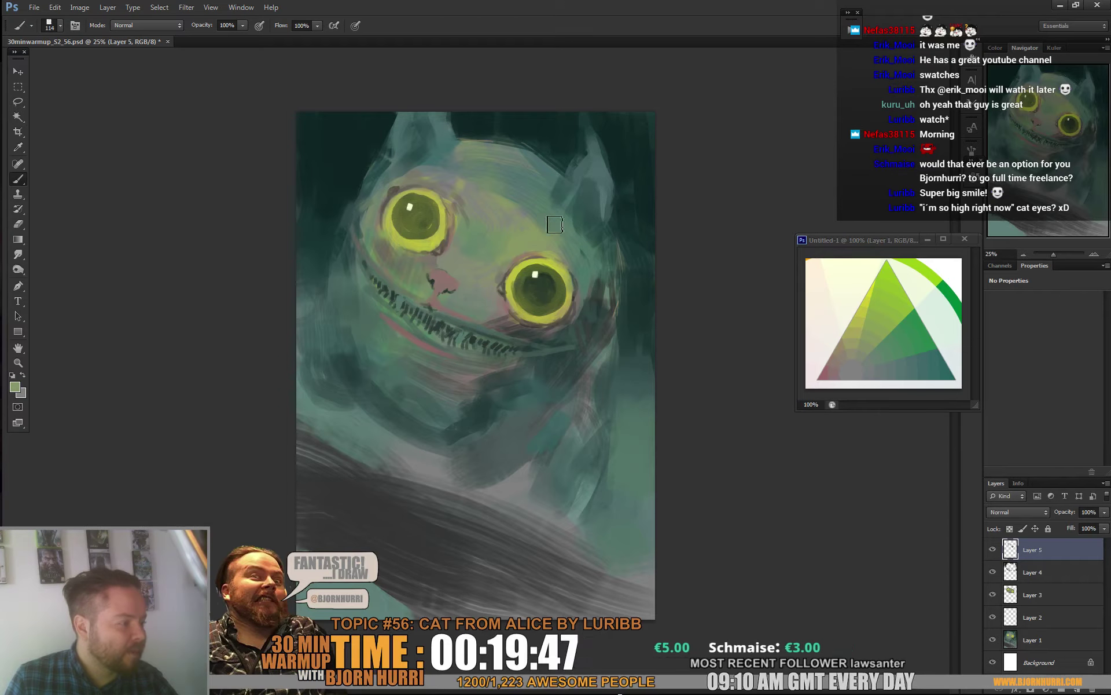
left_click(523, 217, "alt")
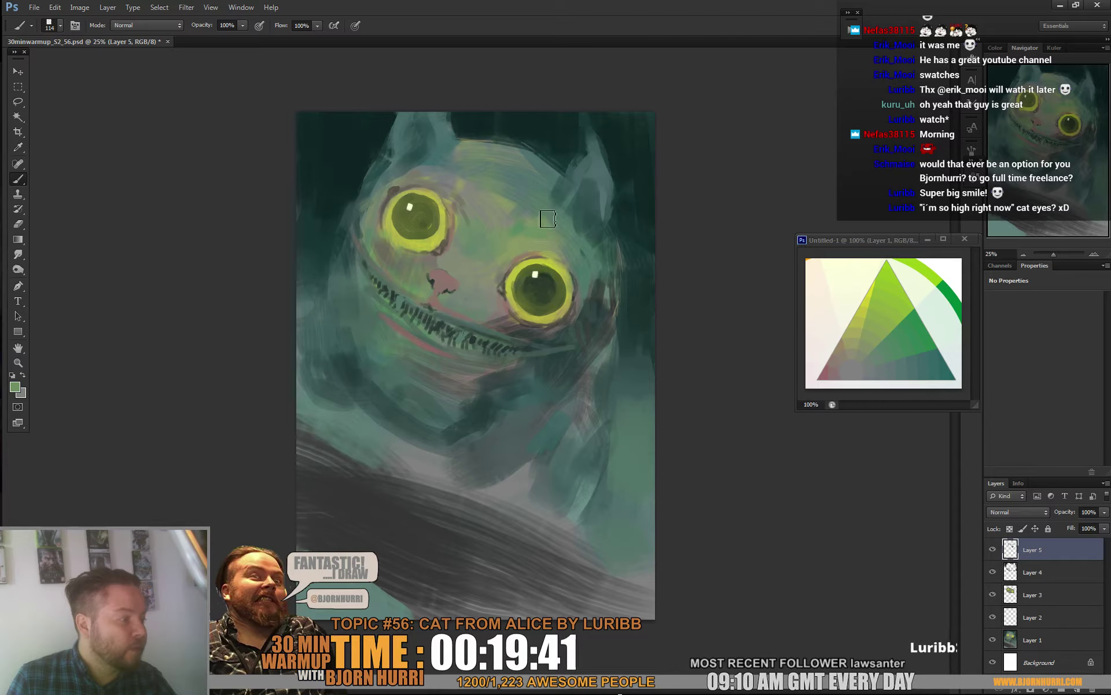
left_click(559, 216, "alt")
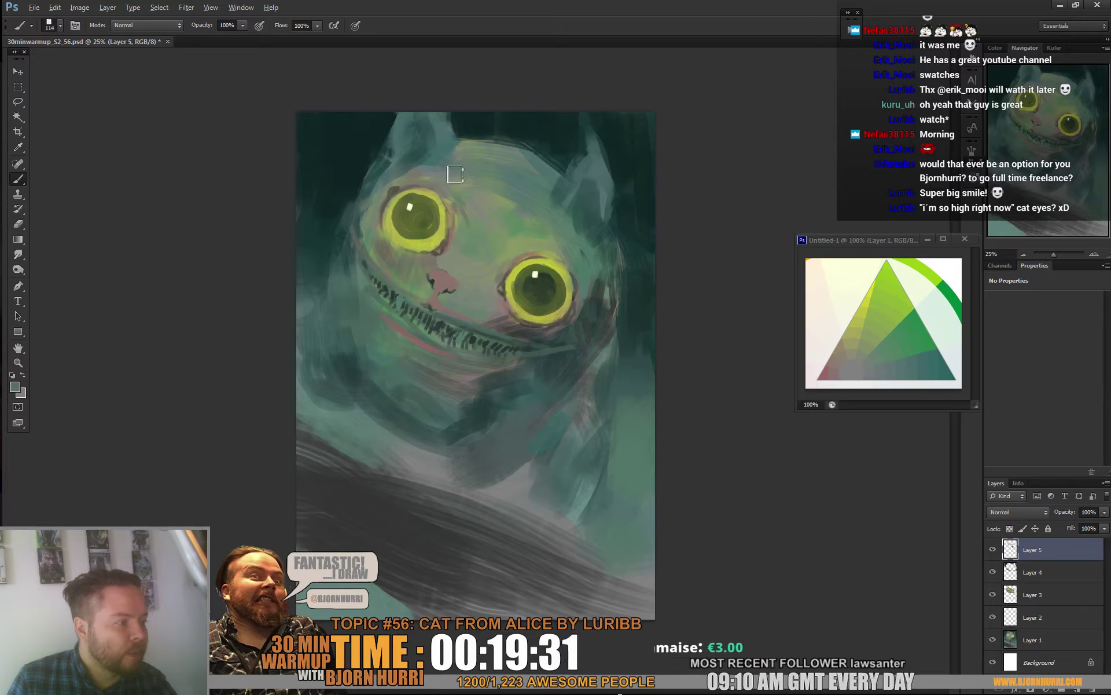
Step: Touch up the brow between the left eye and ear with a 31 px brush in sampled grey-teal tones
left_click(418, 159, "alt")
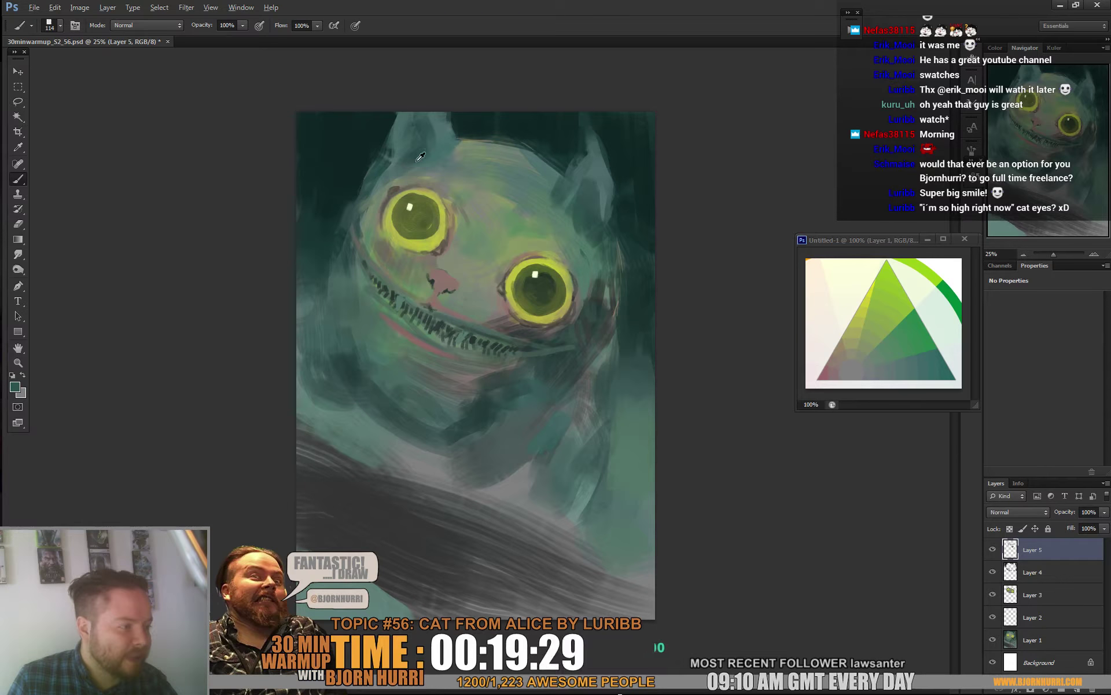
right_click(420, 157)
left_click(470, 191)
left_click(418, 175, "alt")
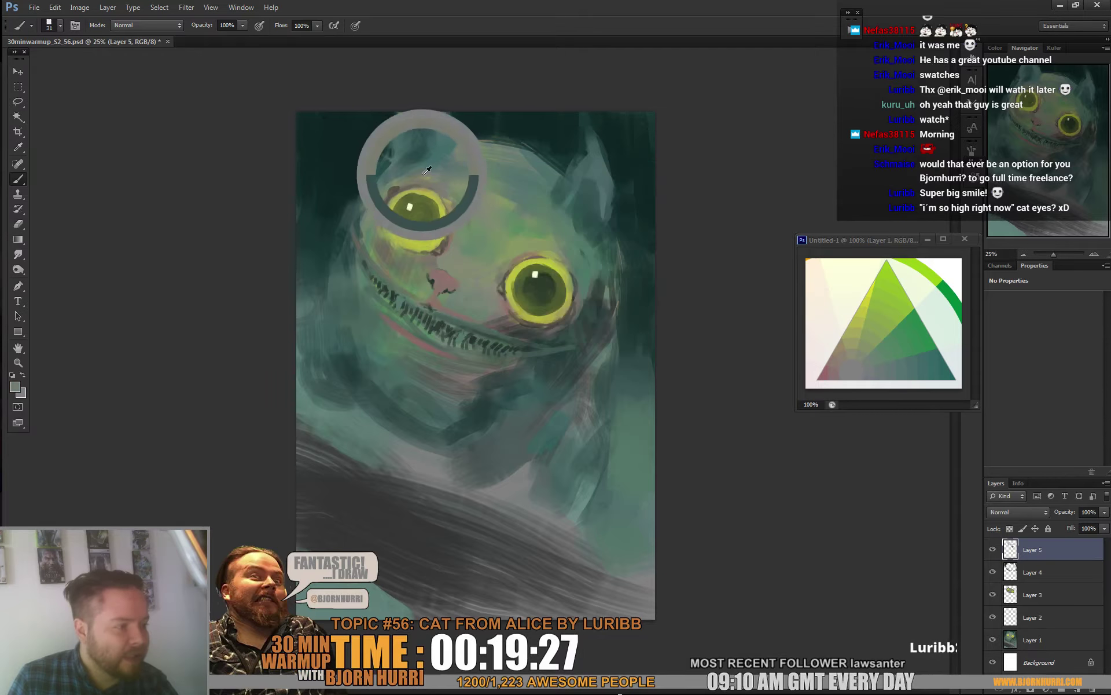
left_click(418, 168, "alt")
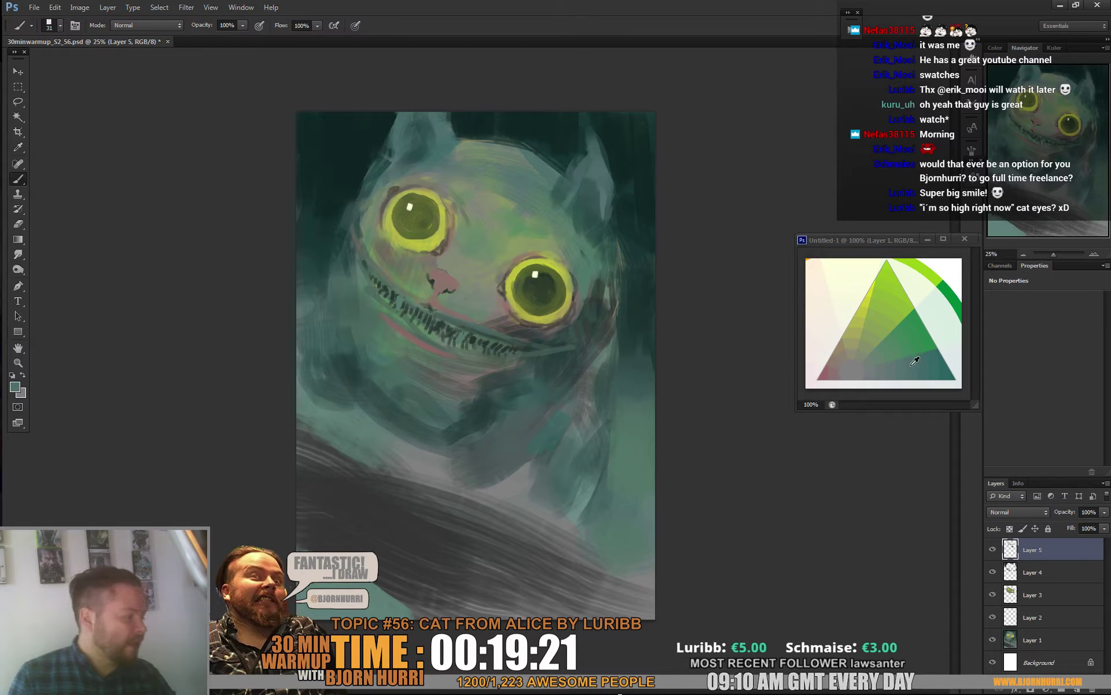
Step: Paint a short teal stroke across the bridge of the nose with an 83 px brush
right_click(689, 290)
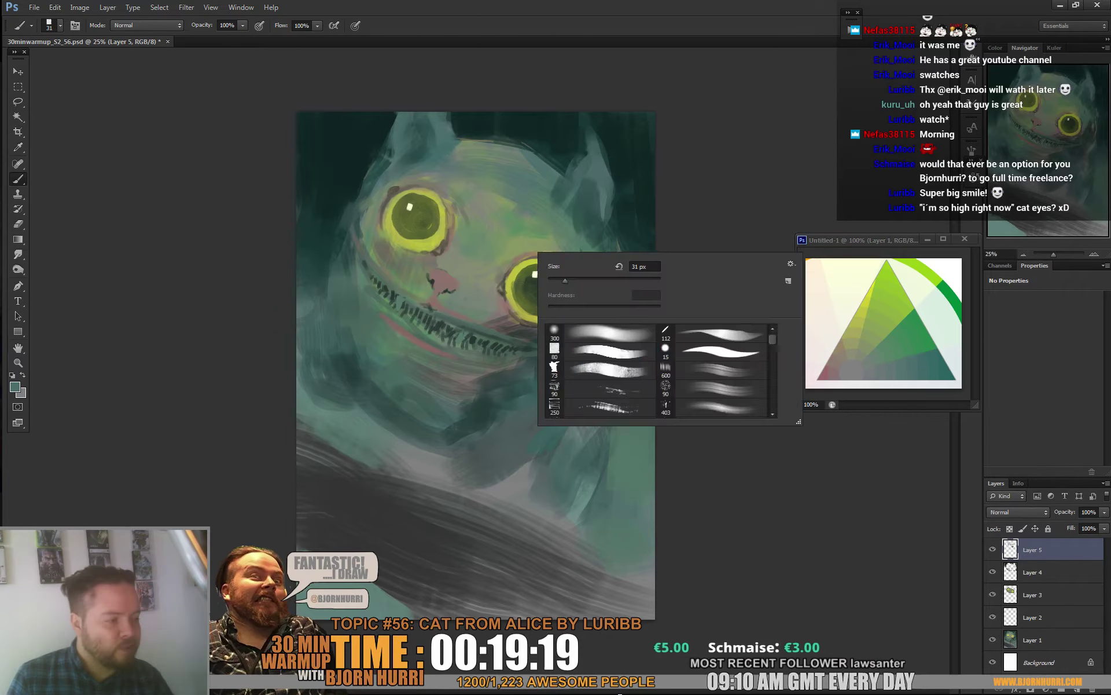
key("Return")
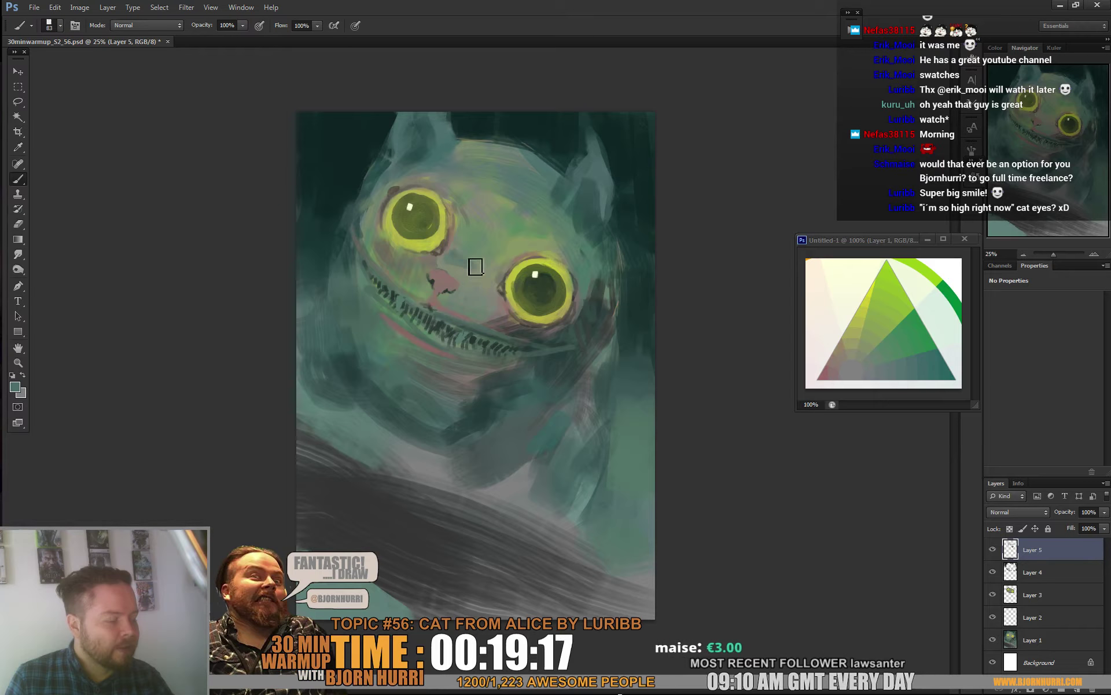
left_click_drag(469, 272, 475, 278)
left_click(444, 268, "alt")
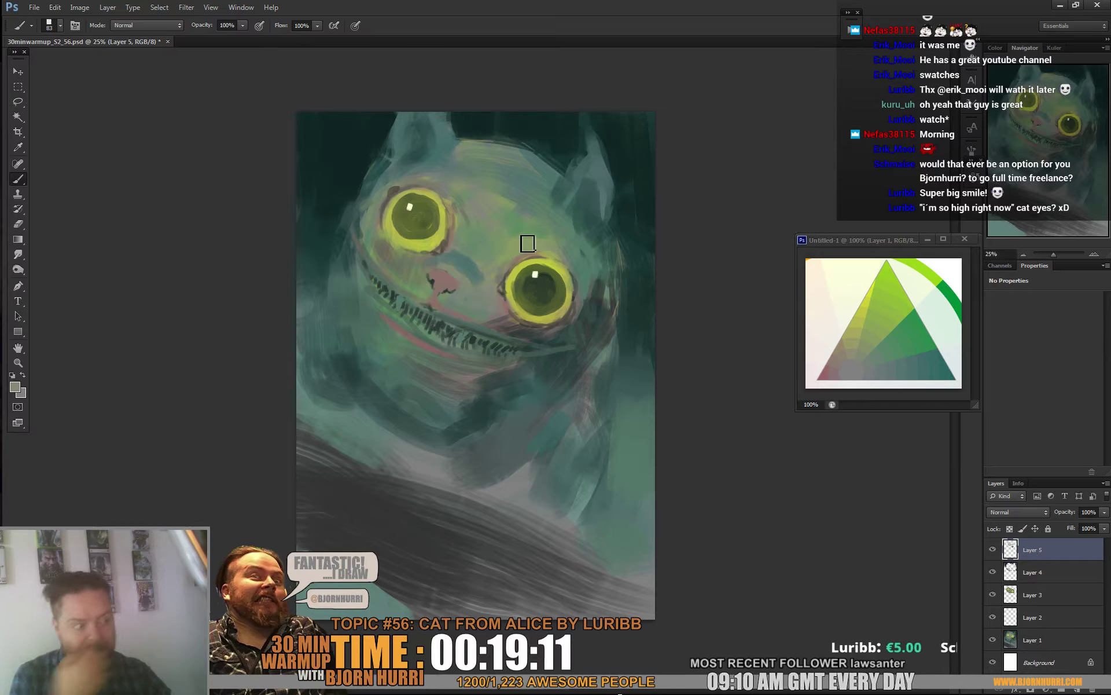
Step: Paint dark stripes on the forehead and body with a 101 px brush in the sampled dark background teal
left_click(595, 151, "alt")
right_click(595, 151)
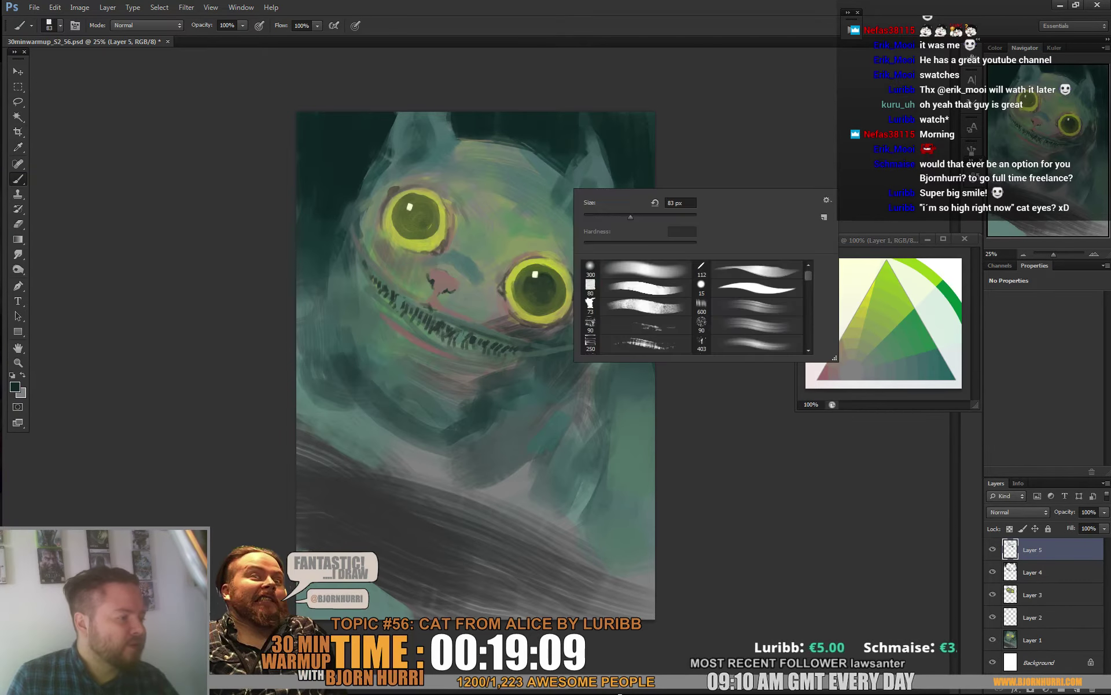
key("Return")
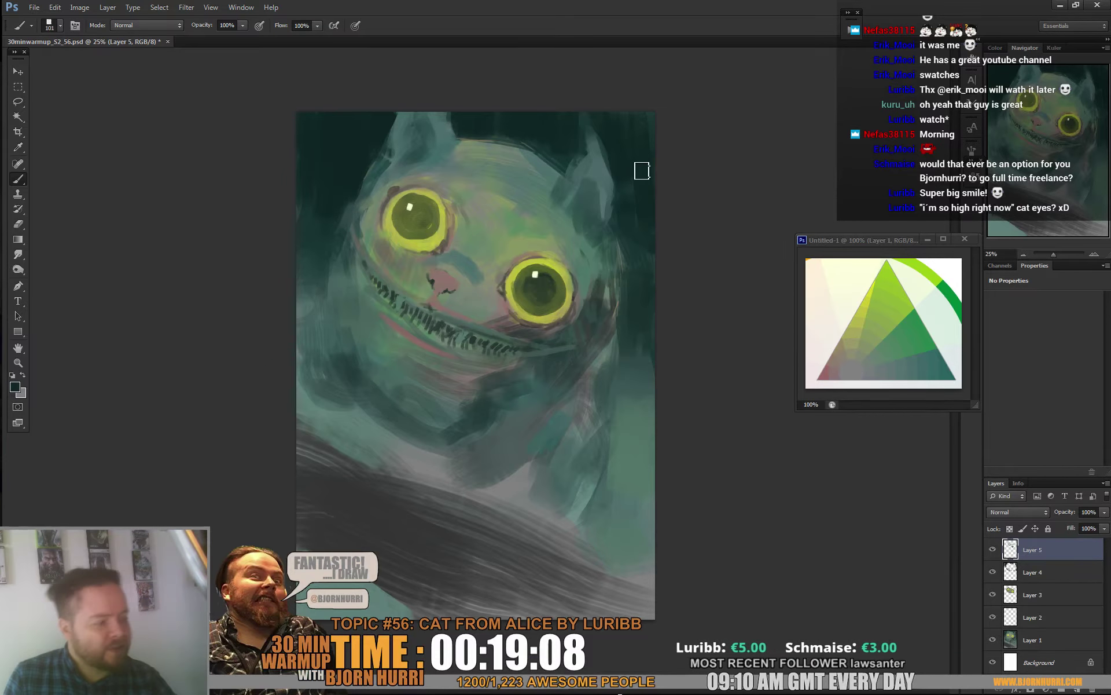
mouse_move(523, 146)
left_mouse_down()
mouse_move(510, 169)
mouse_move(492, 214)
left_mouse_up()
left_click_drag(561, 156, 537, 200)
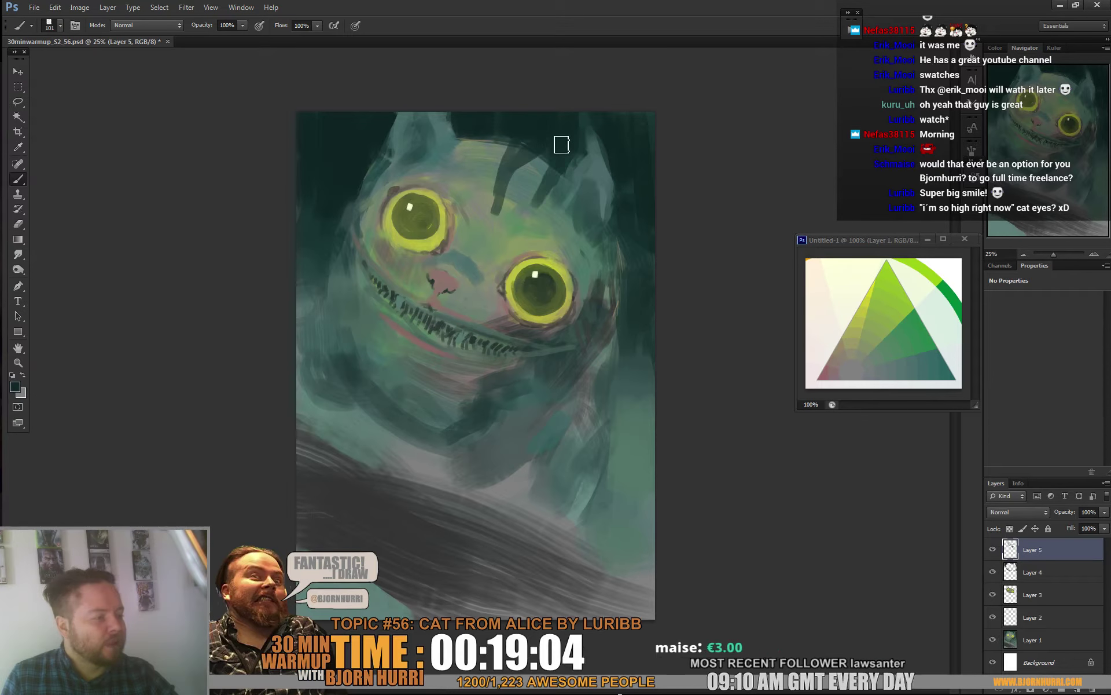
left_click_drag(476, 142, 469, 176)
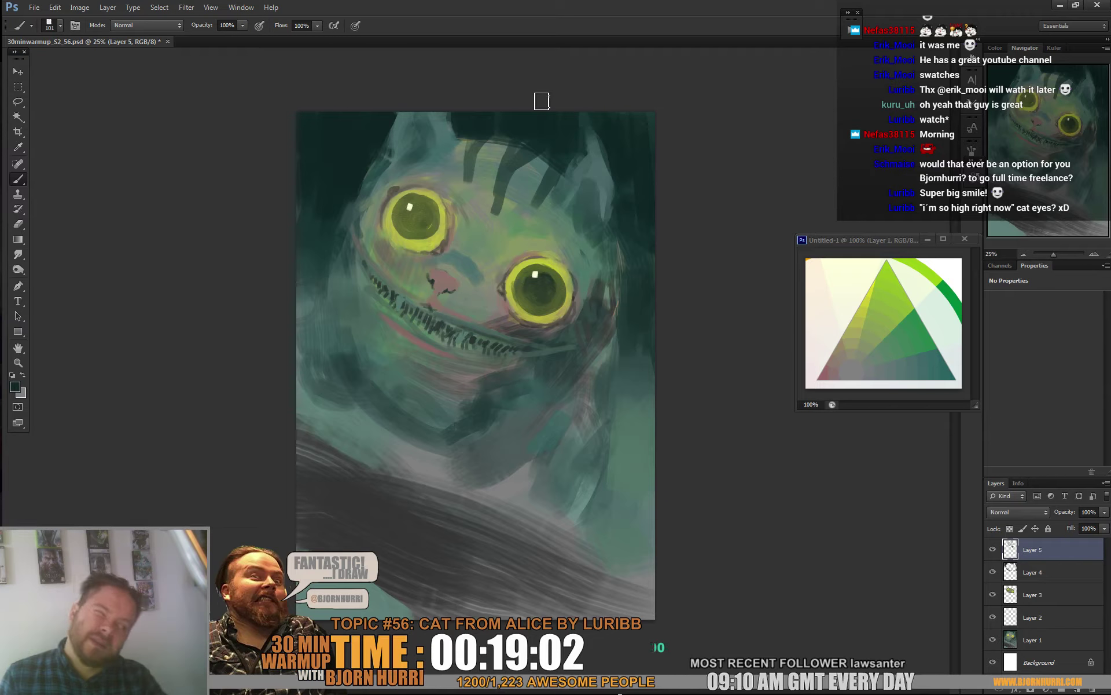
mouse_move(553, 393)
left_mouse_down()
mouse_move(566, 426)
mouse_move(547, 386)
mouse_move(529, 415)
mouse_move(536, 442)
left_mouse_up()
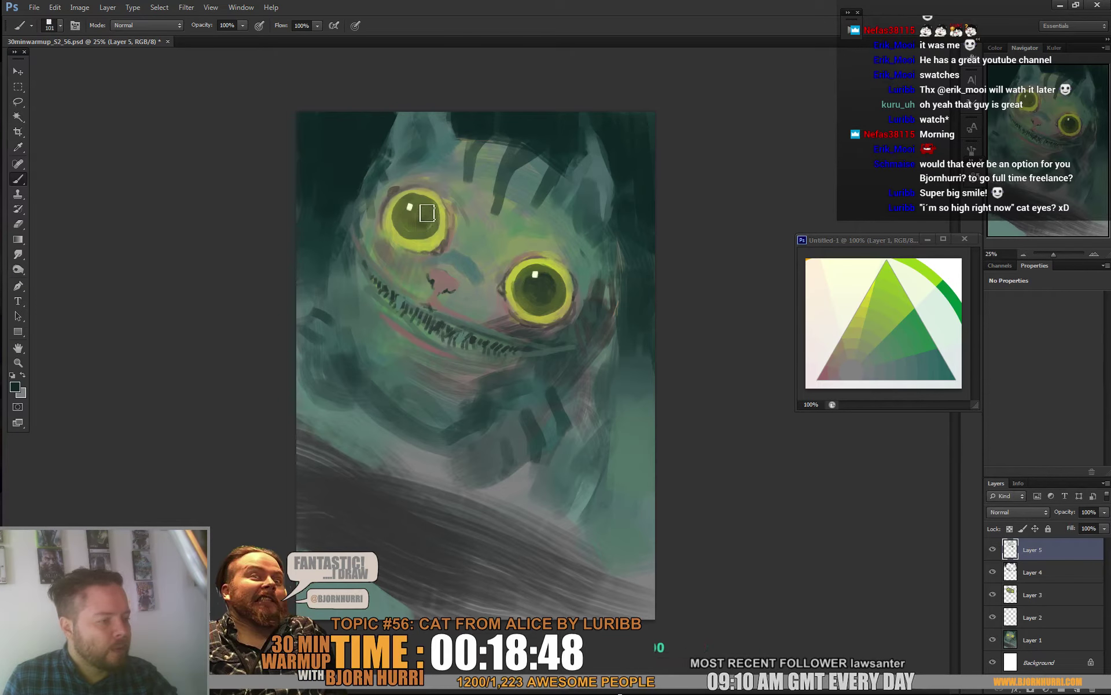
Step: Darken the pupils of both eyes to near-black teal, leaving the small highlights showing
mouse_move(429, 222)
left_mouse_down()
mouse_move(418, 228)
mouse_move(433, 226)
mouse_move(419, 212)
left_mouse_up()
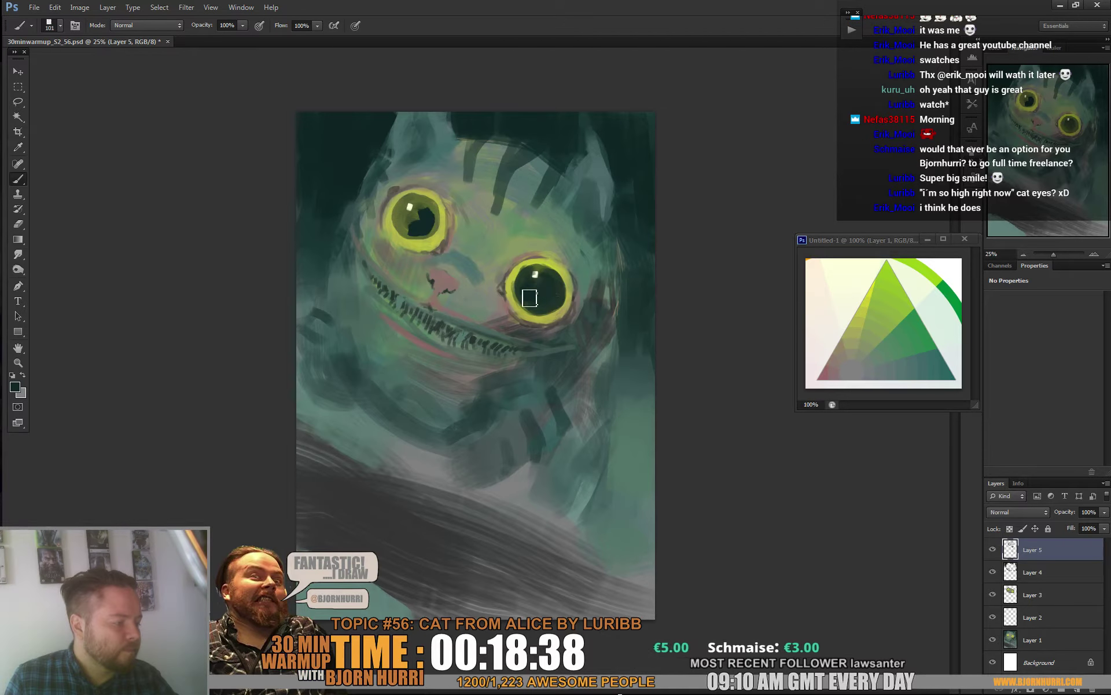
mouse_move(422, 213)
left_mouse_down()
mouse_move(409, 221)
mouse_move(427, 210)
mouse_move(409, 226)
mouse_move(425, 229)
mouse_move(419, 217)
left_mouse_up()
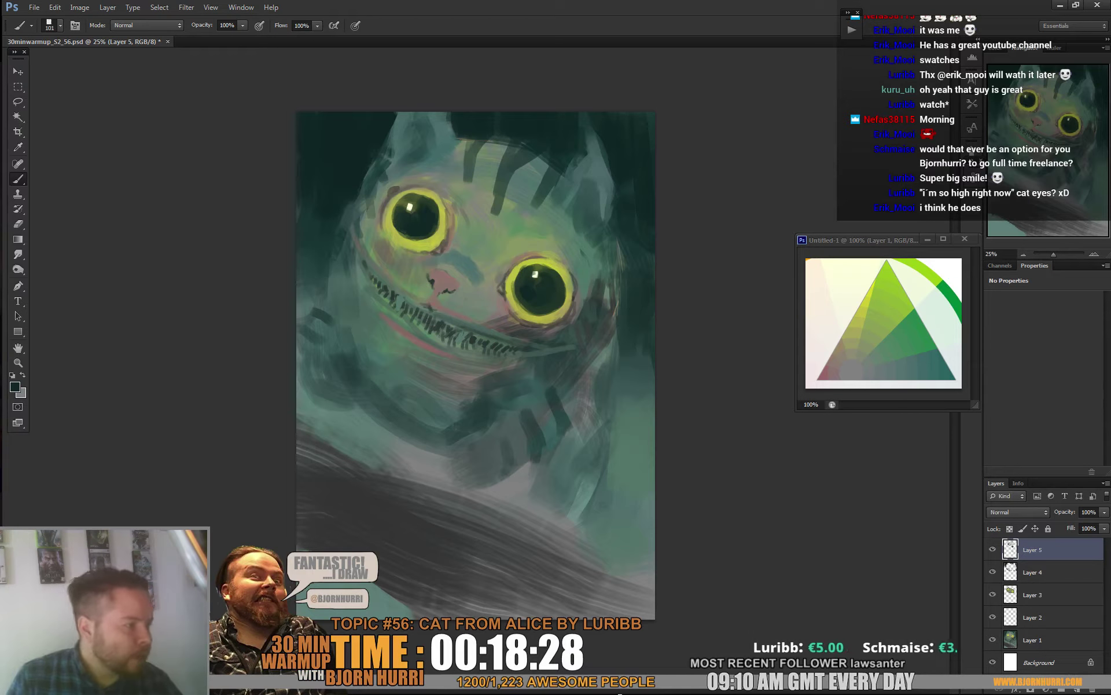
key("e")
key("b")
Step: Paint muted pinkish-grey inner areas in both ears with a 90 px brush
right_click(525, 184)
left_click_drag(592, 215, 562, 214)
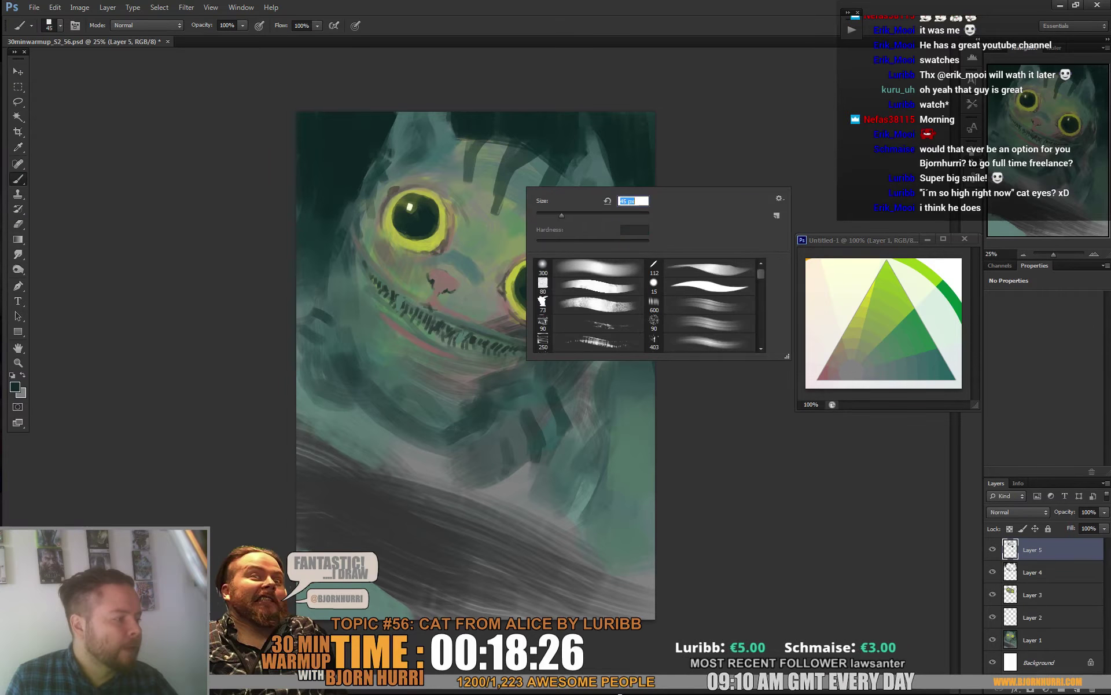
key("Return")
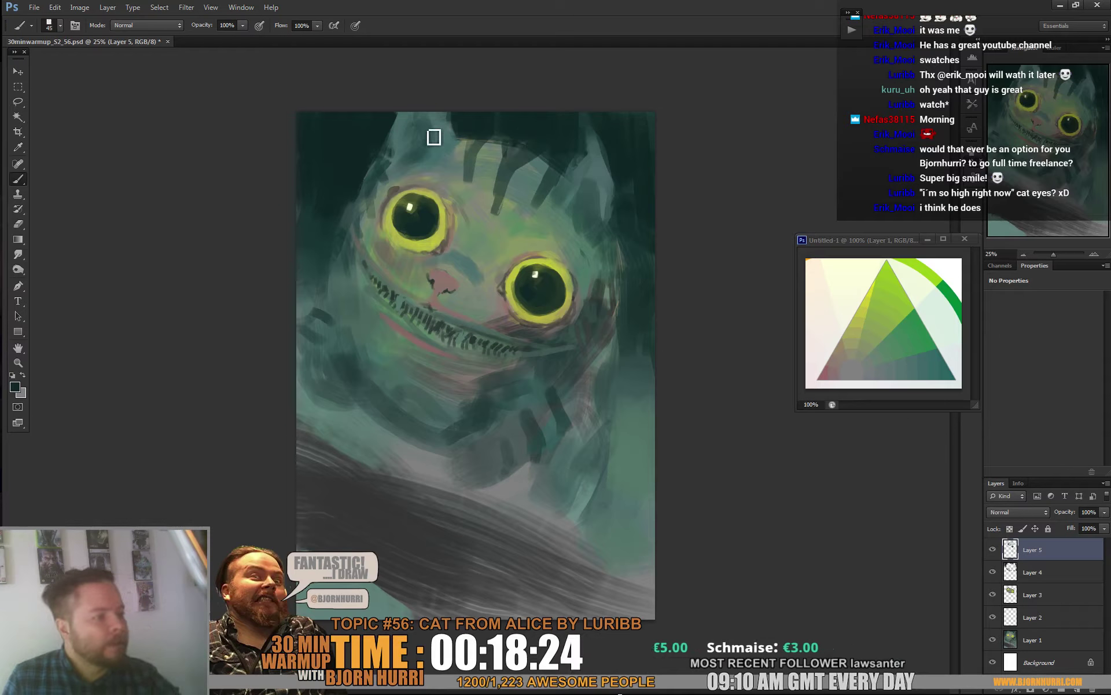
right_click(444, 150)
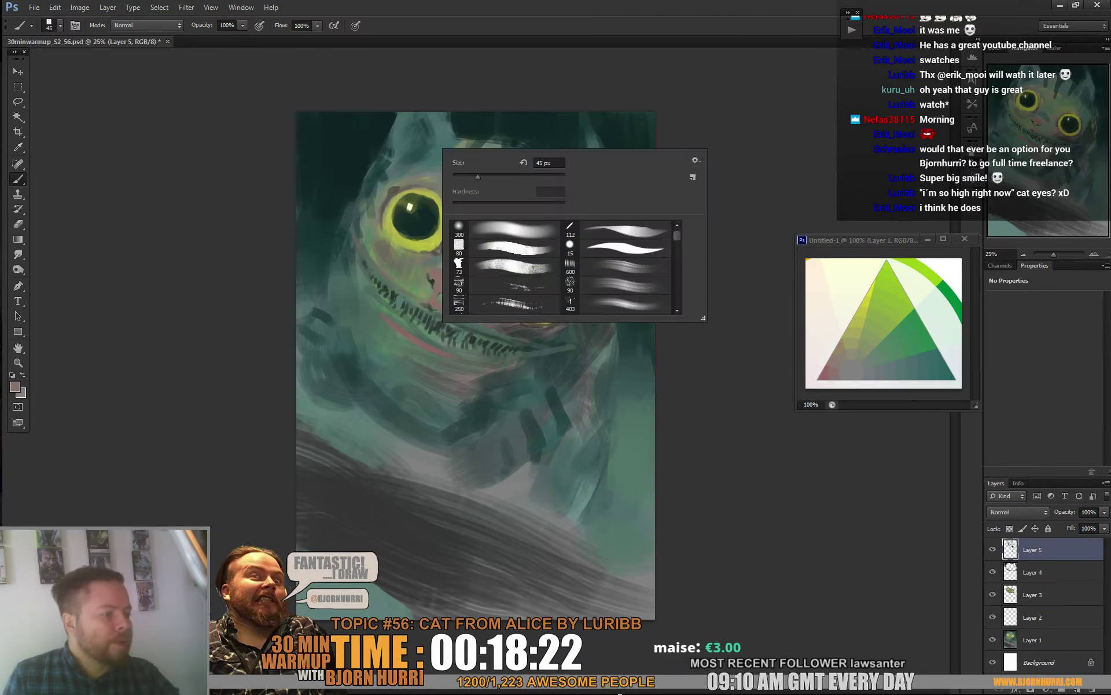
type("90")
key("Return")
left_click_drag(420, 118, 425, 144)
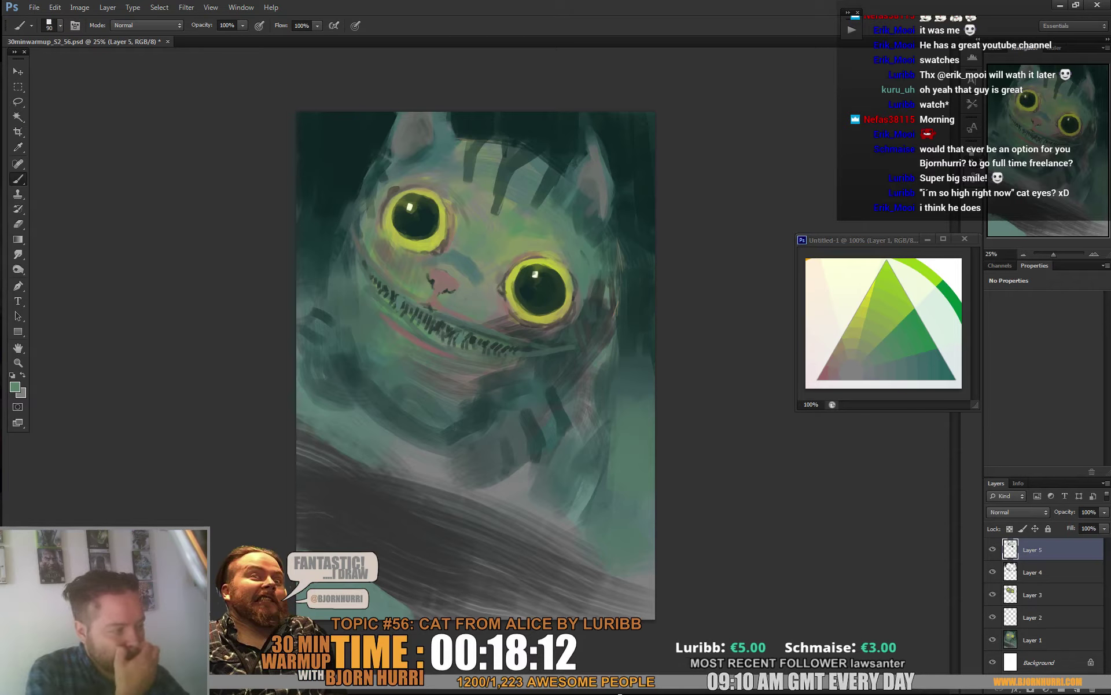
Step: Choose a green from the colour triangle, and blend the left ear's base into the head with sampled dark teal
left_click(916, 333)
left_click(910, 333, "alt")
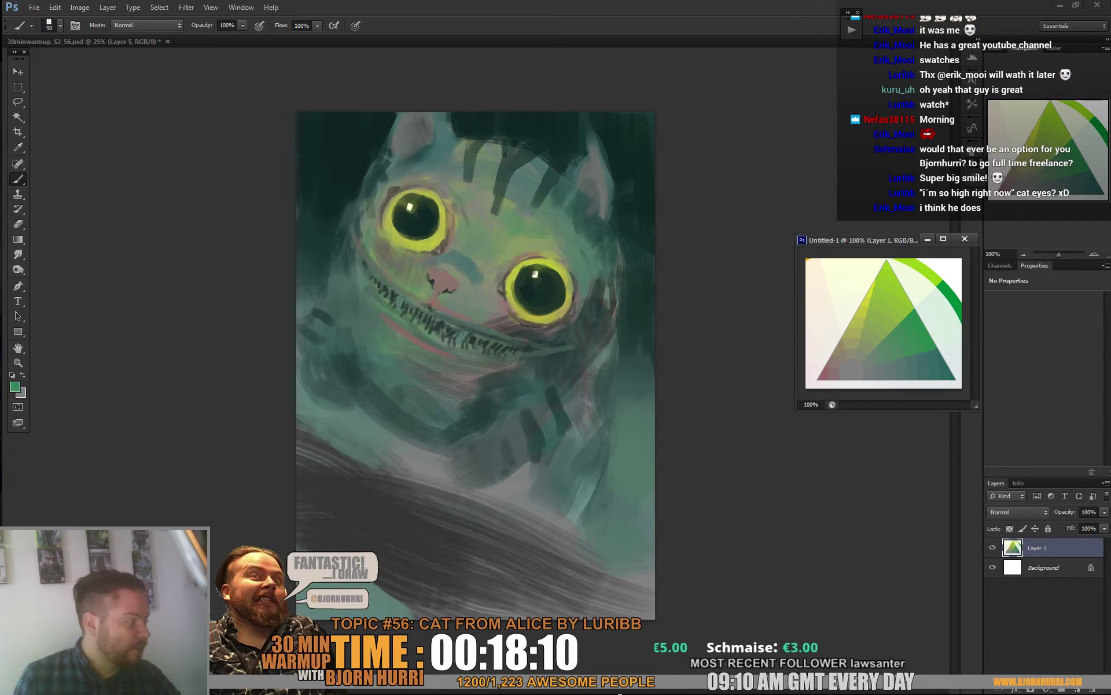
left_click(596, 293)
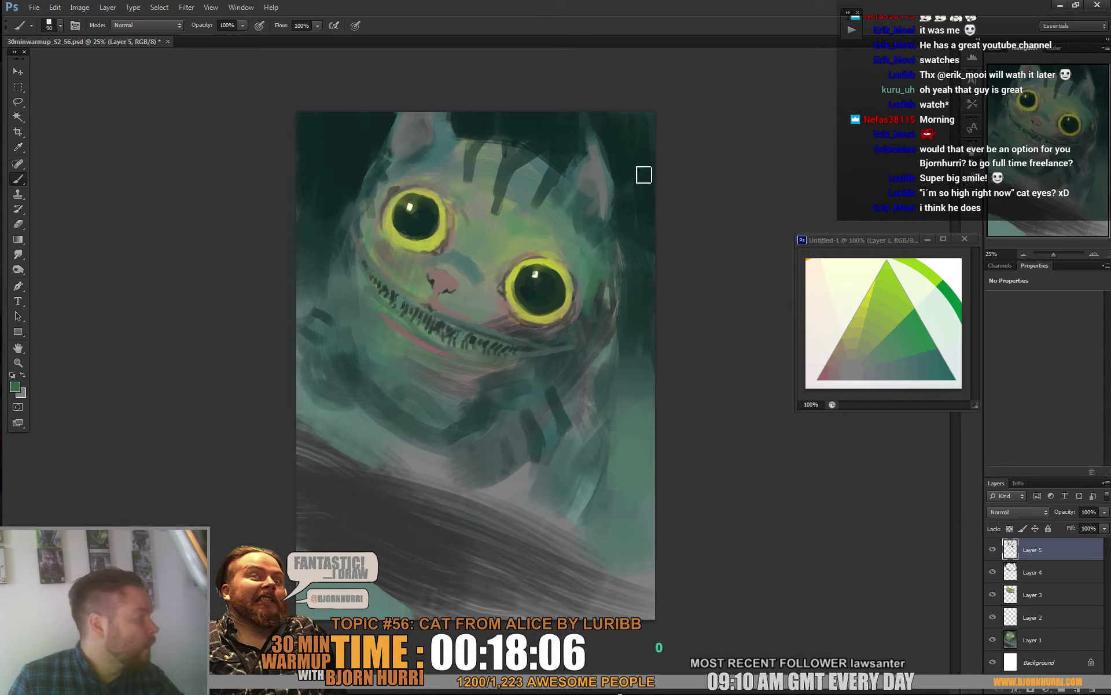
left_click(415, 157, "alt")
left_click_drag(417, 169, 438, 170)
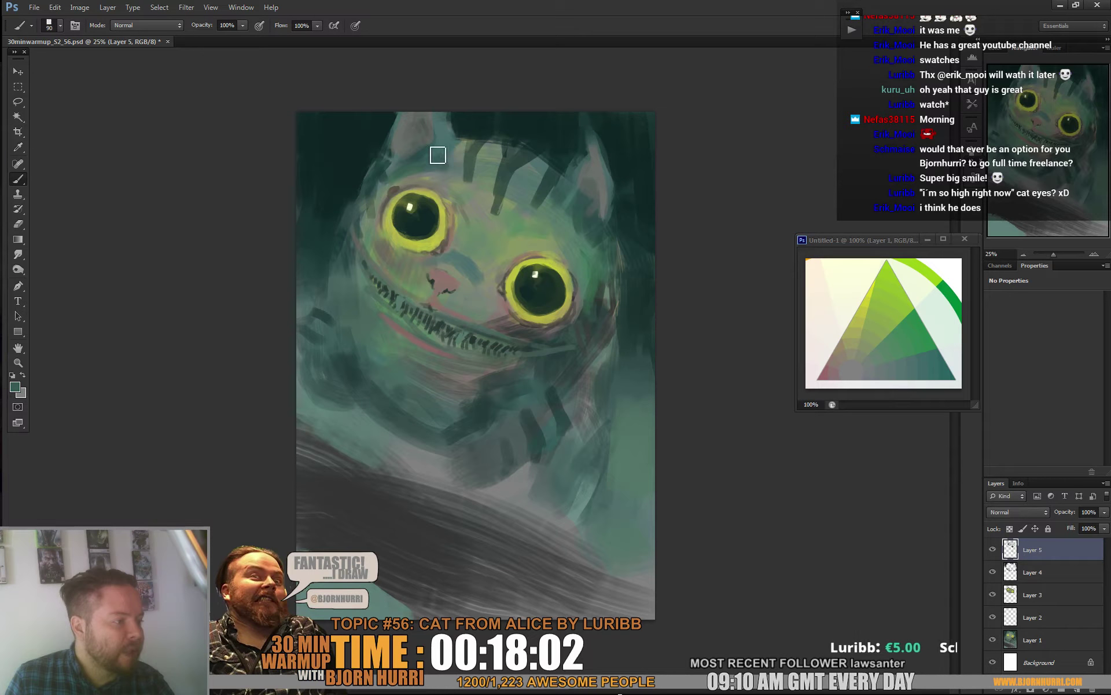
Step: Sharpen the head's upper edge and the right ear's outline with a 27 px brush in sampled dark teal tones
left_click(521, 124, "alt")
right_click(532, 142)
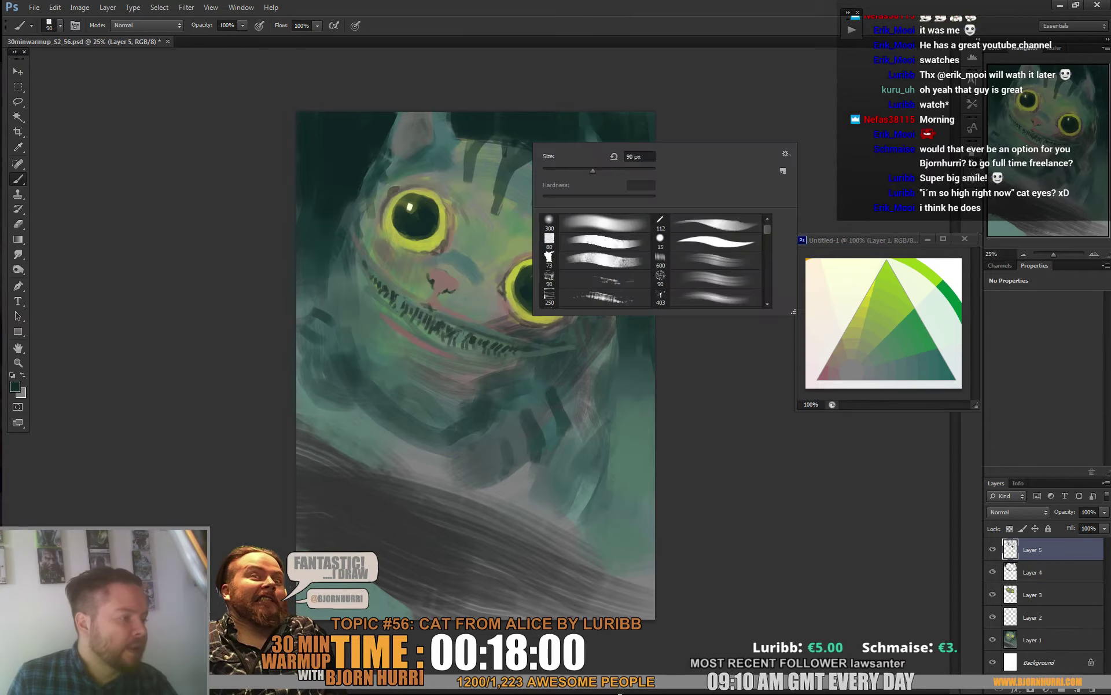
left_click(453, 149)
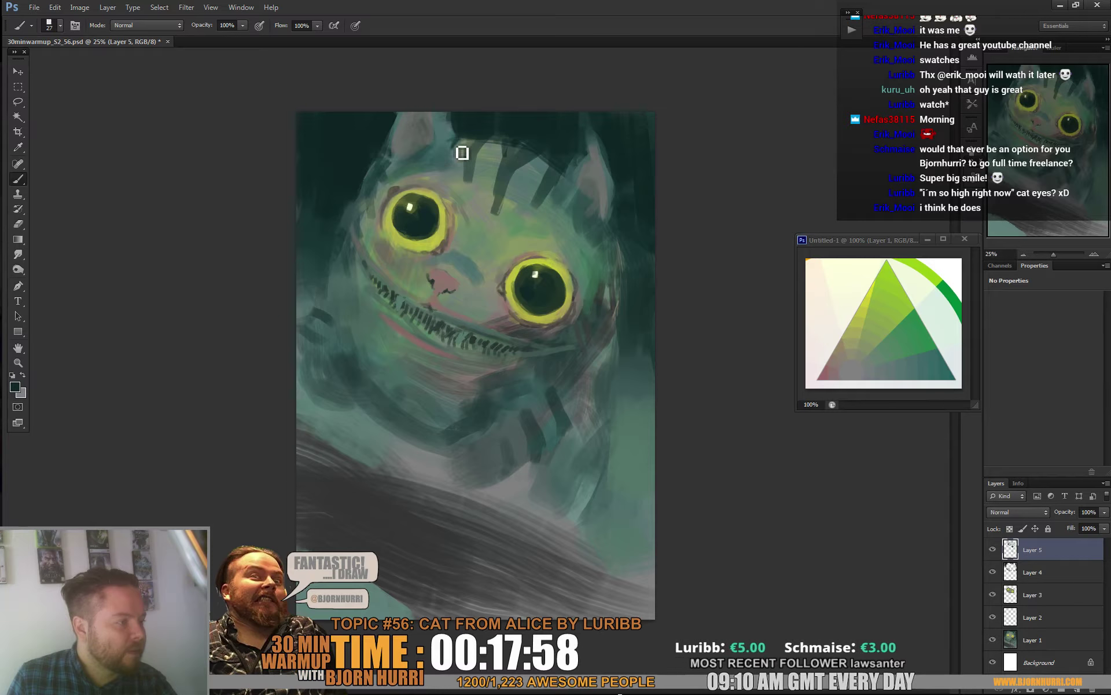
left_click(579, 155, "alt")
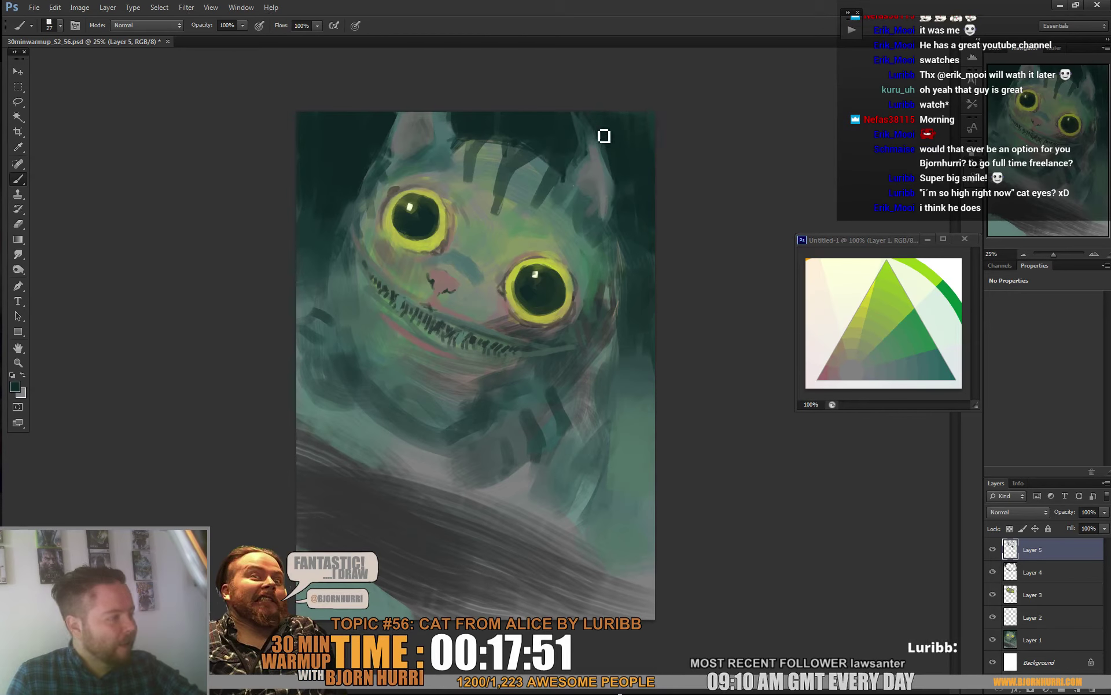
left_click(602, 153, "alt")
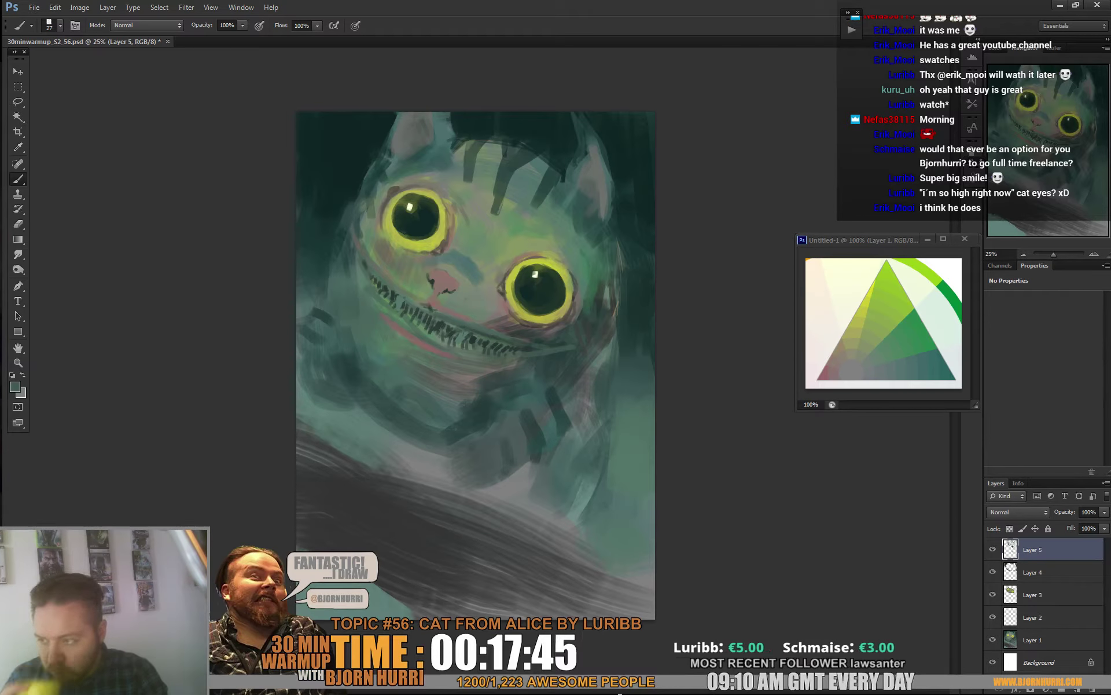
Step: Repaint the nose in muted pinkish red from the colour triangle and tint the pupils' highlights yellow
left_click(829, 371, "alt")
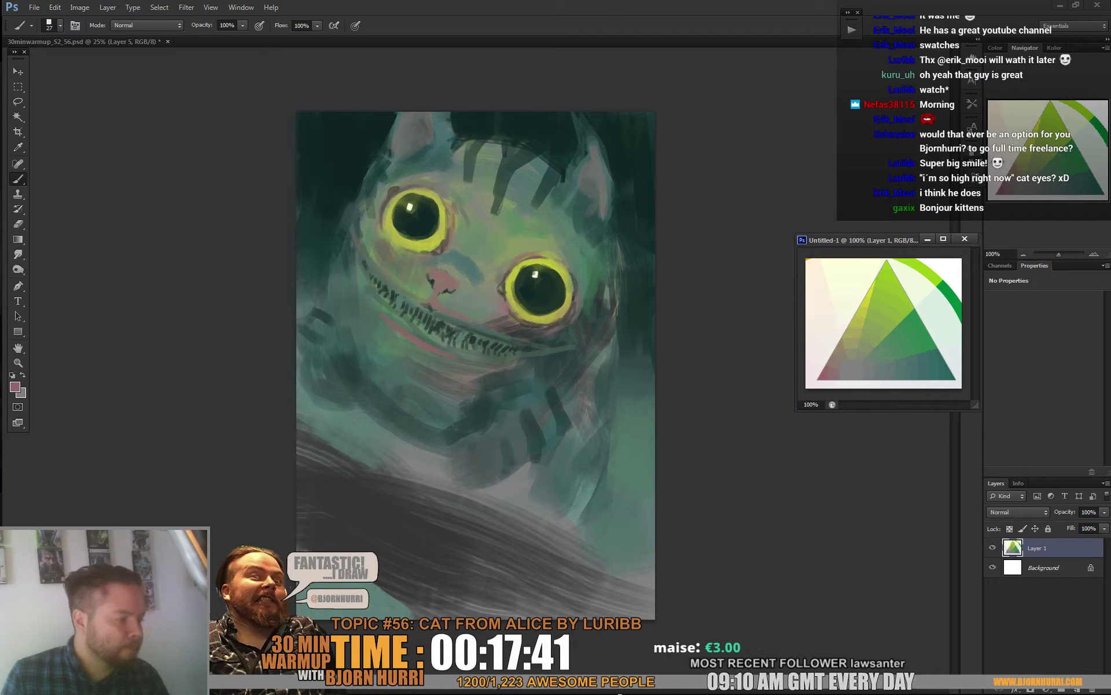
left_click(486, 331)
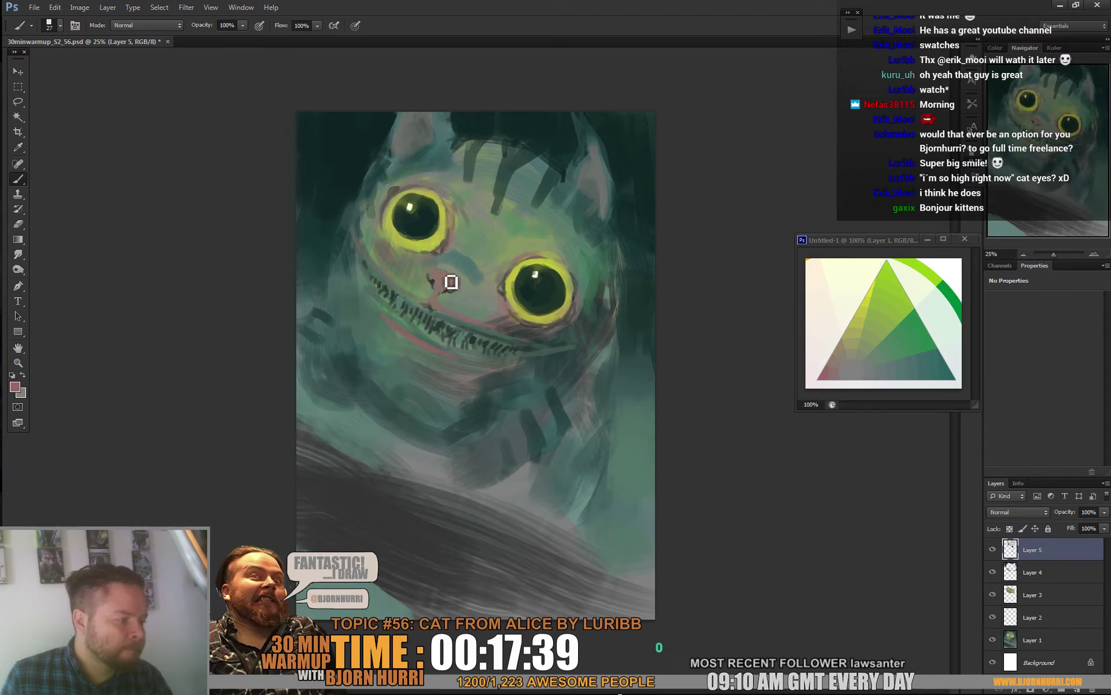
left_click_drag(446, 288, 462, 275)
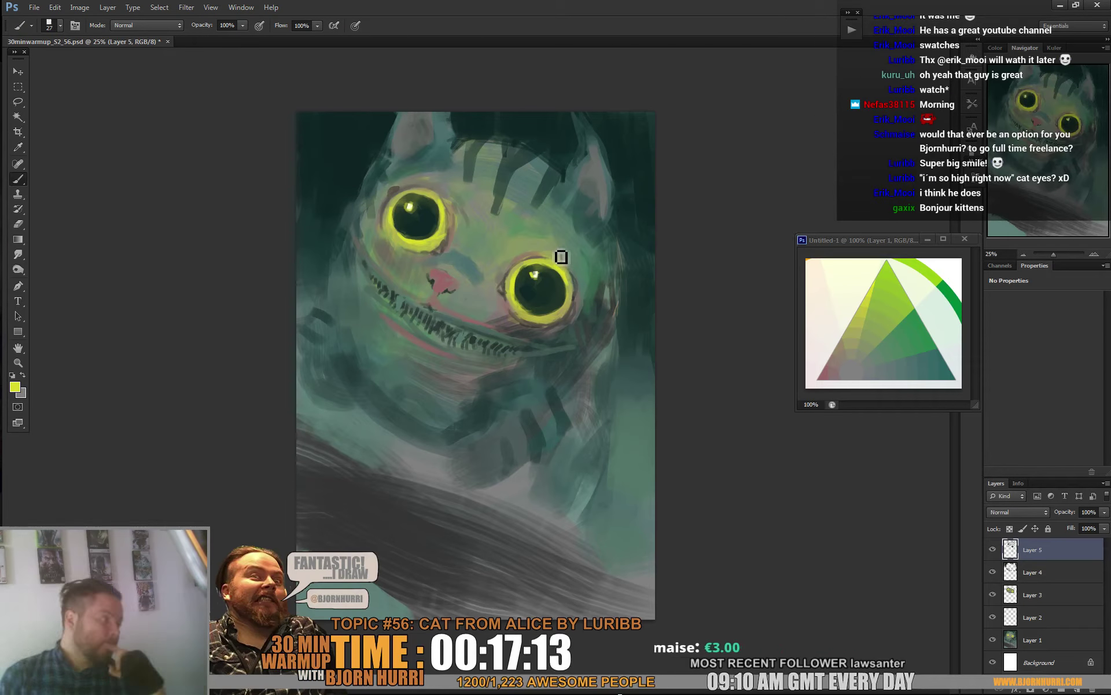
Step: Shorten and taper the dark forehead stripes with a 48 px brush, using sampled greens and teals from the surrounding fur
left_click(509, 206, "alt")
right_click(531, 172)
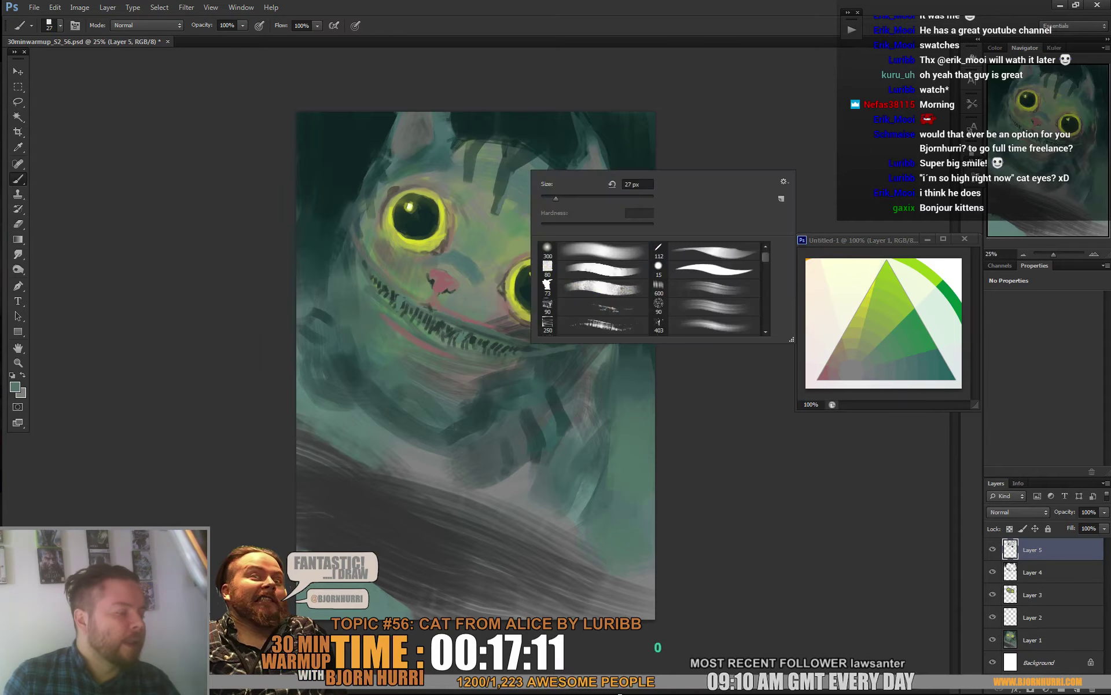
left_click(508, 215, "alt")
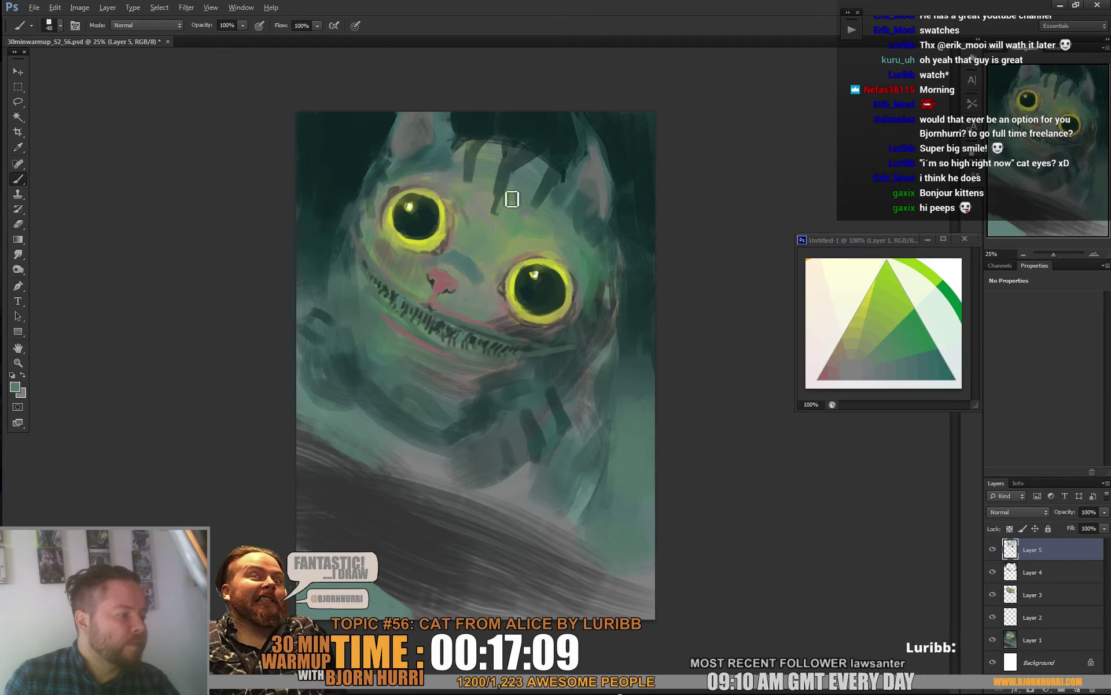
left_click_drag(502, 177, 499, 213)
left_click(490, 214, "alt")
left_click(490, 194, "alt")
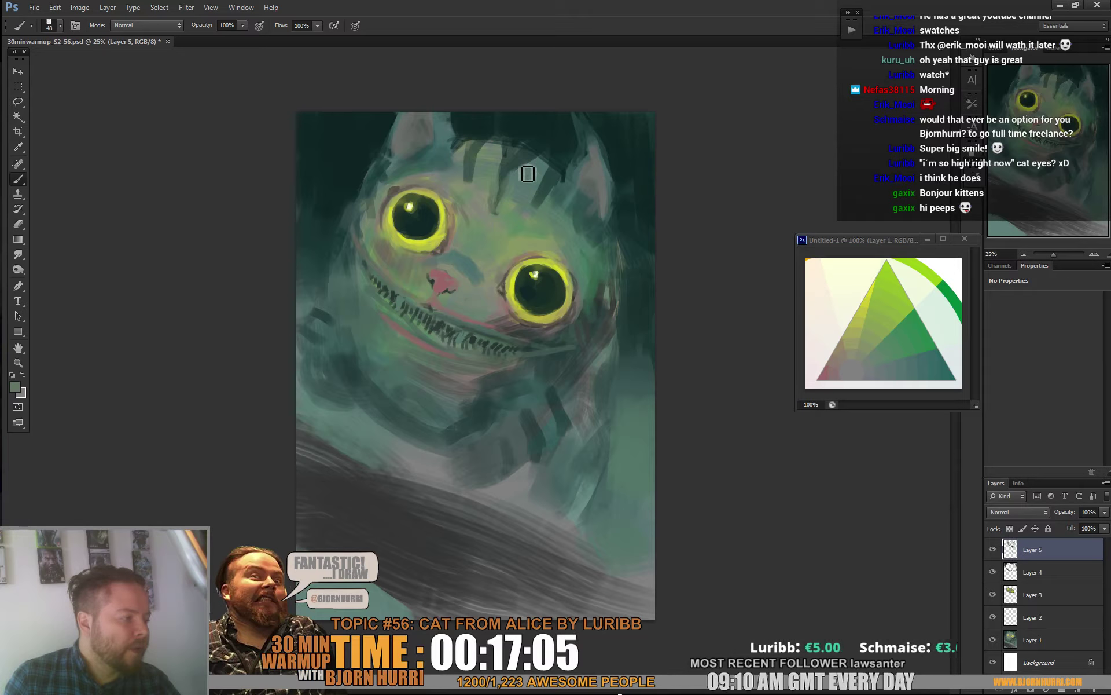
left_click(509, 191, "alt")
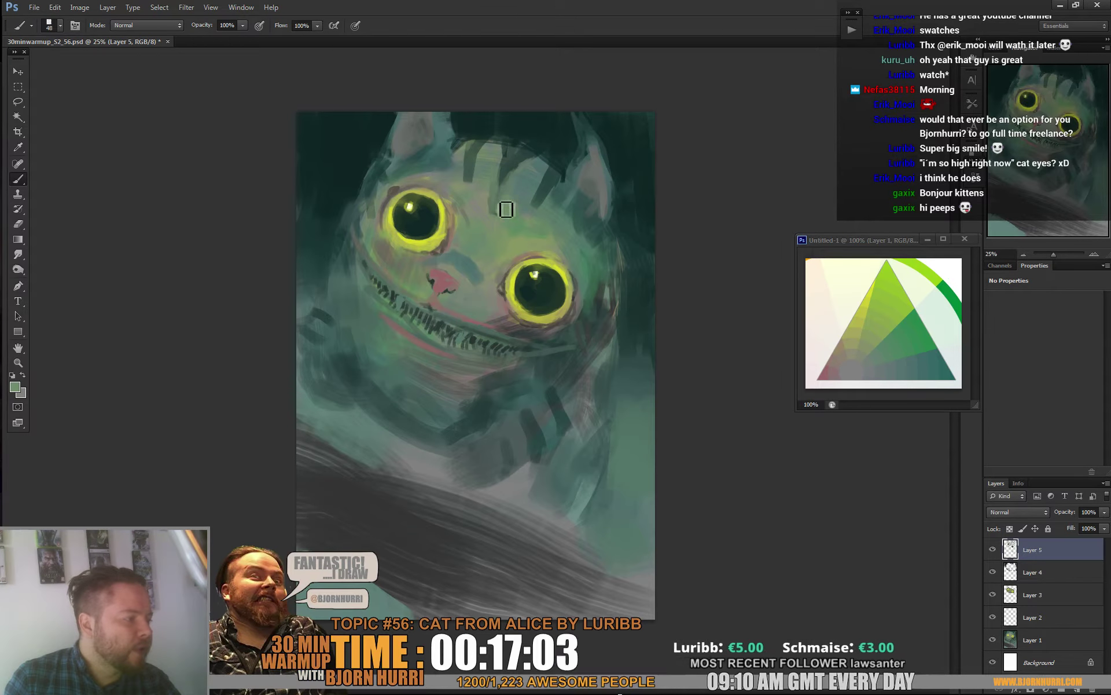
left_click_drag(492, 204, 507, 216)
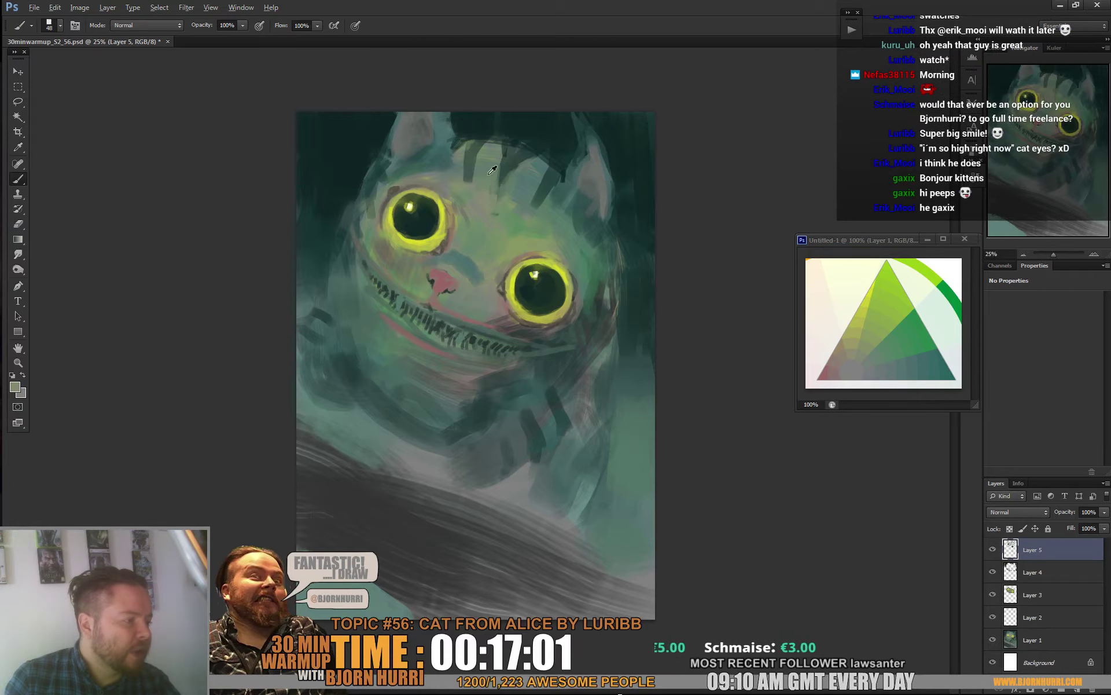
left_click(545, 205, "alt")
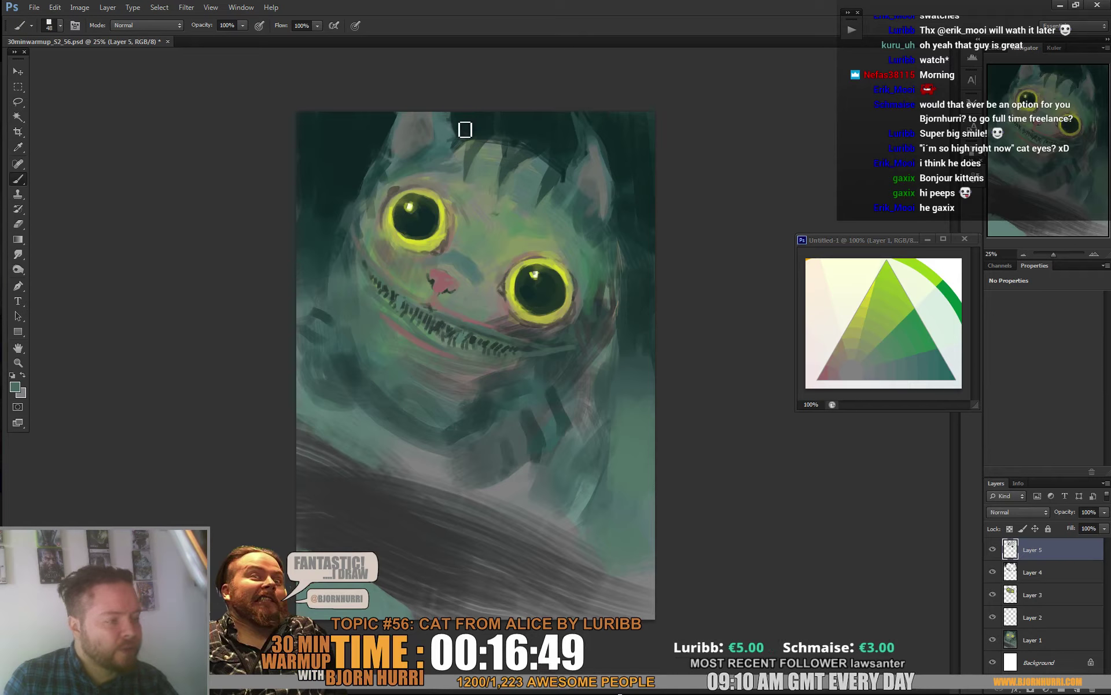
left_click(576, 175, "alt")
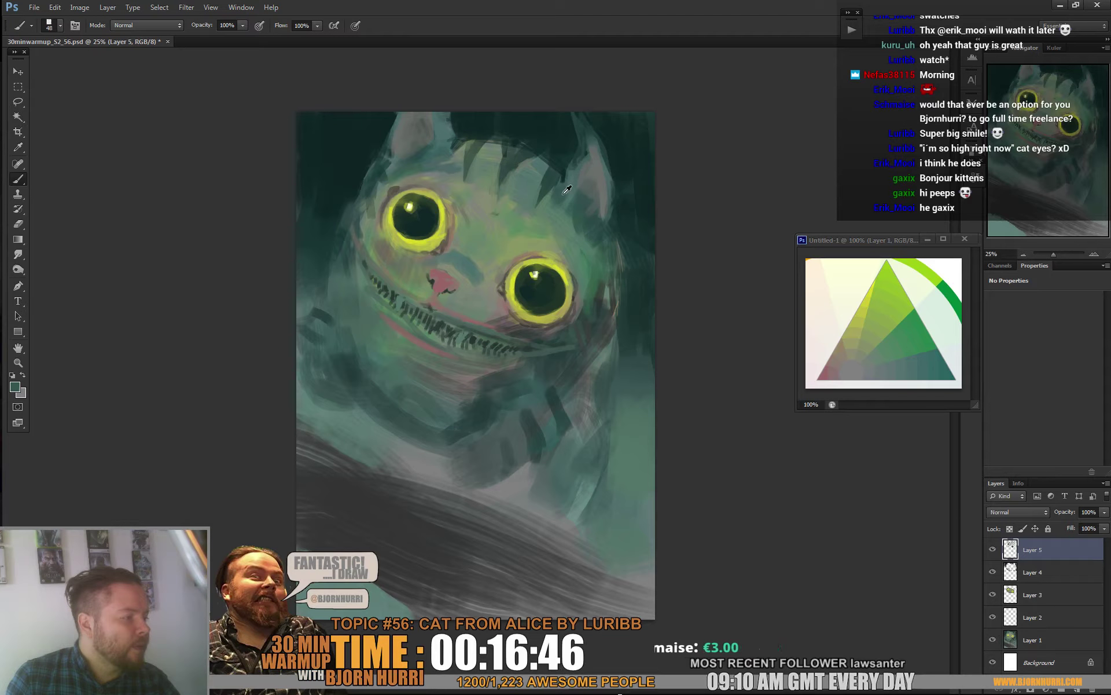
Step: Paint fine pale green hairs around the right ear with a 21 px brush, and sample dark teal for its edge
right_click(599, 199)
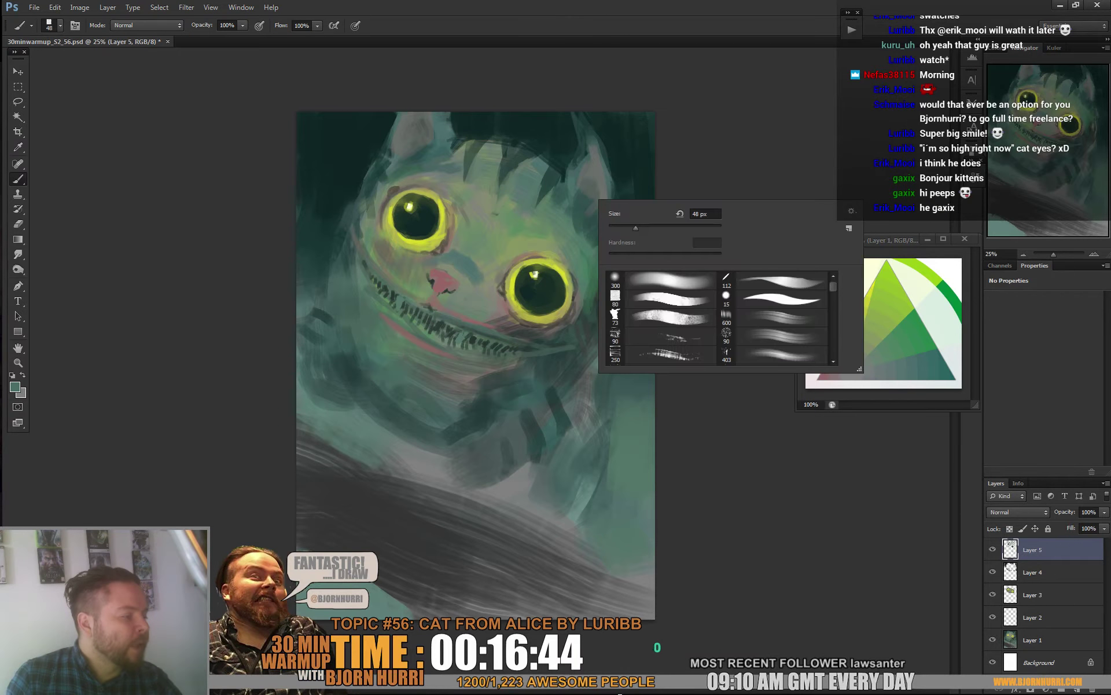
left_click(633, 228)
left_click(507, 256, "alt")
left_click_drag(583, 195, 587, 188)
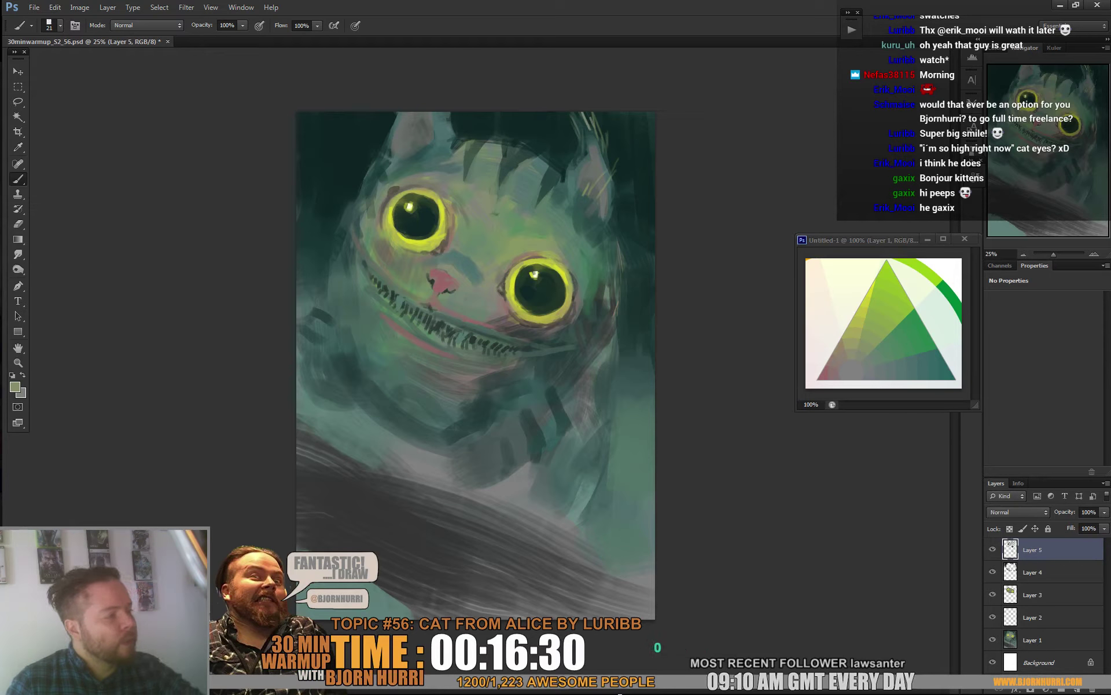
left_click(601, 147, "alt")
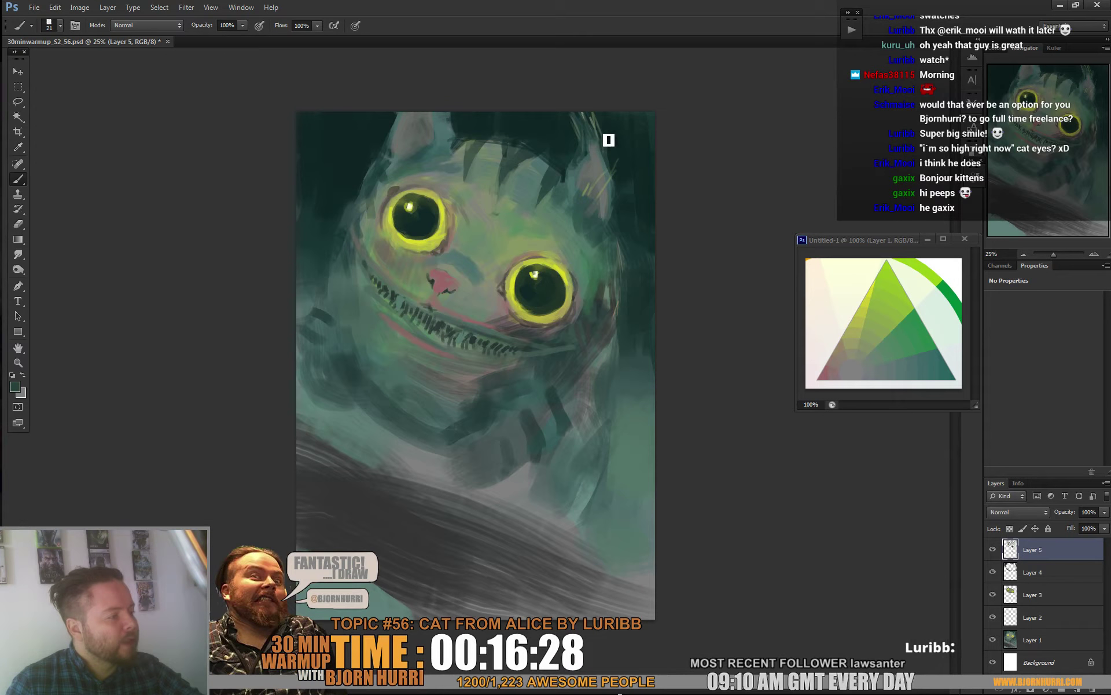
Step: Refine the left ear's edges with sampled teal tones and add greyish hair strokes inside it
left_click(444, 129, "alt")
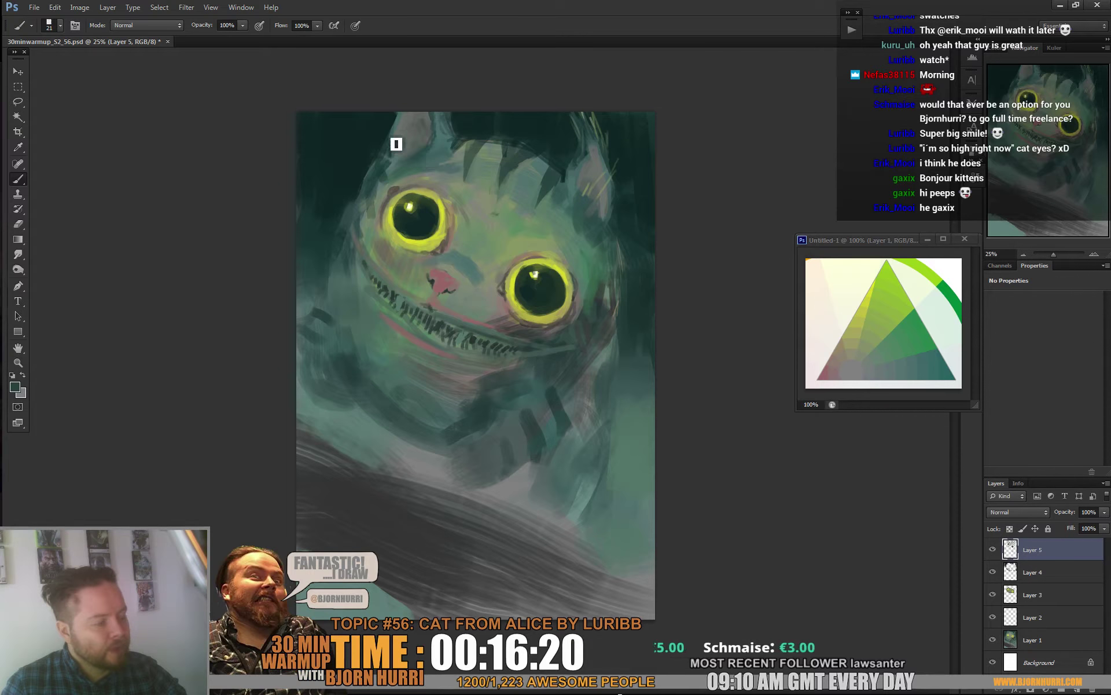
left_click(397, 124, "alt")
left_click_drag(397, 128, 397, 150)
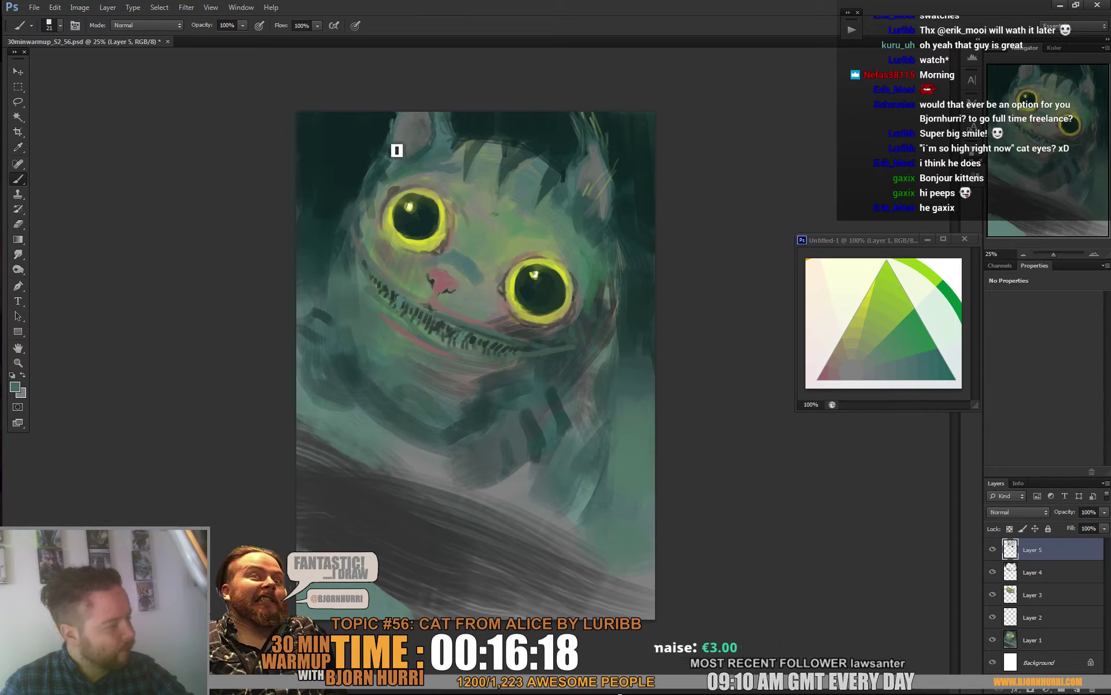
left_click(585, 194, "alt")
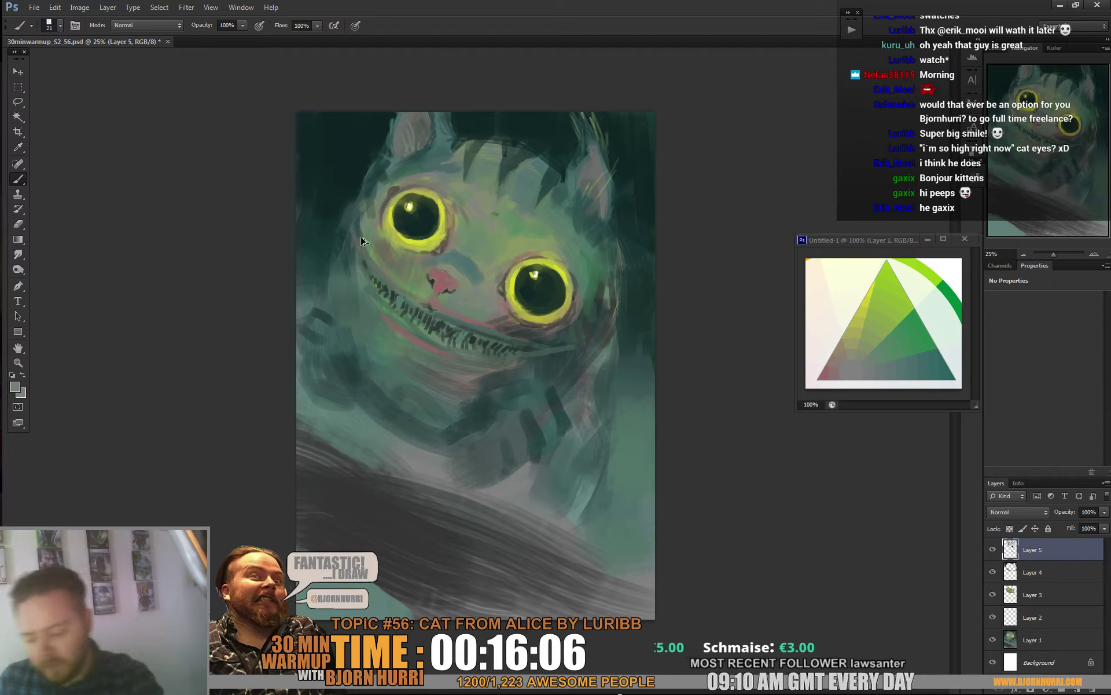
Step: Create a new layer and draw long, thin light-grey whiskers from the left cheek out to the canvas edge
key("ctrl+shift+alt+n")
mouse_move(306, 211)
left_mouse_down()
mouse_move(366, 242)
mouse_move(288, 129)
left_mouse_up()
left_click_drag(365, 263, 301, 244)
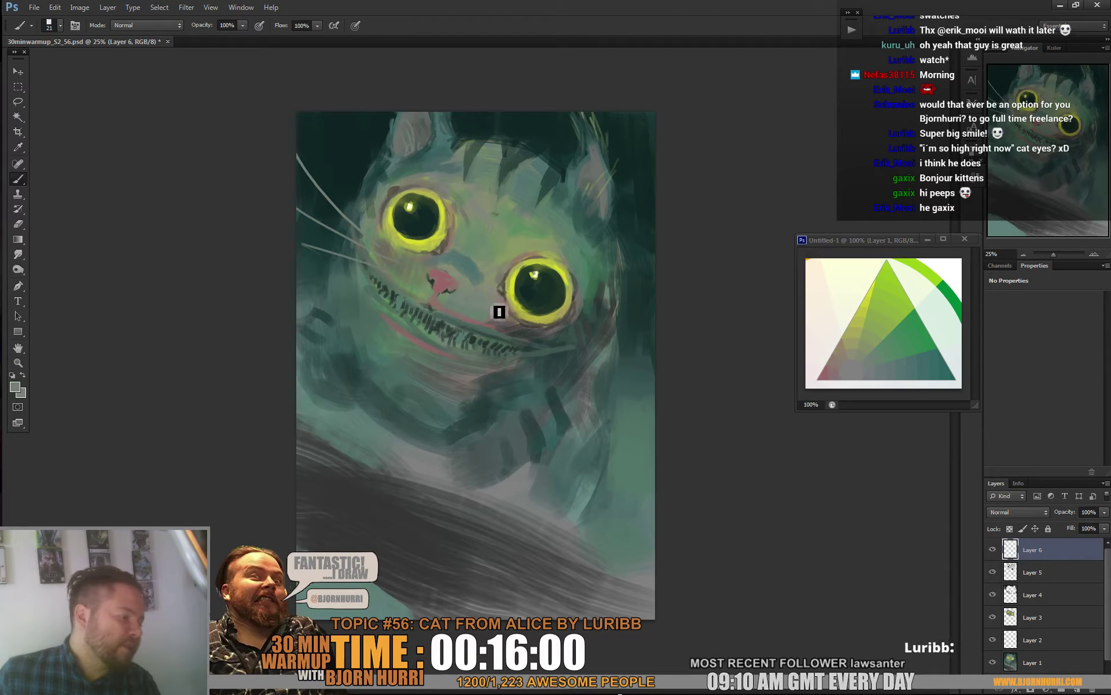
mouse_move(653, 416)
left_mouse_down()
mouse_move(512, 329)
mouse_move(573, 379)
left_mouse_up()
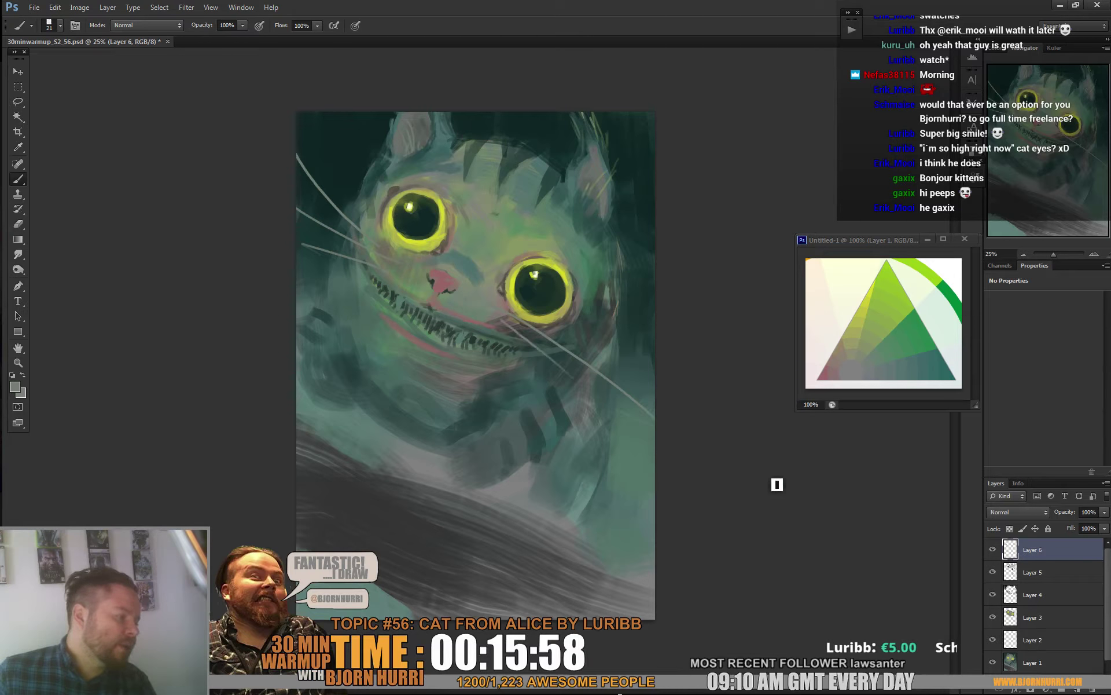
left_click_drag(521, 329, 655, 363)
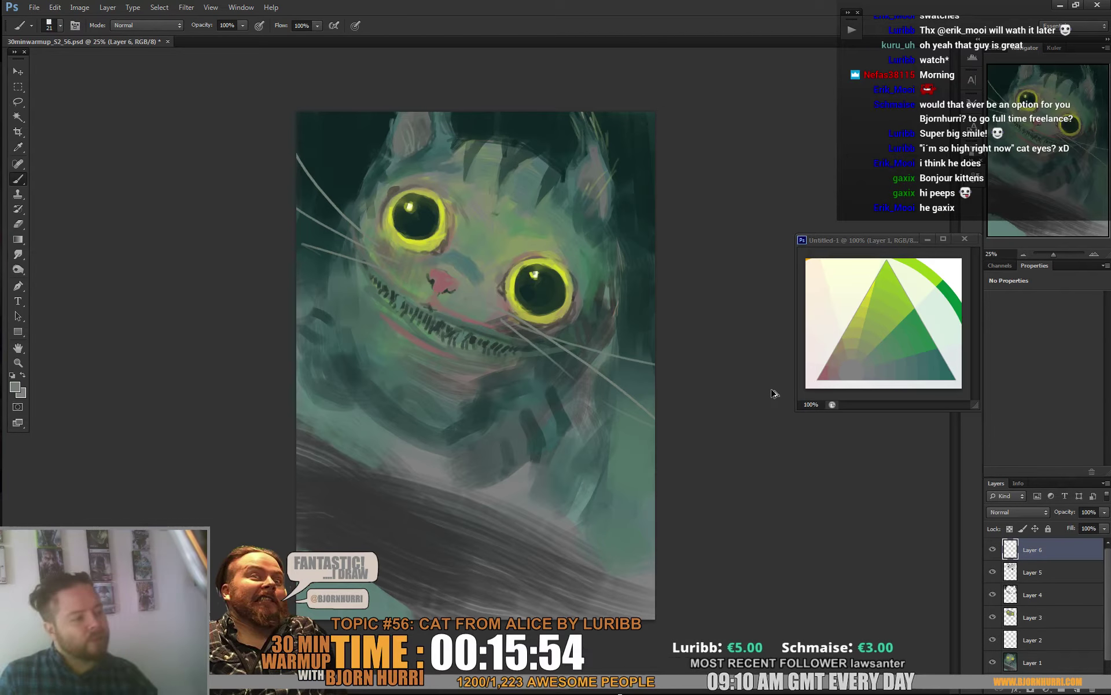
key("ctrl+alt+z")
key("ctrl+alt+z")
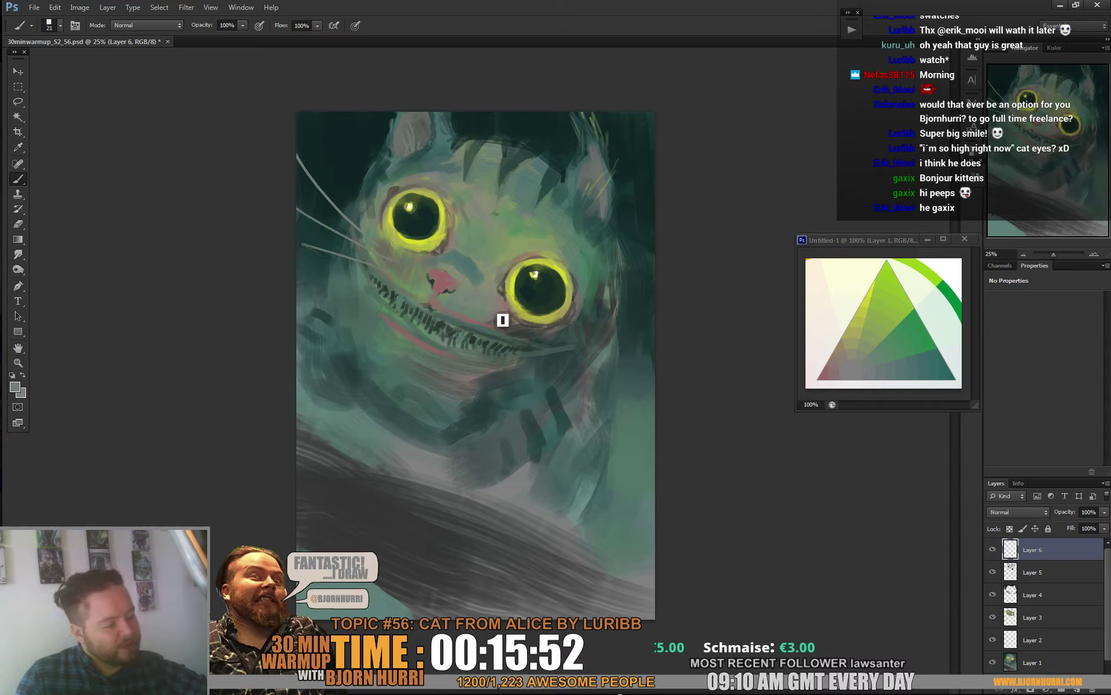
Step: Draw long, thin light-grey whiskers sweeping down and outward from the right cheek
left_click_drag(505, 321, 646, 391)
left_click_drag(478, 311, 608, 426)
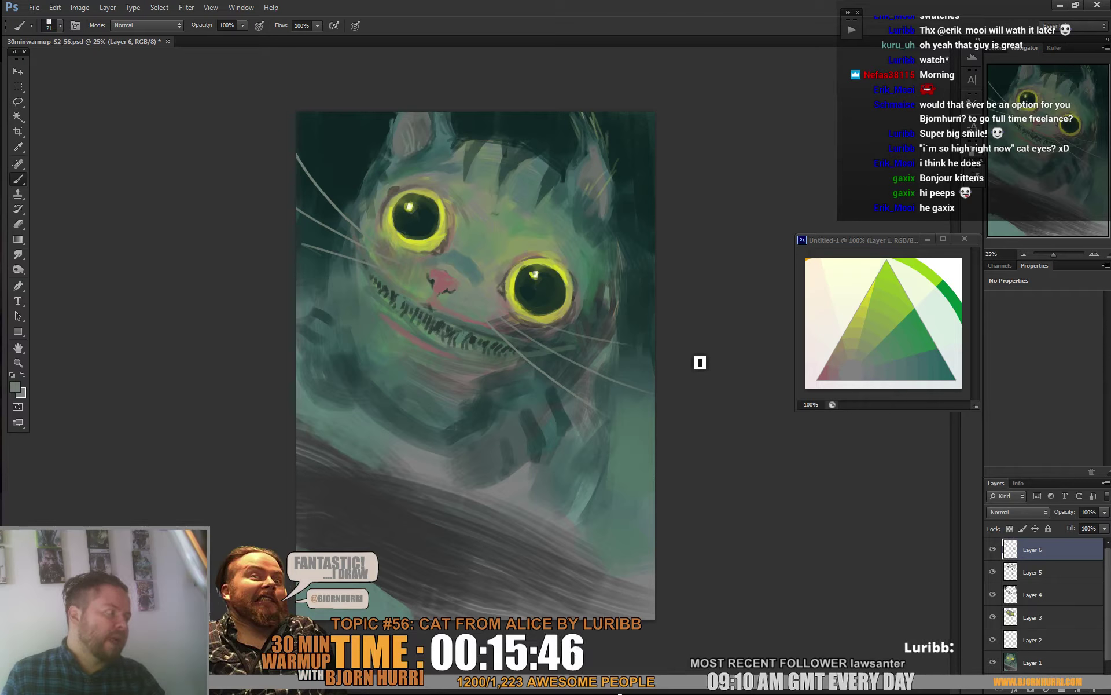
Step: Add a layer beneath the whiskers and rework the teeth and mouth line with a 40 px brush in sampled dark greens
left_click(1036, 575)
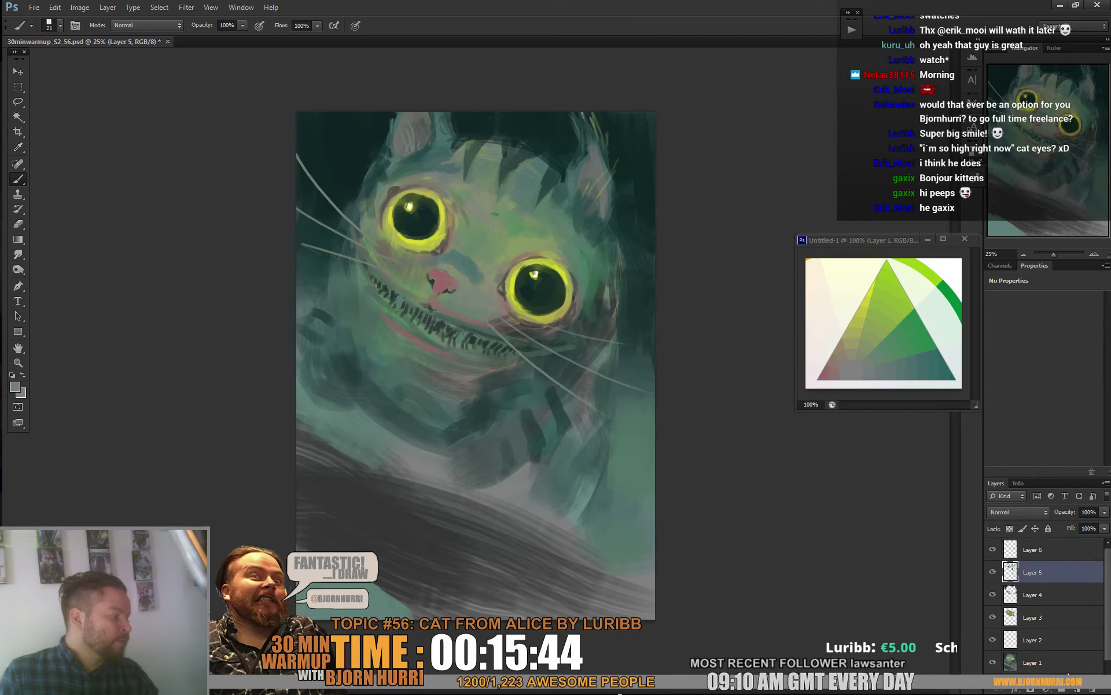
left_click(1080, 689)
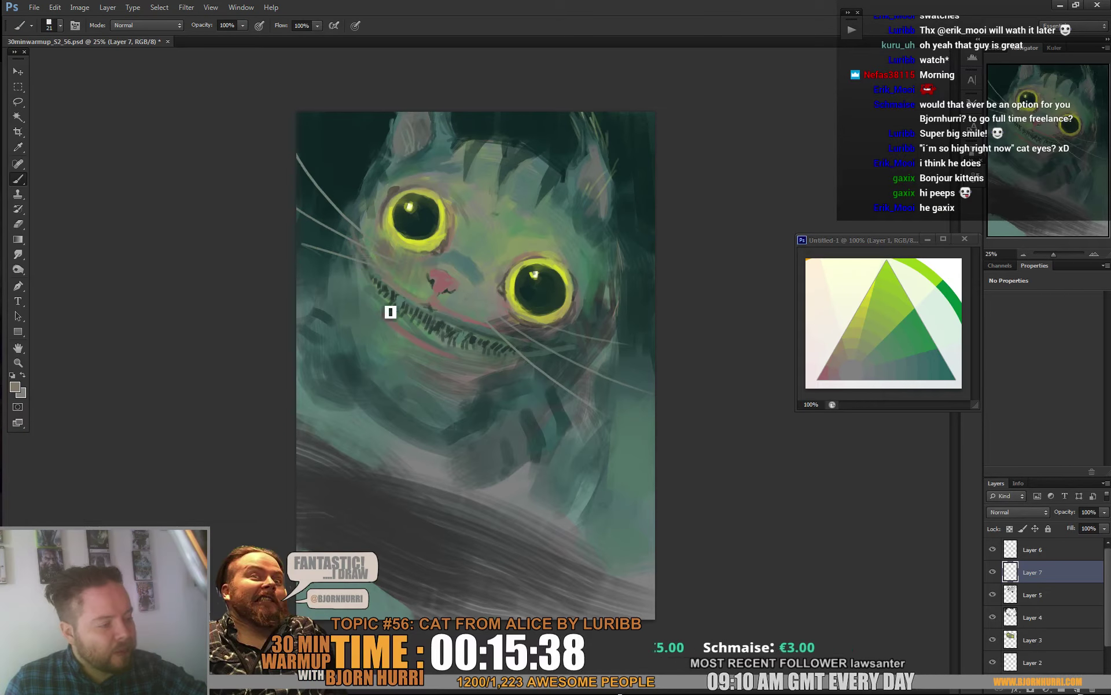
right_click(430, 340)
type("40")
key("Return")
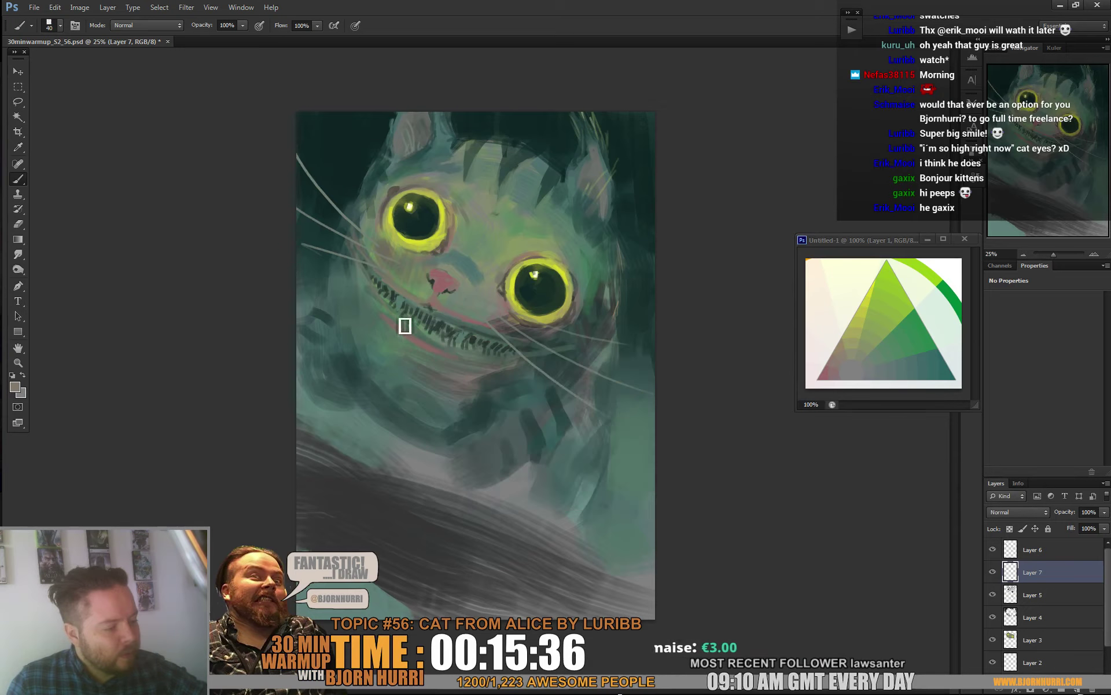
left_click(437, 323, "alt")
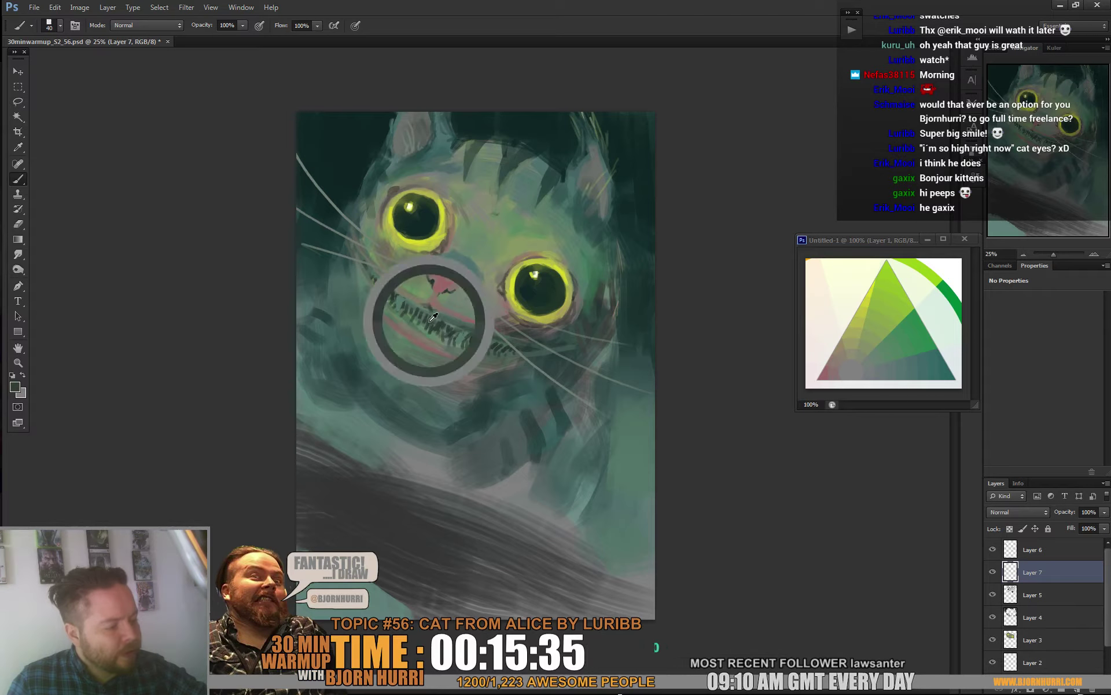
left_click_drag(462, 352, 493, 356)
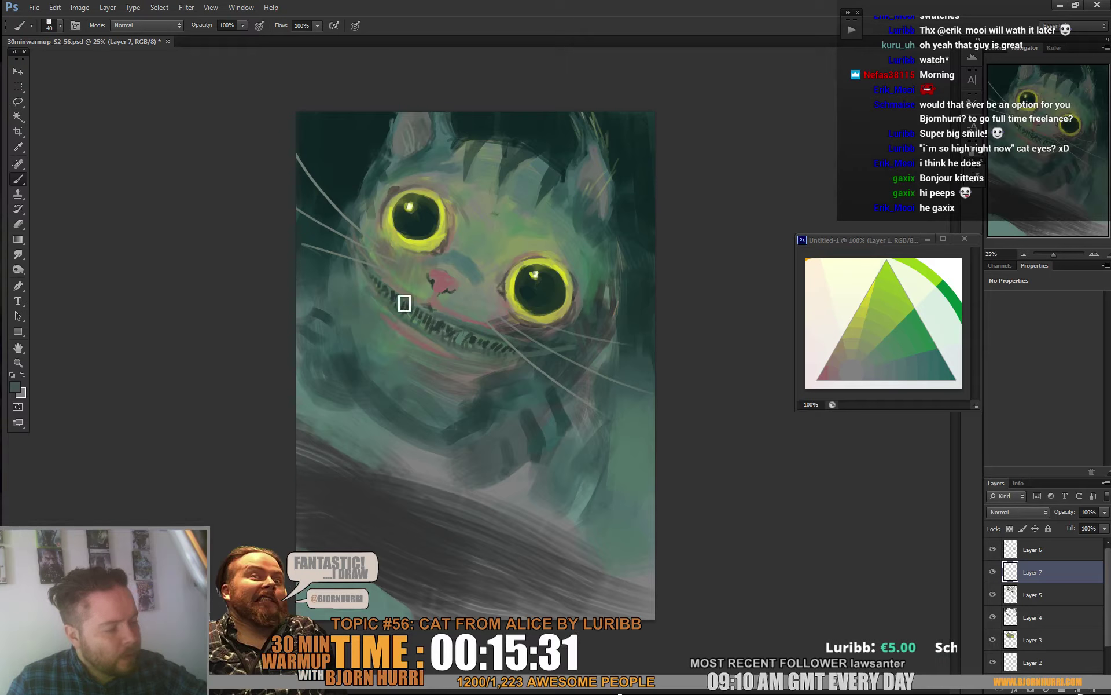
left_click(423, 304, "alt")
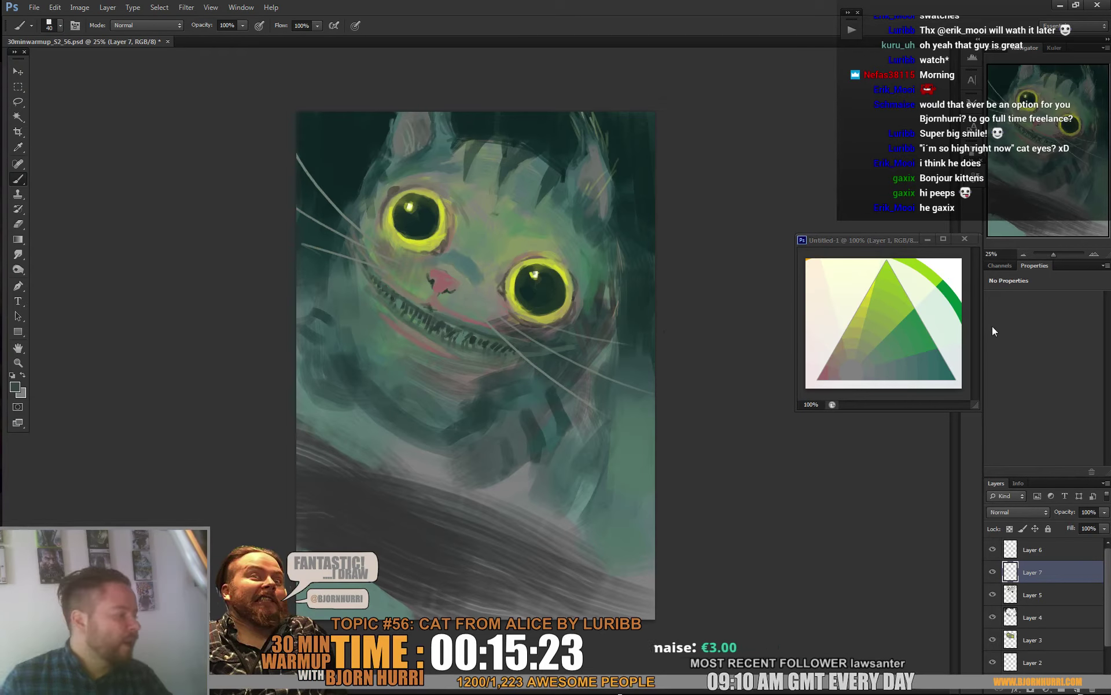
Step: Brighten the fur around and between the eyes with yellow-green from the colour triangle, using a larger brush
left_click(872, 323, "alt")
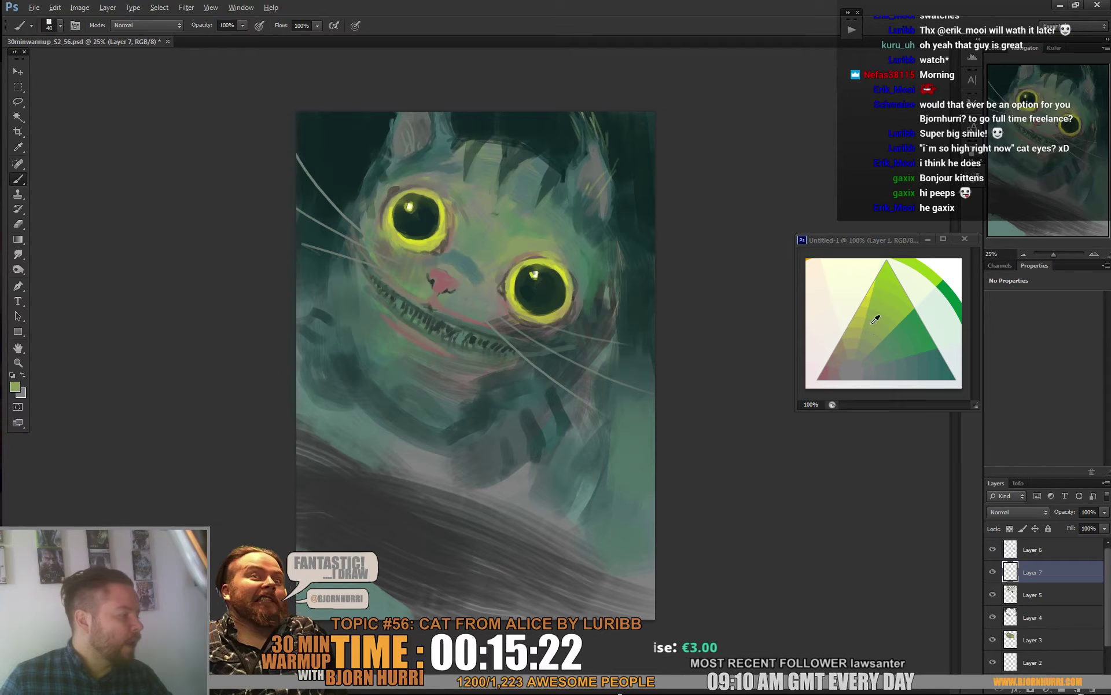
right_click(501, 258)
left_click(529, 280)
key("Return")
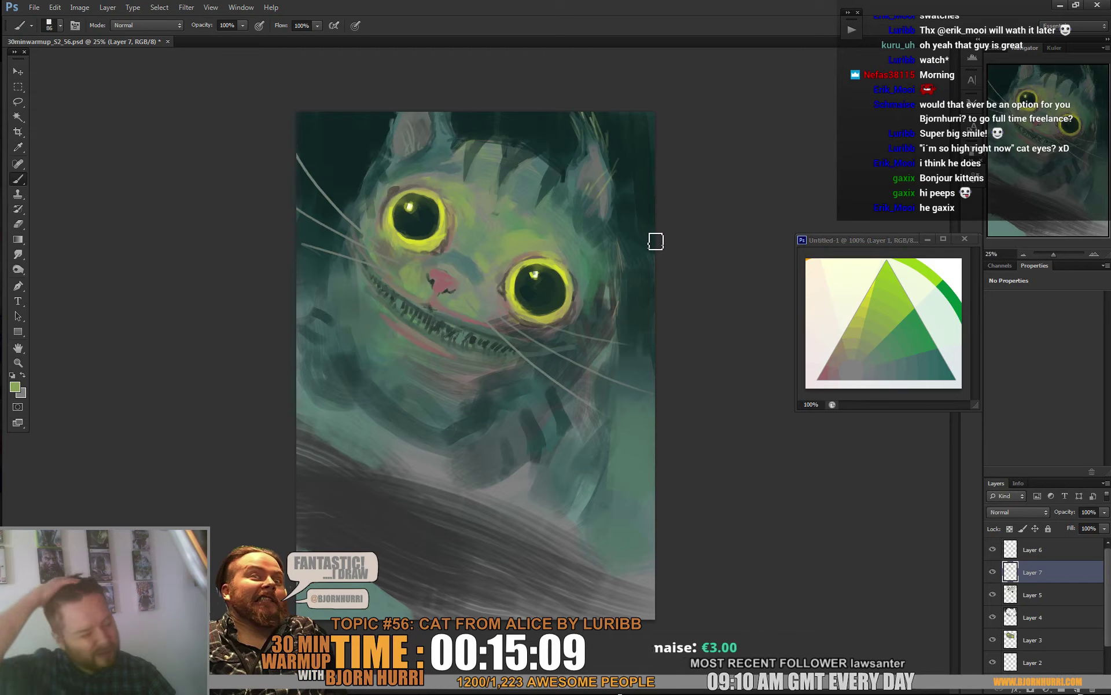
Step: Soften the bluish patch above the nose with sampled grey-green, using a 42 px brush
left_click(473, 281, "alt")
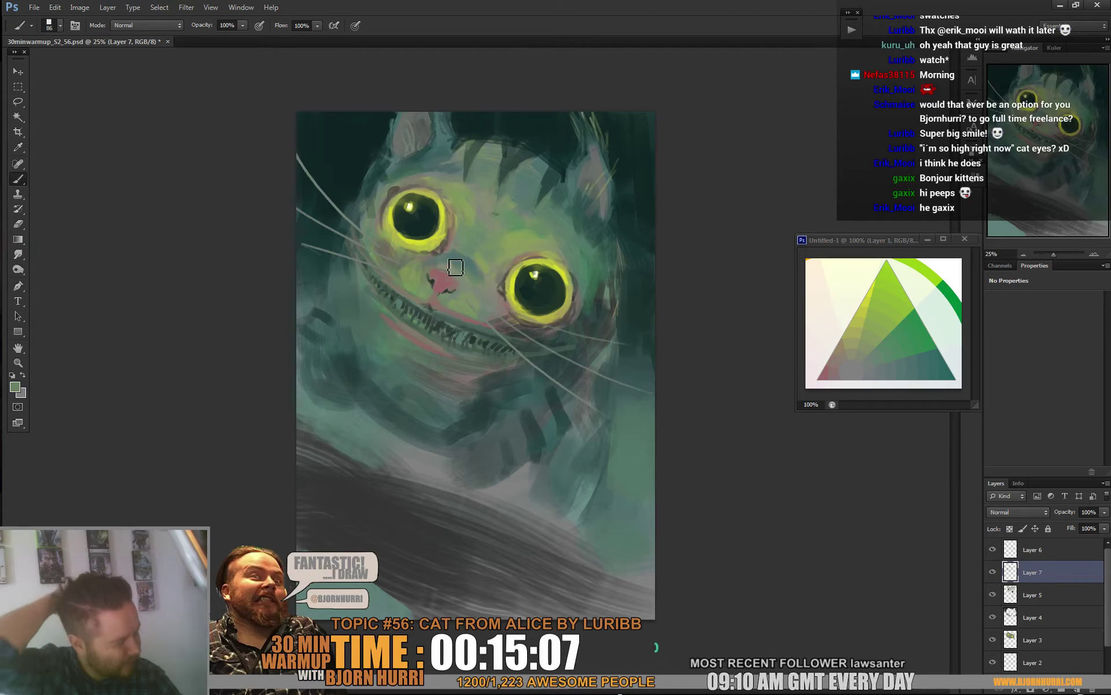
right_click(480, 254)
key("Return")
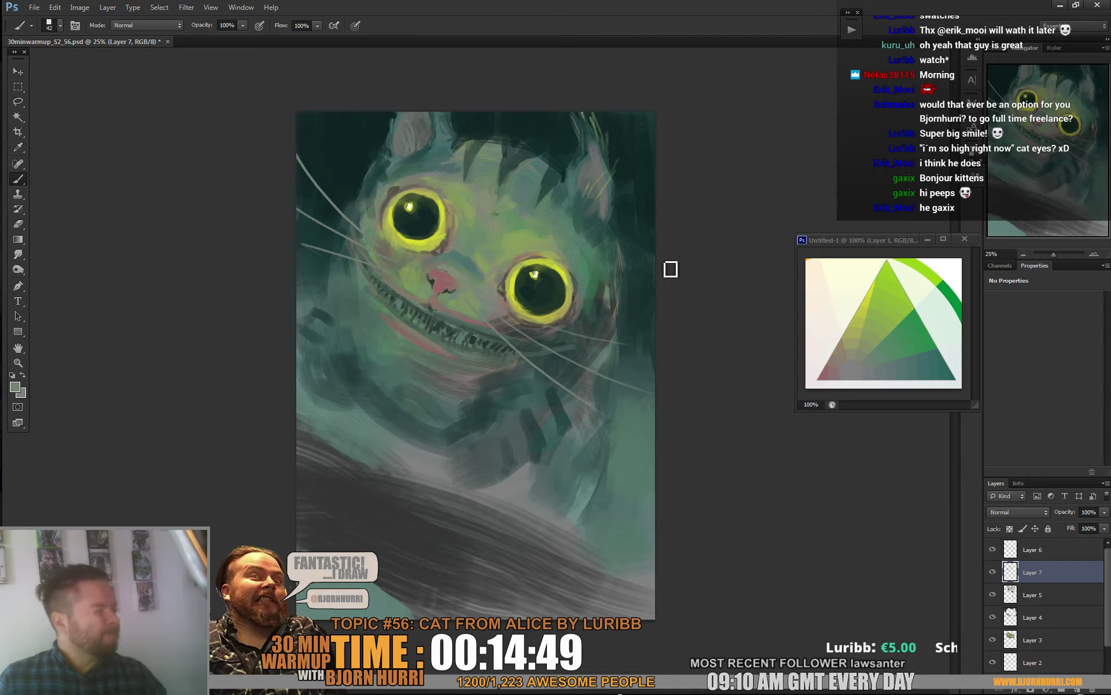
Step: Paint curved reflections inside both pupils with muted red from the colour triangle and greyish teal
left_click(433, 222, "alt")
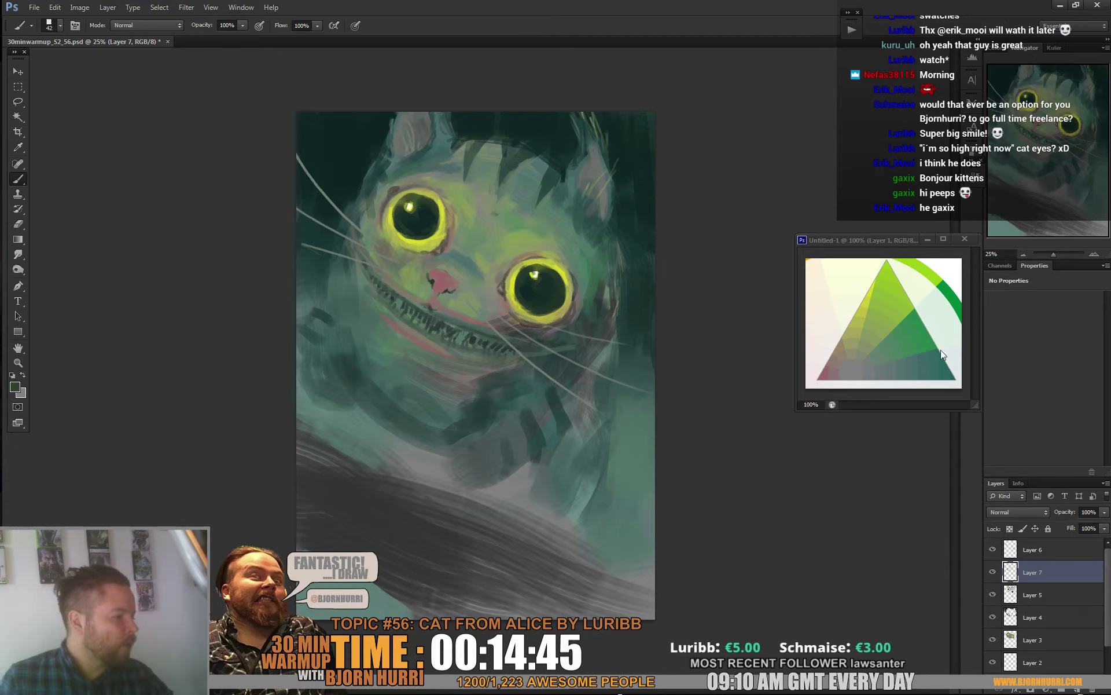
left_click(833, 374)
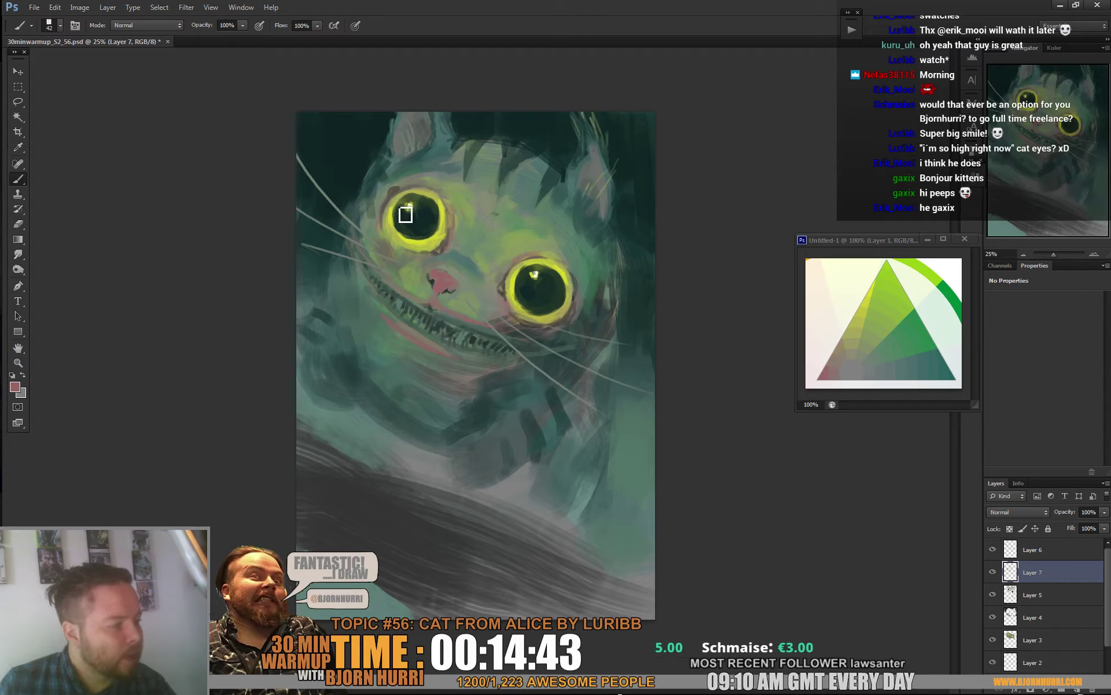
mouse_move(404, 215)
left_mouse_down()
mouse_move(430, 238)
mouse_move(440, 215)
mouse_move(414, 204)
mouse_move(430, 203)
mouse_move(441, 234)
mouse_move(409, 233)
mouse_move(410, 209)
left_mouse_up()
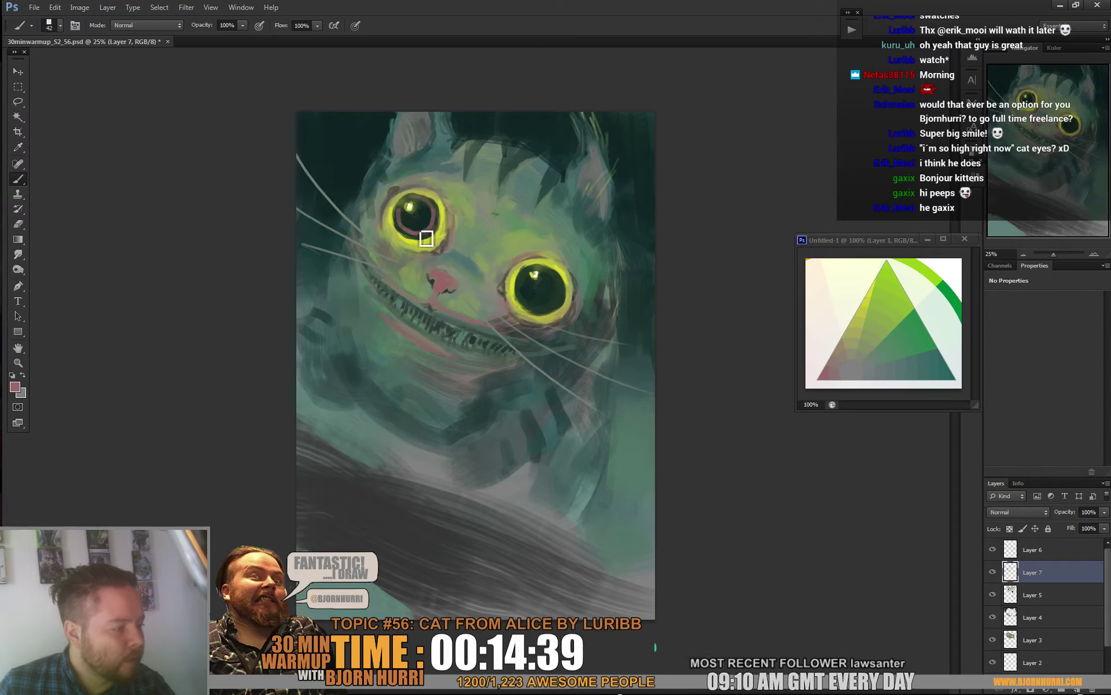
mouse_move(526, 285)
left_mouse_down()
mouse_move(532, 308)
mouse_move(566, 300)
left_mouse_up()
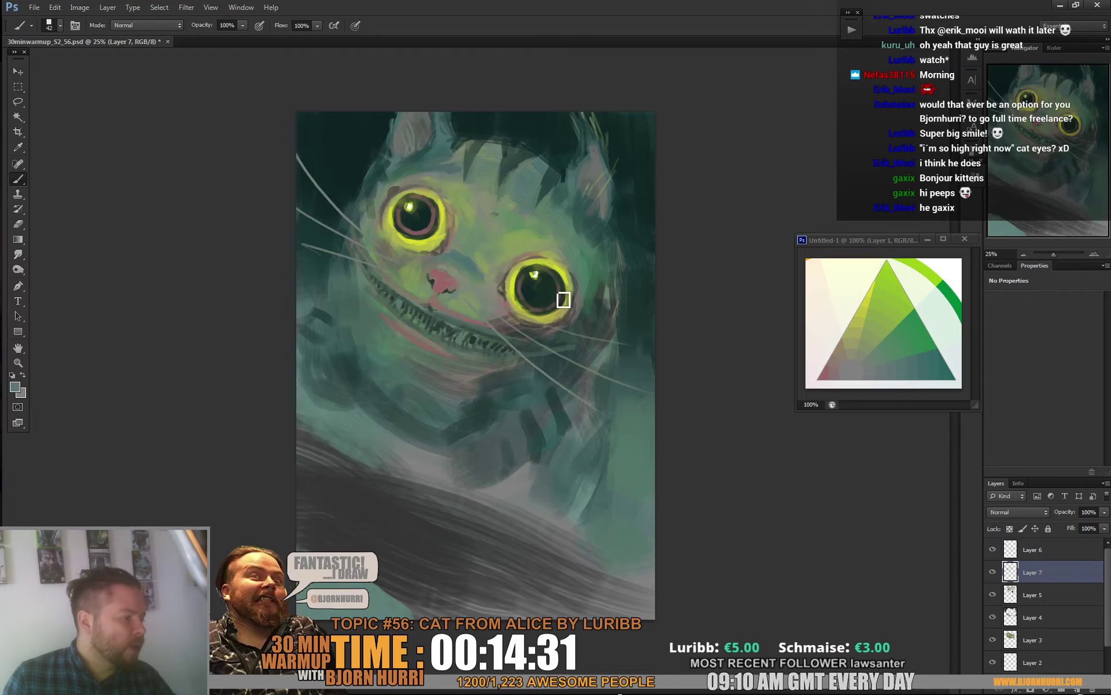
mouse_move(549, 310)
left_mouse_down()
mouse_move(562, 312)
mouse_move(546, 318)
left_mouse_up()
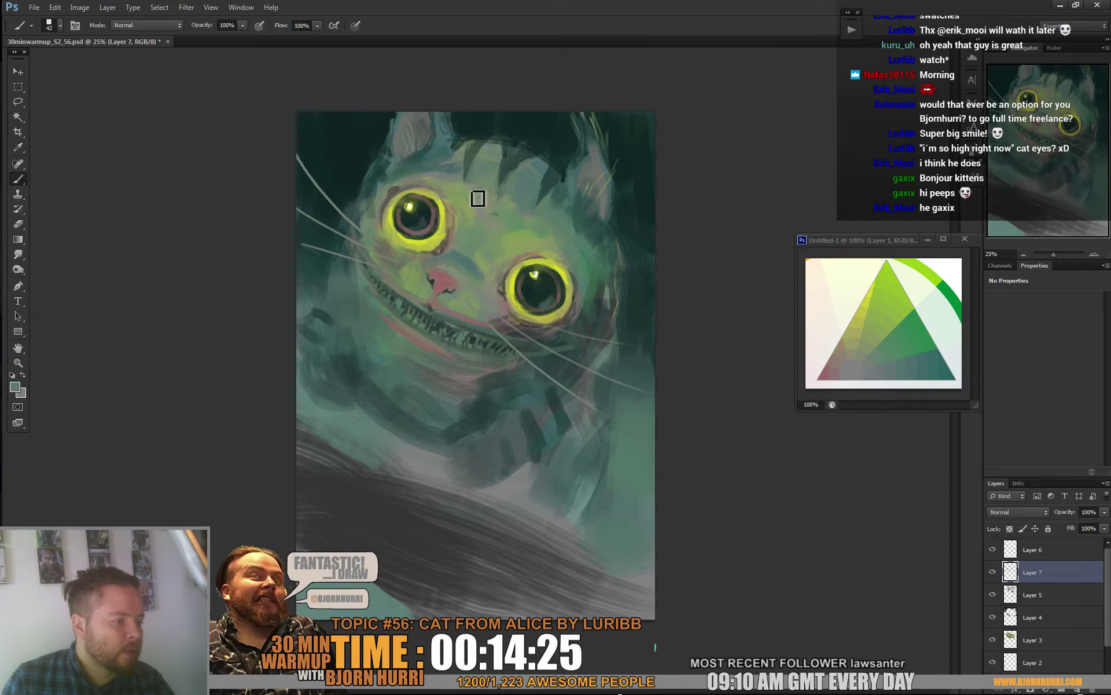
Step: Refine the eye outlines with a 20 px brush in sampled near-black teal, and sample a muted pink beside the left eye
left_click(633, 289, "alt")
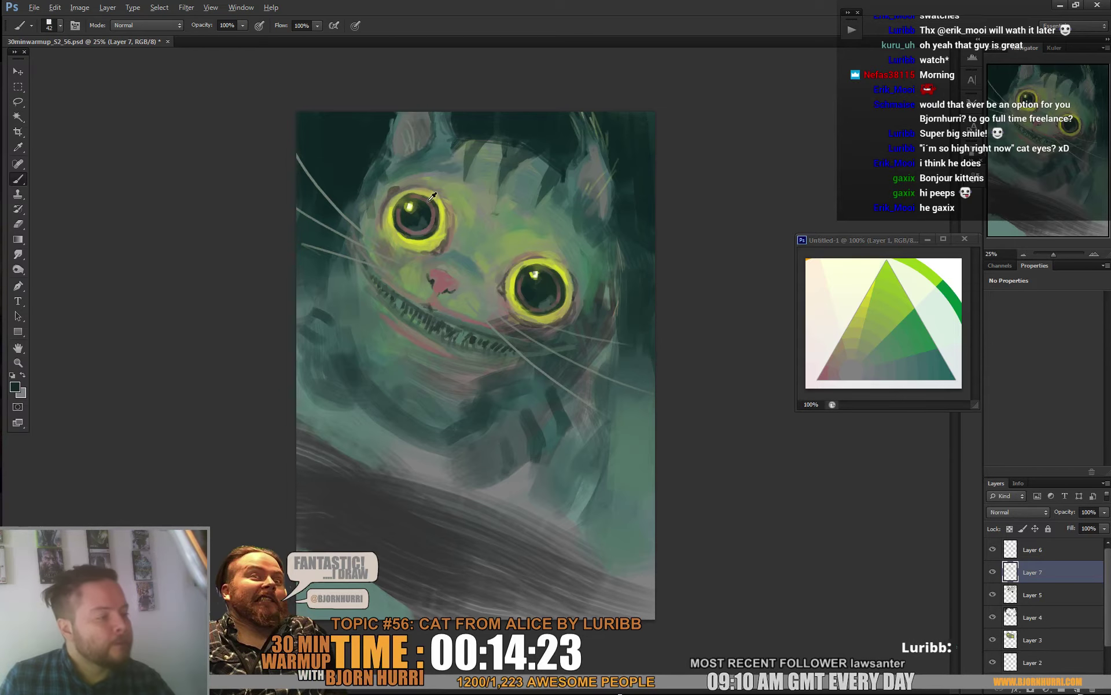
right_click(473, 173)
left_click(493, 201)
key("Return")
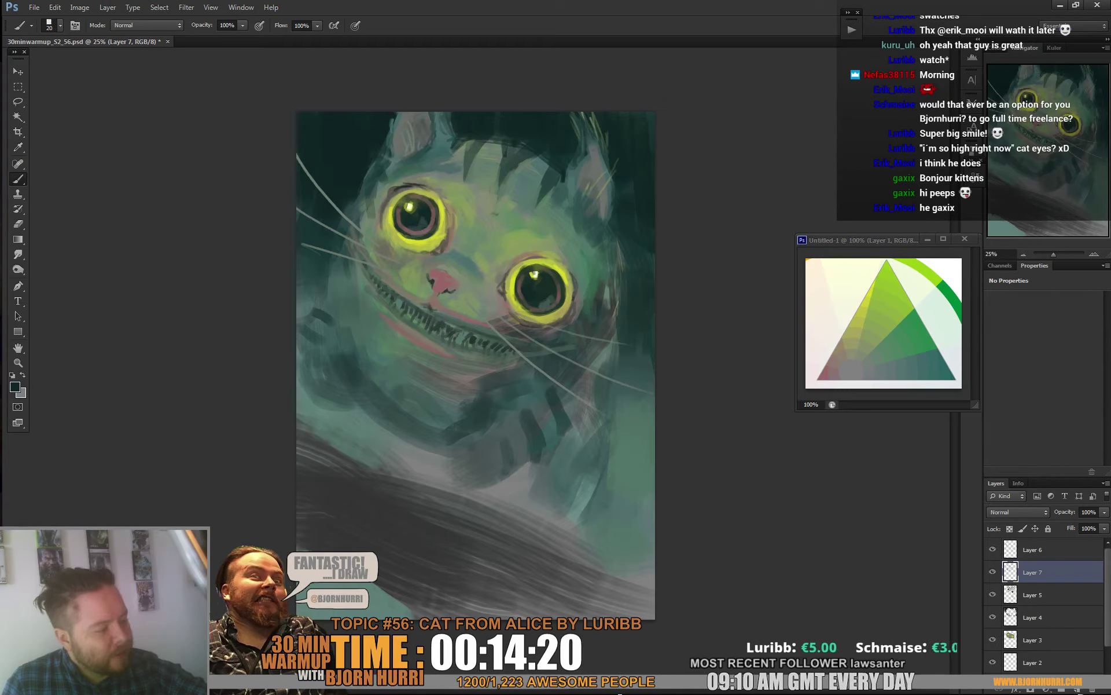
left_click(458, 236, "alt")
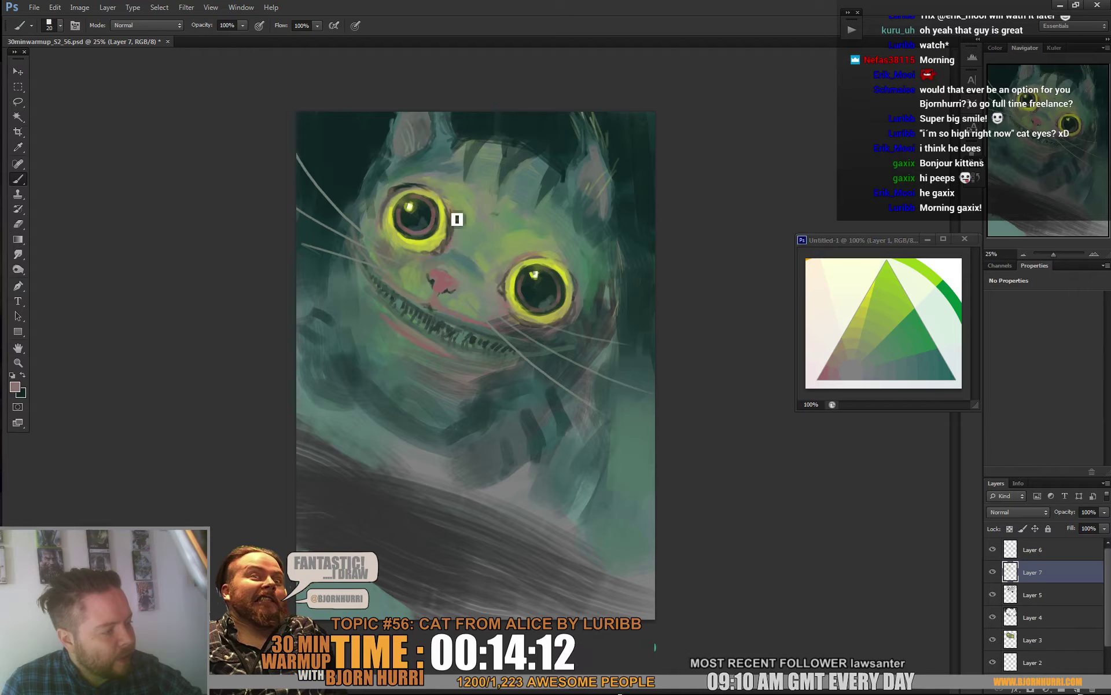
Step: Refine the shading around the cat's left-hand eye with sampled grey tones and add a cream highlight along its lower rim
left_click(460, 224, "alt")
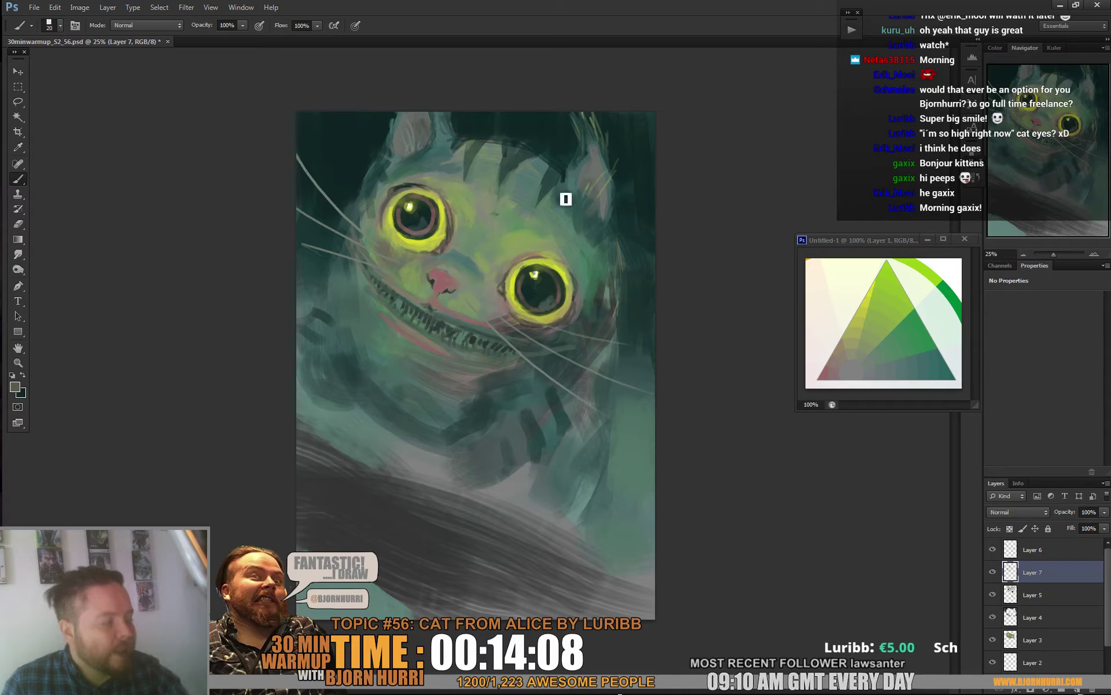
left_click(405, 184, "alt")
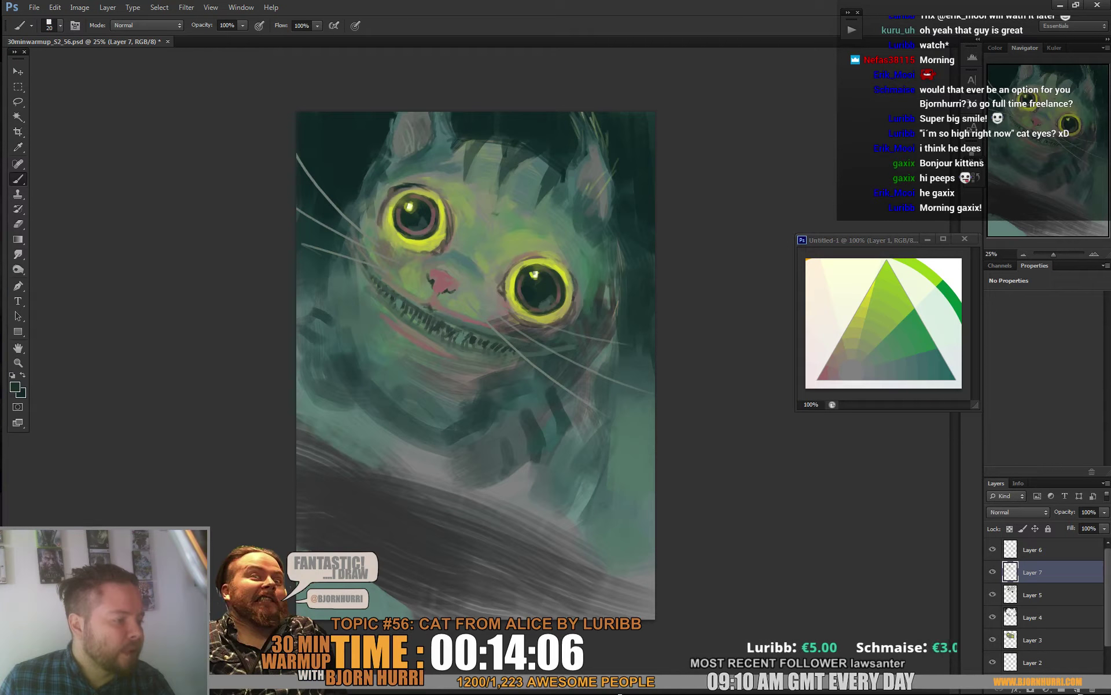
left_click(384, 212, "alt")
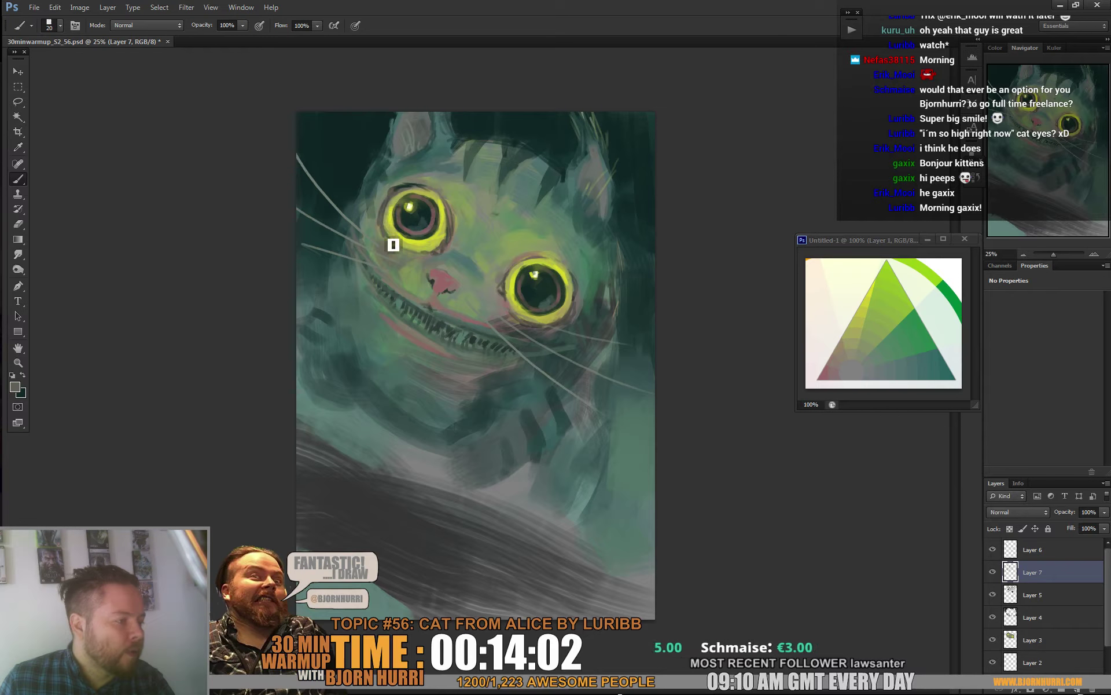
left_click(390, 232, "alt")
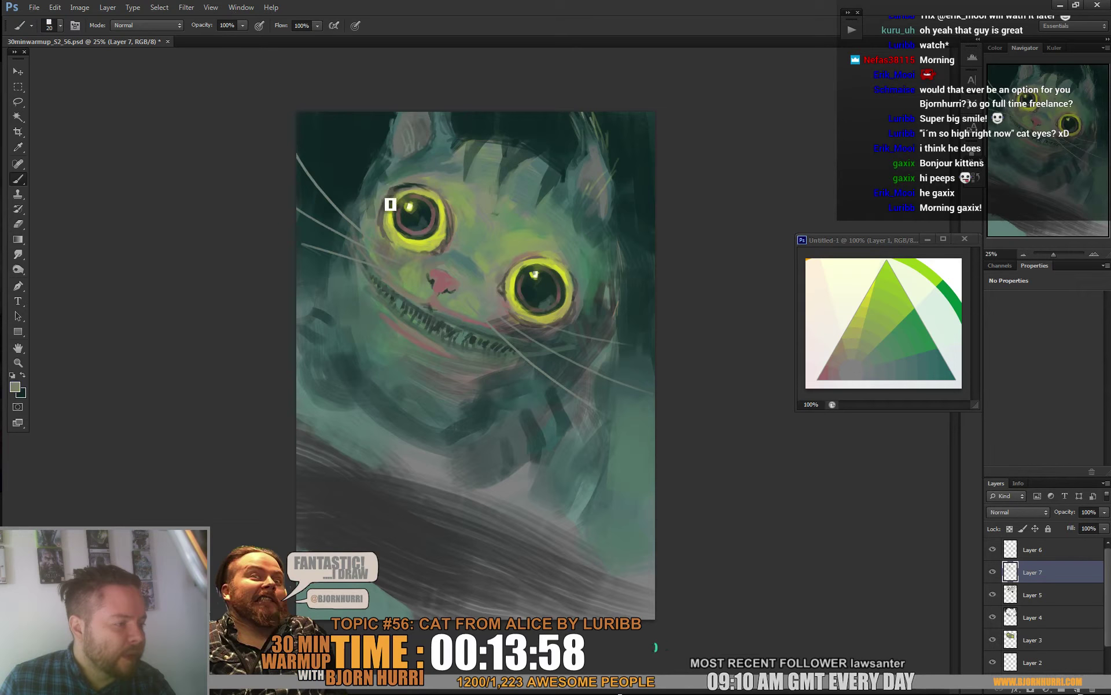
left_click(387, 215, "alt")
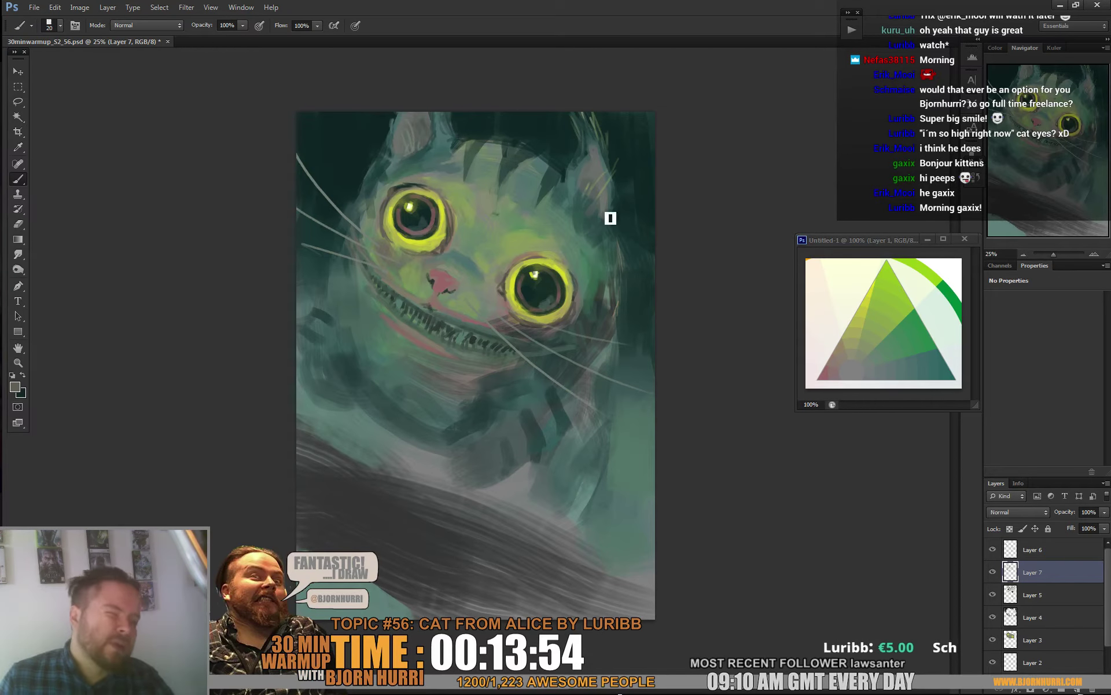
left_click(412, 200, "alt")
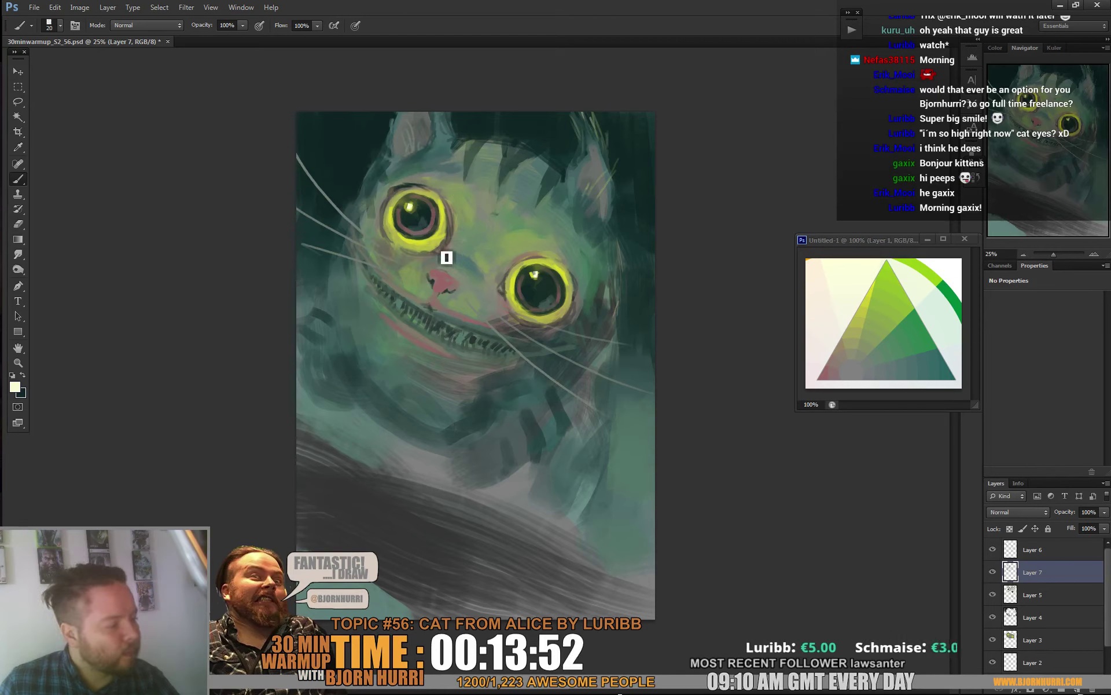
left_click_drag(438, 253, 414, 253)
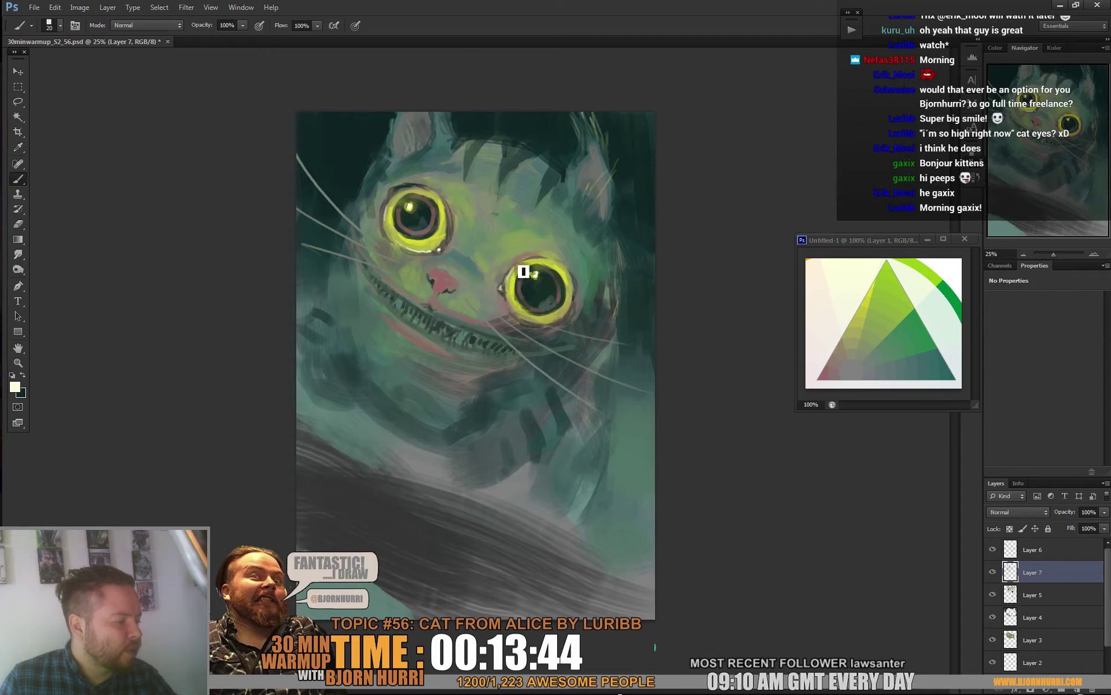
Step: Refine the skin around the cat's right-hand eye with sampled muted pink, grey and cream tones
key("x")
left_click(527, 254, "alt")
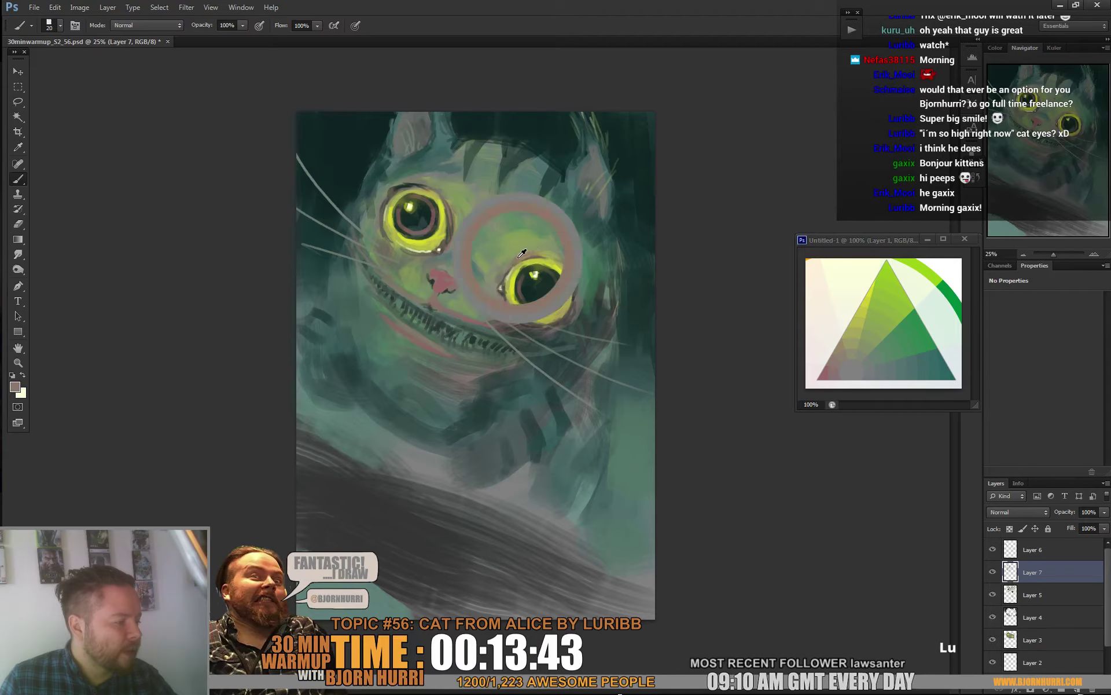
left_click(508, 295, "alt")
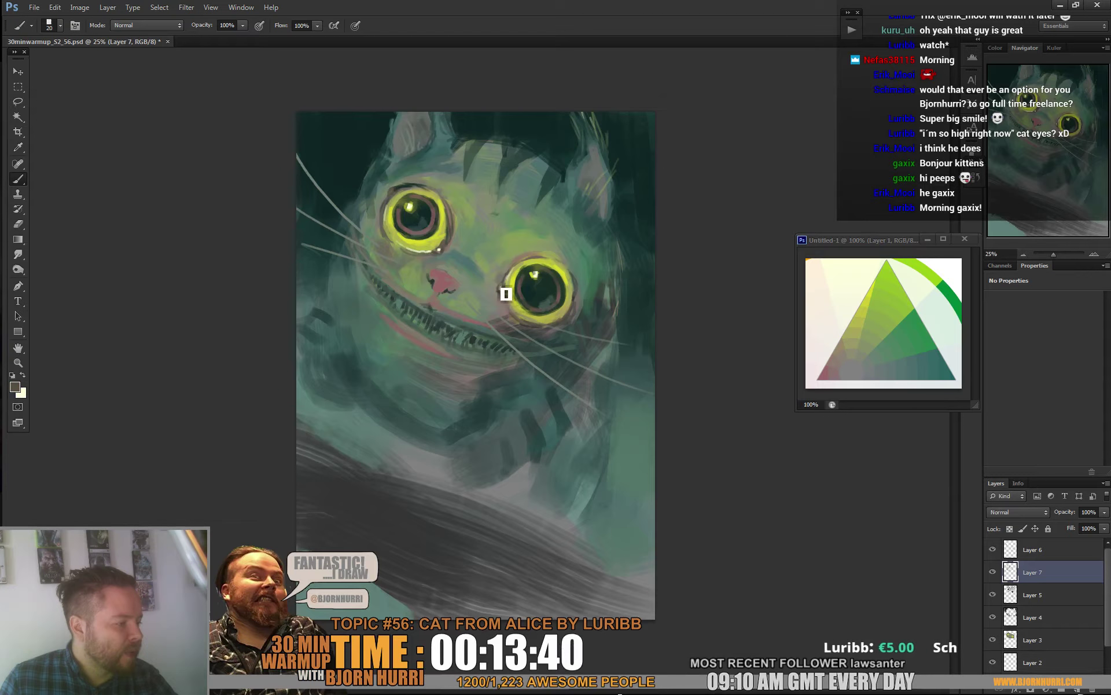
left_click(508, 301, "alt")
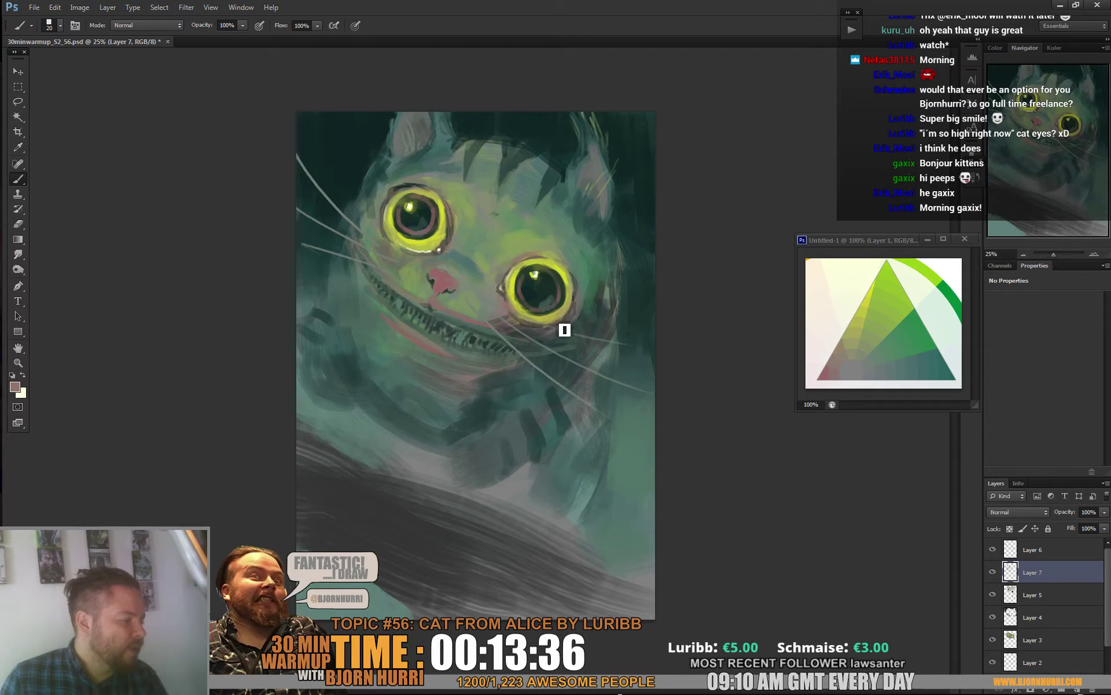
left_click(533, 276, "alt")
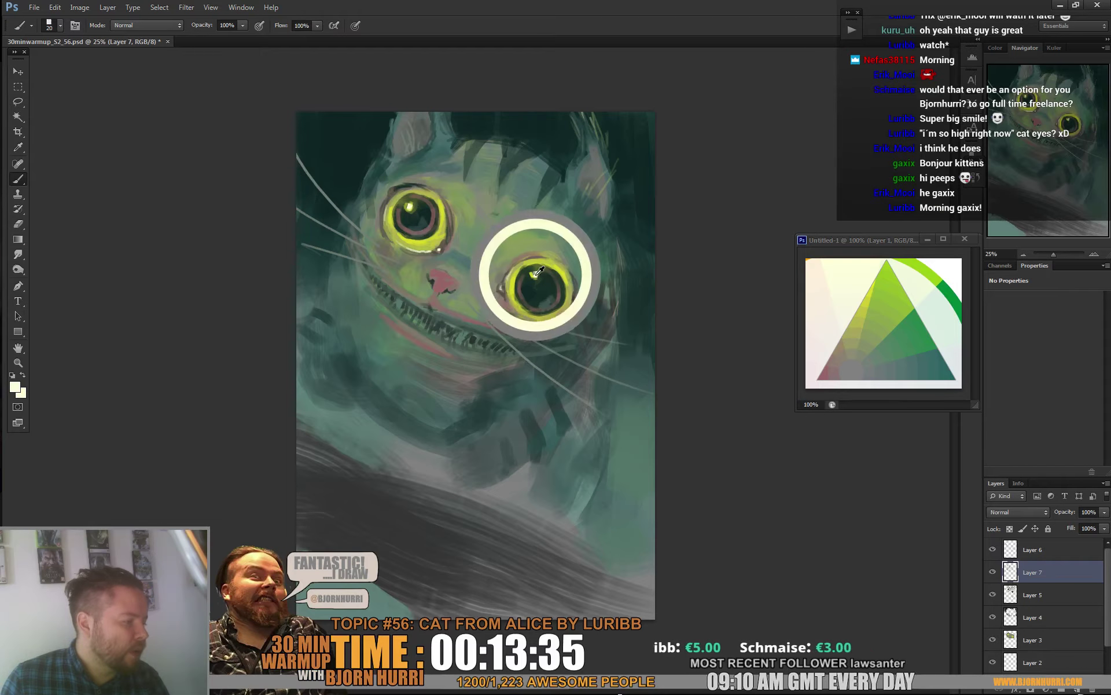
left_click(561, 321, "alt")
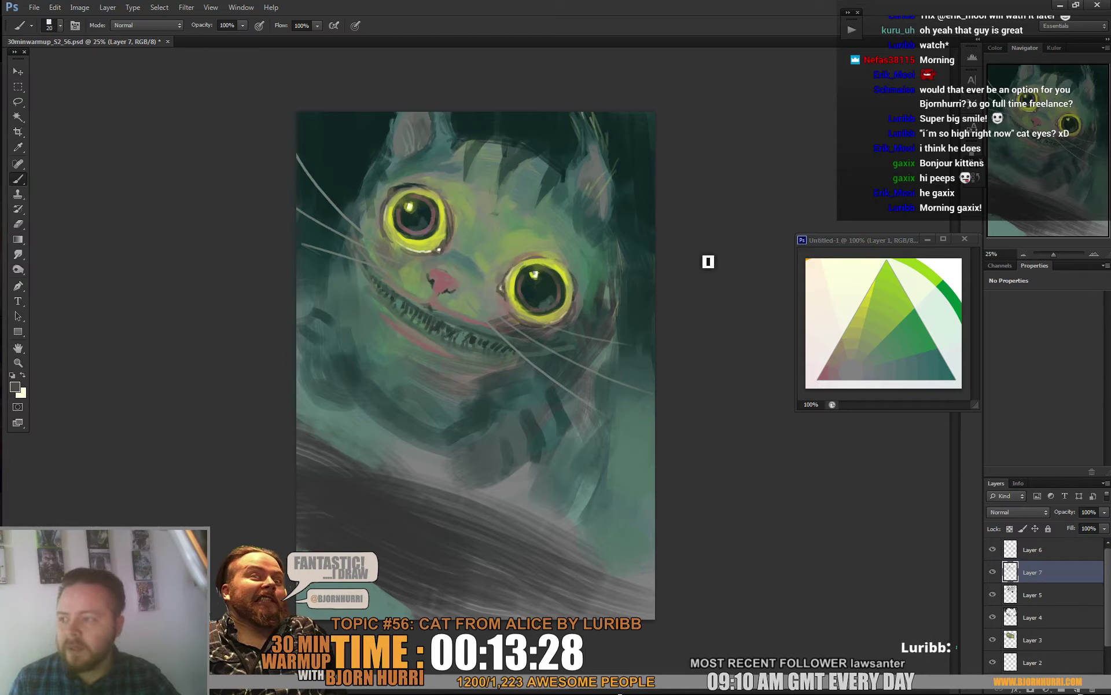
key("space")
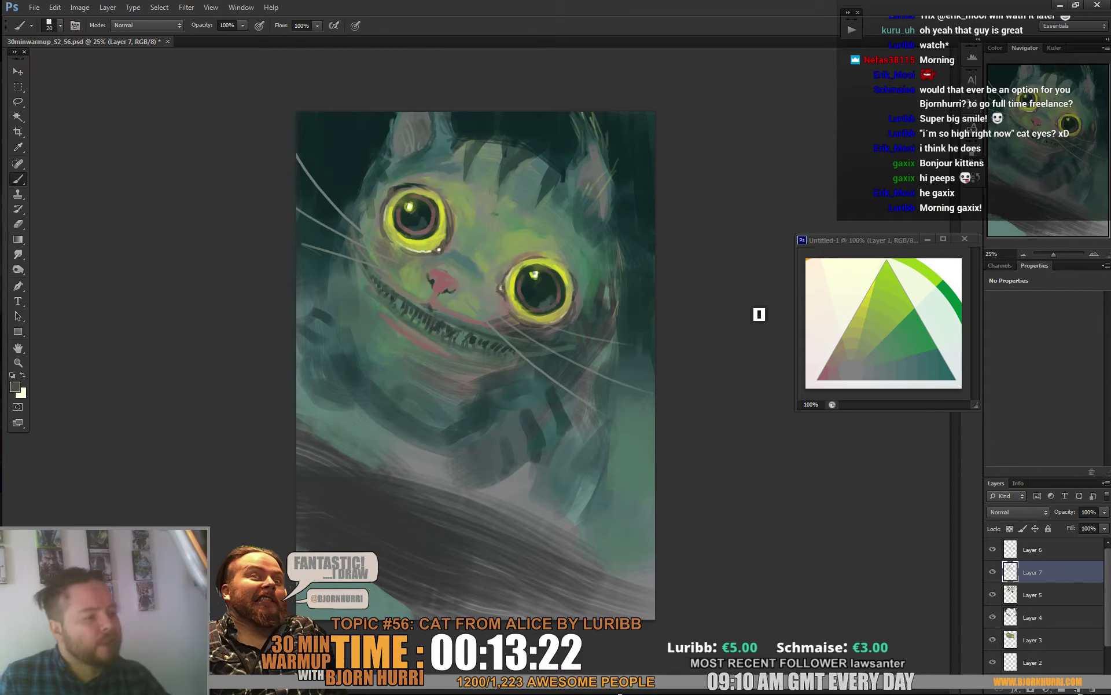
Step: Brush sampled teal over the dark background beside the cat's left-hand ear and cheek with the brush at 380 px
left_click(360, 214, "alt")
right_click(357, 192)
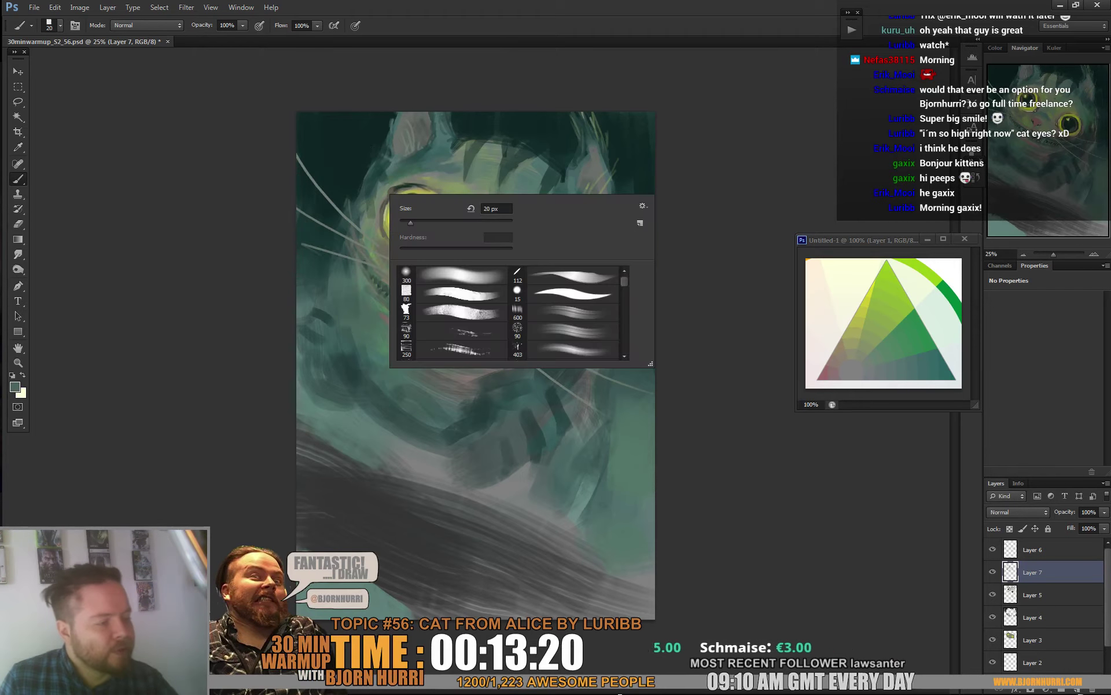
key("Return")
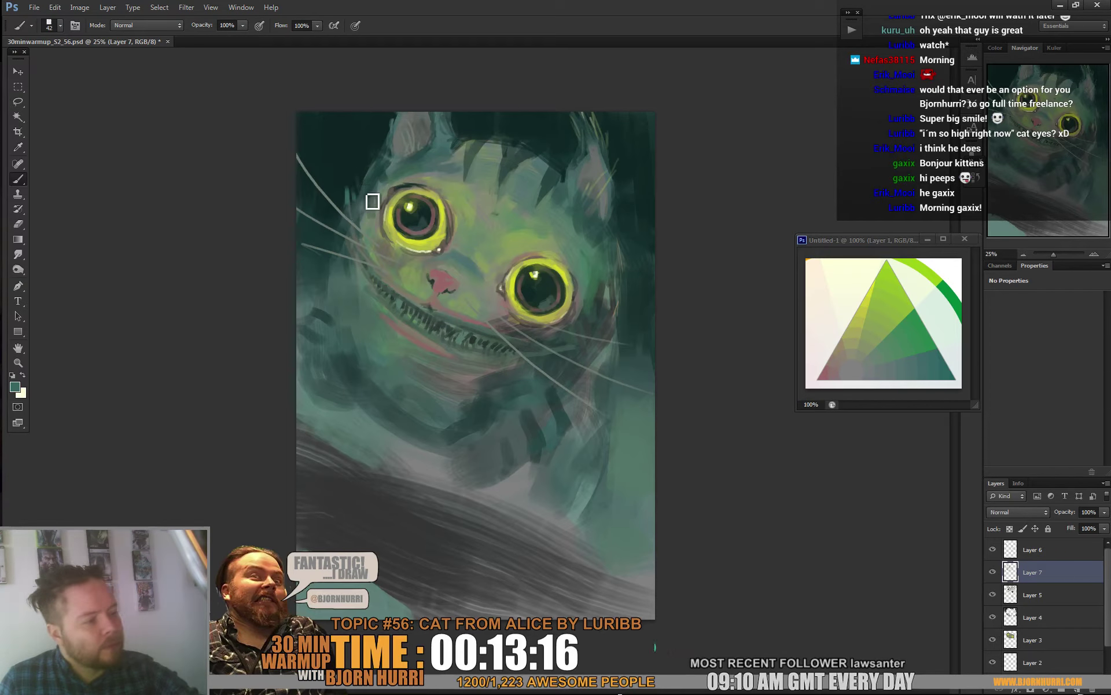
right_click(355, 234)
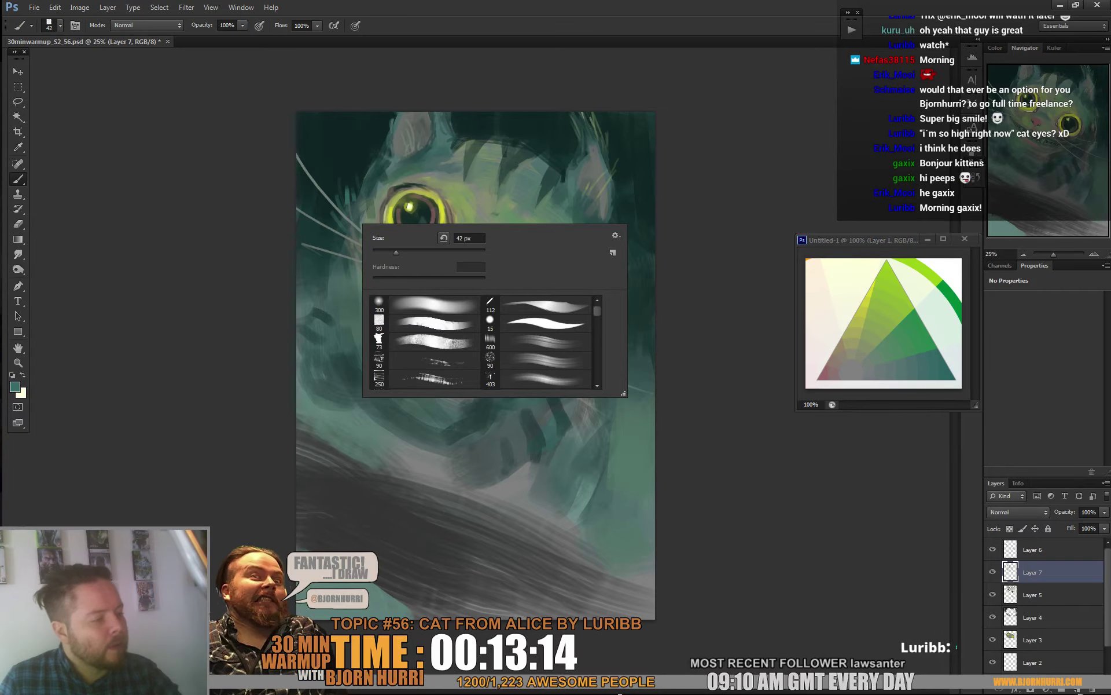
key("Escape")
right_click(383, 186)
left_click_drag(424, 204, 449, 204)
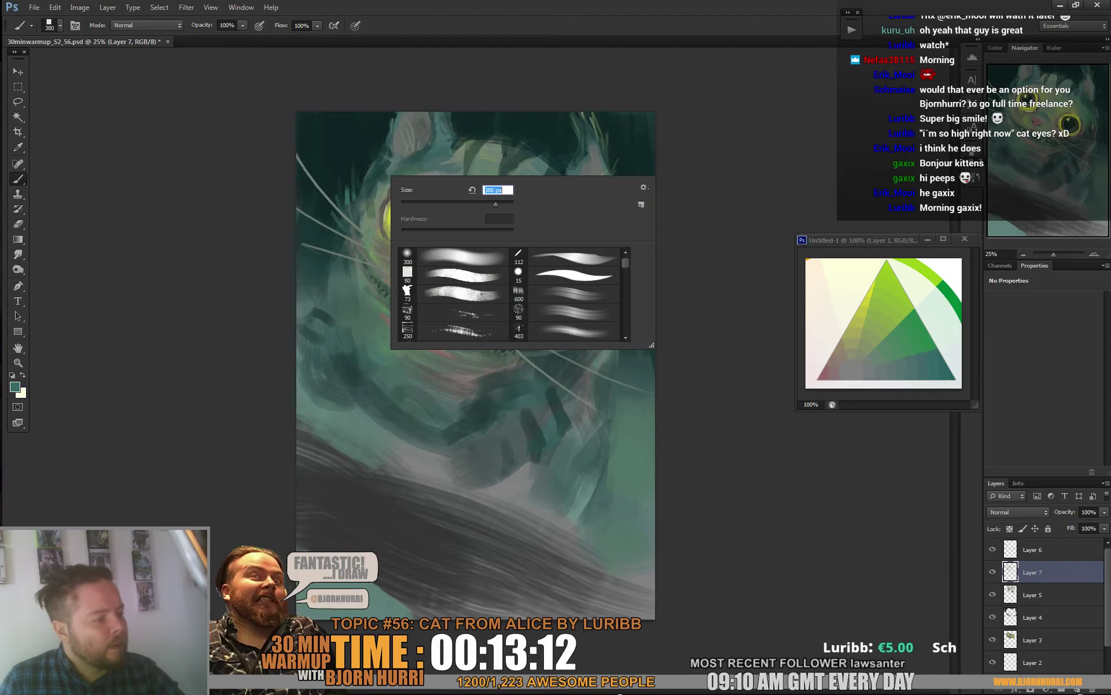
key("Return")
left_click_drag(354, 126, 368, 182)
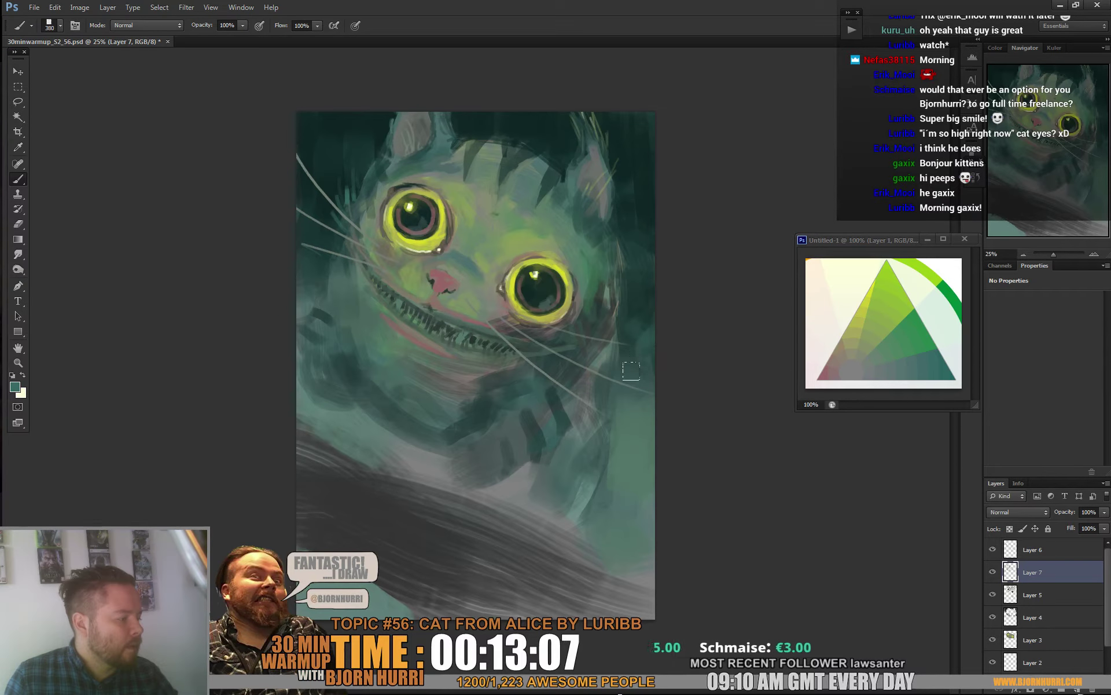
Step: Soften the cat's lower body and chest with sampled teal and grey tones, reducing the brush to 172 px
left_click(363, 429, "alt")
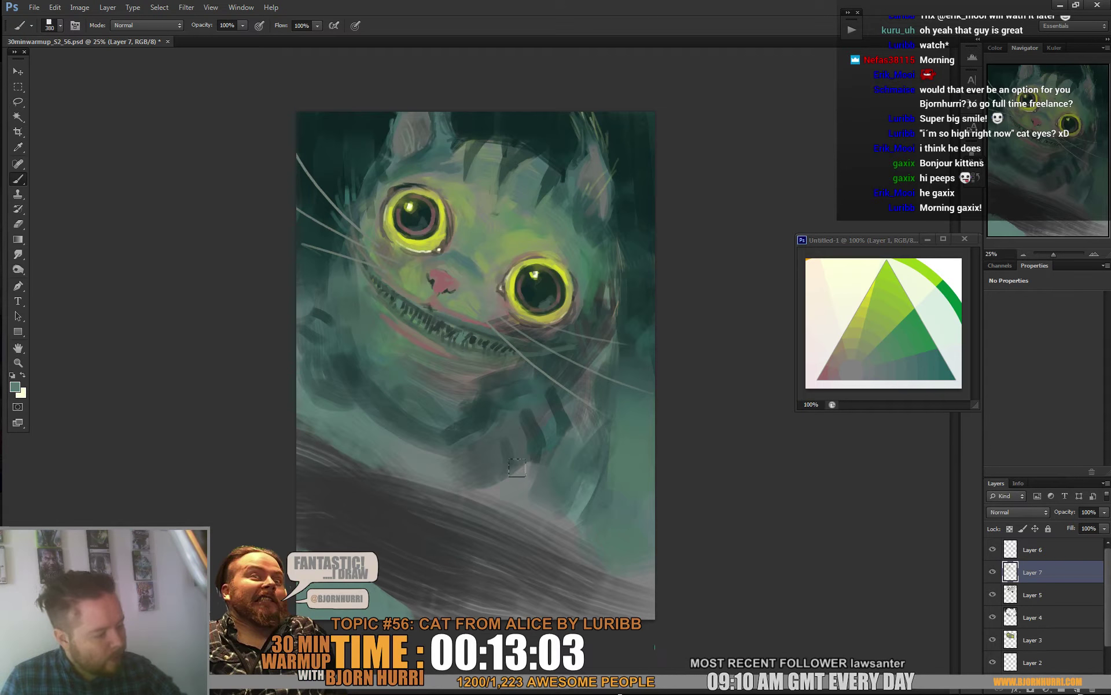
right_click(493, 415)
left_click(509, 512)
left_click(469, 381, "alt")
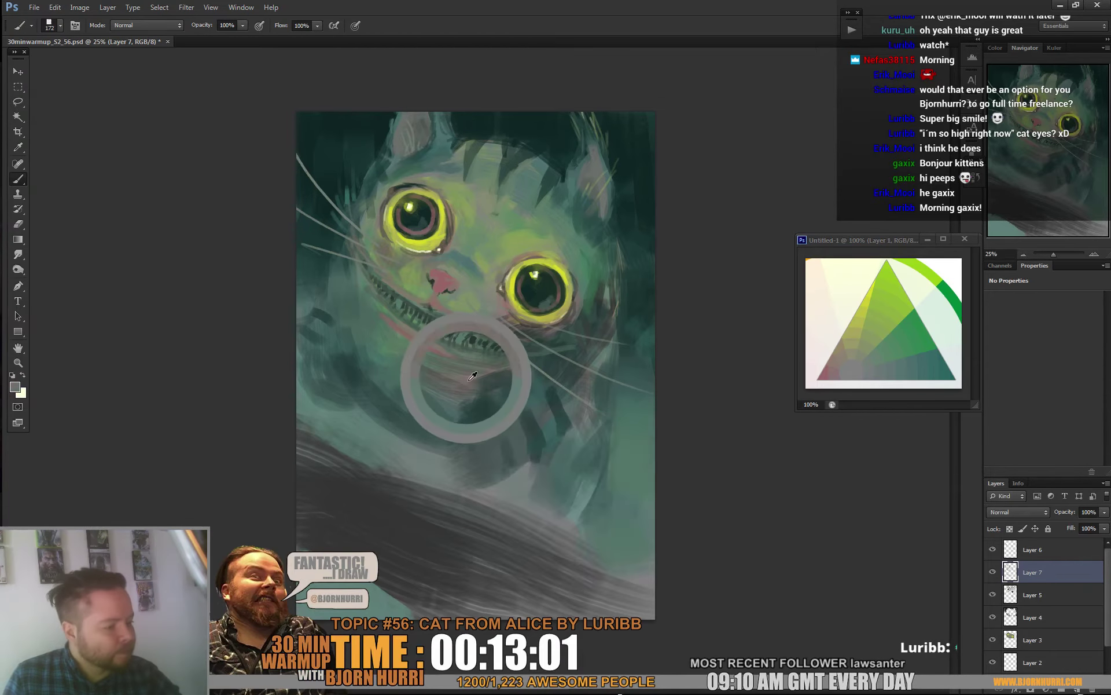
Step: Paint the dark teal contour under the cat's belly and around its left-hand foreleg with an 86 px brush
right_click(540, 438)
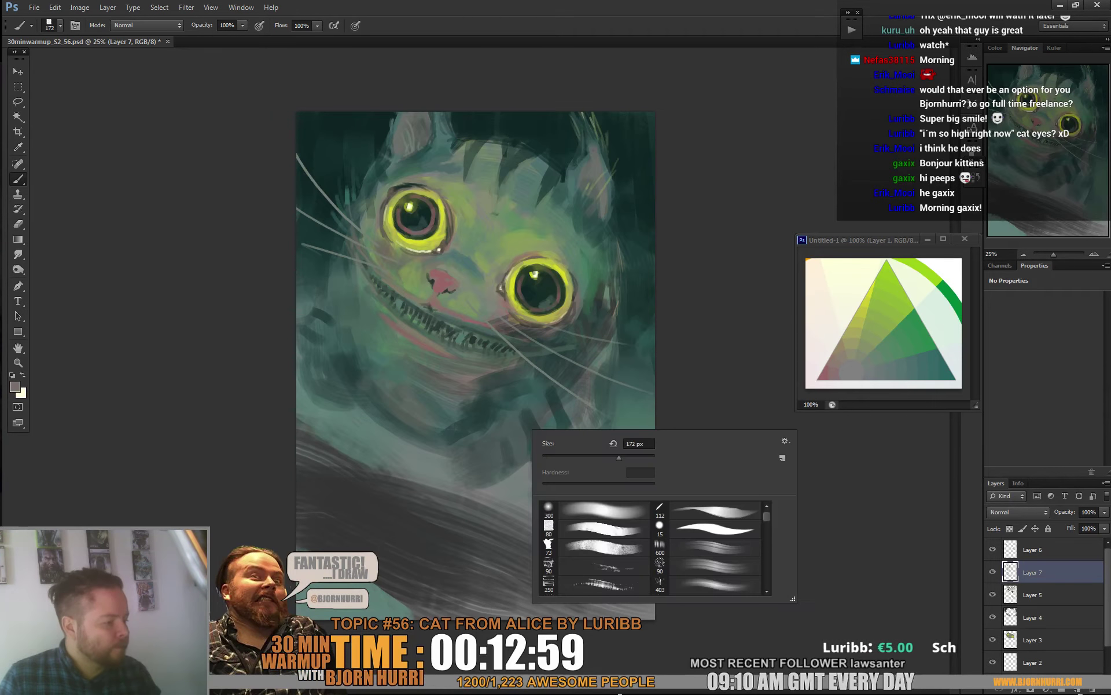
type("86")
key("Return")
left_click(628, 193, "alt")
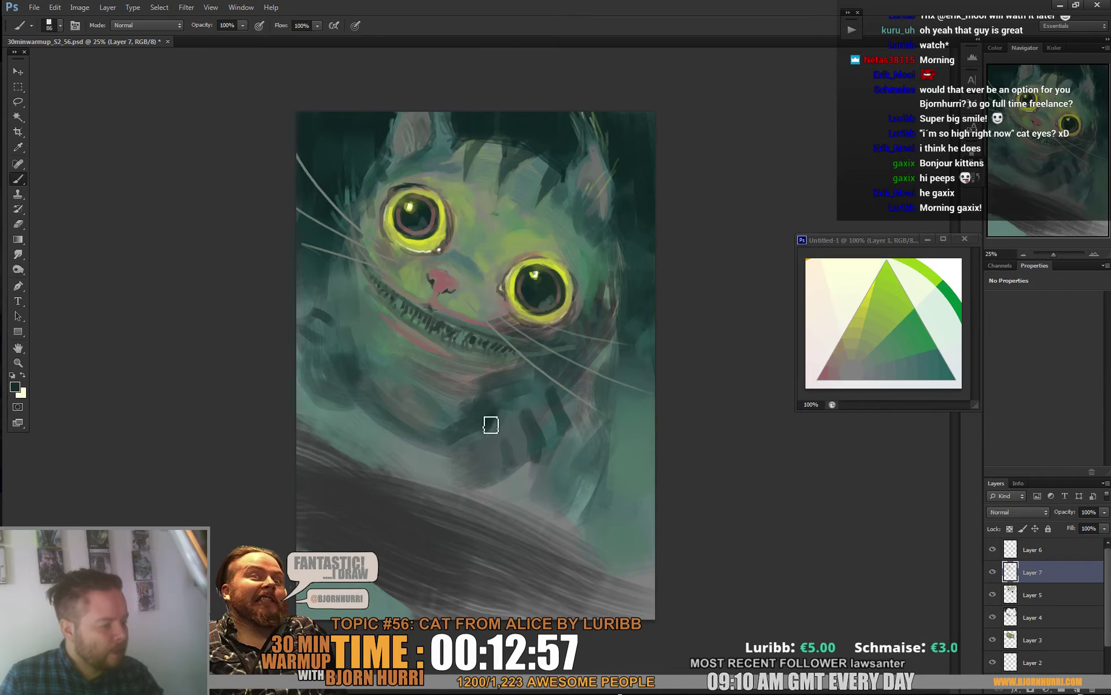
left_click_drag(432, 446, 453, 442)
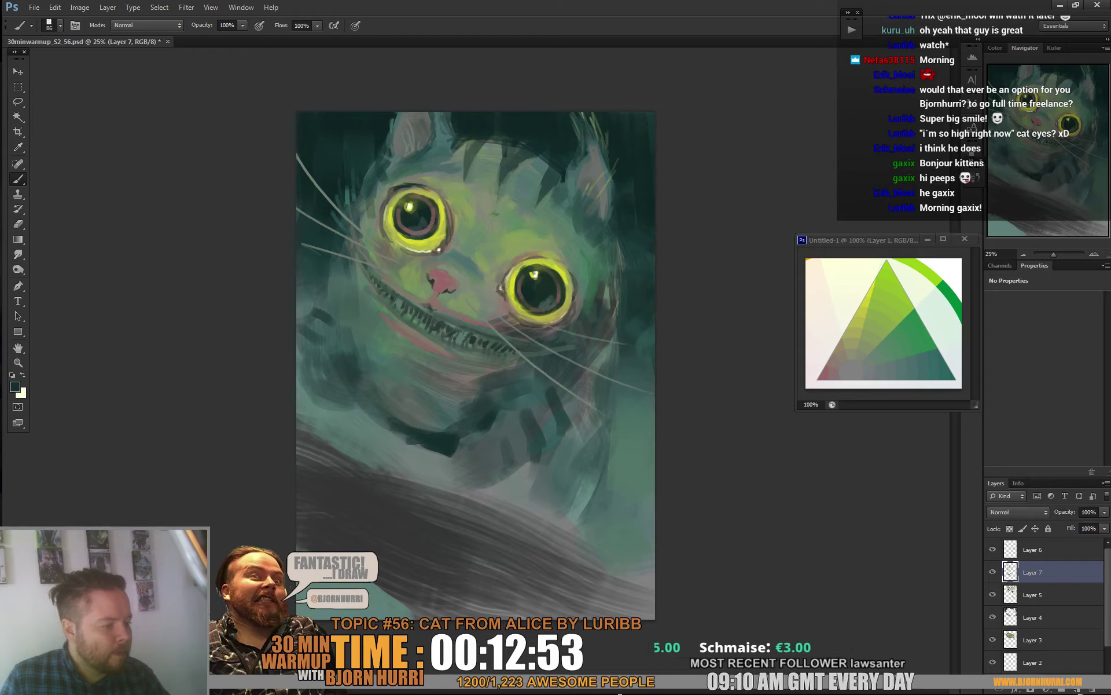
mouse_move(323, 385)
left_mouse_down()
mouse_move(367, 387)
mouse_move(383, 413)
left_mouse_up()
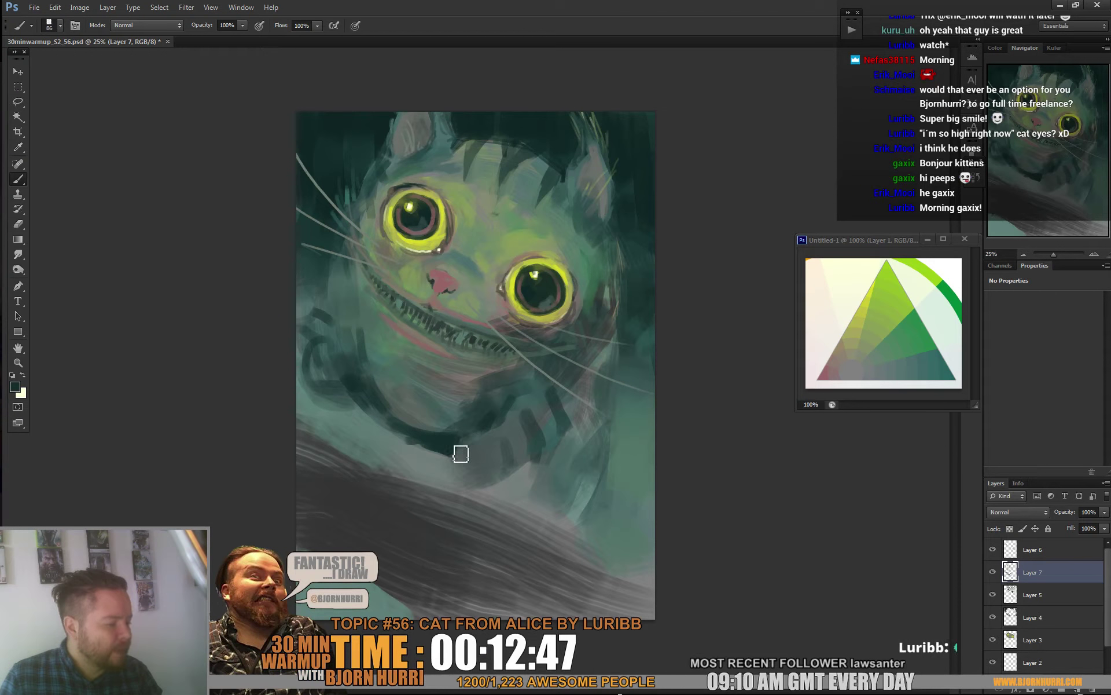
Step: Shape the front paw below the cat's chest with sampled grey tones
left_click(466, 477, "alt")
mouse_move(466, 476)
left_mouse_down()
mouse_move(464, 459)
mouse_move(483, 473)
mouse_move(503, 462)
mouse_move(514, 476)
left_mouse_up()
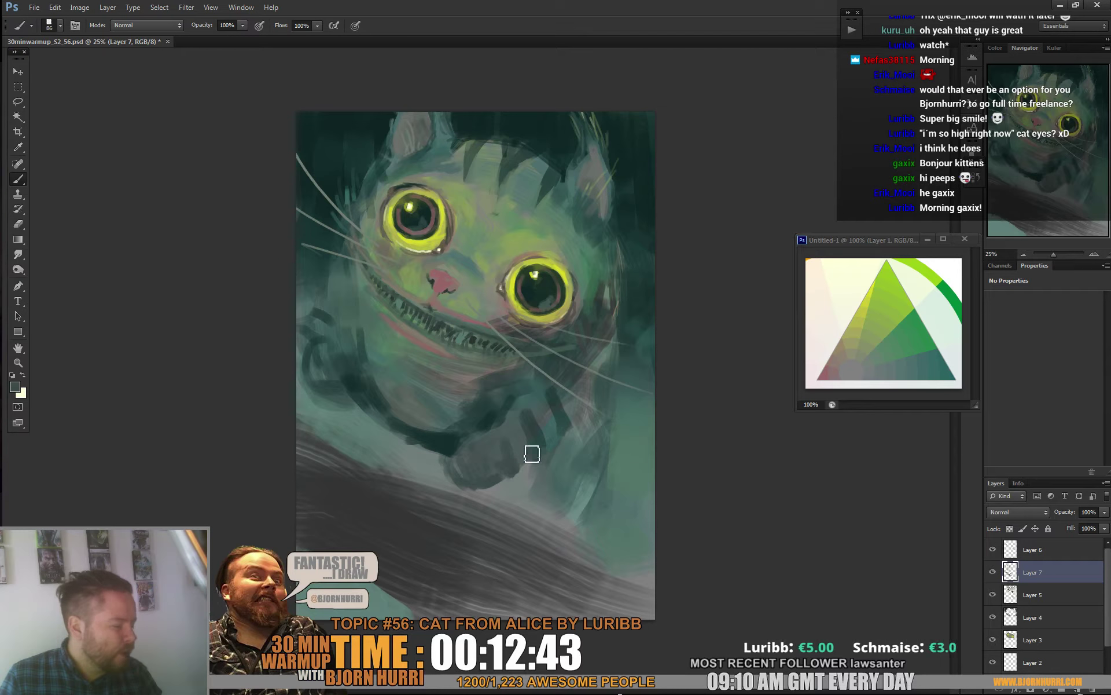
left_click(519, 429, "alt")
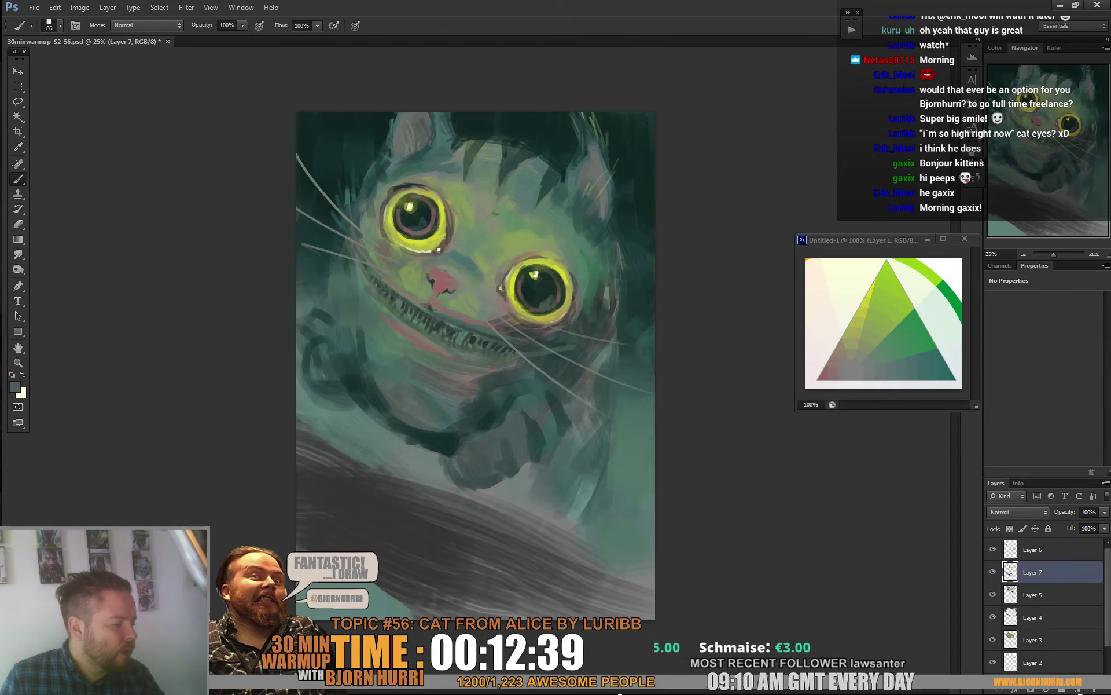
Step: Paint a second paw and leg in sampled dark teal beside the front paw, above the branch
left_click(492, 419, "alt")
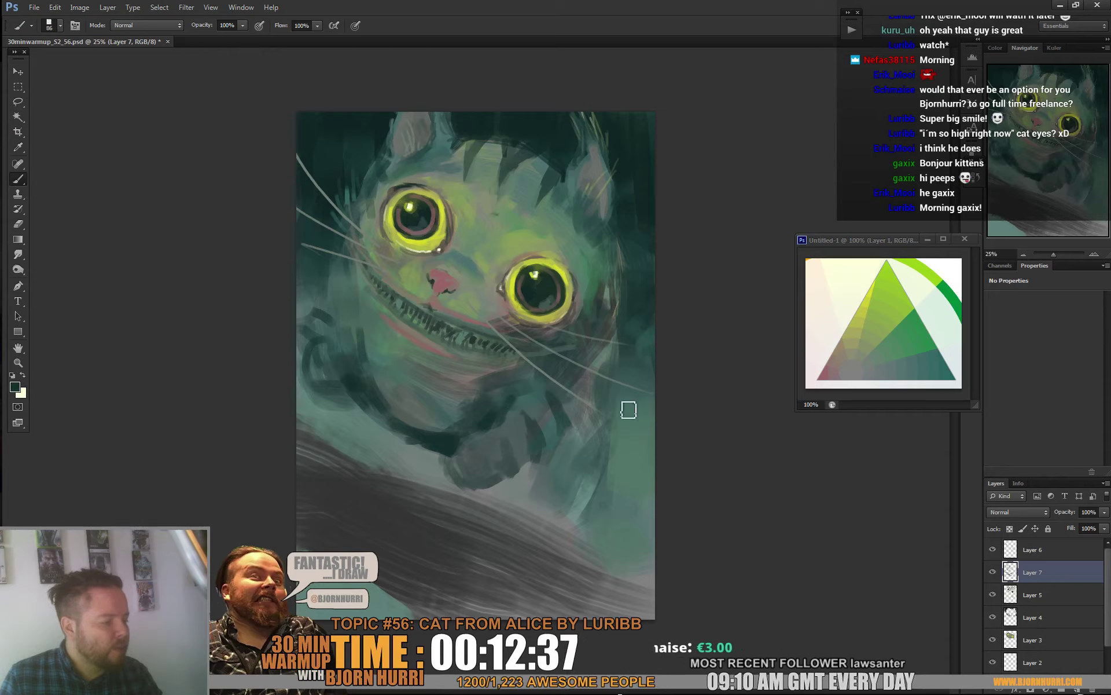
mouse_move(527, 471)
left_mouse_down()
mouse_move(565, 448)
mouse_move(517, 480)
mouse_move(573, 471)
mouse_move(530, 496)
mouse_move(578, 468)
mouse_move(538, 512)
mouse_move(535, 475)
mouse_move(526, 504)
mouse_move(554, 506)
mouse_move(522, 485)
mouse_move(537, 504)
mouse_move(562, 494)
left_mouse_up()
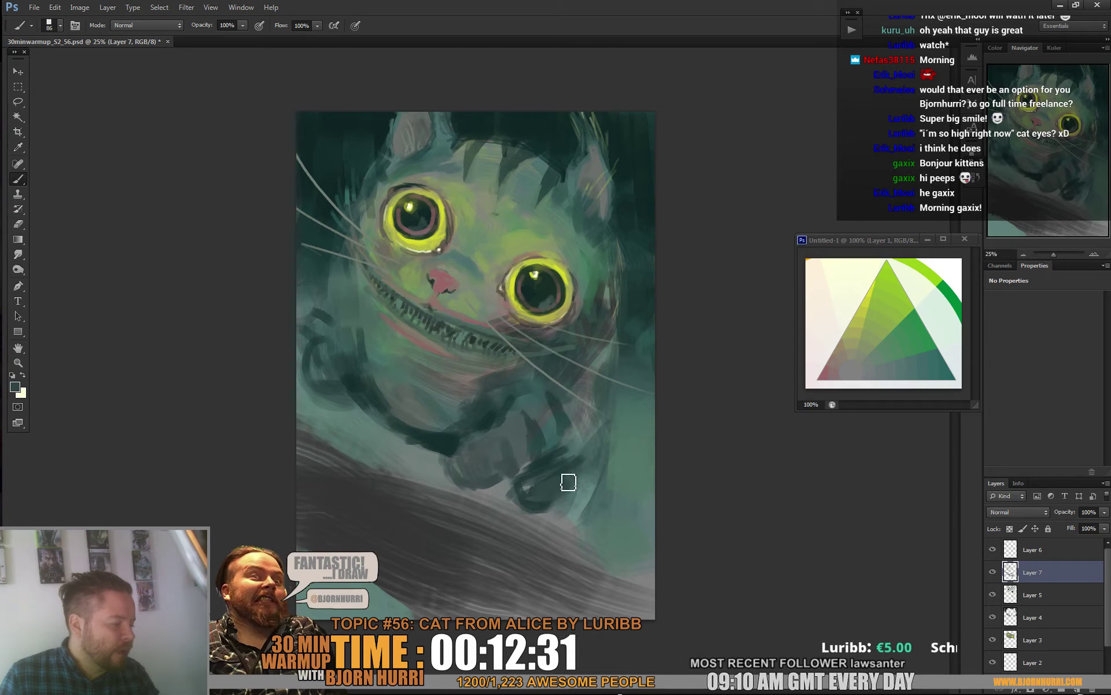
left_click_drag(588, 431, 577, 464)
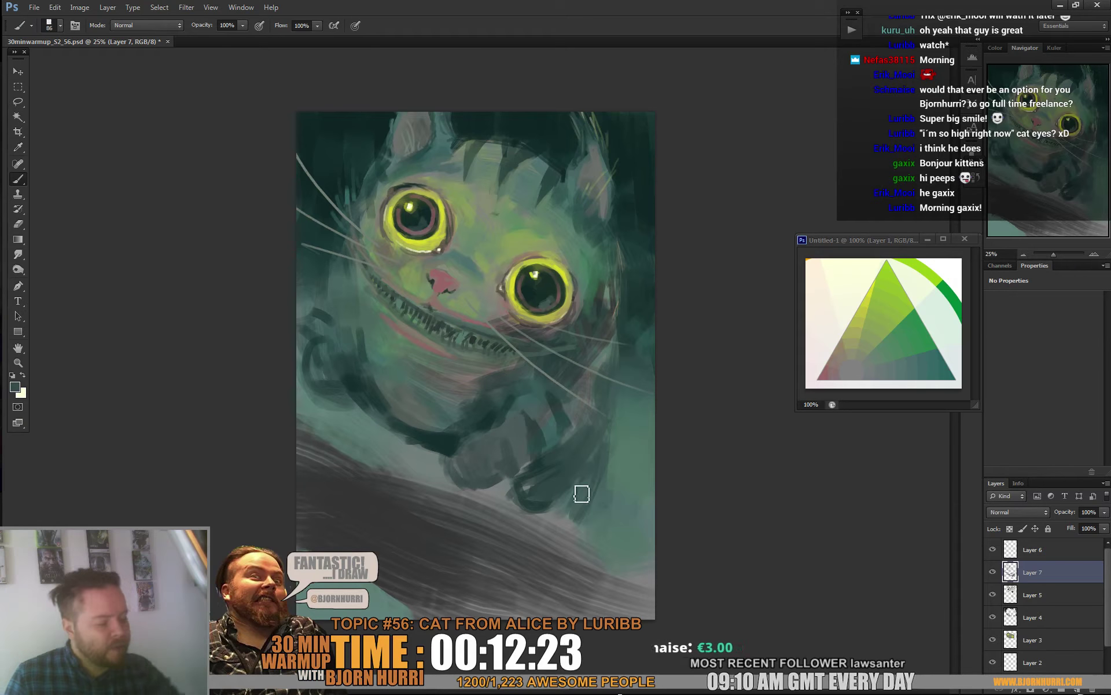
Step: Block in brown and dark teal strokes over the grey branch beneath the cat with a 349 px brush
left_click(404, 525, "alt")
left_click(15, 387)
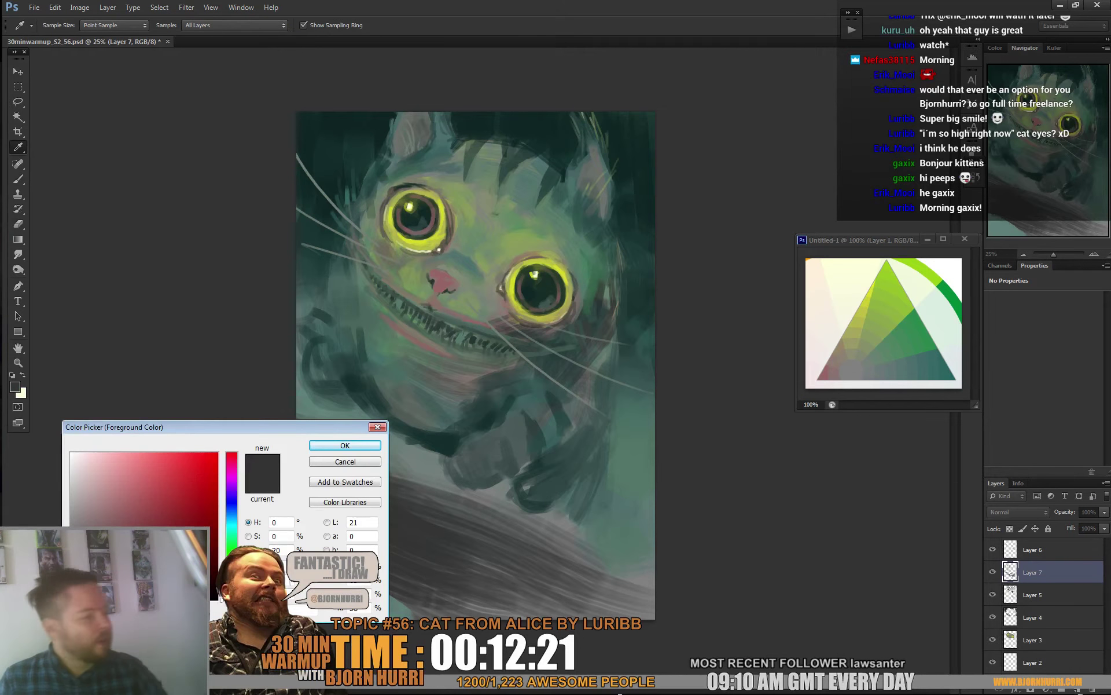
key("Return")
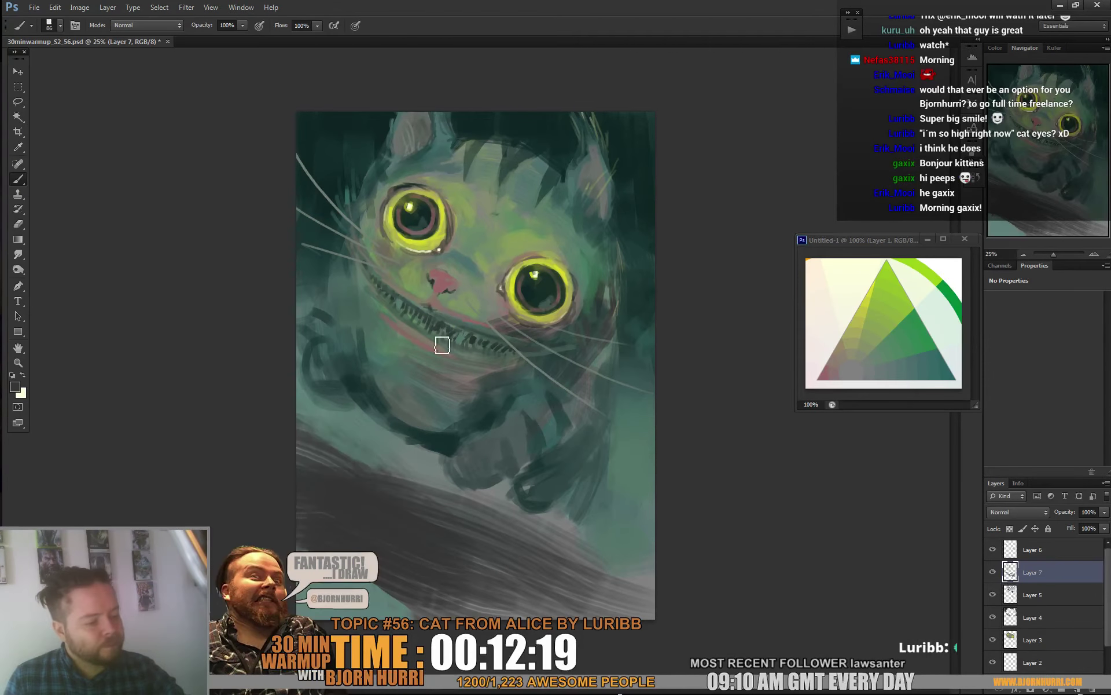
right_click(437, 330)
key("Return")
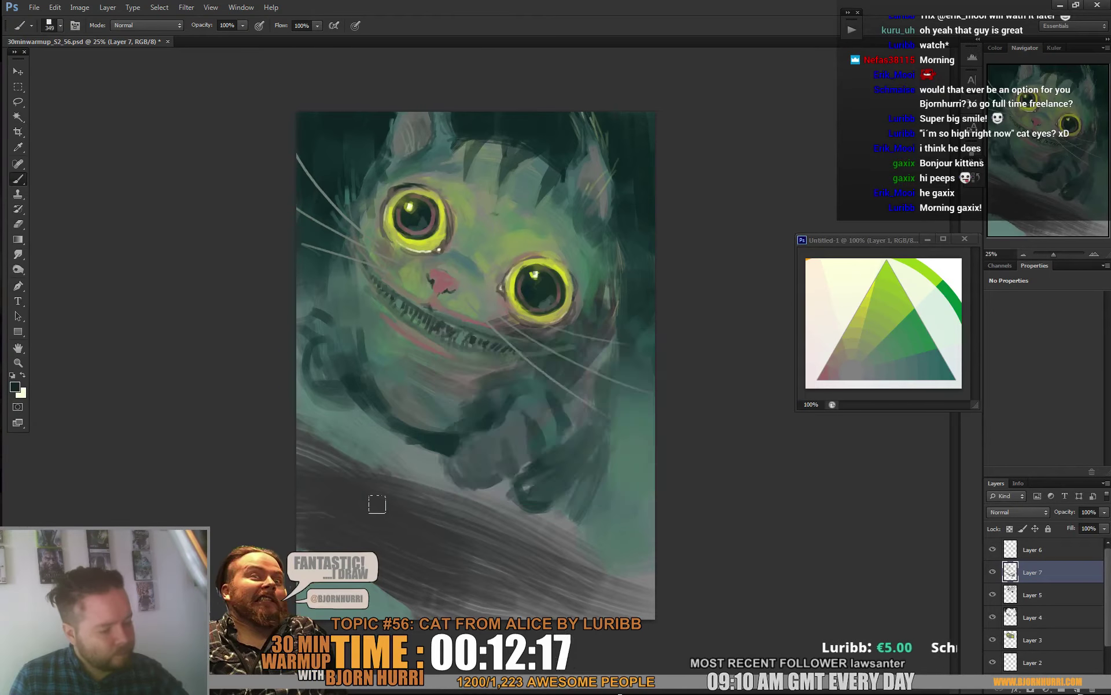
mouse_move(377, 504)
left_mouse_down()
mouse_move(357, 487)
mouse_move(418, 515)
mouse_move(412, 485)
mouse_move(505, 517)
mouse_move(478, 521)
mouse_move(500, 537)
mouse_move(590, 568)
mouse_move(555, 569)
mouse_move(543, 529)
mouse_move(630, 570)
mouse_move(515, 527)
mouse_move(509, 549)
mouse_move(477, 547)
mouse_move(570, 575)
mouse_move(443, 542)
mouse_move(280, 435)
mouse_move(287, 458)
mouse_move(280, 417)
left_mouse_up()
Step: Blend the brown and dark patches of the branch with tones sampled from it, using the 349 px brush
left_click(330, 472, "alt")
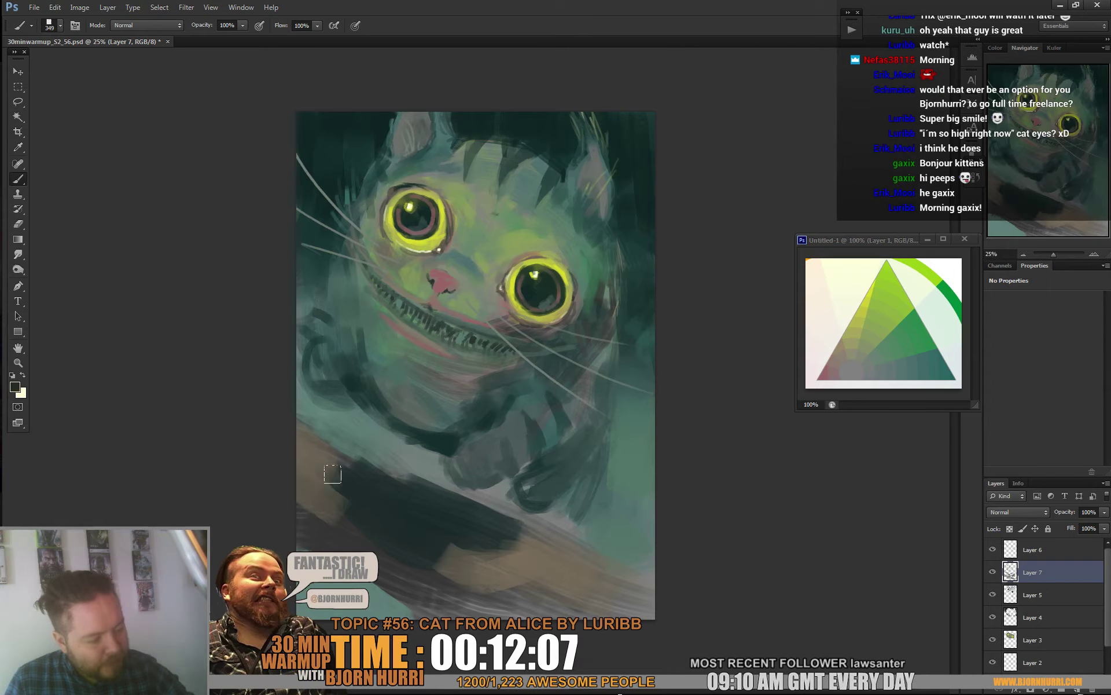
left_click(380, 555, "alt")
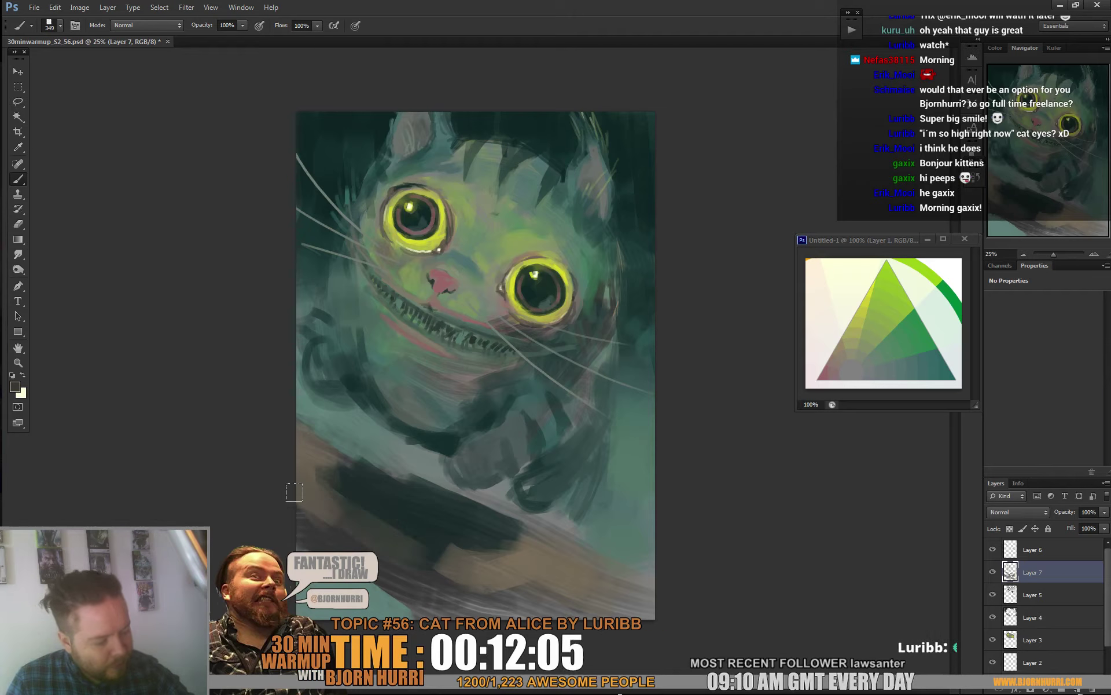
left_click(401, 515, "alt")
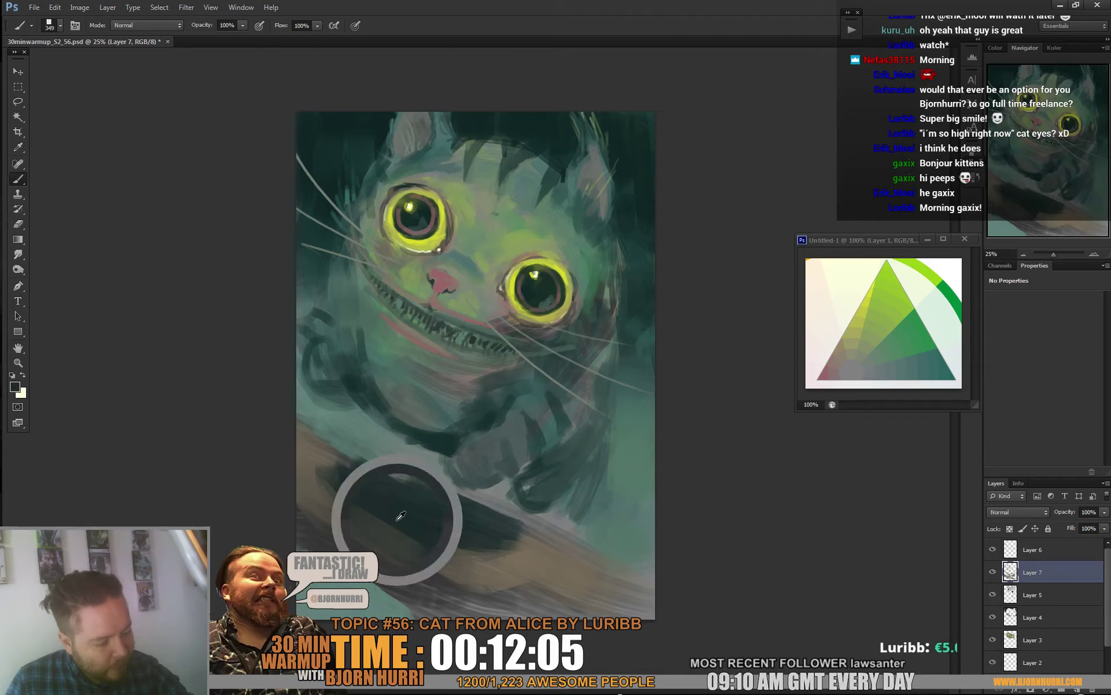
left_click(358, 548, "alt")
left_click_drag(316, 503, 332, 513)
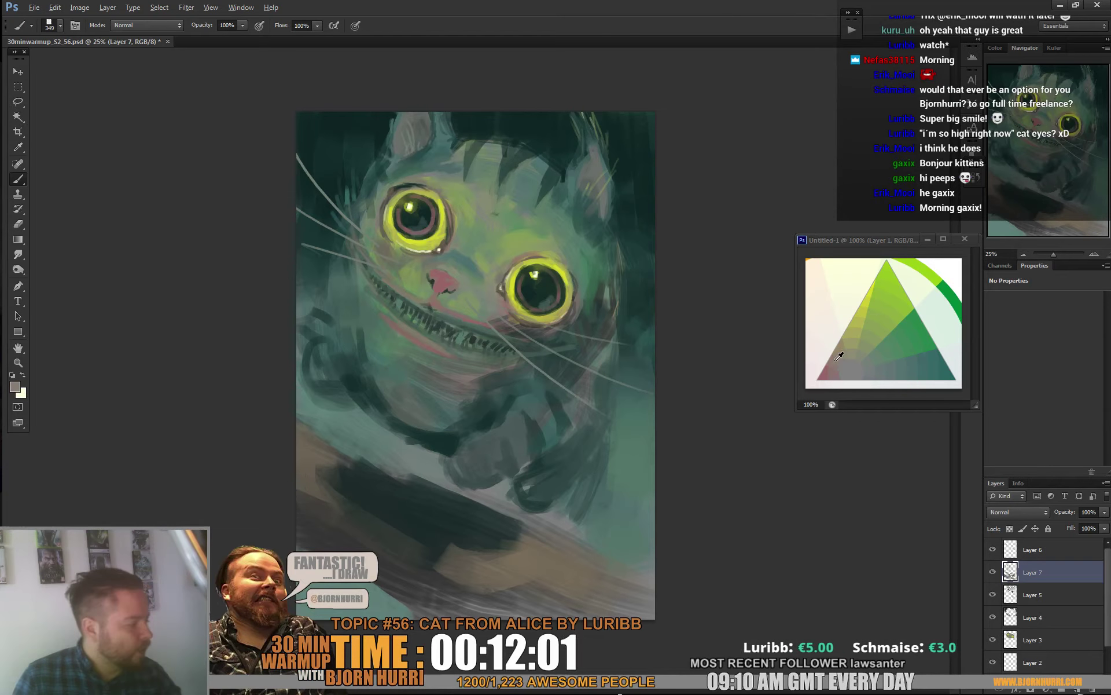
Step: Paint light and dark reddish-brown bark strokes on the left end of the branch with a 54 px brush
right_click(458, 482)
key("Return")
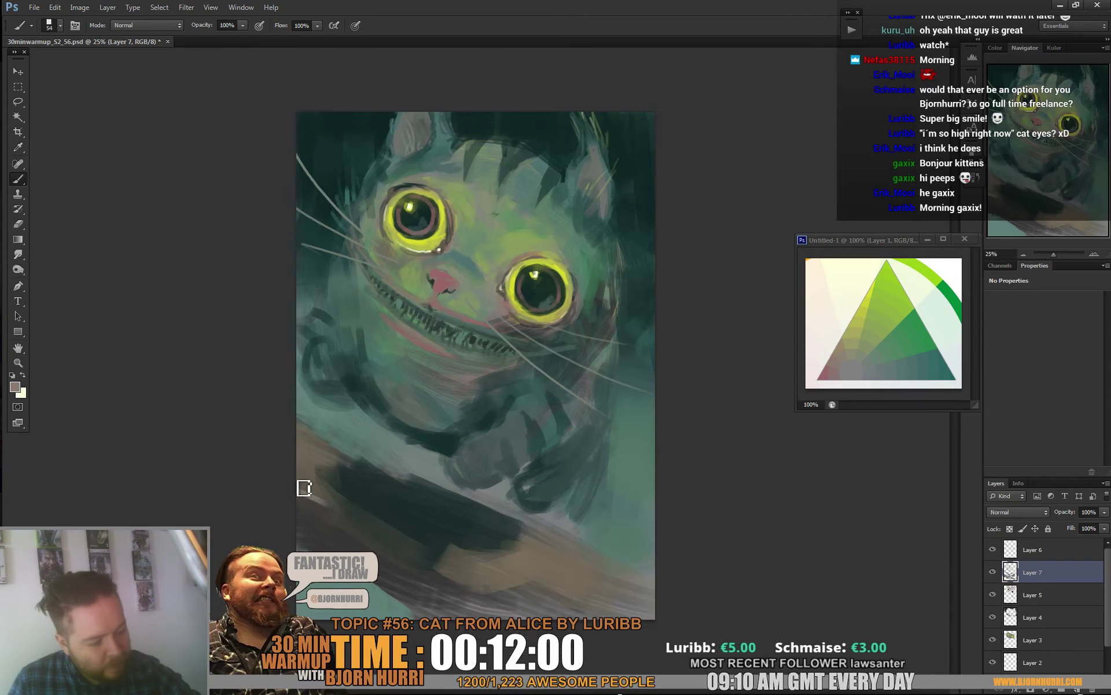
left_click(833, 356, "alt")
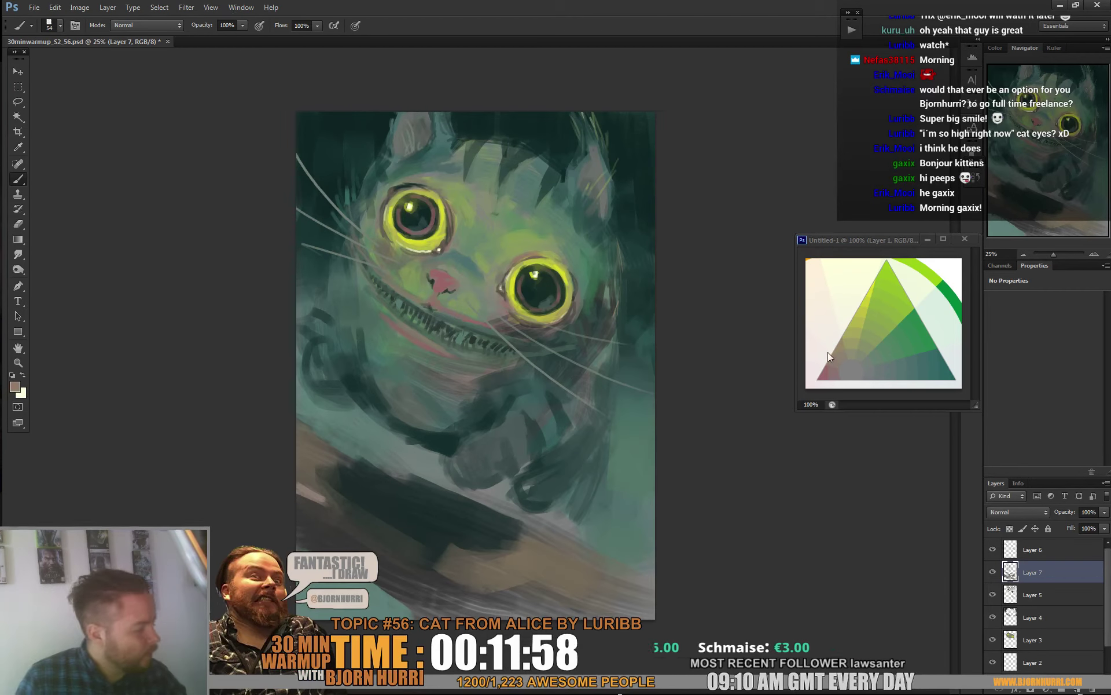
left_click(16, 388)
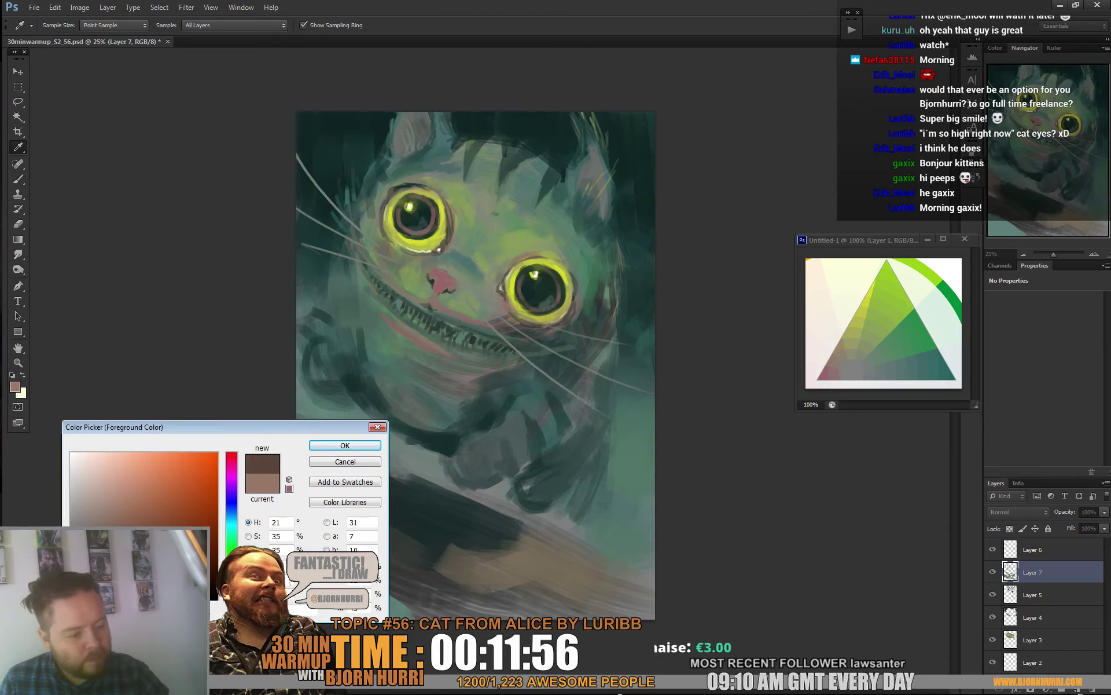
key("Return")
key("b")
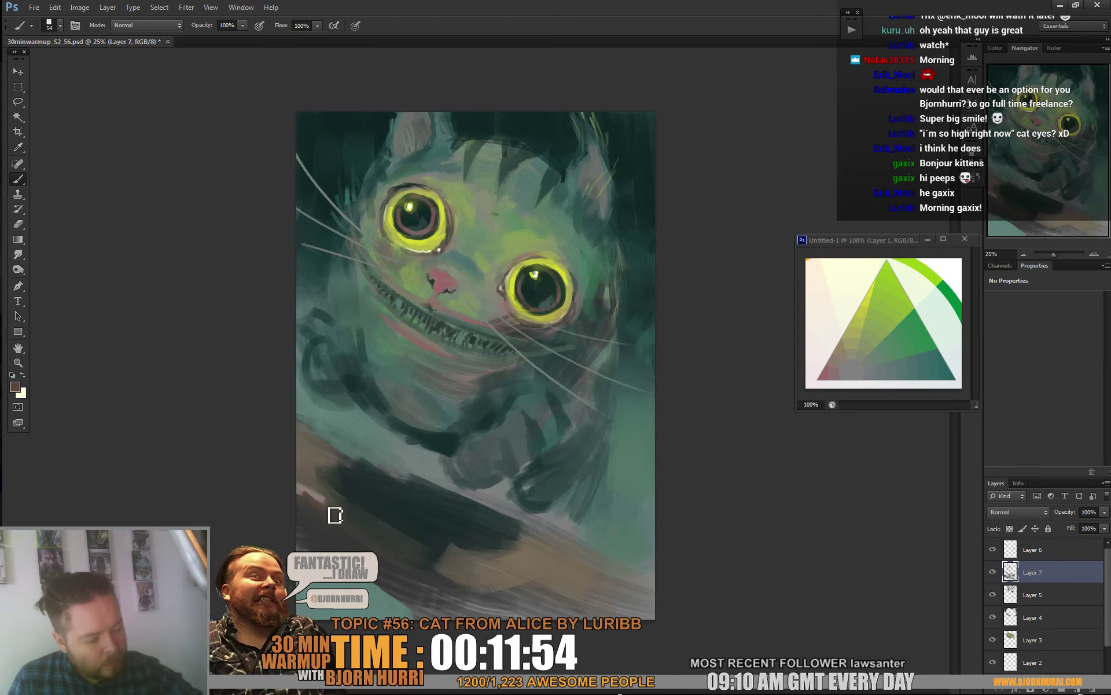
left_click_drag(335, 515, 375, 541)
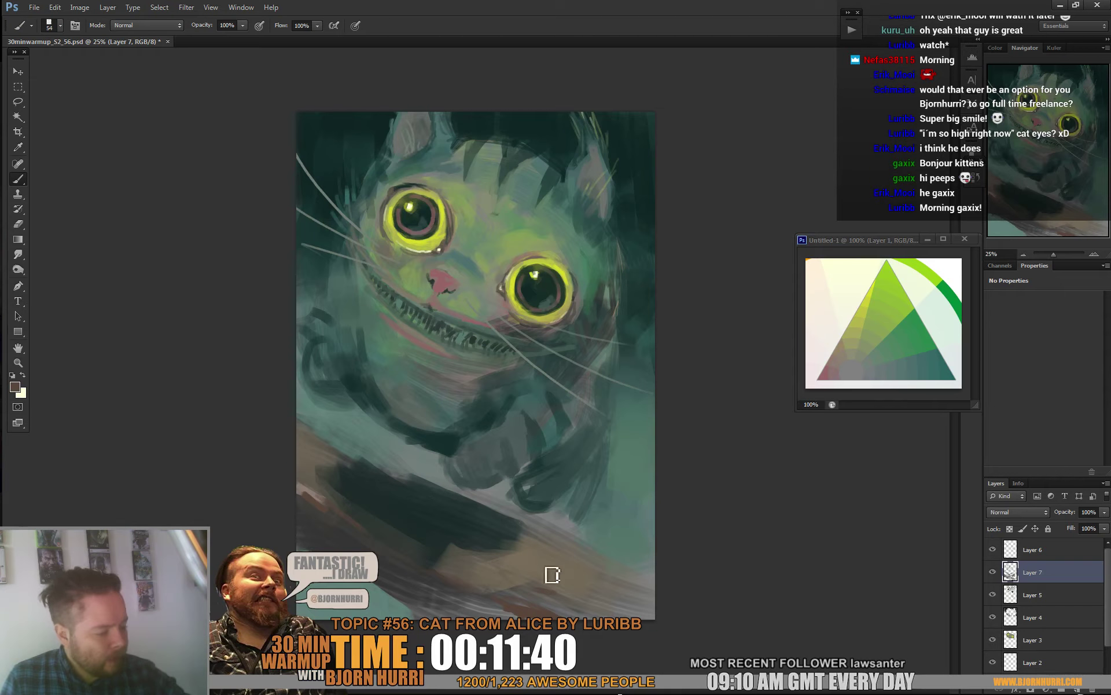
Step: Add sampled grey-brown strokes to the right end and along the upper edge of the branch
left_click(586, 562, "alt")
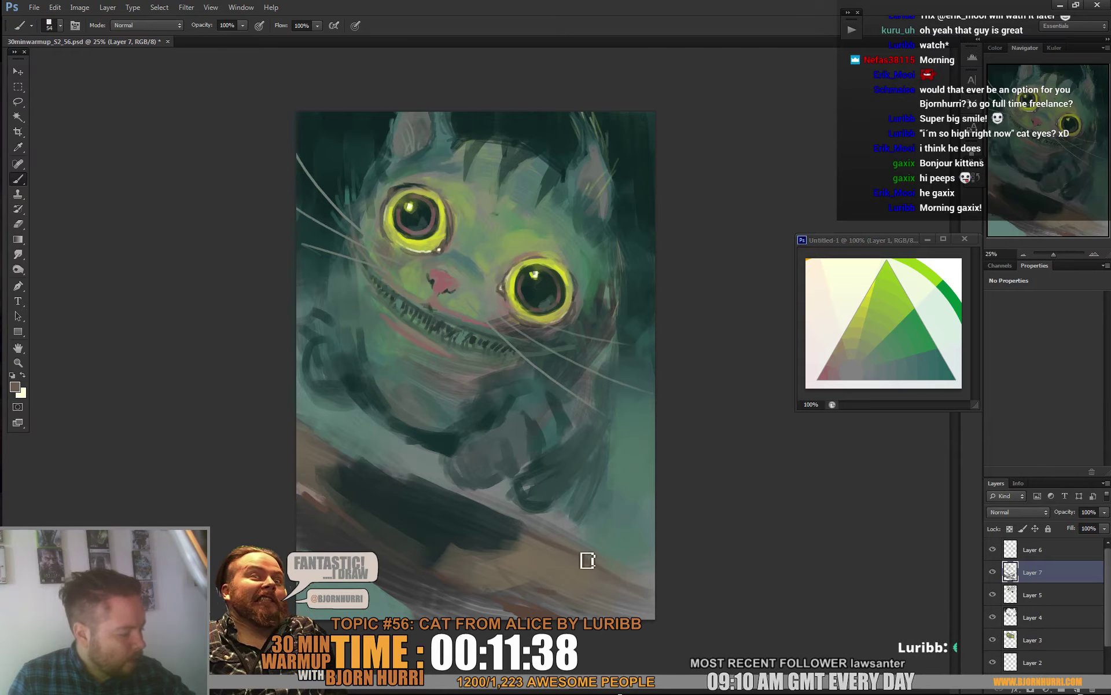
left_click_drag(587, 561, 659, 585)
left_click_drag(323, 441, 377, 466)
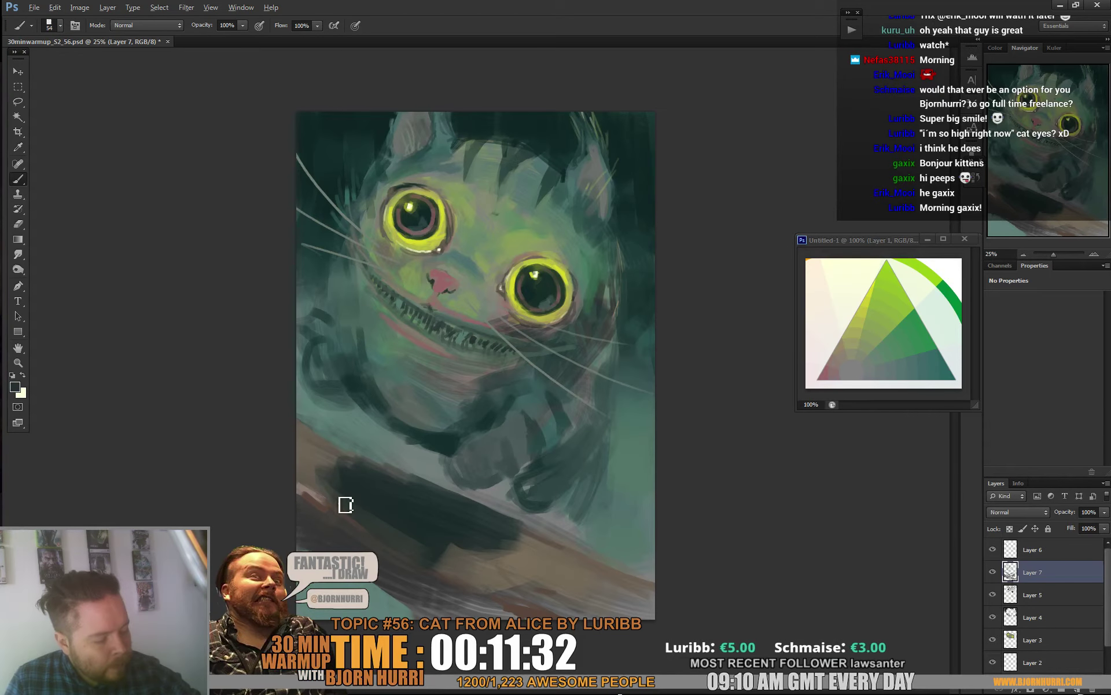
Step: Soften and extend the dark shadow area of the branch with a 156 px brush and sampled dark tones
right_click(442, 553)
left_click(468, 550)
key("Return")
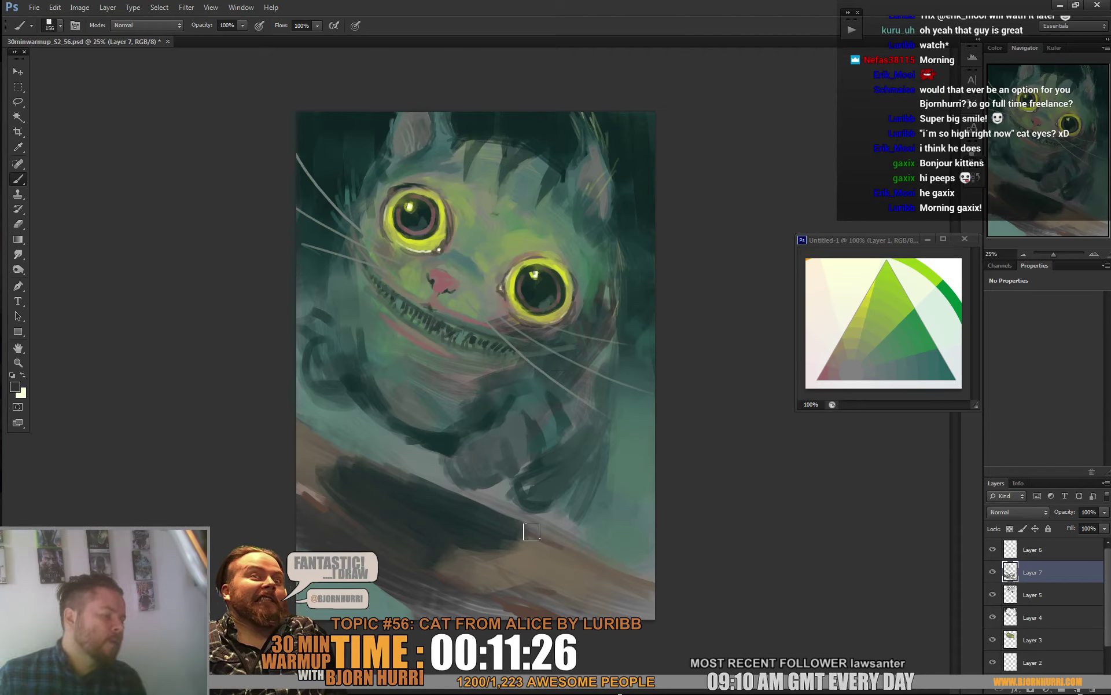
left_click(533, 548, "alt")
Step: Paint a thin lime-green rim light along the cat's ear, head and right side on a new layer, using a fine brush
right_click(380, 245)
left_click(408, 273)
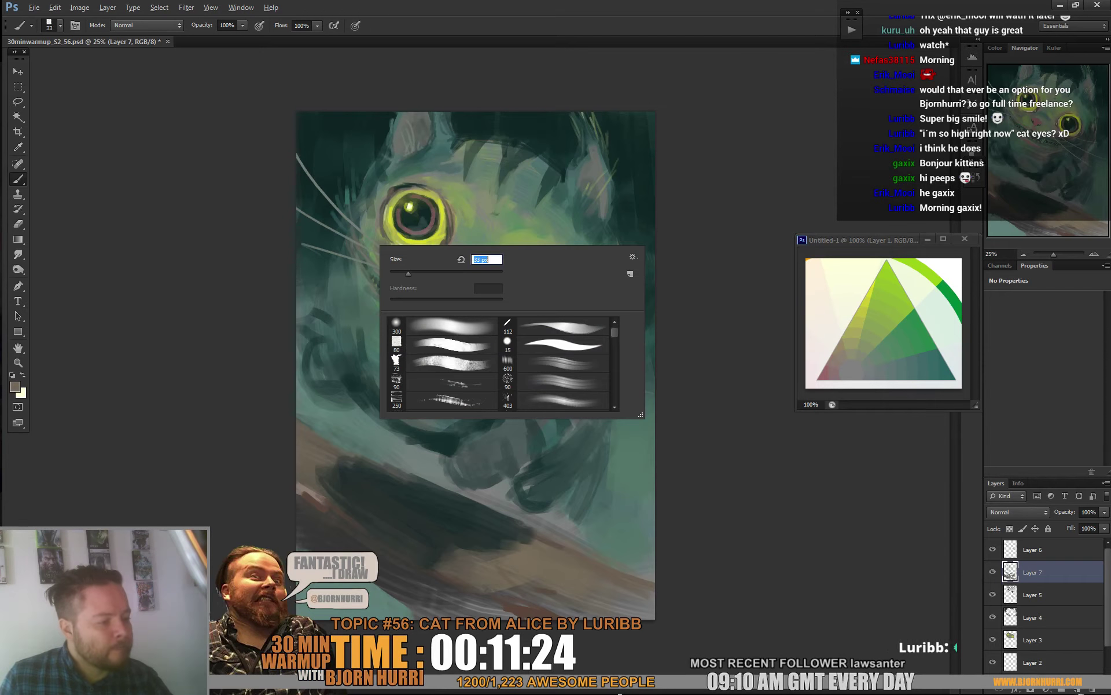
key("Return")
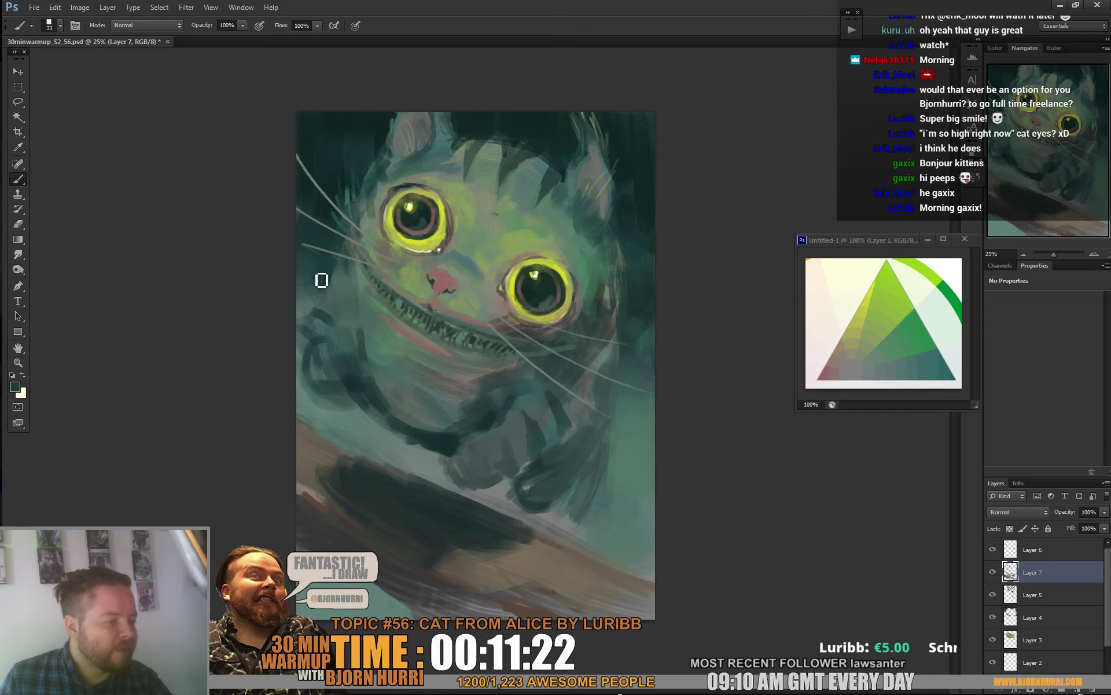
left_click(626, 361, "alt")
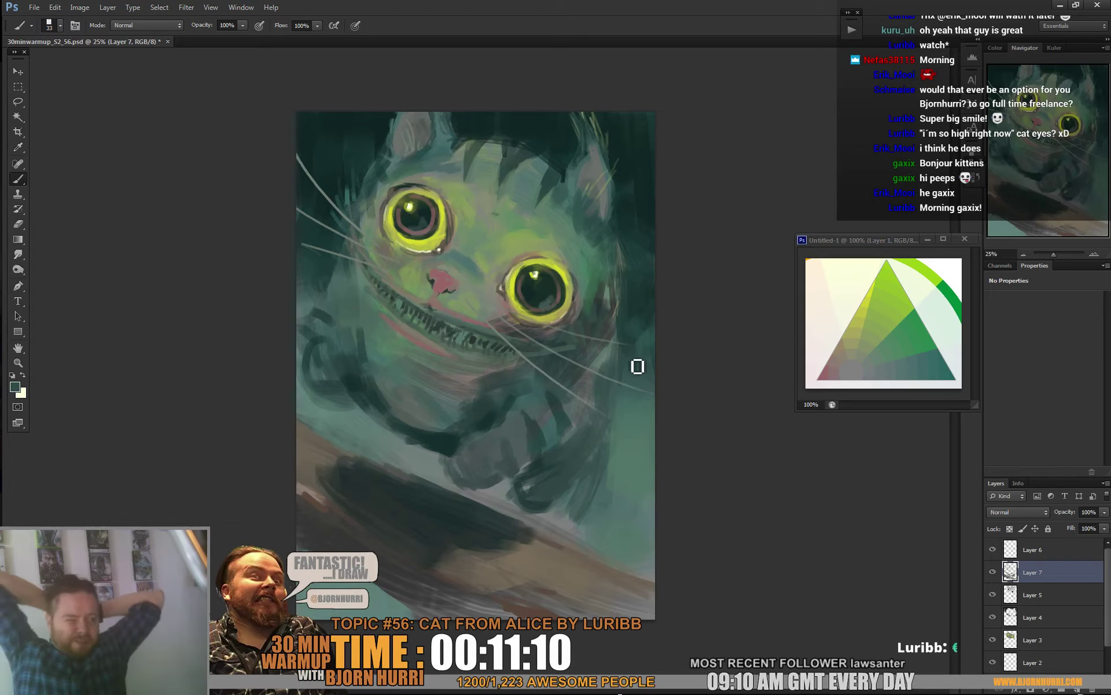
left_click(892, 265, "alt")
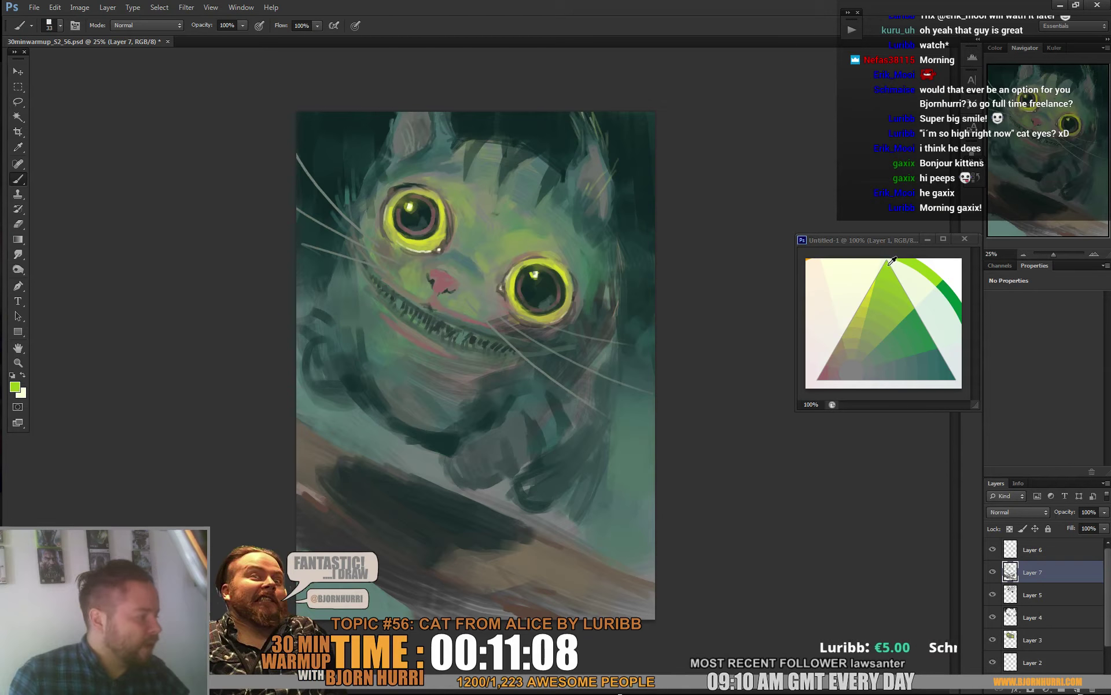
key("ctrl+shift+alt+n")
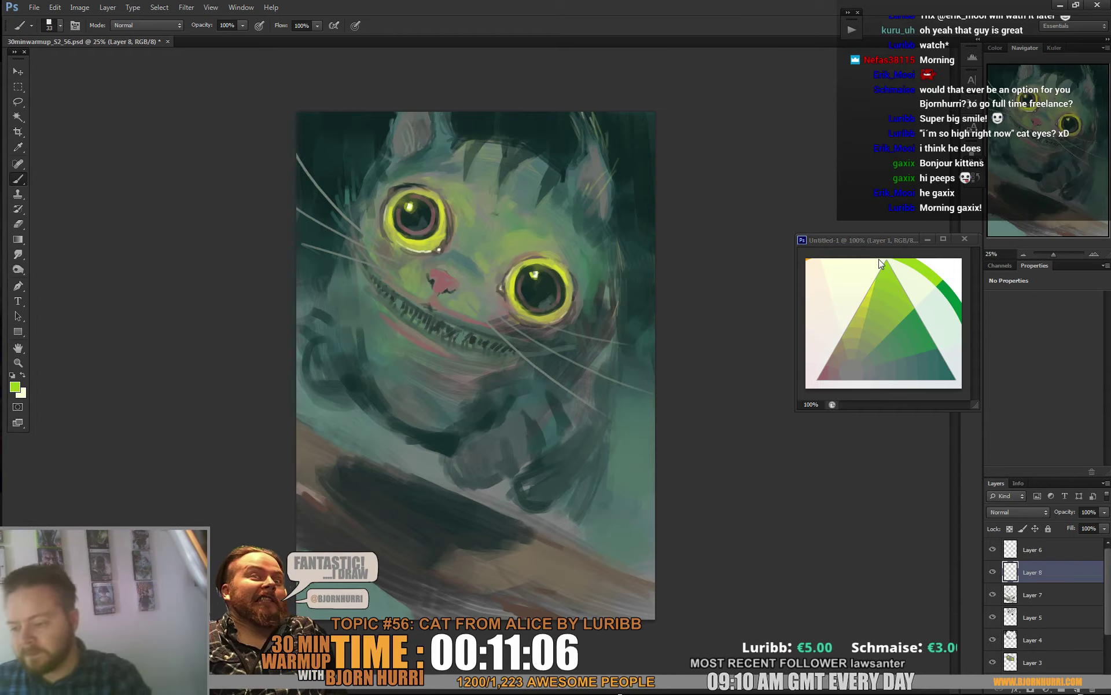
mouse_move(550, 155)
left_mouse_down()
mouse_move(571, 167)
mouse_move(561, 161)
left_mouse_up()
right_click(582, 162)
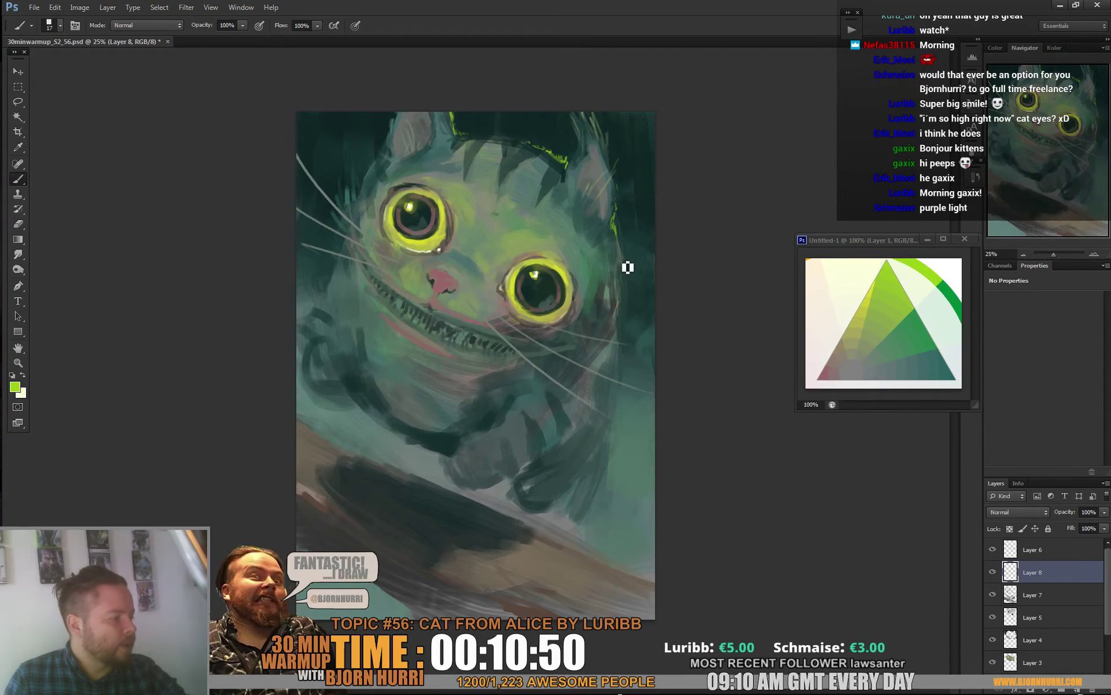
Step: Try a lime-green glow in the background right of the cat with a 180 px brush, fading it upward into sampled teal
right_click(646, 427)
mouse_move(615, 463)
left_mouse_down()
mouse_move(623, 447)
mouse_move(628, 495)
mouse_move(623, 420)
mouse_move(642, 524)
mouse_move(602, 504)
mouse_move(646, 564)
left_mouse_up()
left_click(622, 443, "alt")
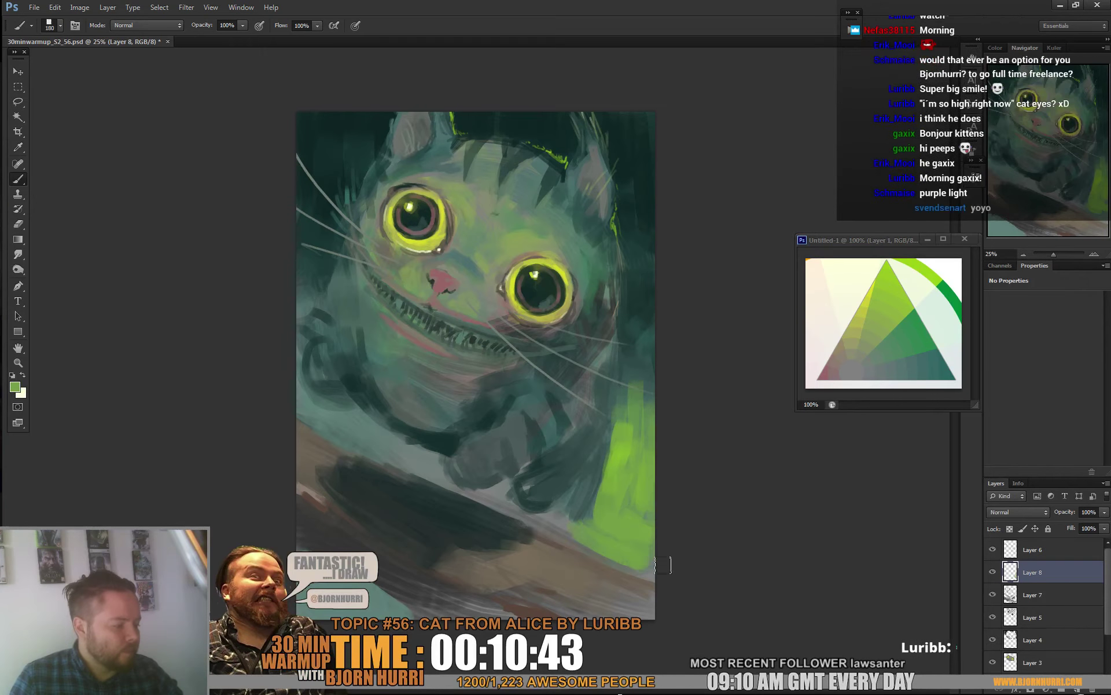
left_click(630, 402, "alt")
left_click_drag(628, 423, 626, 482)
left_click_drag(642, 393, 644, 350)
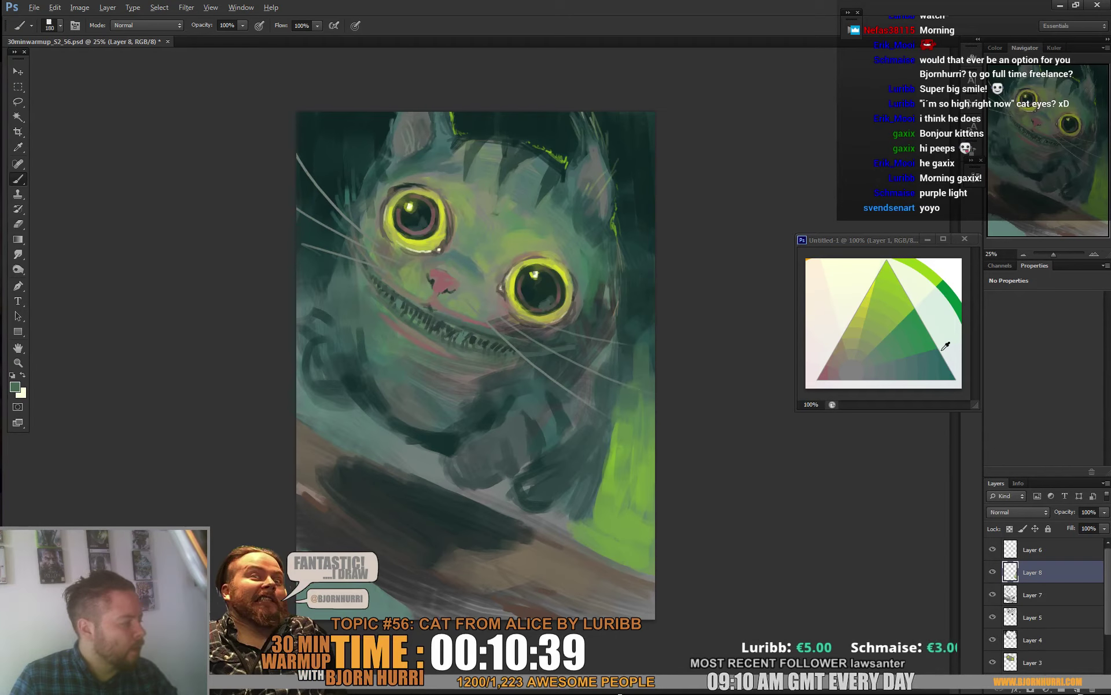
left_click(654, 365, "alt")
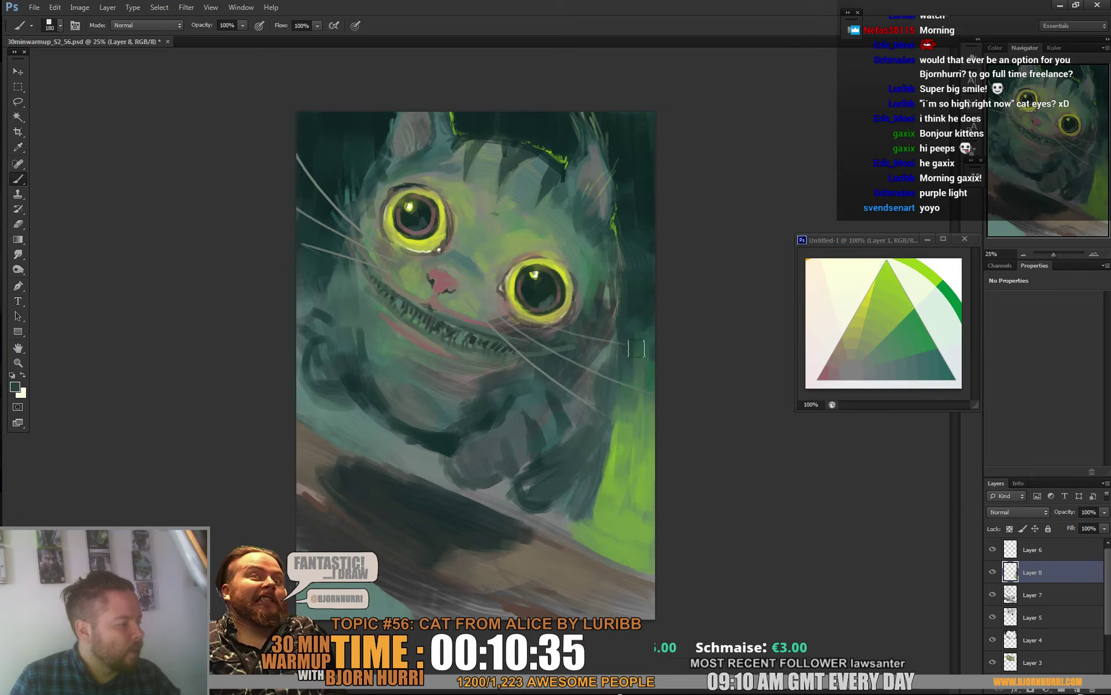
Step: Try filling the gaps between the cat's belly, paws and the branch with sampled green, using 62 px and 193 px brushes
left_click(593, 524, "alt")
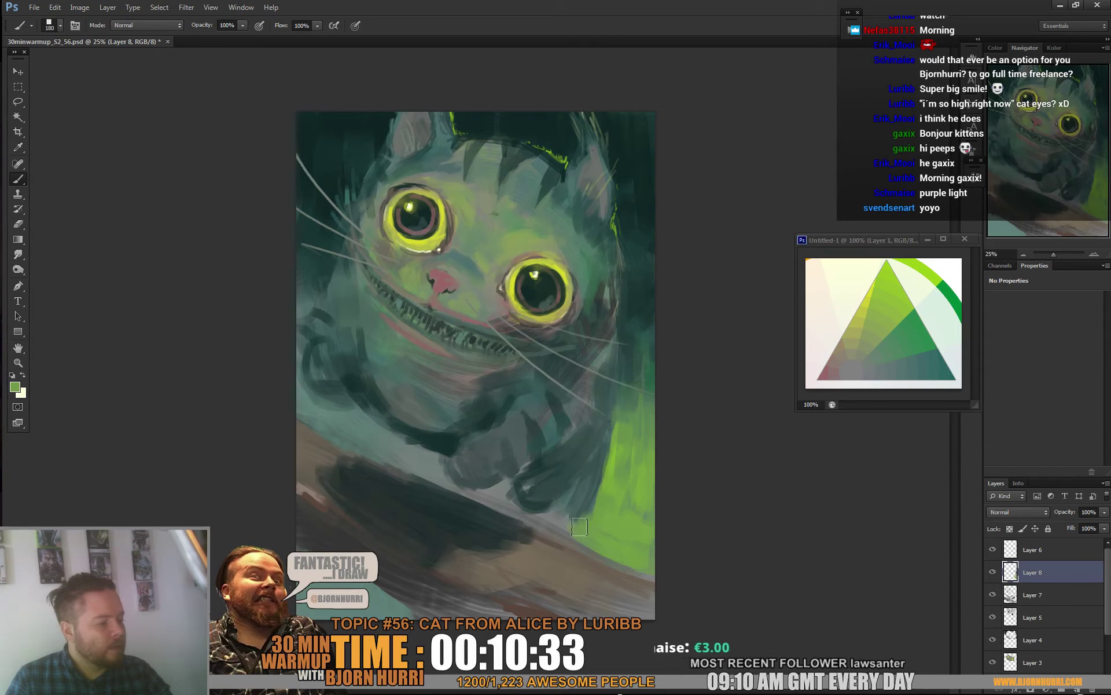
right_click(603, 478)
left_click(620, 536)
left_click(582, 529, "alt")
mouse_move(562, 512)
left_mouse_down()
mouse_move(560, 526)
mouse_move(566, 514)
mouse_move(511, 488)
mouse_move(492, 500)
left_mouse_up()
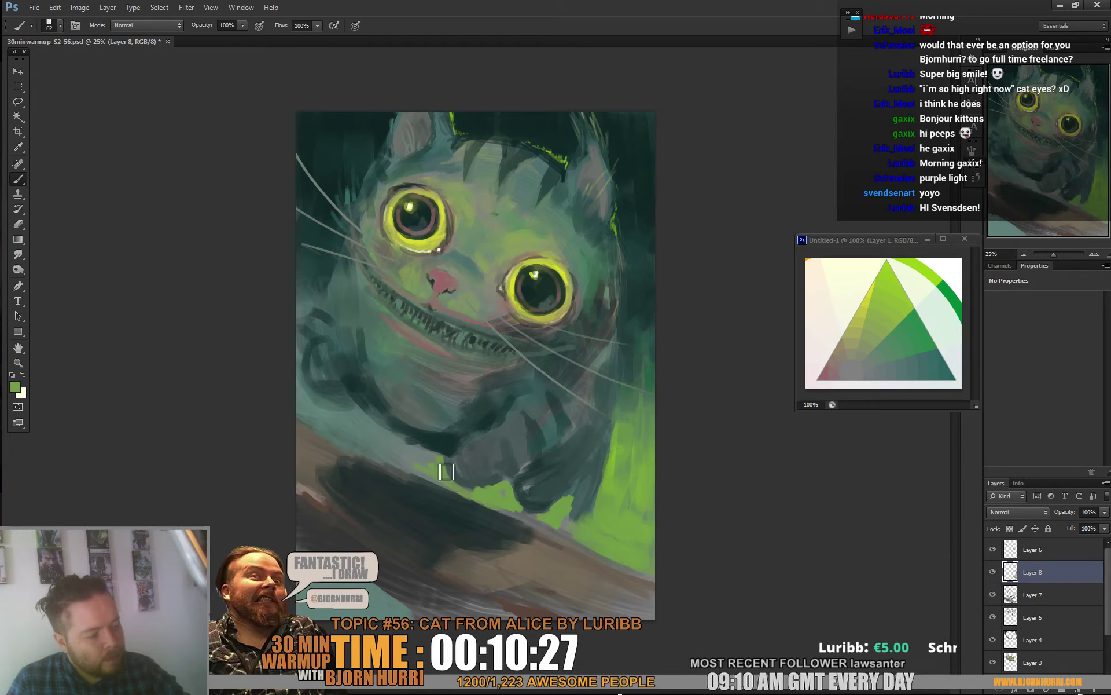
mouse_move(400, 453)
left_mouse_down()
mouse_move(446, 486)
mouse_move(434, 483)
left_mouse_up()
right_click(437, 449)
left_click(528, 476)
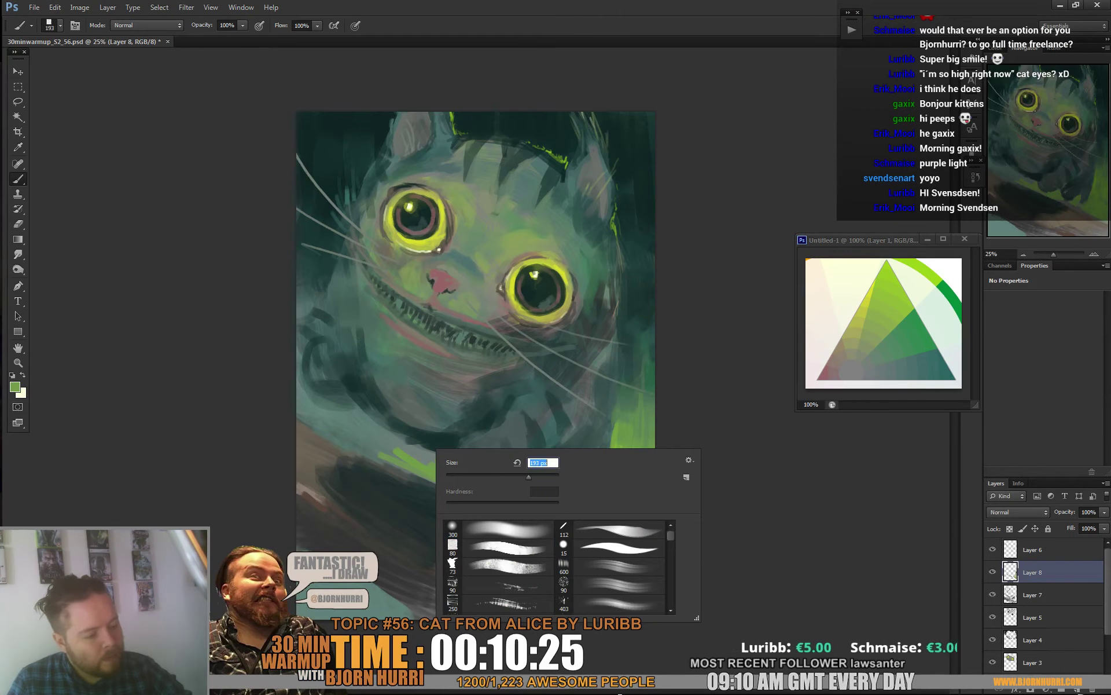
left_click_drag(384, 448, 435, 456)
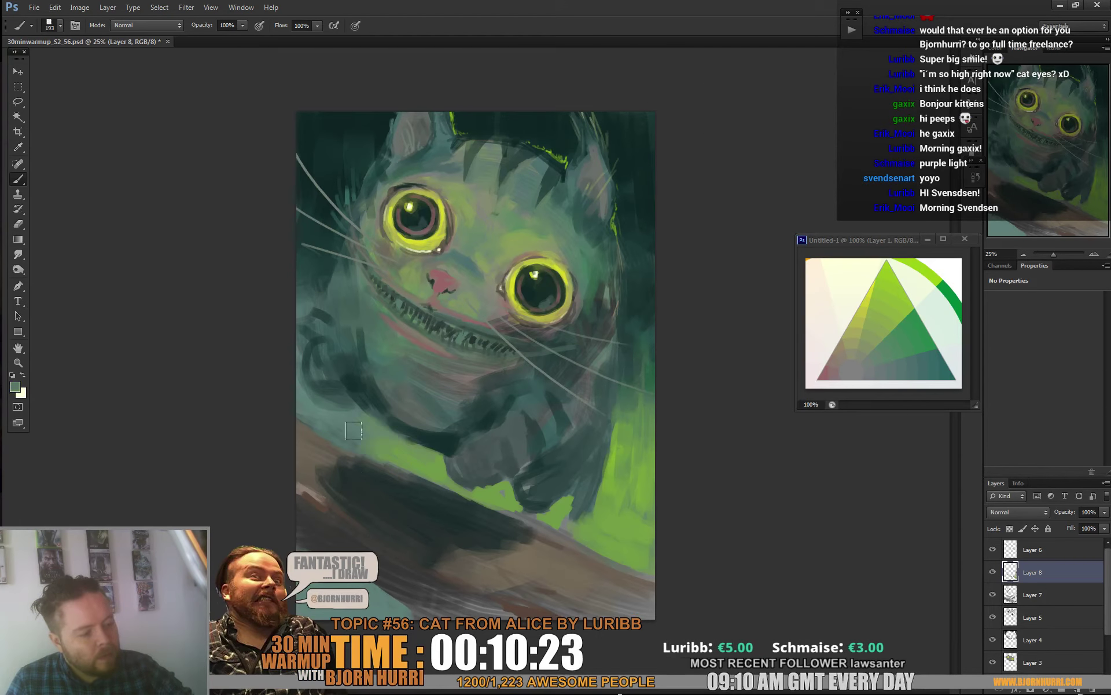
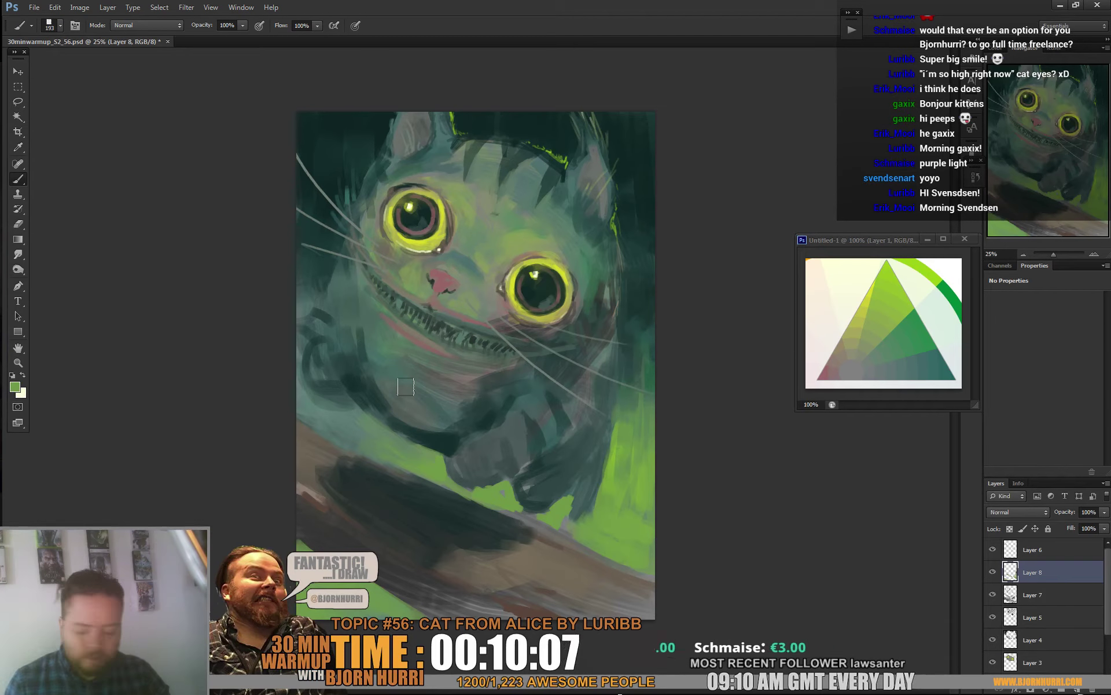
Step: Try recolouring the green strokes on Layer 8 purple with Hue/Saturation, using hue +180 and saturation -52
key("ctrl+u")
mouse_move(168, 311)
left_mouse_down()
mouse_move(119, 311)
mouse_move(161, 311)
mouse_move(146, 282)
mouse_move(115, 282)
left_mouse_up()
key("shift+Up")
key("shift+Up")
key("shift+Up")
key("shift+Up")
key("shift+Up")
key("shift+Up")
key("shift+Up")
key("shift+Up")
key("shift+Up")
key("shift+Up")
key("shift+Up")
key("shift+Up")
key("shift+Up")
key("shift+Up")
key("shift+Up")
key("shift+Up")
key("shift+Up")
key("shift+Up")
key("shift+Up")
key("shift+Up")
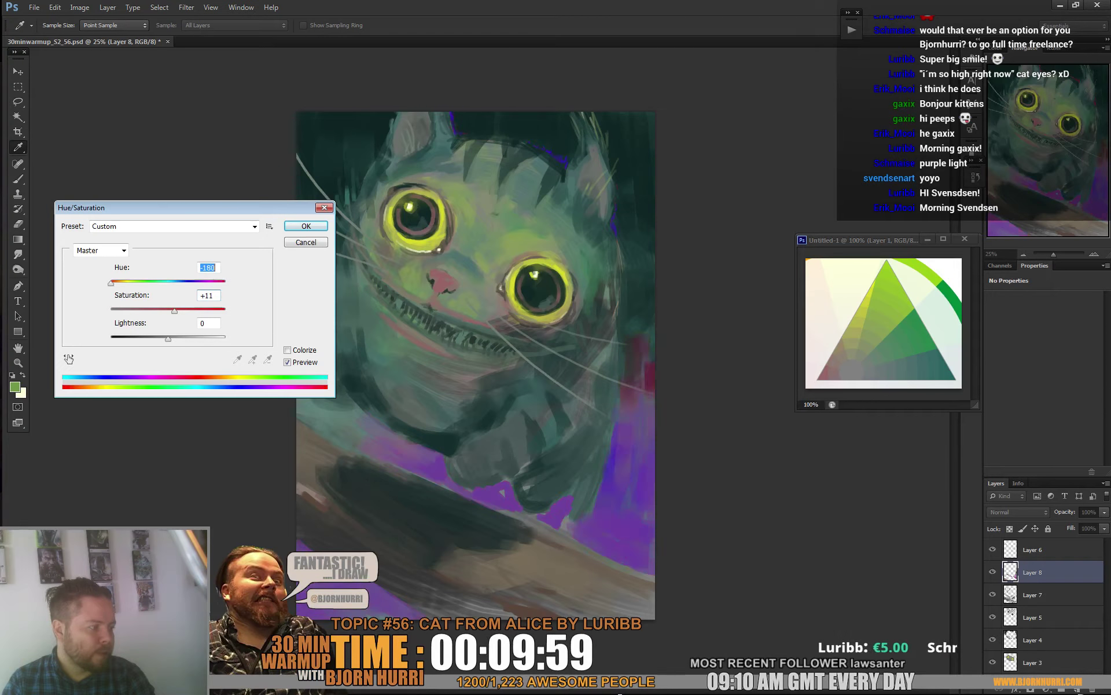
key("Tab")
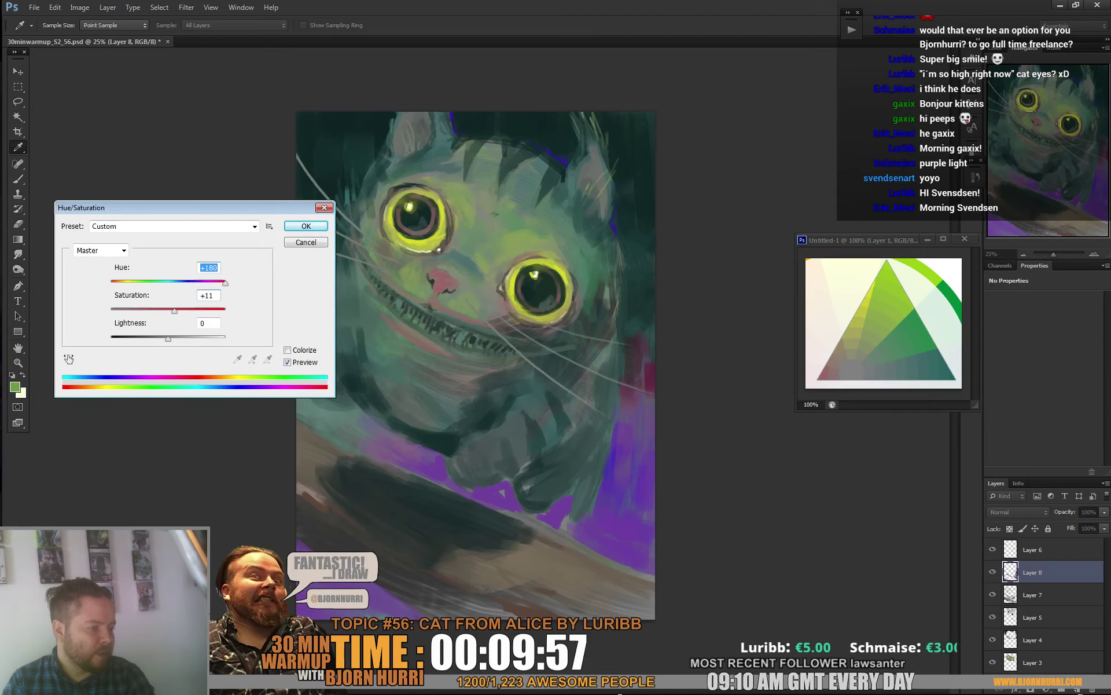
key("shift+Down")
key("shift+Down")
key("shift+Down")
key("shift+Down")
key("shift+Down")
key("shift+Down")
key("Down")
key("Down")
key("Down")
left_click(305, 242)
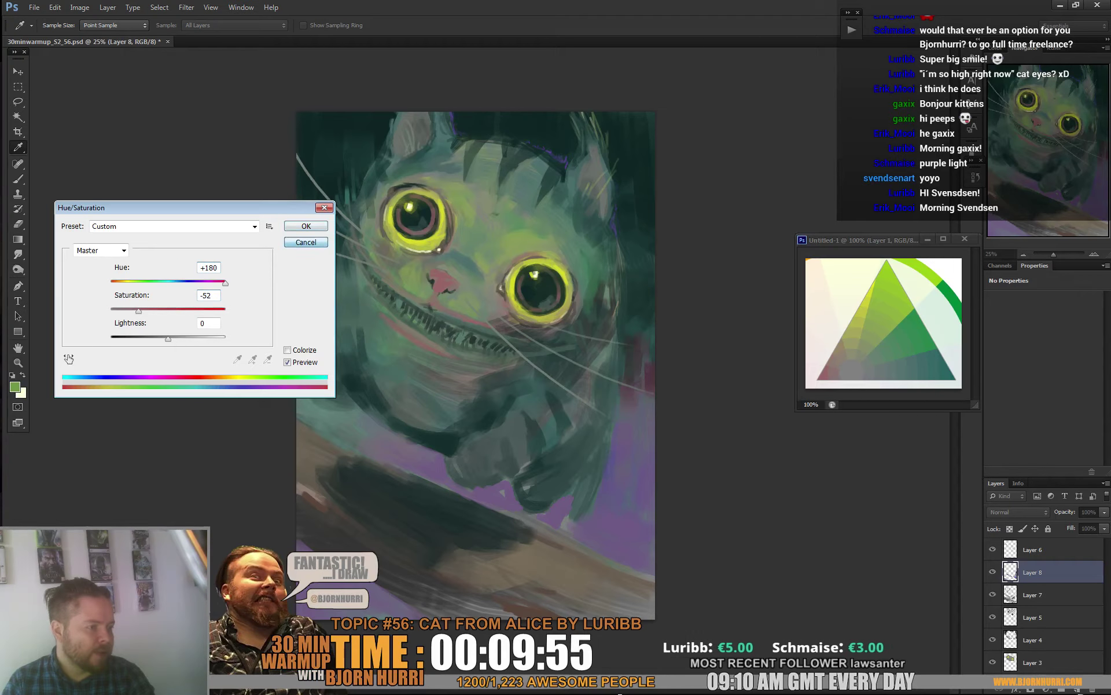
key("b")
key("Return")
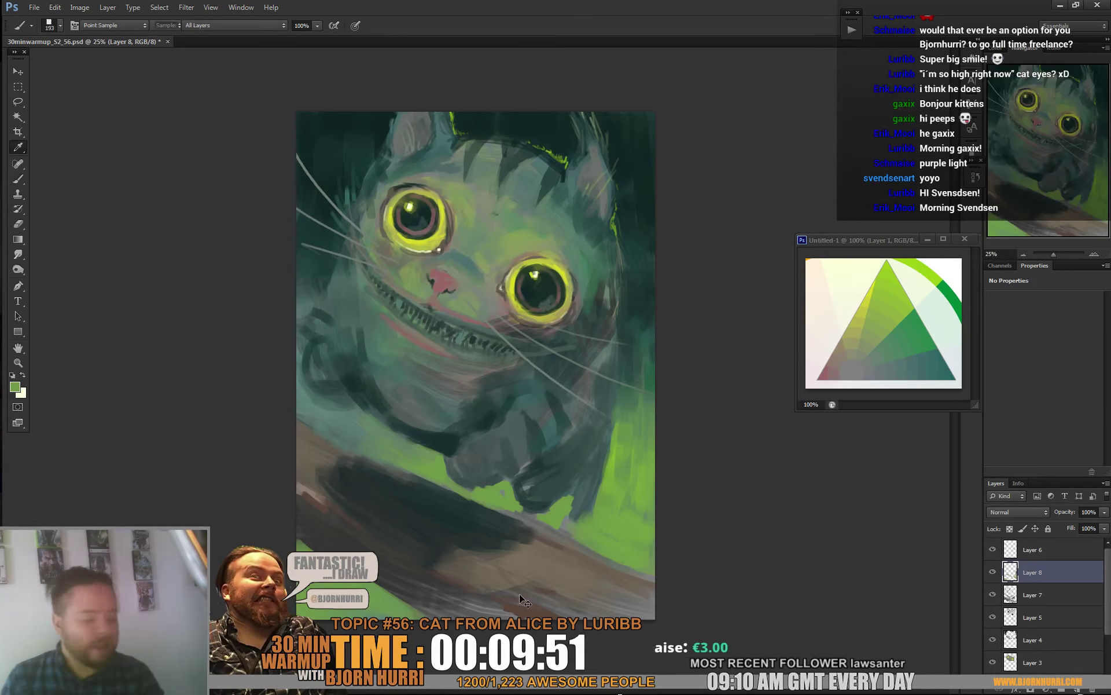
Step: Lighten the green strokes on Layer 8 to near white with Hue/Saturation, setting lightness to +87
key("ctrl+u")
left_click_drag(168, 338, 218, 338)
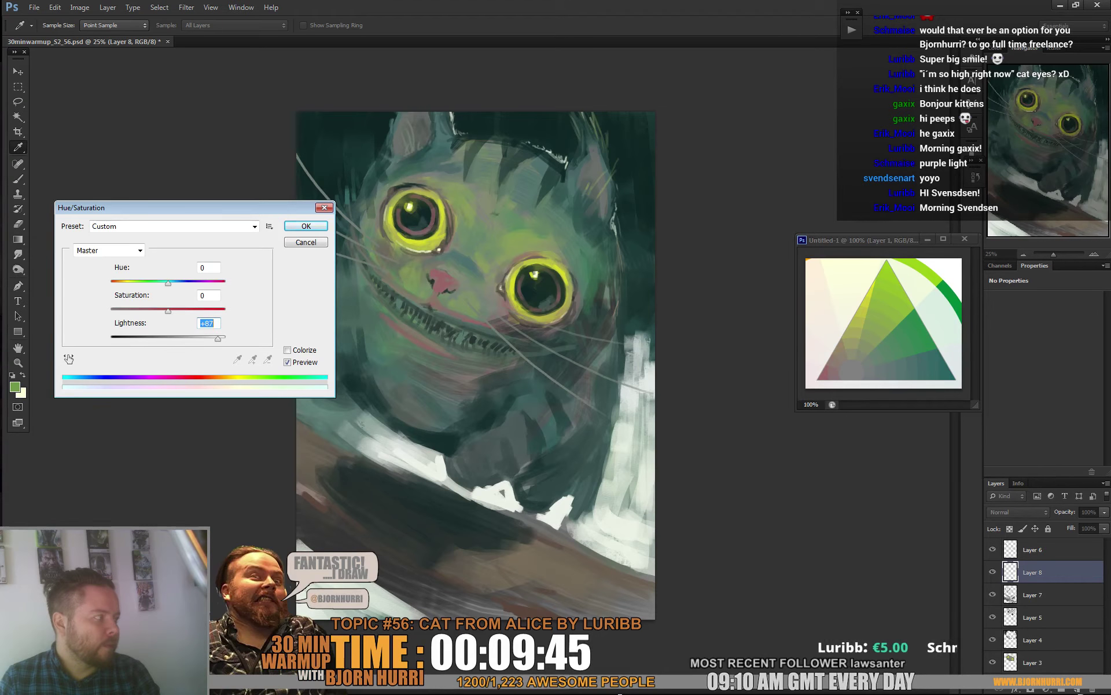
left_click(312, 225)
Step: Erase the white background patches beside and below the cat with a soft 300 px eraser, keeping the rim light
key("e")
right_click(643, 379)
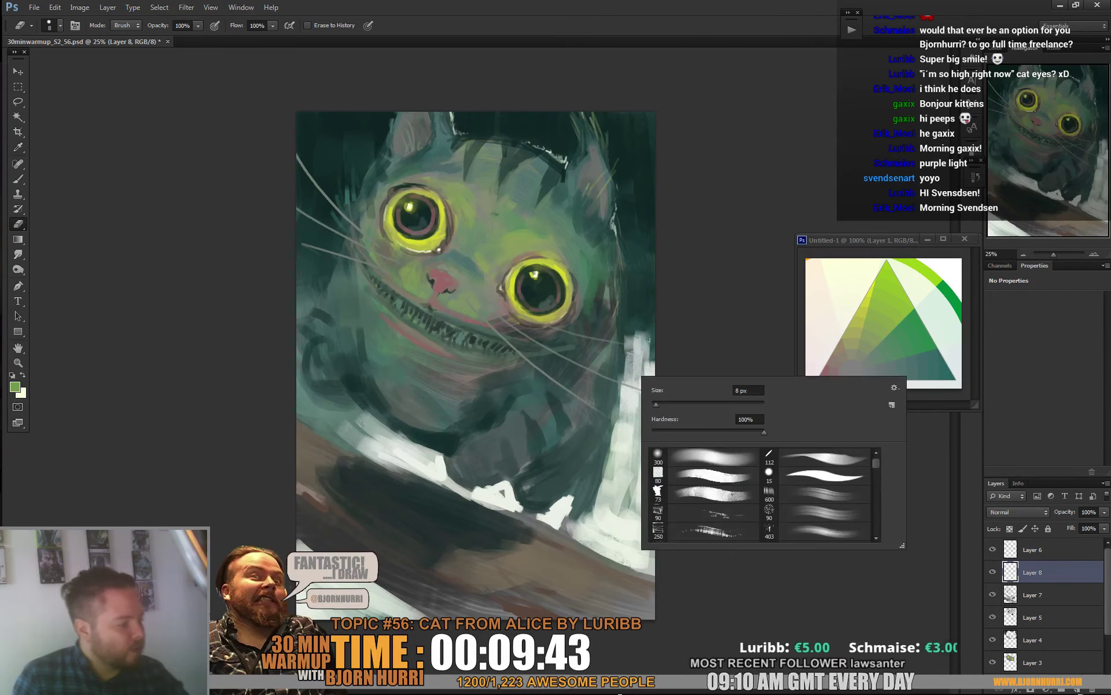
left_click(683, 457)
mouse_move(637, 341)
left_mouse_down()
mouse_move(644, 434)
mouse_move(619, 473)
mouse_move(638, 564)
mouse_move(625, 482)
mouse_move(582, 489)
mouse_move(530, 543)
mouse_move(478, 474)
mouse_move(423, 462)
mouse_move(382, 477)
mouse_move(344, 402)
mouse_move(394, 568)
left_mouse_up()
mouse_move(368, 434)
left_mouse_down()
mouse_move(452, 483)
mouse_move(313, 605)
left_mouse_up()
left_click_drag(625, 463, 643, 347)
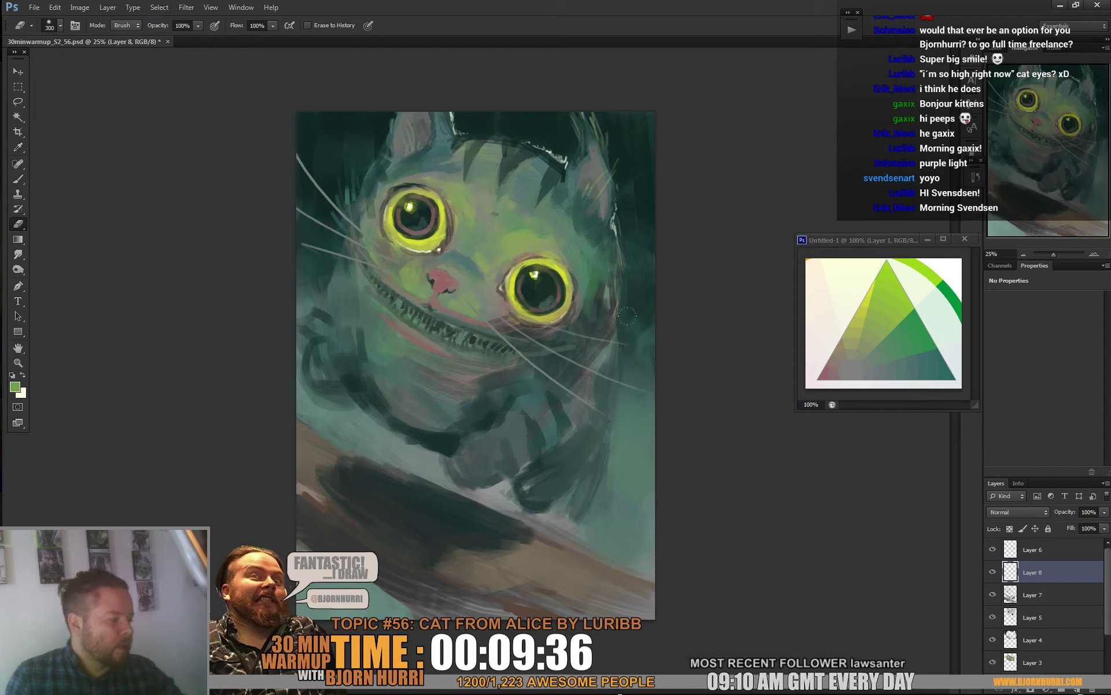
left_click_drag(517, 505, 481, 488)
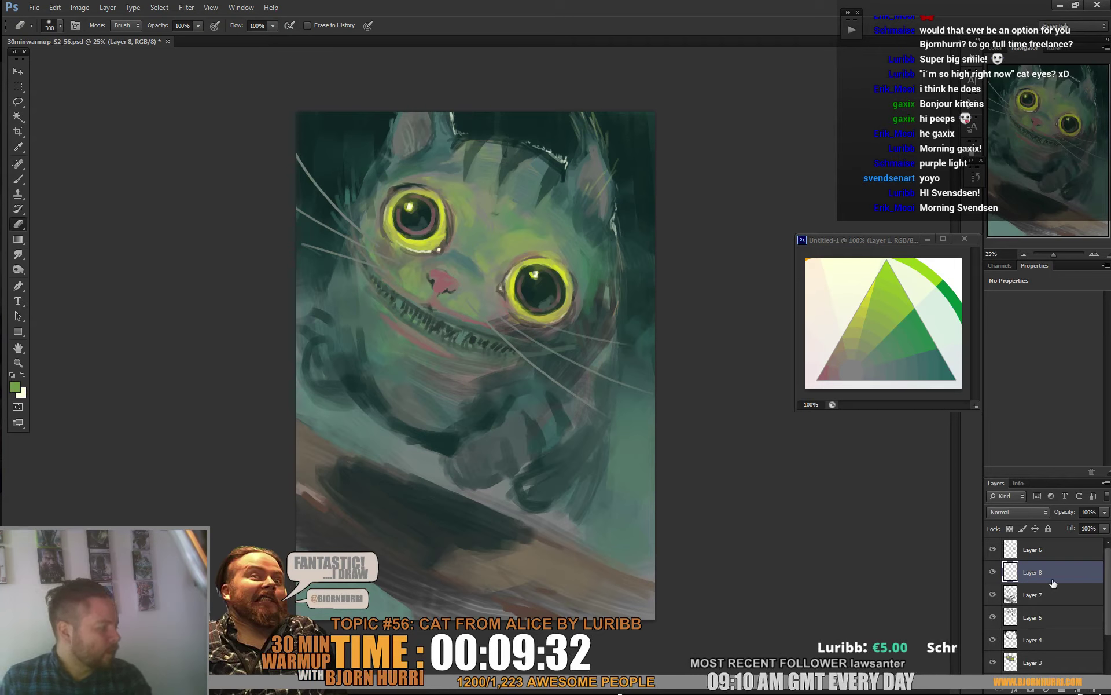
Step: Add a Brightness/Contrast adjustment layer above Layer 8 and set its contrast to 43
left_click(1046, 690)
left_click(1028, 472)
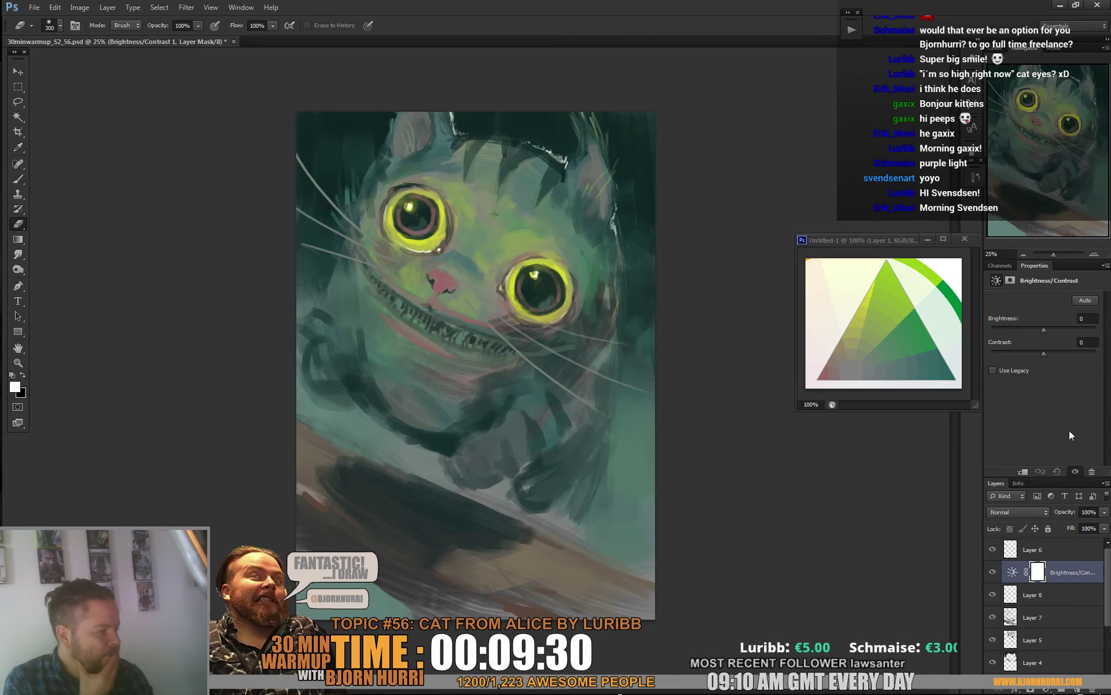
left_click_drag(1043, 354, 1062, 354)
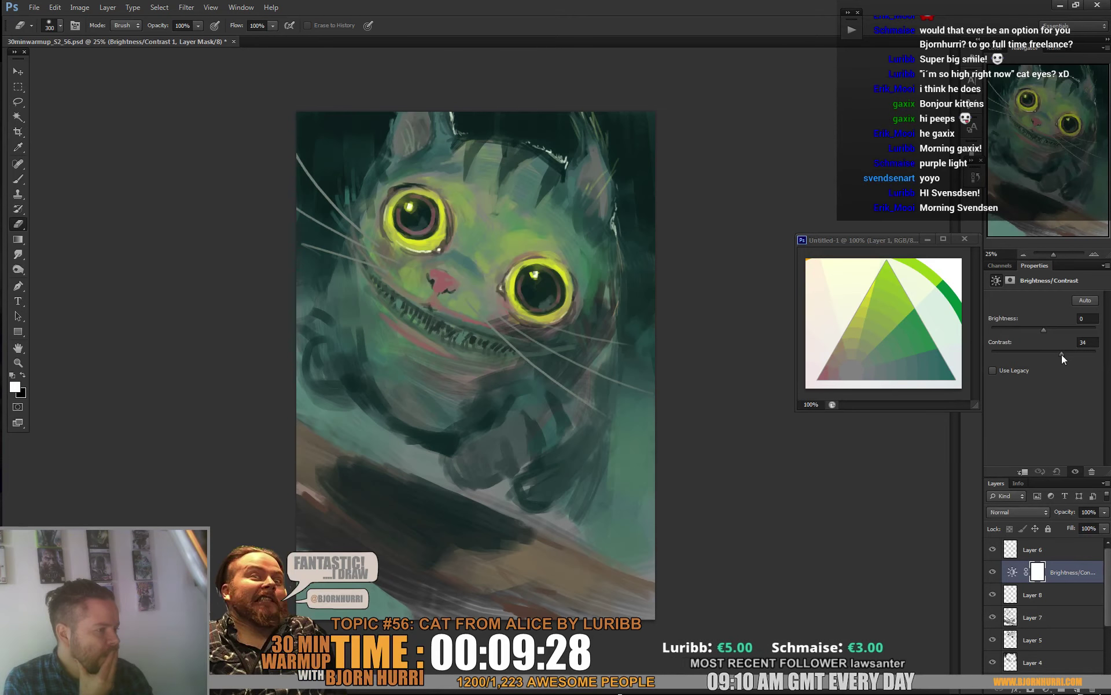
left_click_drag(1062, 354, 1067, 356)
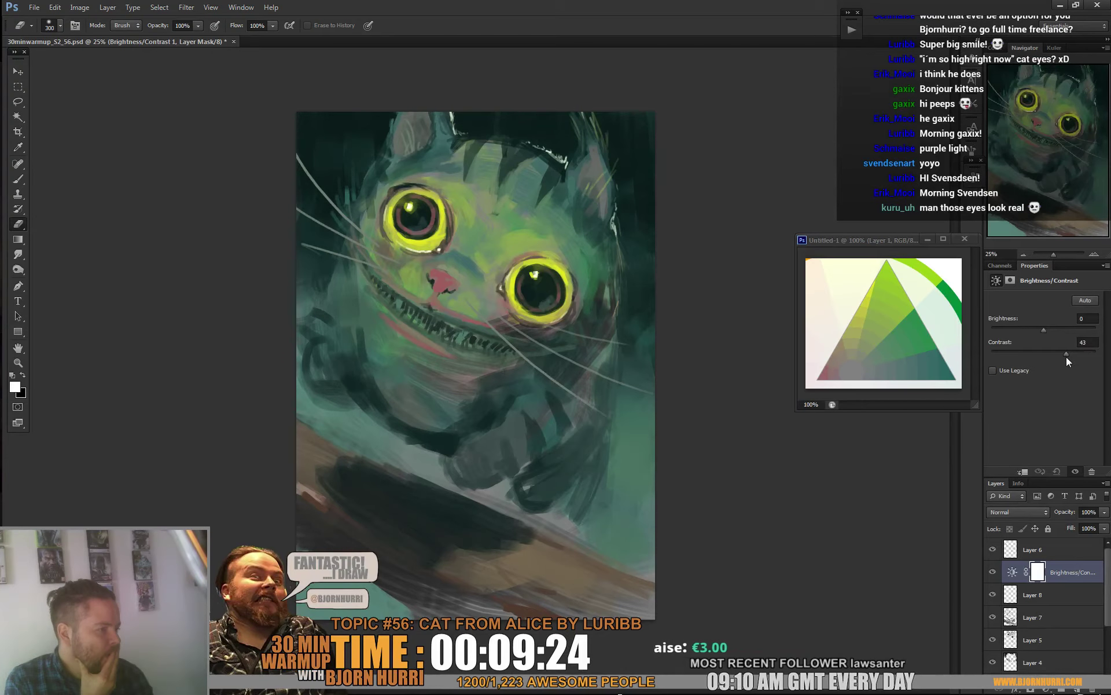
Step: On a new layer above the adjustment, paint dark teal over the sketchy strokes along the cat's left flank with a 193 px brush
left_click(1078, 690)
key("b")
left_click(917, 360, "alt")
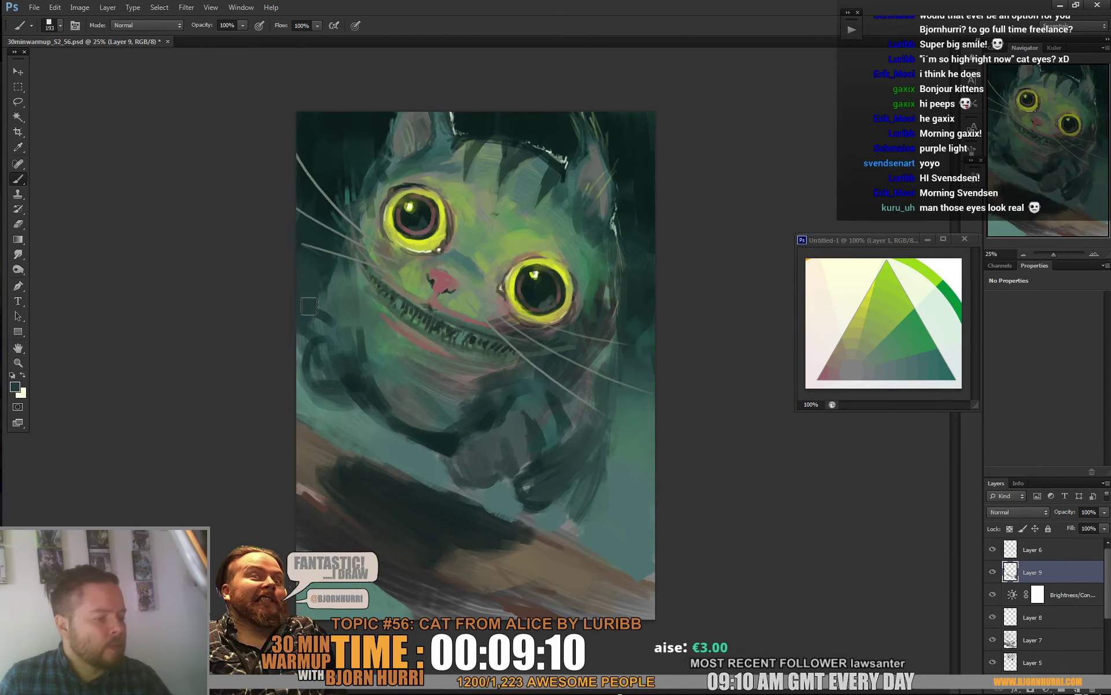
left_click_drag(309, 306, 302, 399)
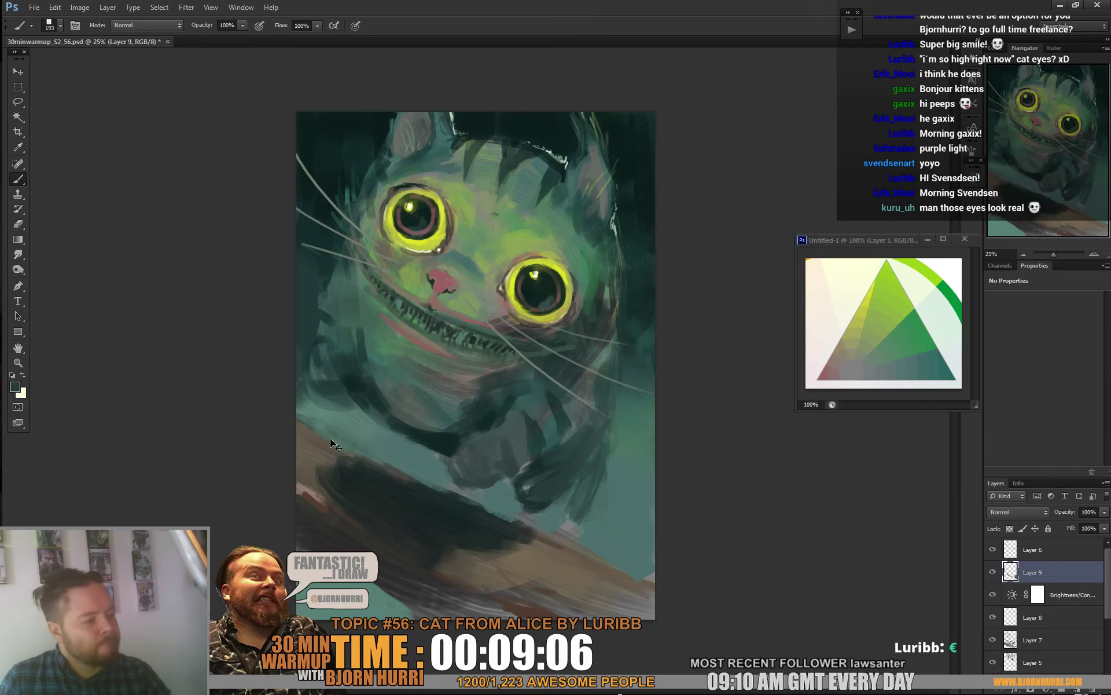
Step: Merge a copy of everything except the whiskers on Layer 6 into a new layer, keeping Layer 6 visible at the end
left_click(992, 550)
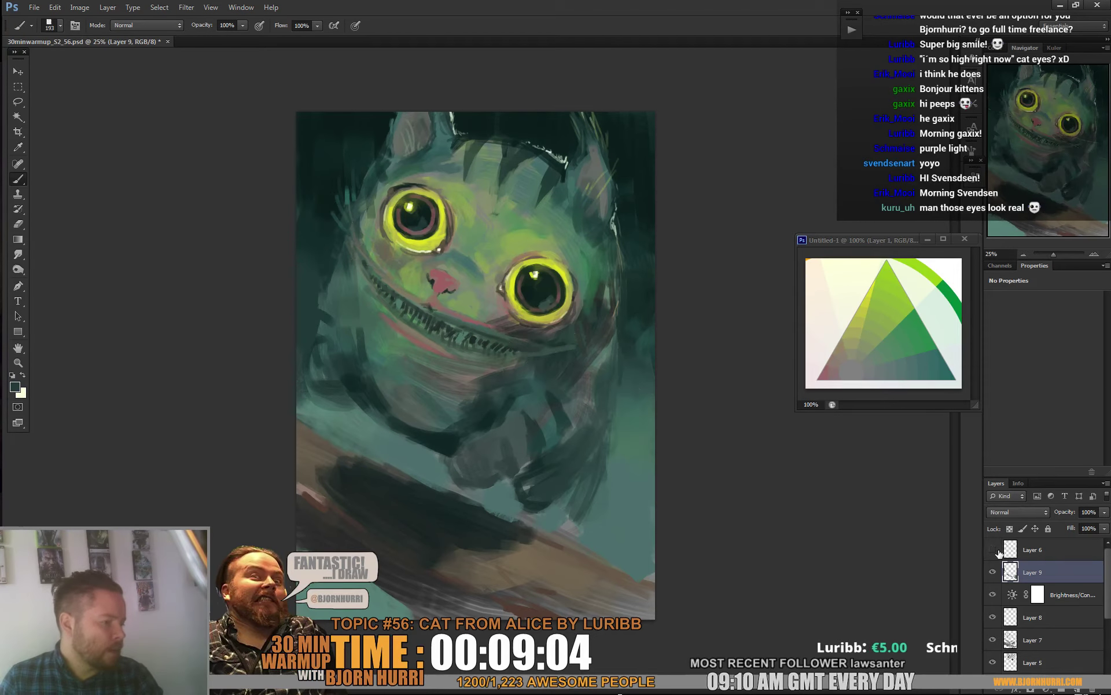
key("ctrl+shift+alt+n")
key("ctrl+shift+alt+e")
left_click(992, 549)
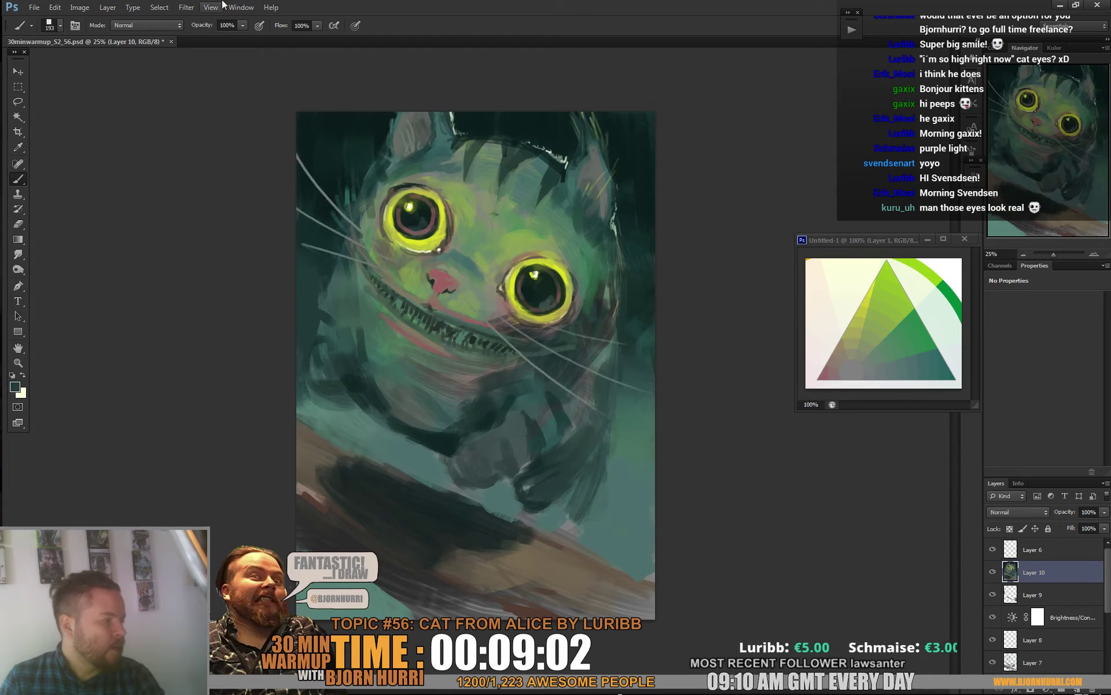
Step: Reshape the cat's eyes and face slightly on the merged layer with Liquify, using a brush size of 1201
left_click(188, 8)
left_click(218, 92)
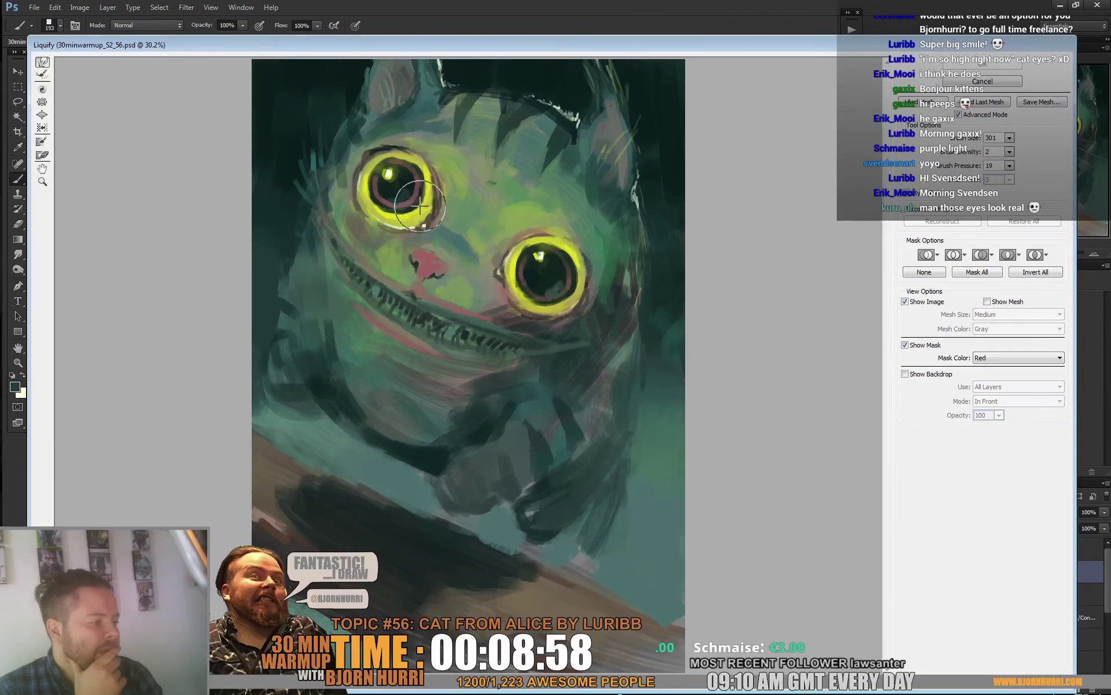
left_click(1010, 137)
left_click_drag(952, 151, 957, 152)
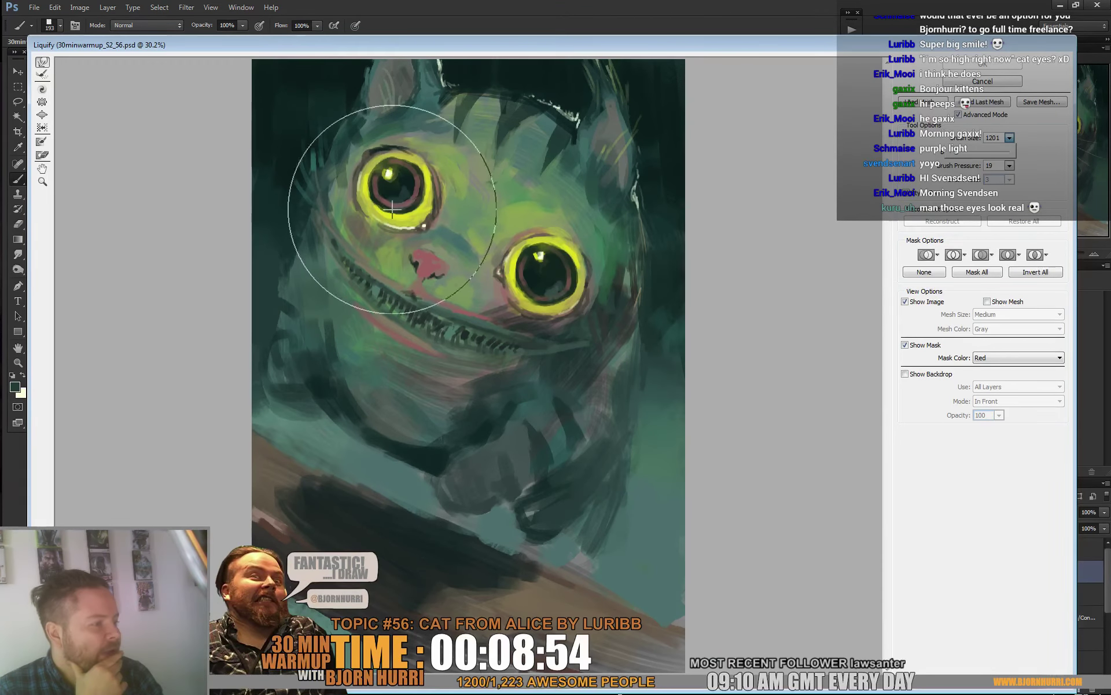
left_click_drag(458, 219, 432, 210)
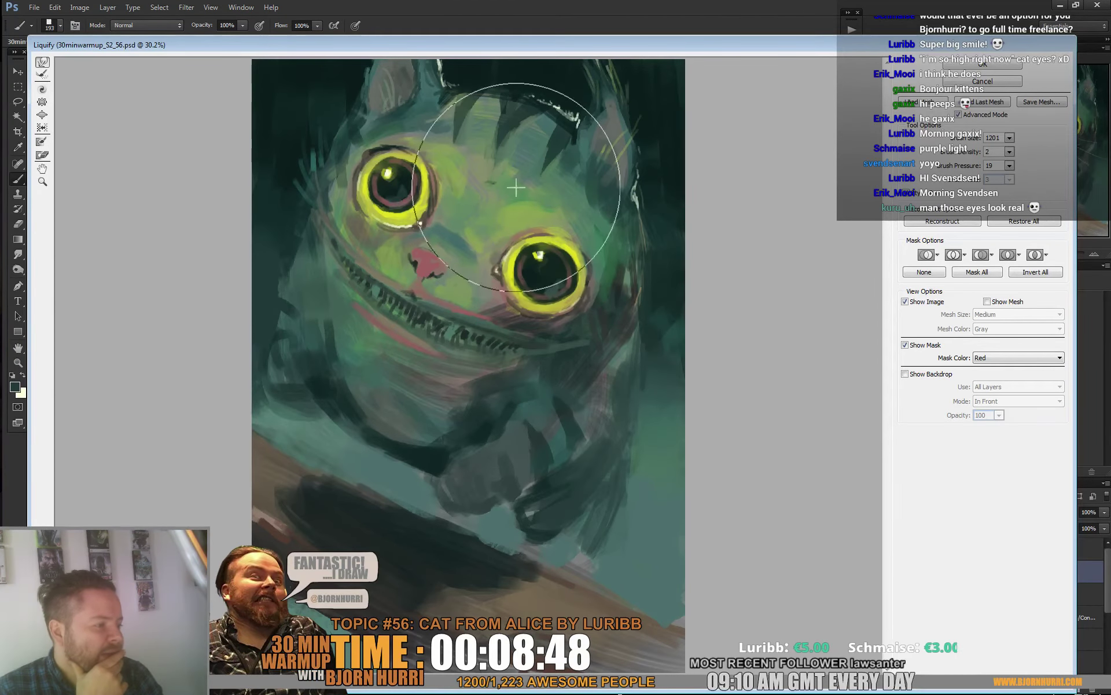
left_click_drag(396, 169, 394, 163)
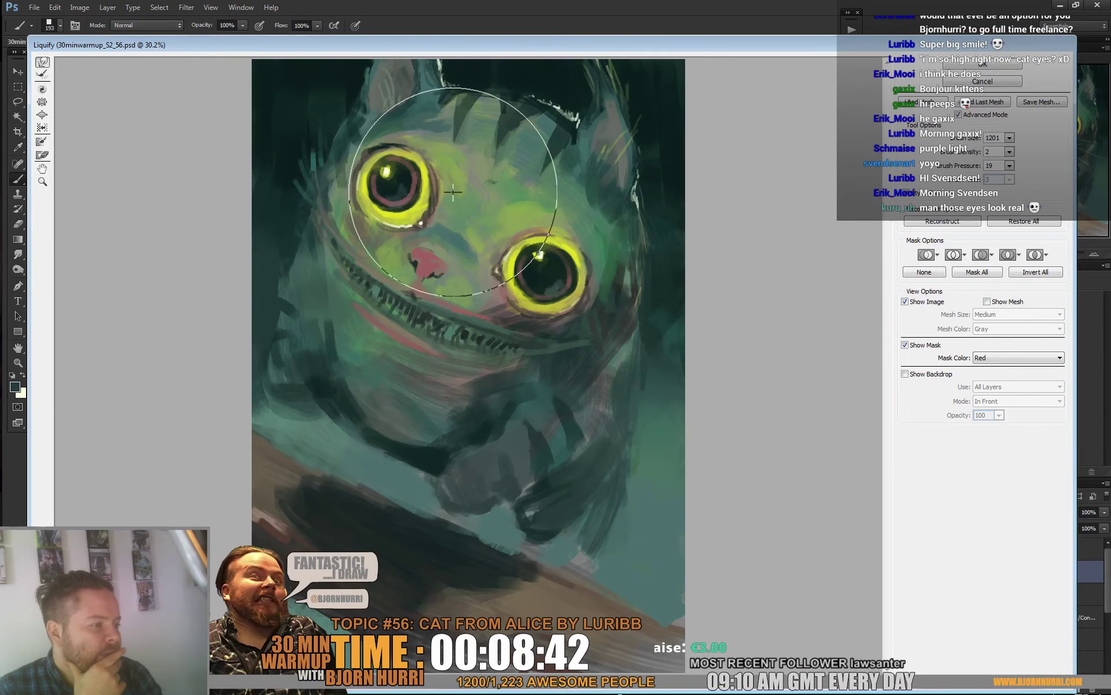
left_click_drag(538, 247, 536, 240)
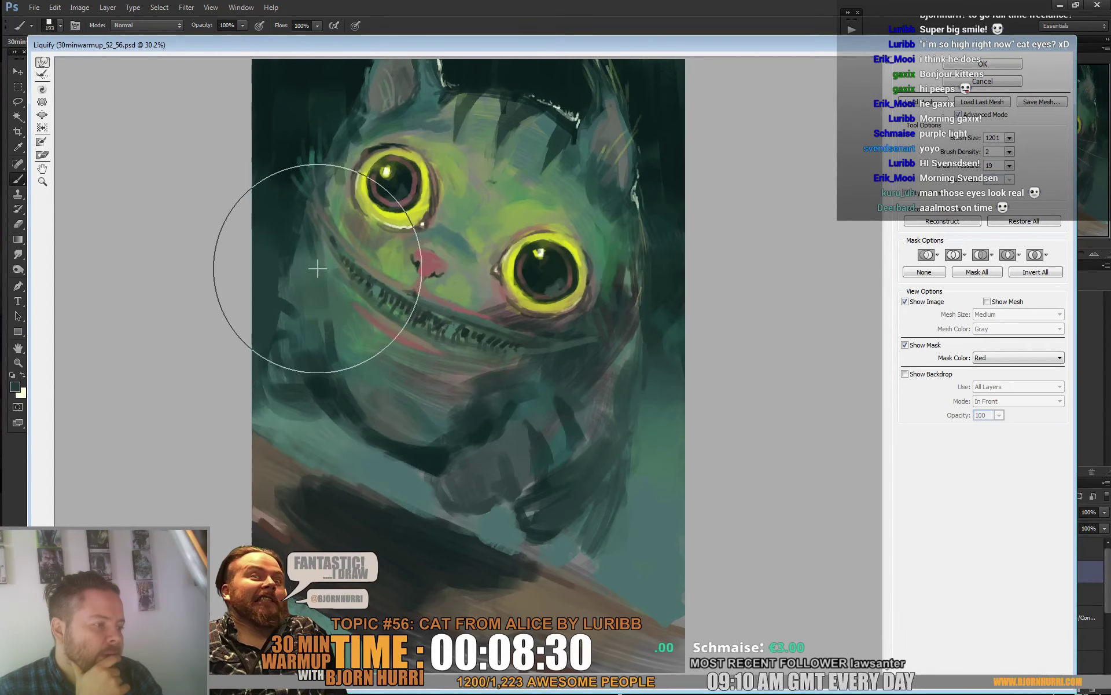
key("Return")
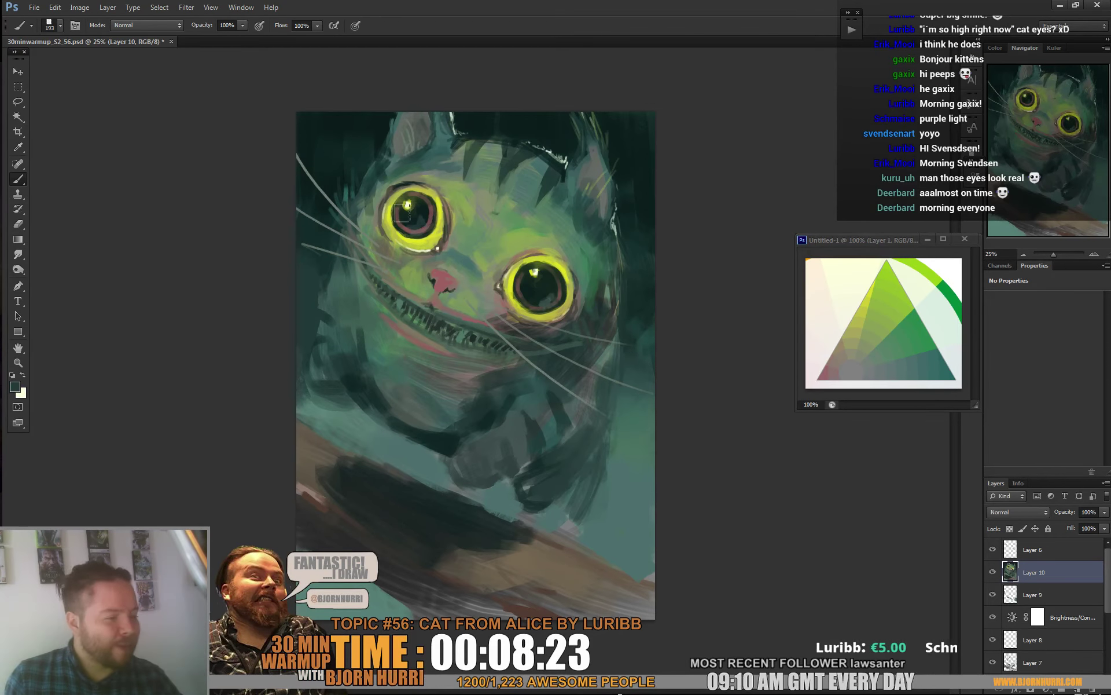
Step: Blend the fur around the nose and left eye with sampled greens, using a 45 px brush
right_click(348, 271)
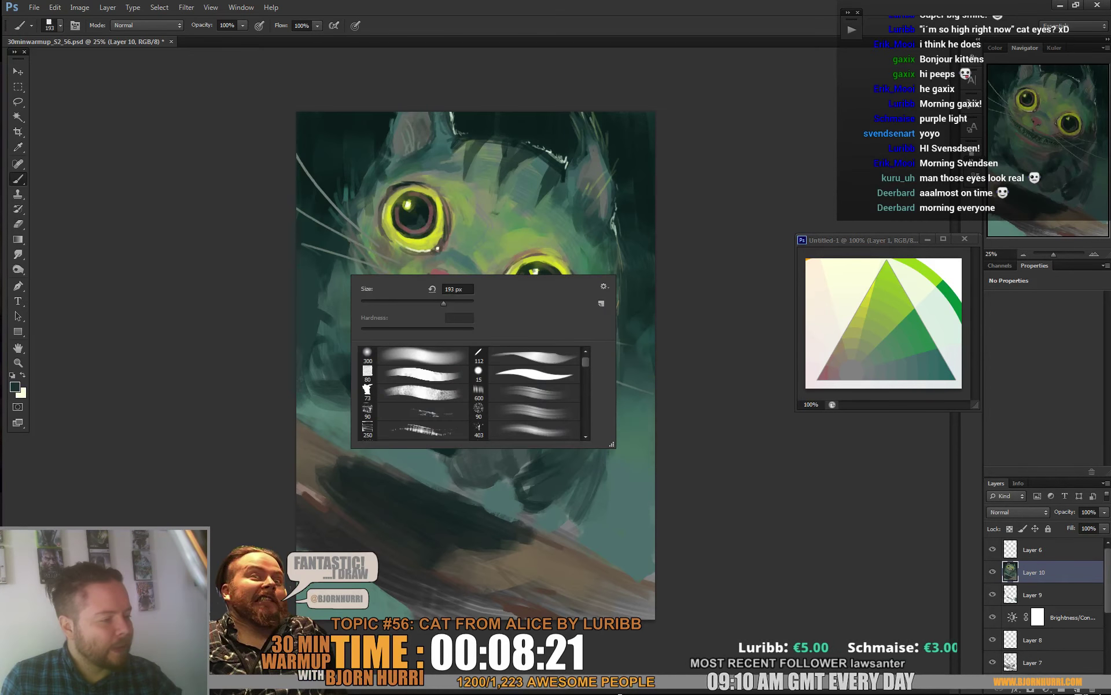
type("45")
key("Return")
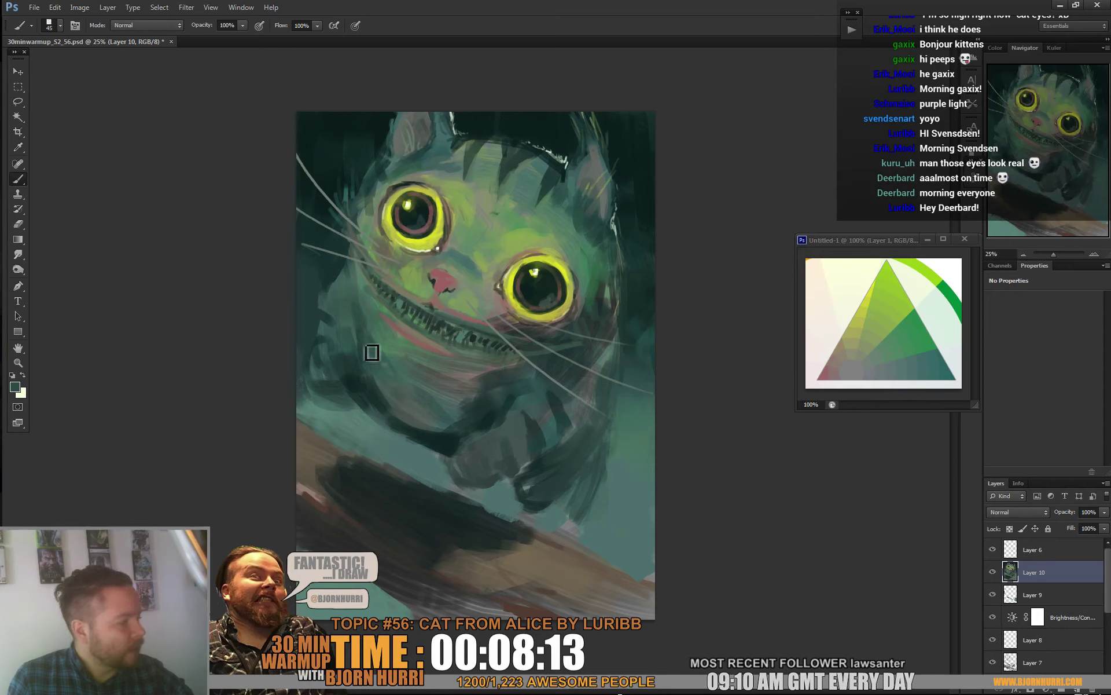
left_click(457, 251, "alt")
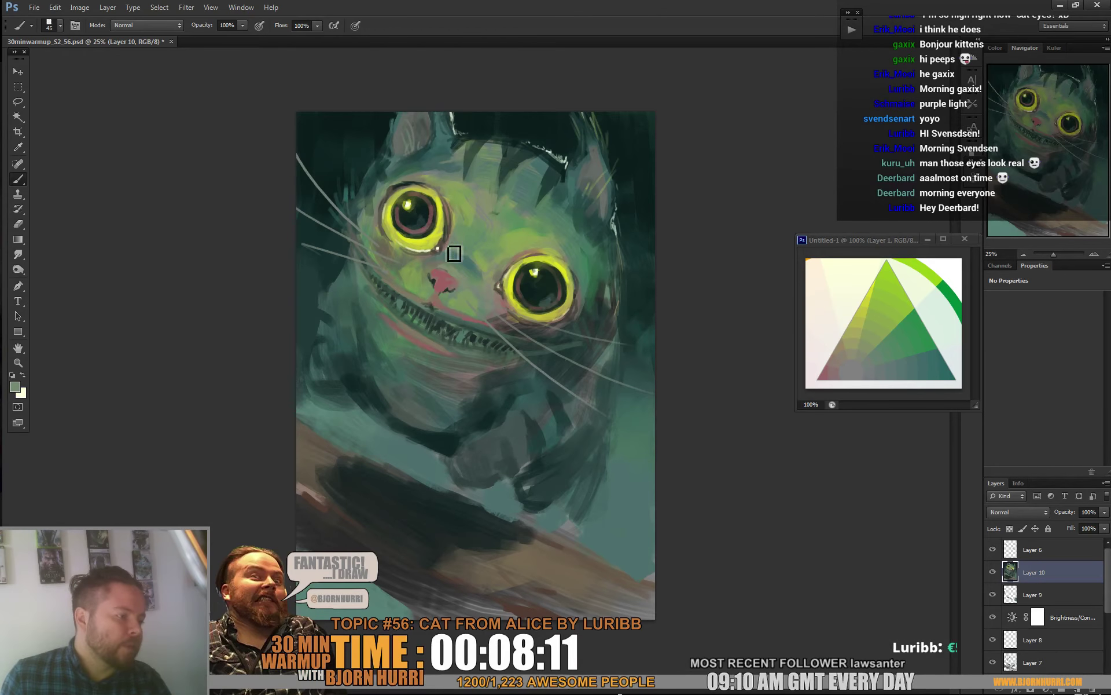
left_click(471, 248, "alt")
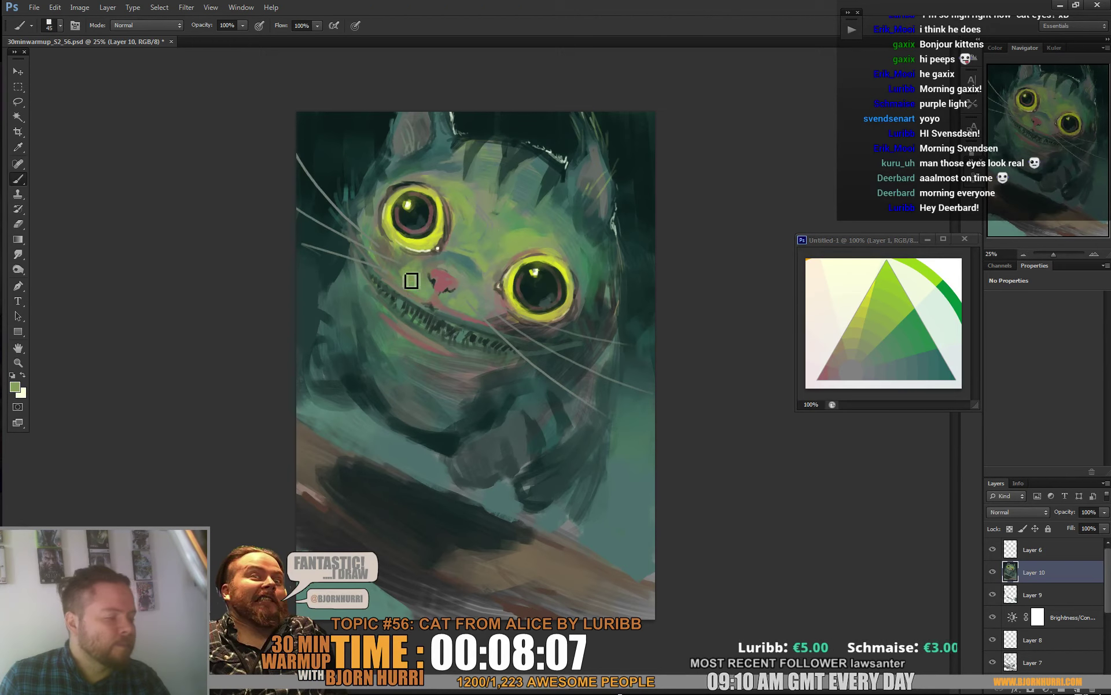
Step: Paint pale highlights on the nose and left eye with a 23 px brush, blending with sampled green and pink
right_click(485, 311)
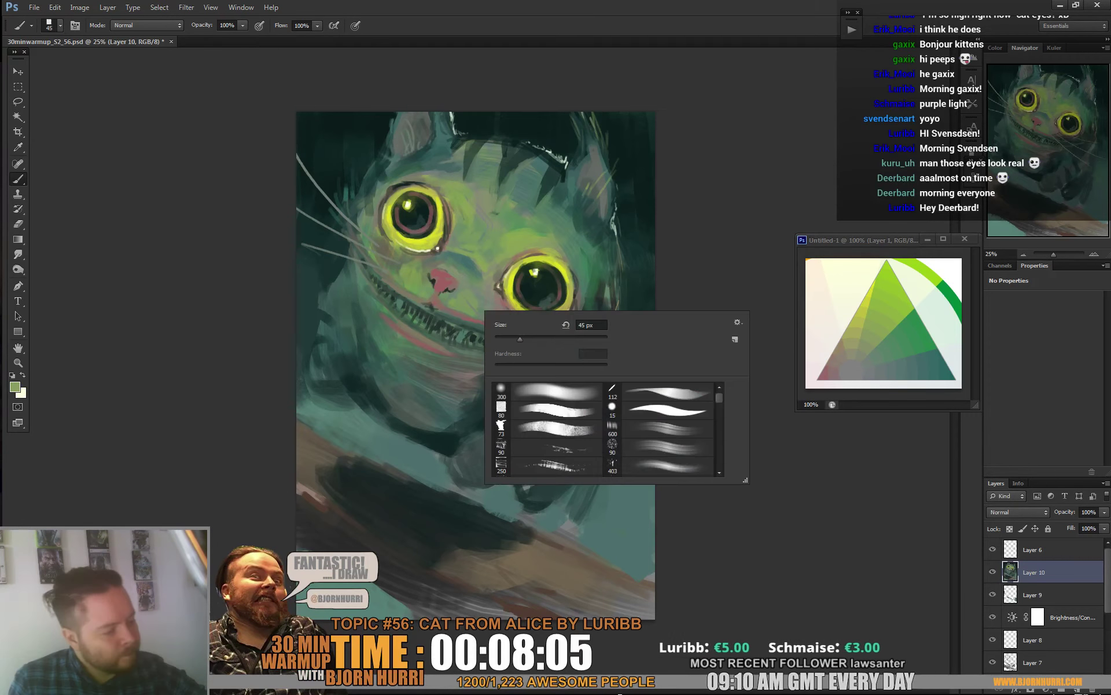
left_click_drag(519, 338, 506, 338)
key("Return")
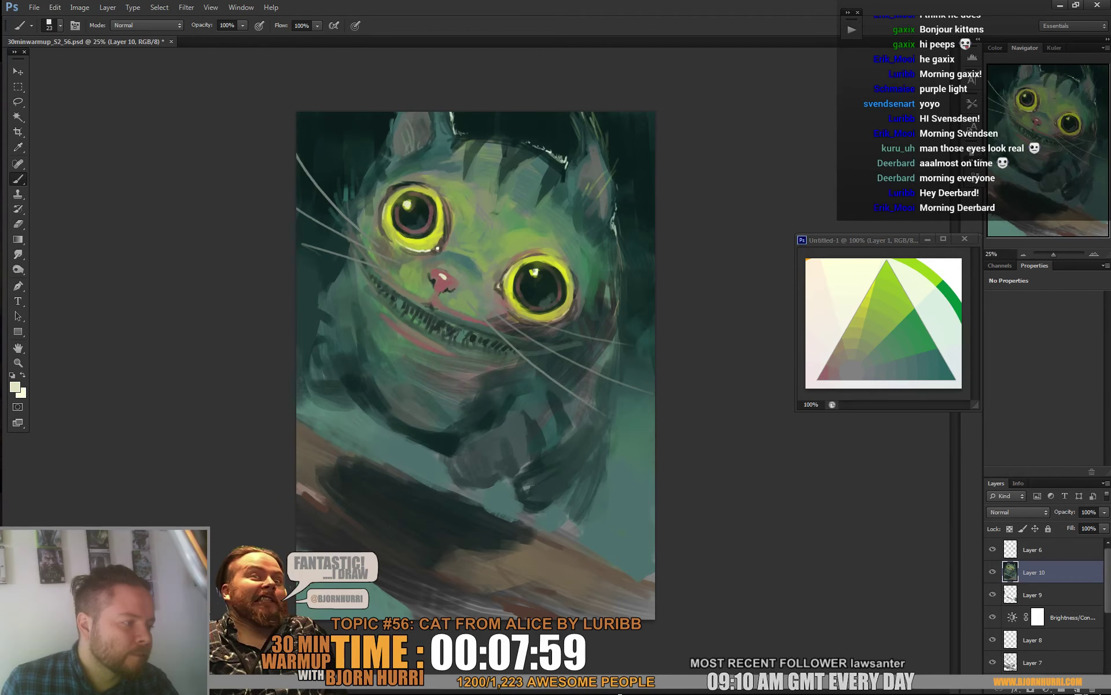
left_click(399, 191, "alt")
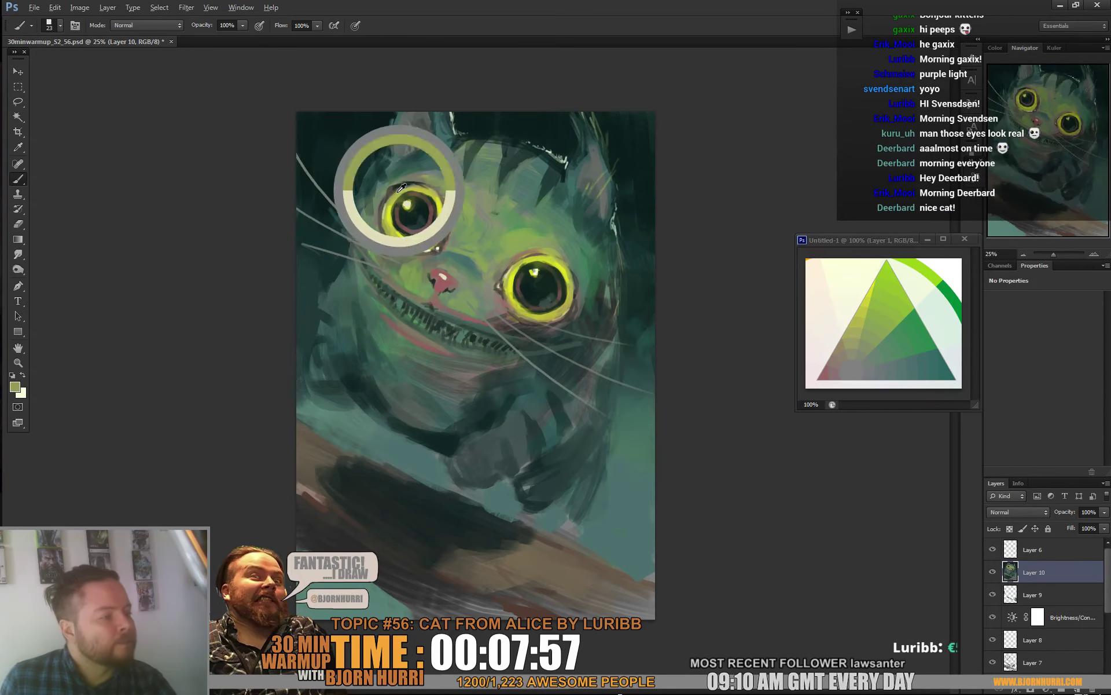
left_click(449, 273, "alt")
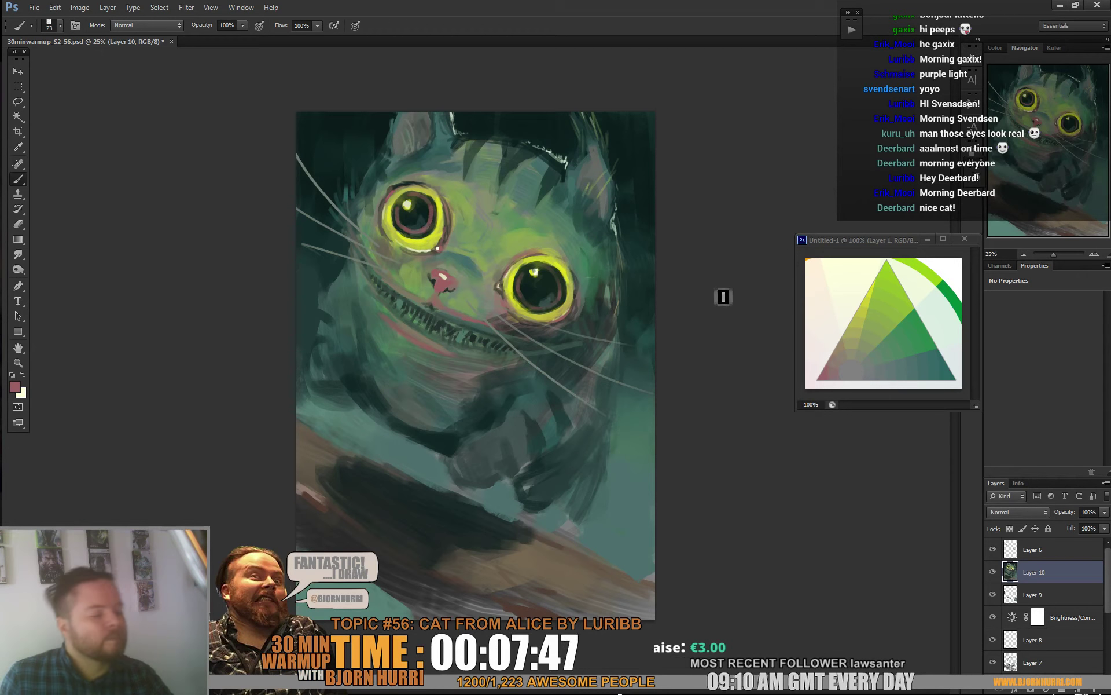
Step: Paint green reflections into the lower part of the right eye's pupil with a 60 px brush
left_click(625, 521, "alt")
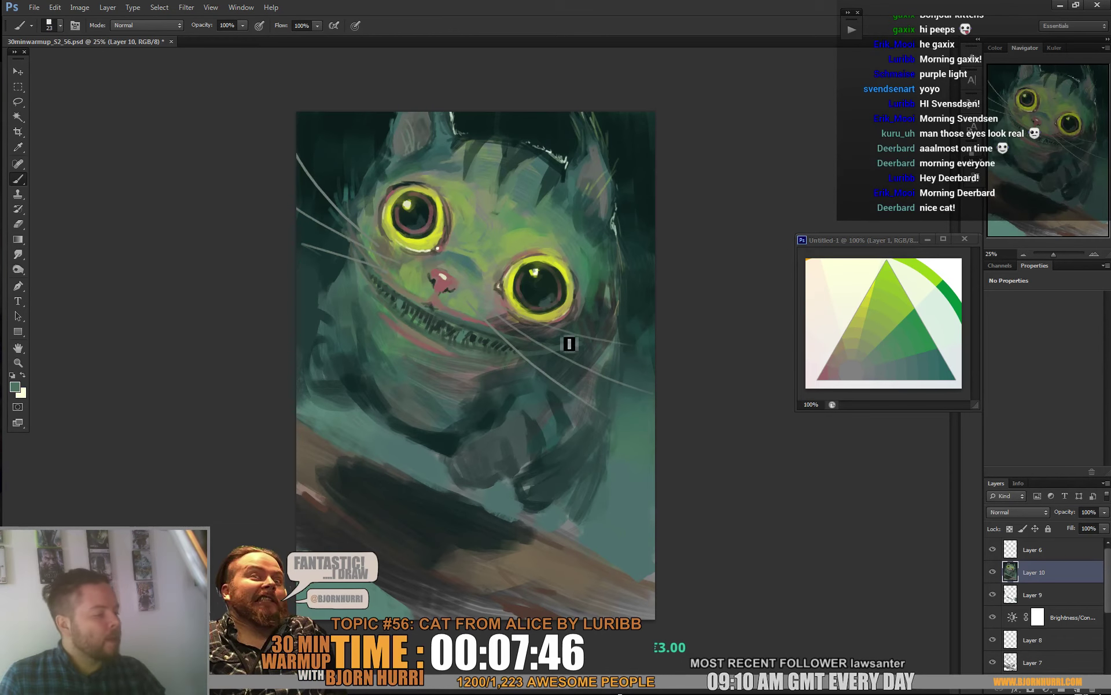
right_click(565, 301)
left_click_drag(686, 307, 647, 307)
type("60")
key("Return")
left_click(904, 355, "alt")
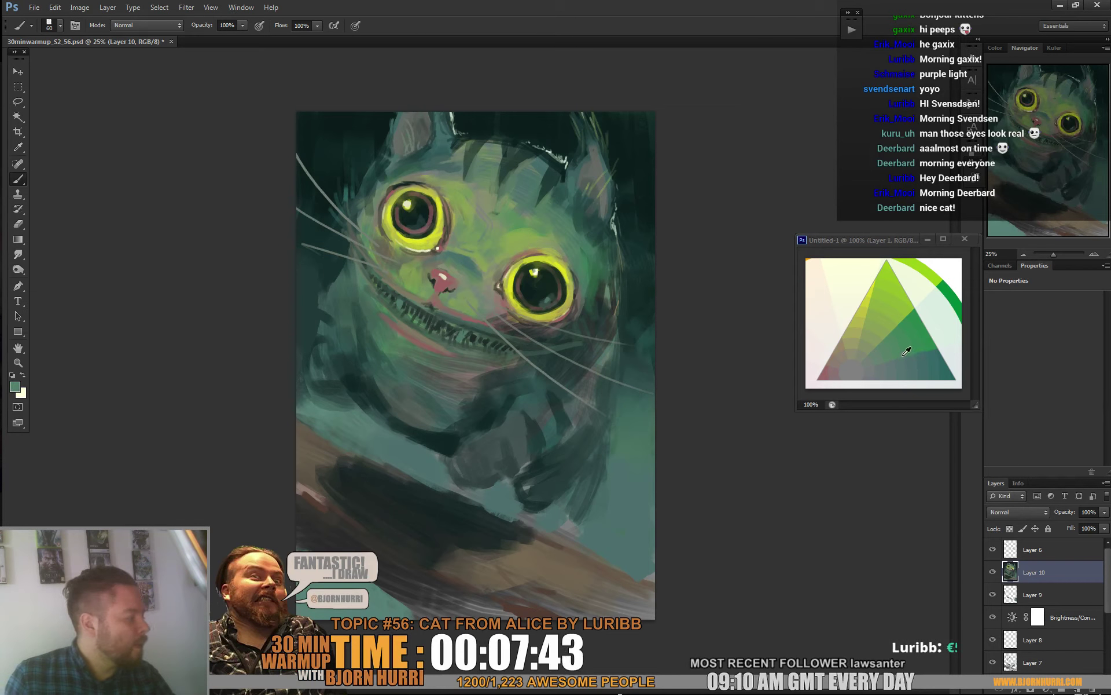
mouse_move(545, 308)
left_mouse_down()
mouse_move(561, 295)
mouse_move(562, 304)
left_mouse_up()
left_click(548, 300, "alt")
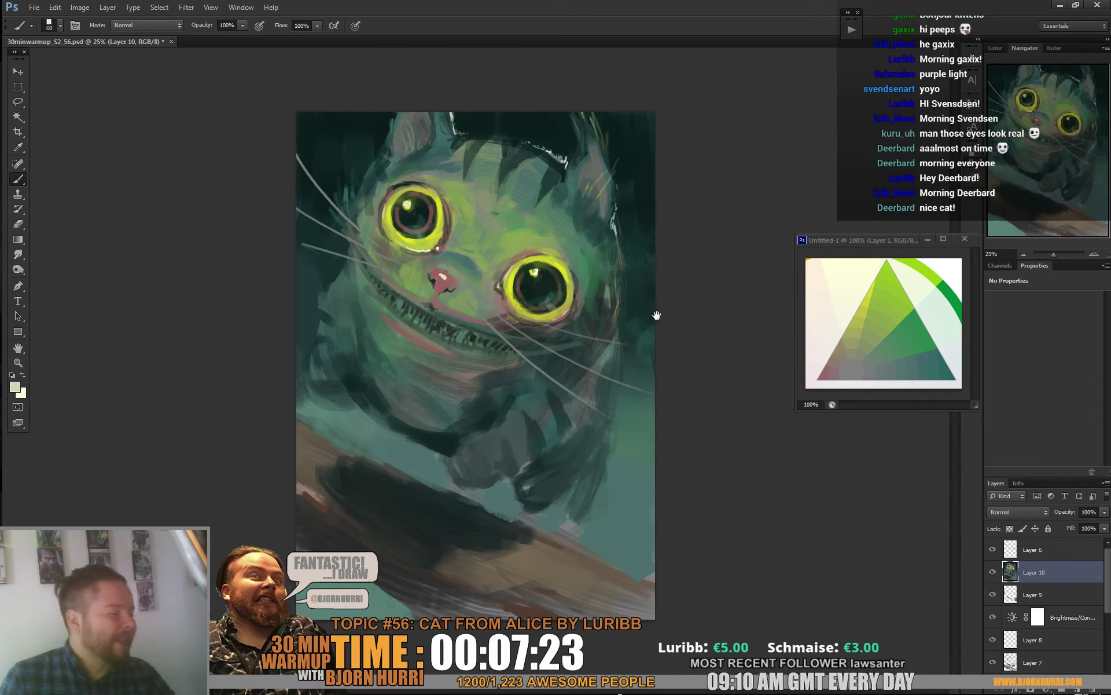
Step: Add a new layer above the merged copy and try the textured brush at 164 px with sampled pale green along the head's upper edge
right_click(585, 184)
left_click_drag(629, 214, 612, 214)
left_click(566, 159, "alt")
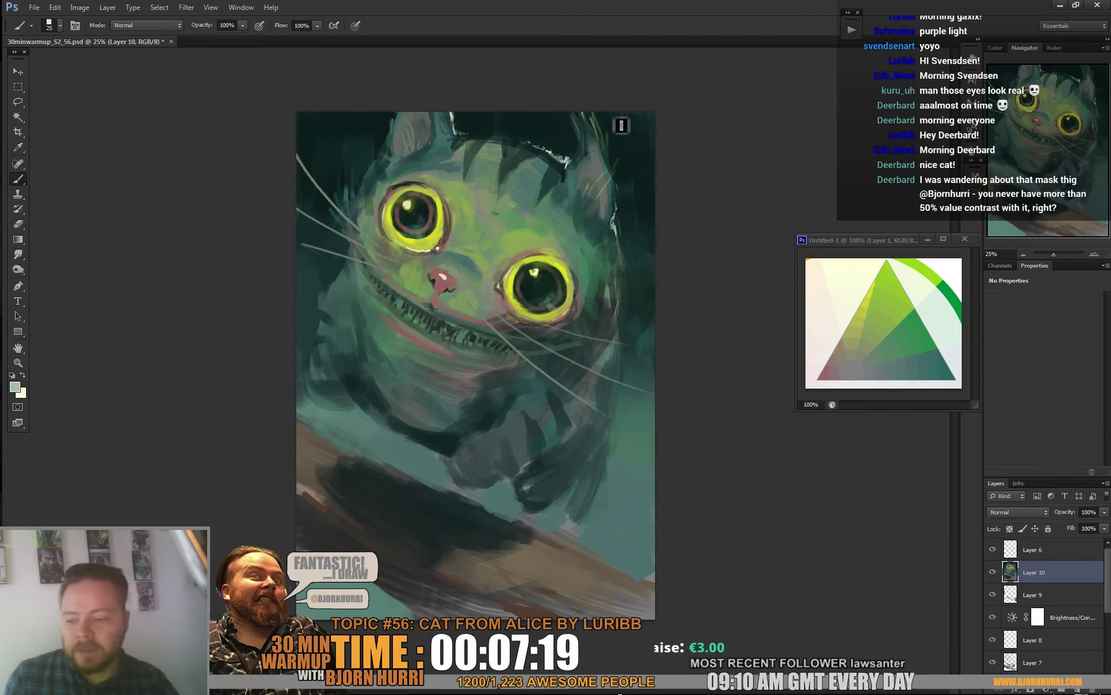
right_click(551, 142)
left_click(688, 261)
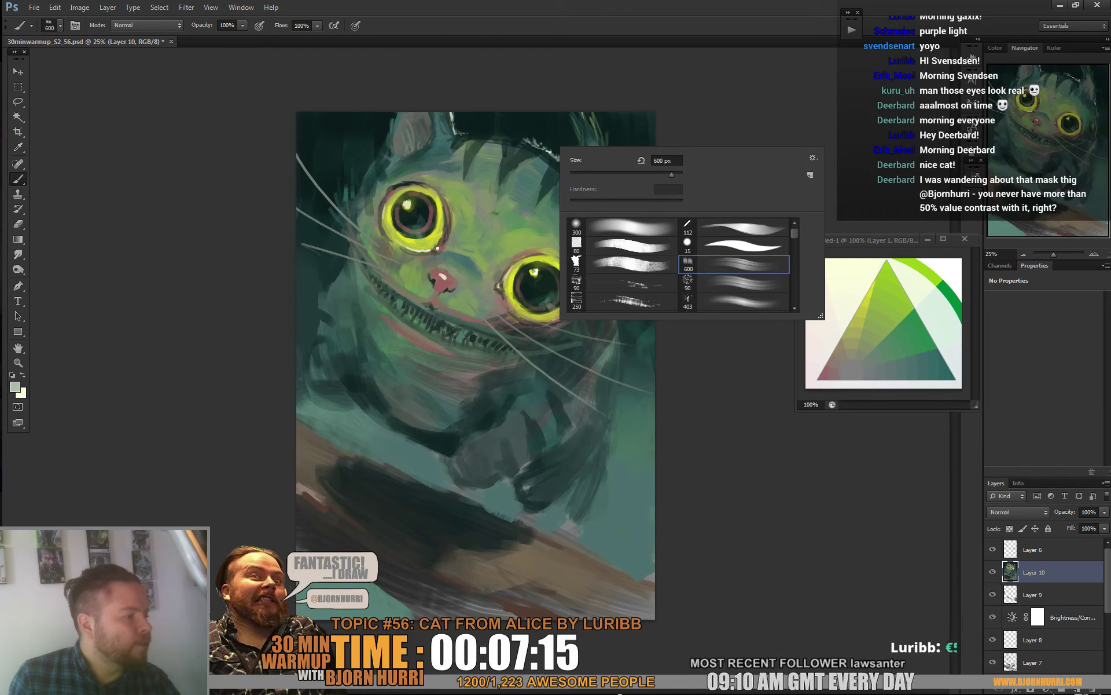
key("ctrl+shift+alt+n")
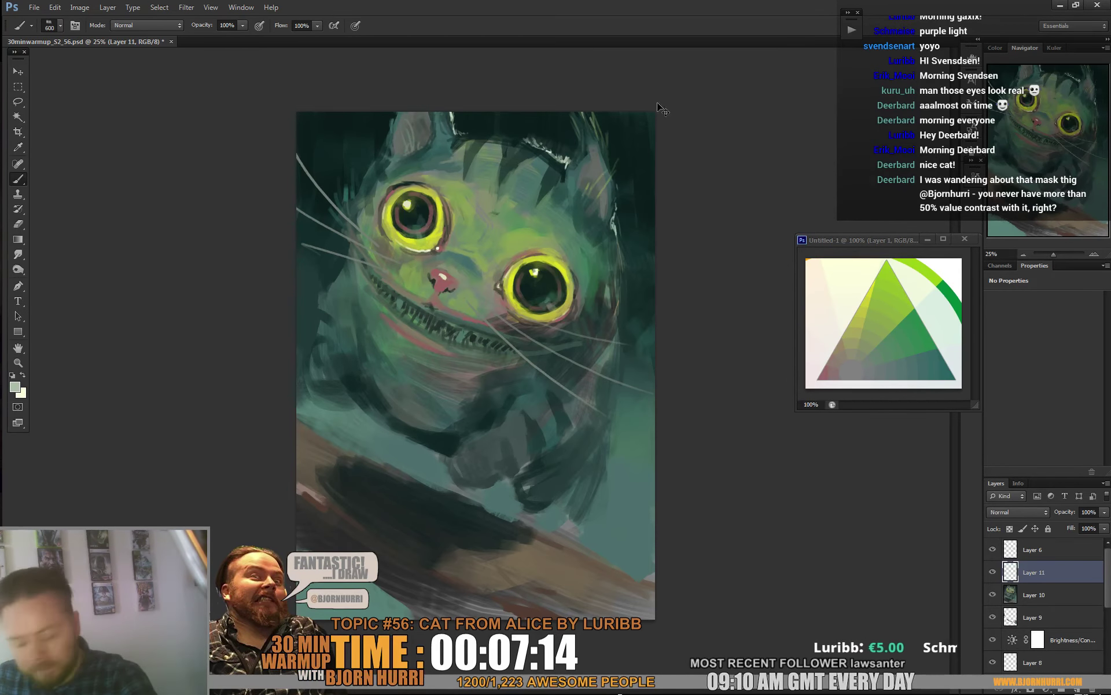
right_click(550, 149)
left_click_drag(636, 177, 635, 177)
left_click(529, 134)
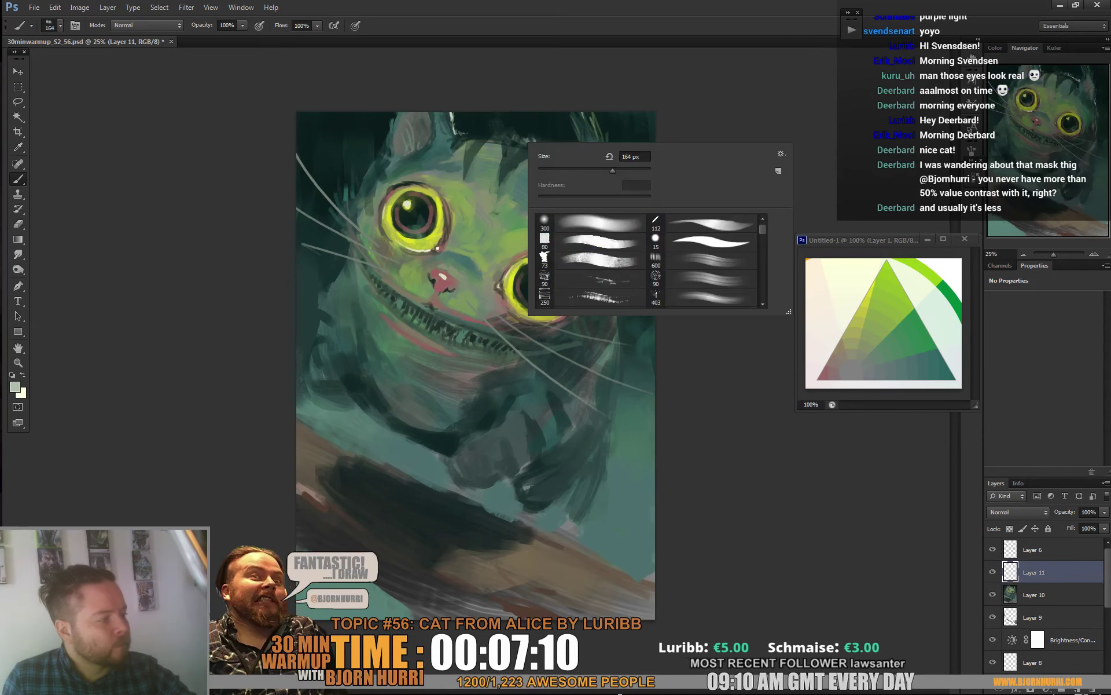
Step: Break up the forehead stripes and the top edge of the head into fur tufts with a 41 px brush and sampled colours
right_click(530, 145)
key("Return")
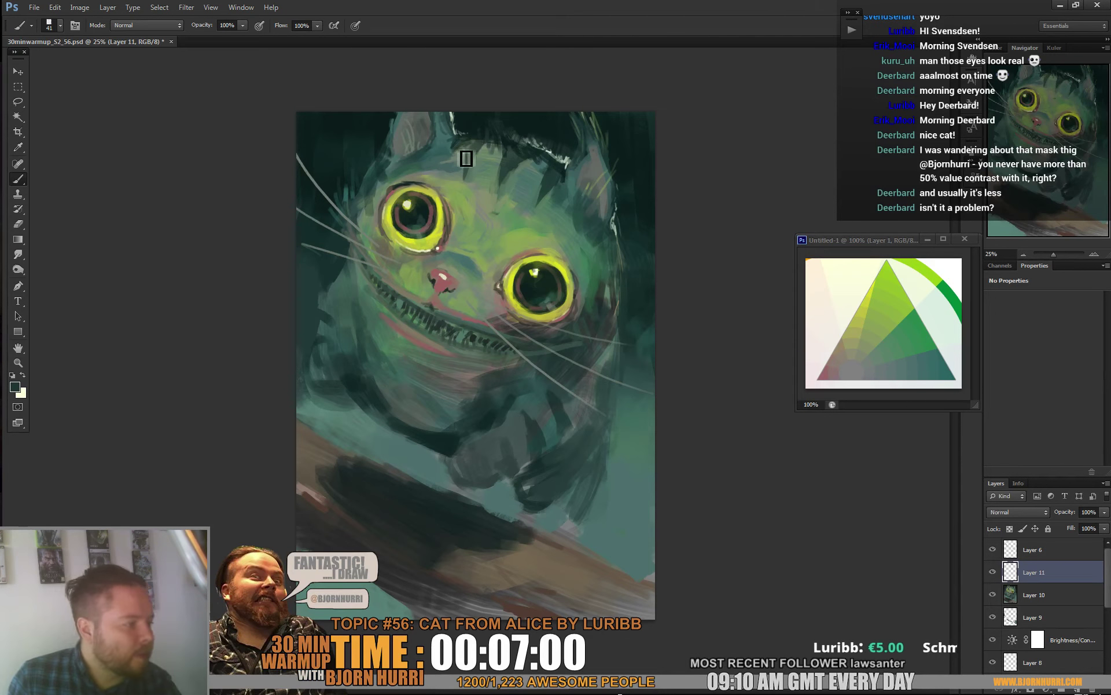
left_click(484, 139, "alt")
left_click(485, 143, "alt")
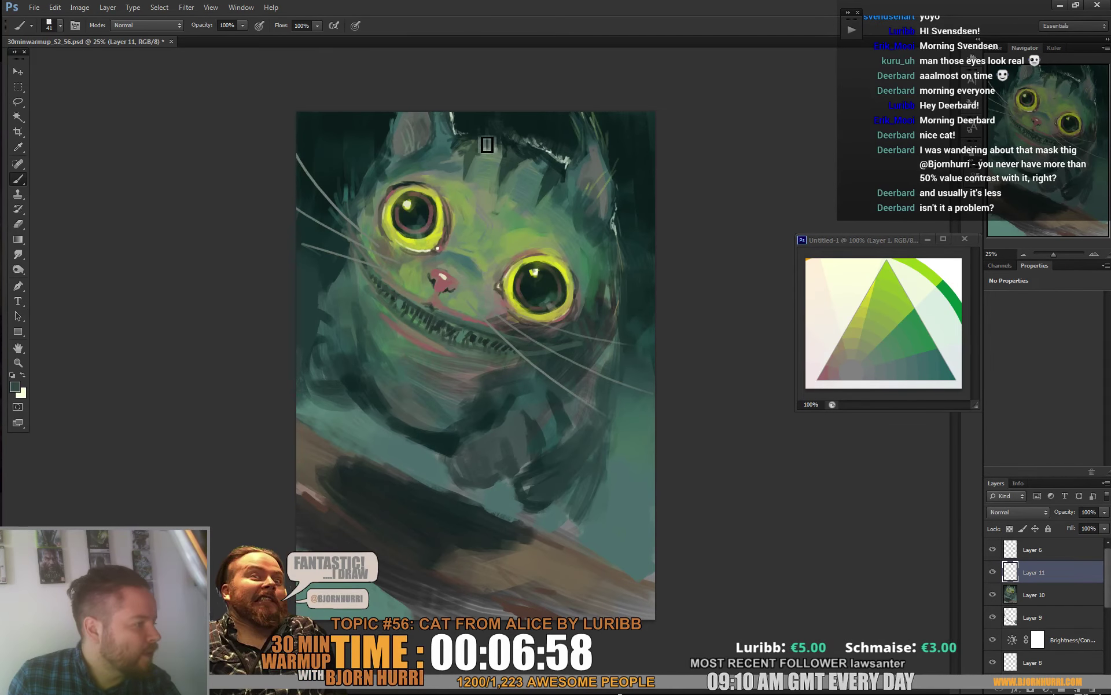
left_click(573, 158, "alt")
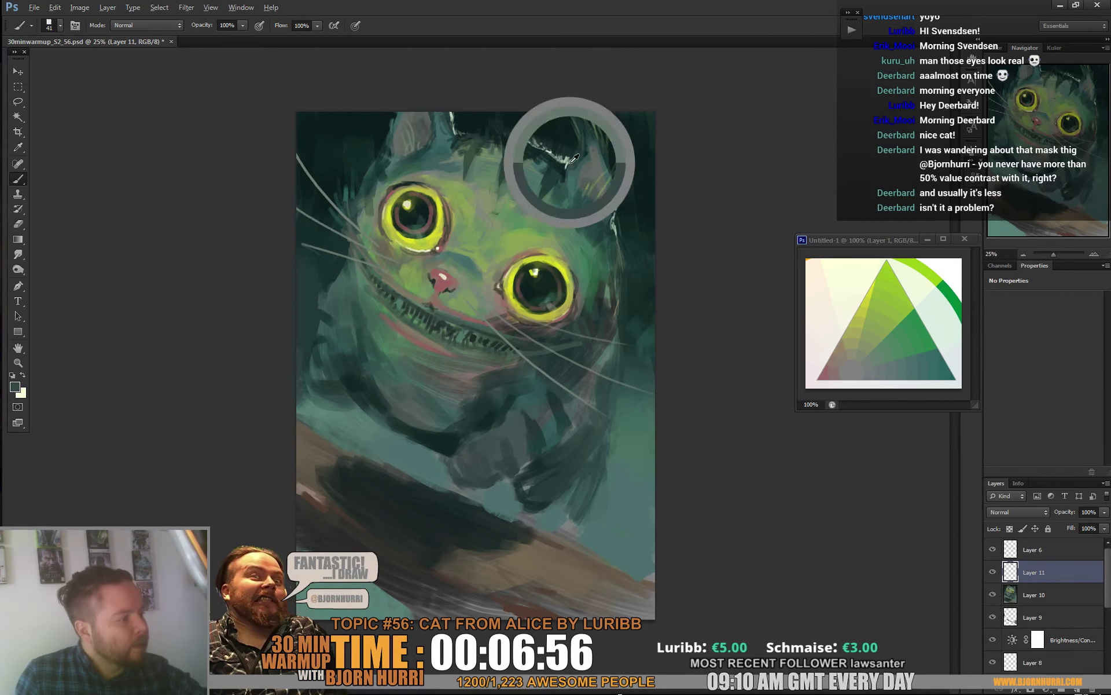
left_click_drag(574, 157, 568, 163)
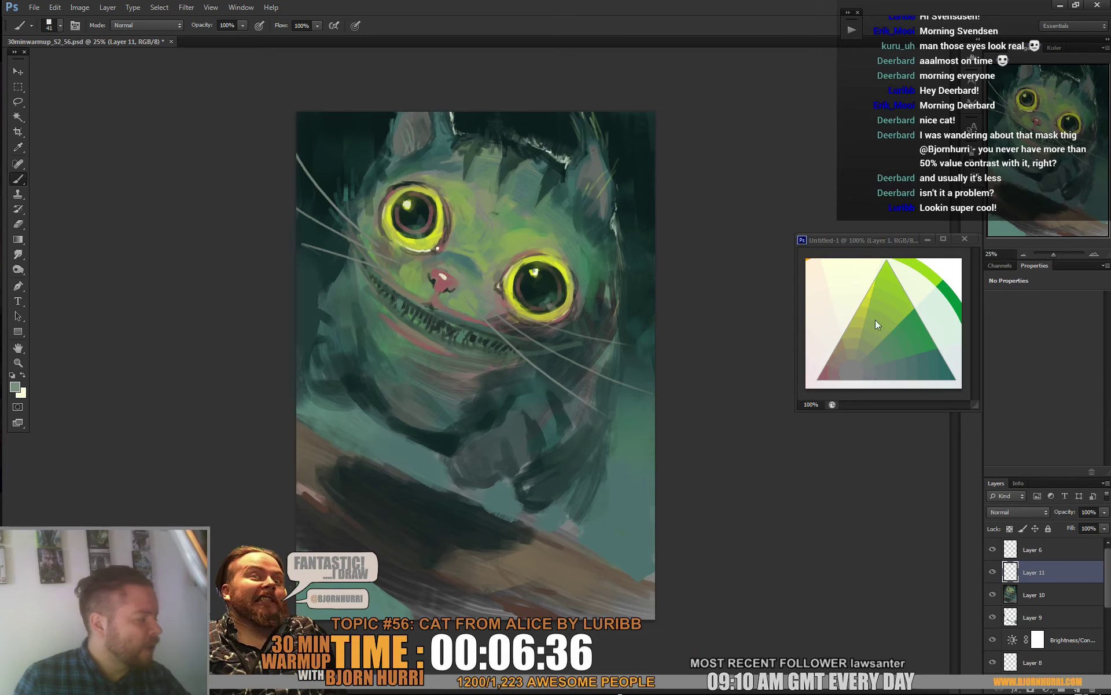
Step: Refine the outline of the right ear against the background with sampled dark green, and pick a teal from the colour wheel
left_click(624, 191, "alt")
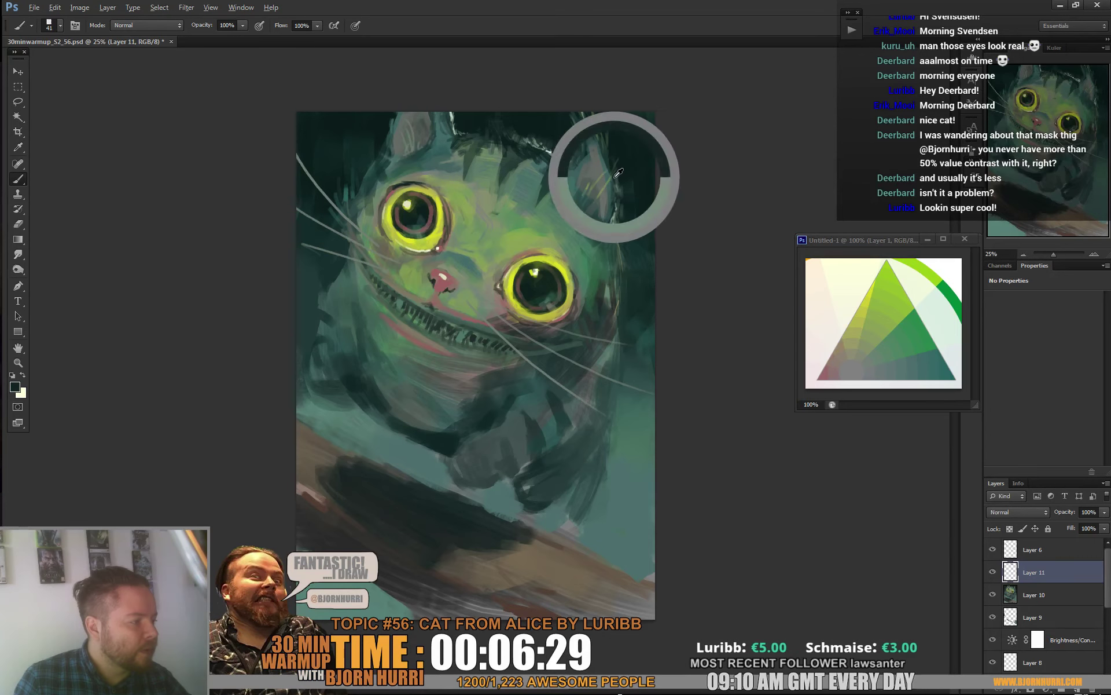
left_click(620, 208, "alt")
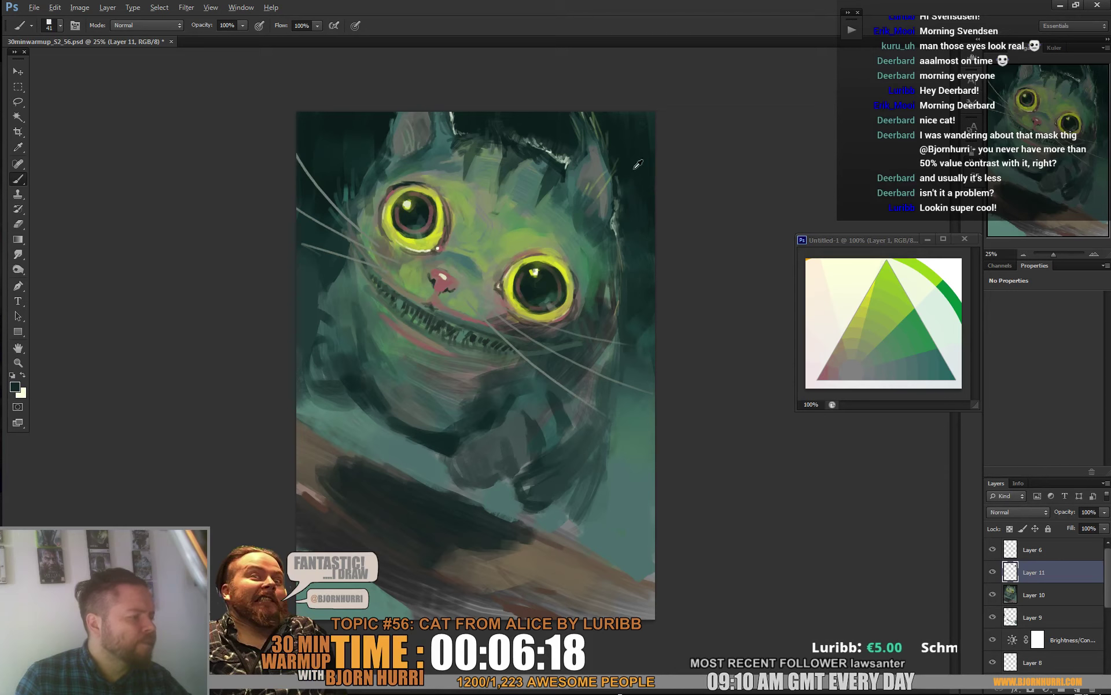
left_click(938, 359, "alt")
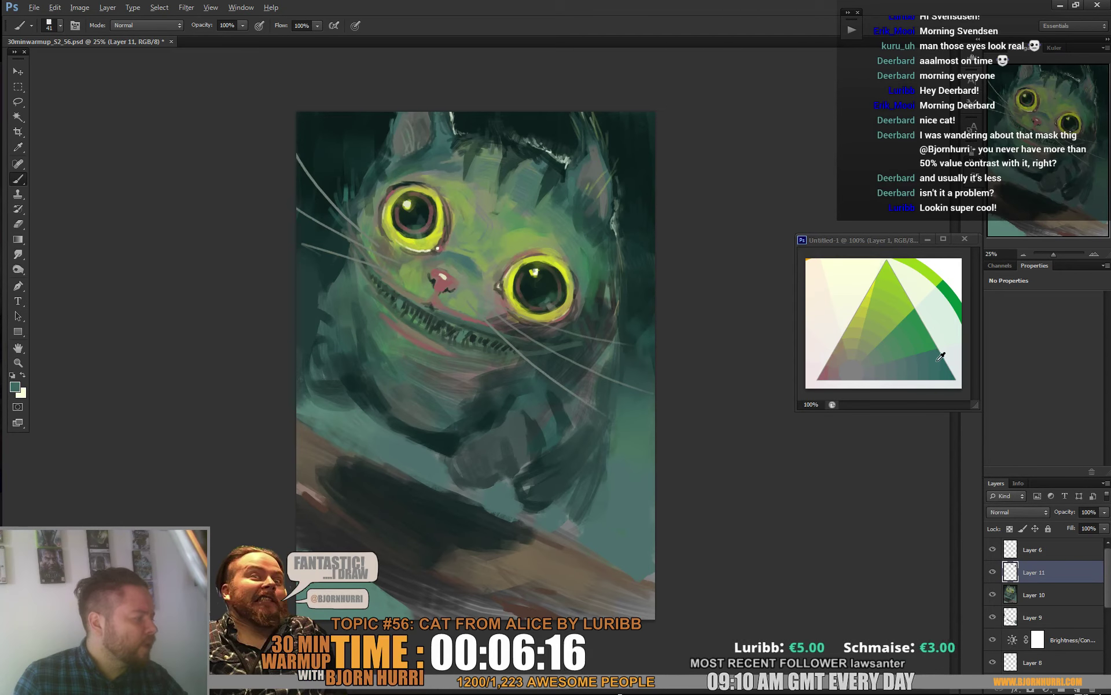
Step: Stipple a darkened teal into the background beyond the right ear with the 73 textured brush at 329 px, blending with sampled dark green
right_click(651, 148)
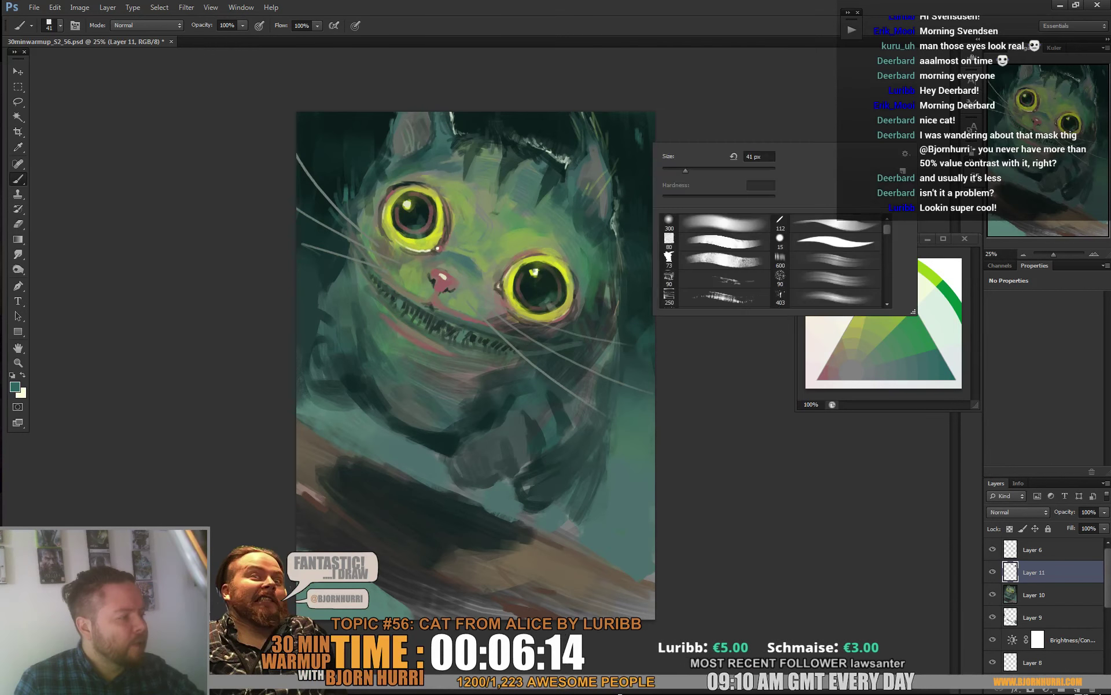
double_click(716, 260)
left_click(638, 129, "alt")
right_click(662, 156)
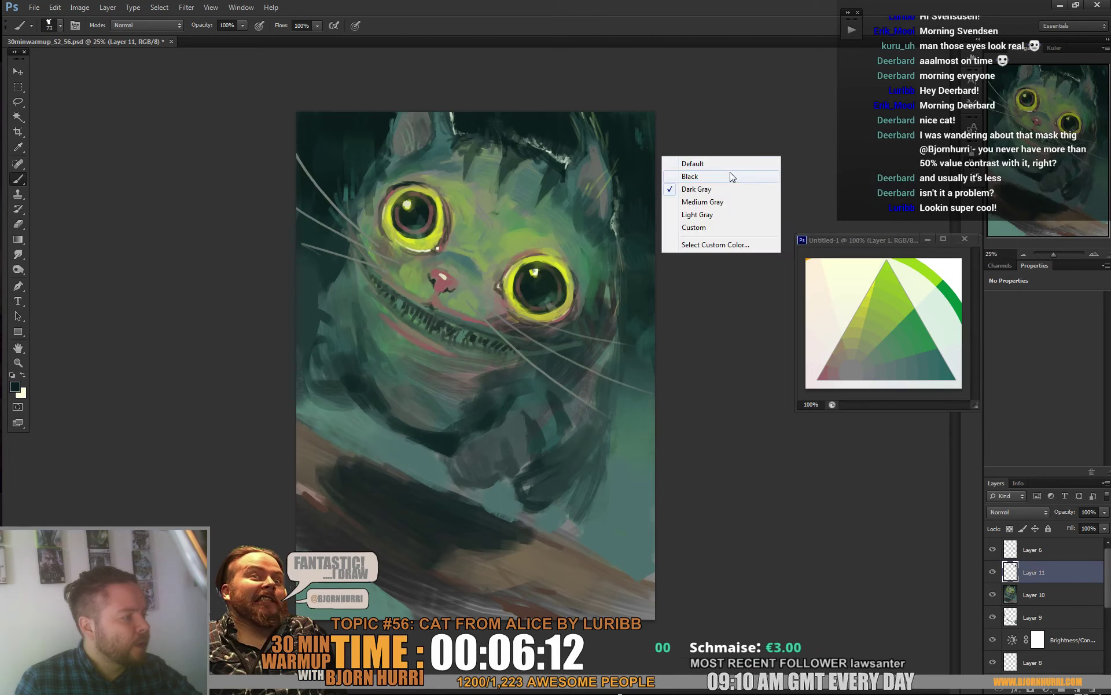
right_click(652, 155)
left_click(727, 182)
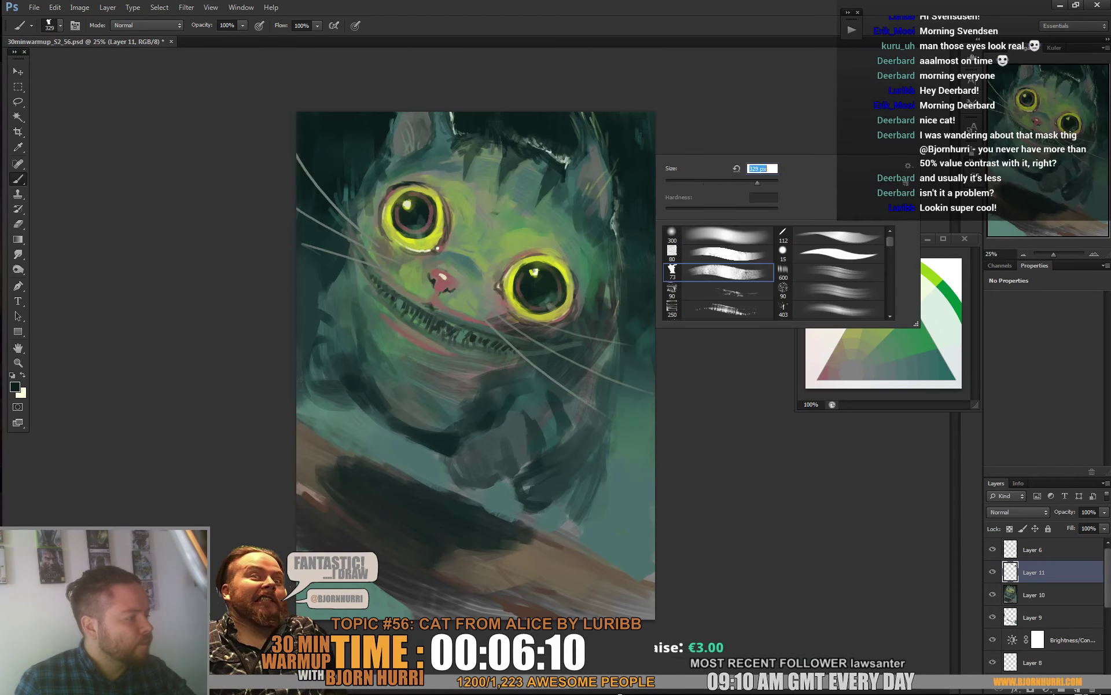
key("Return")
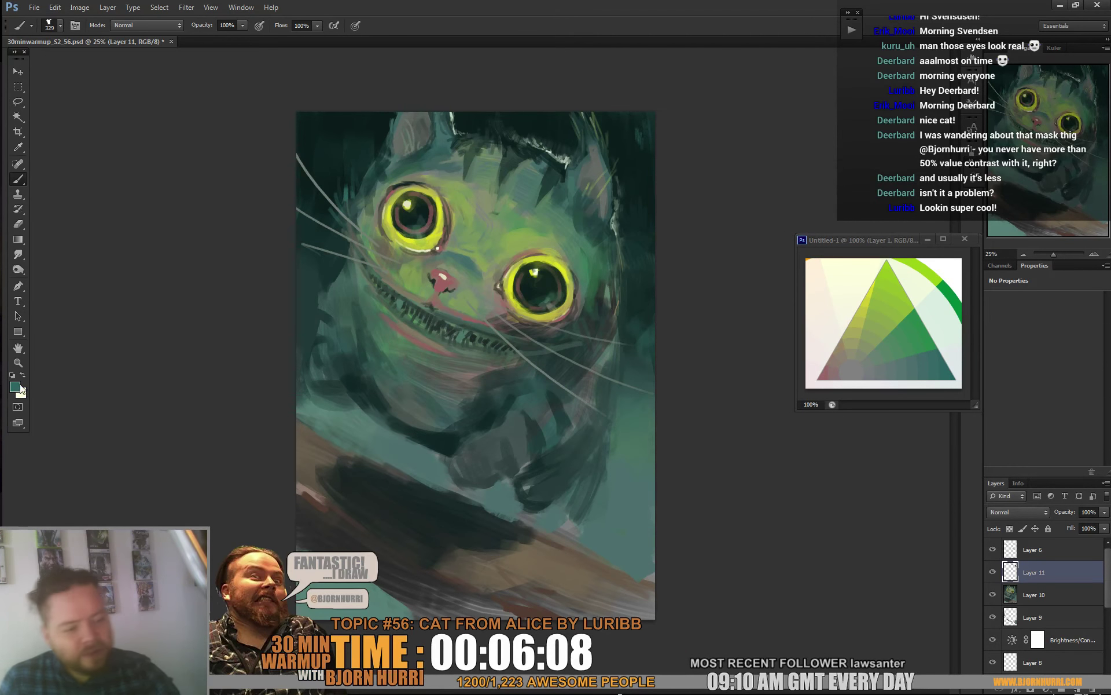
left_click(15, 387)
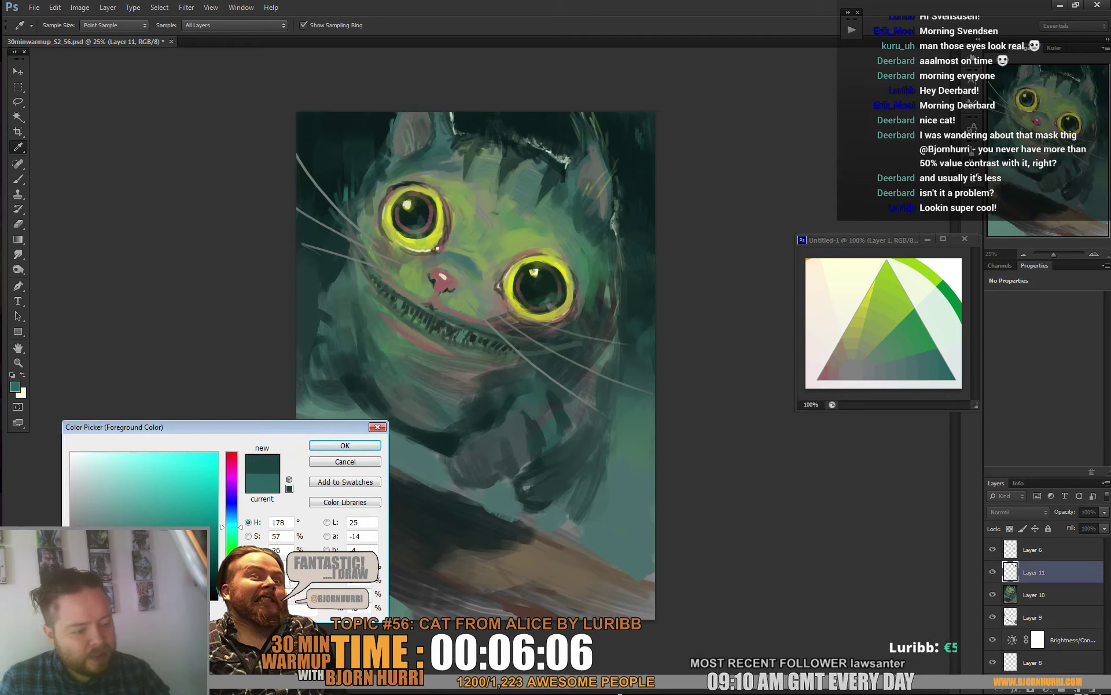
key("Return")
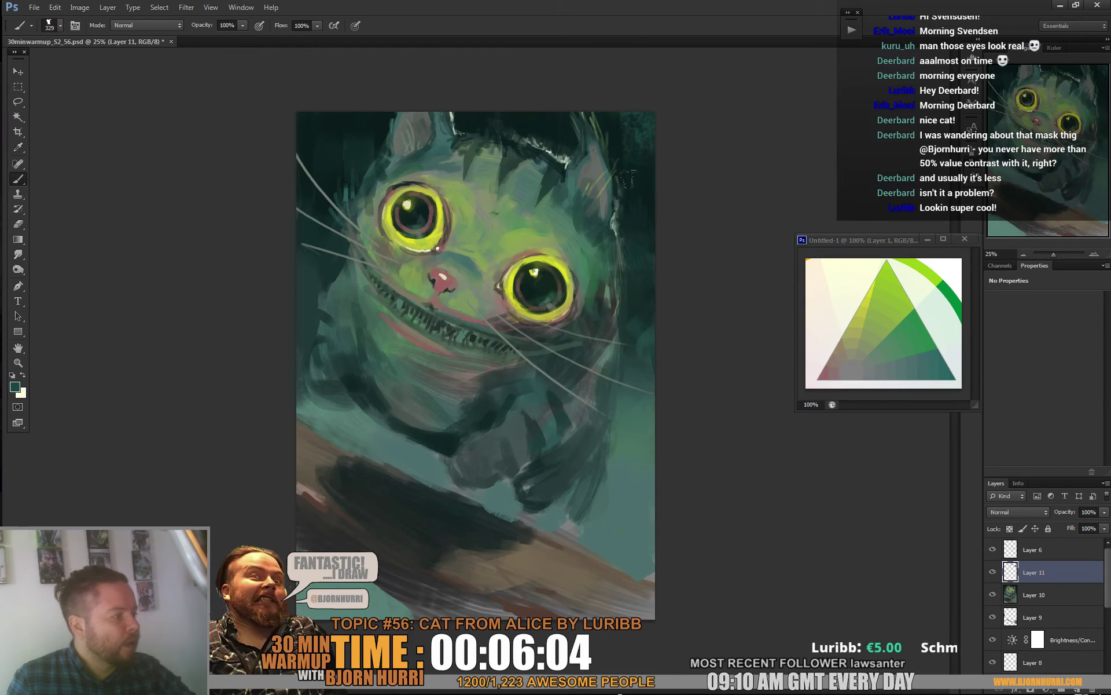
left_click(647, 127, "alt")
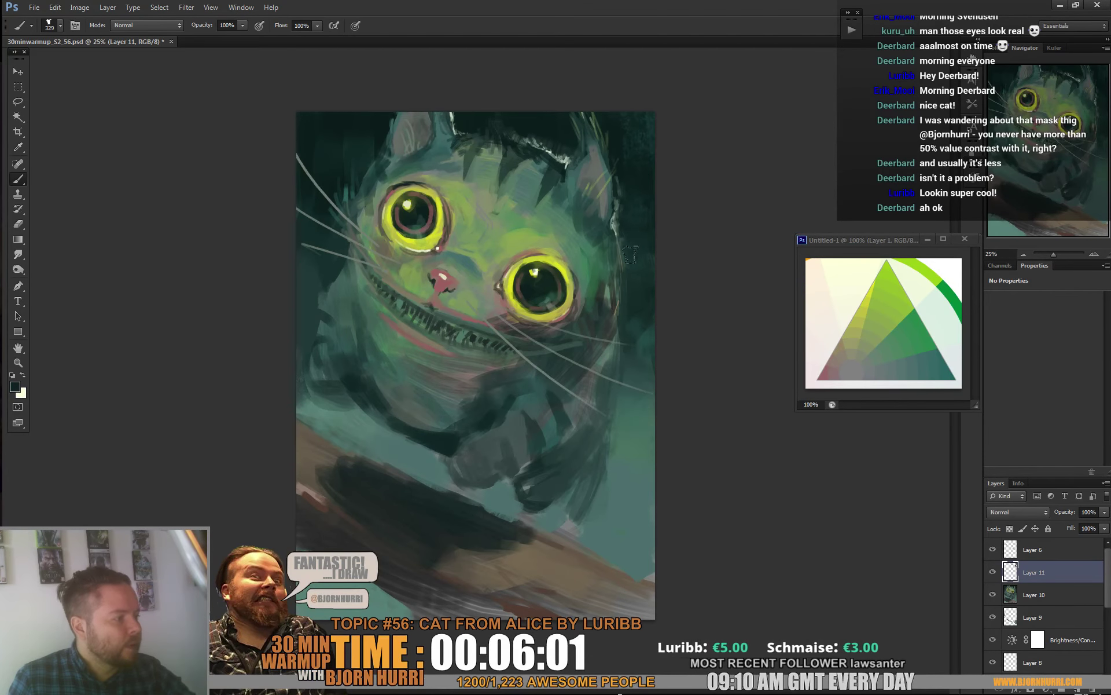
Step: Rework the head's upper edge beside the right ear with a 62 px textured brush in green, teal and sampled dark background colour
right_click(593, 131)
left_click(711, 70)
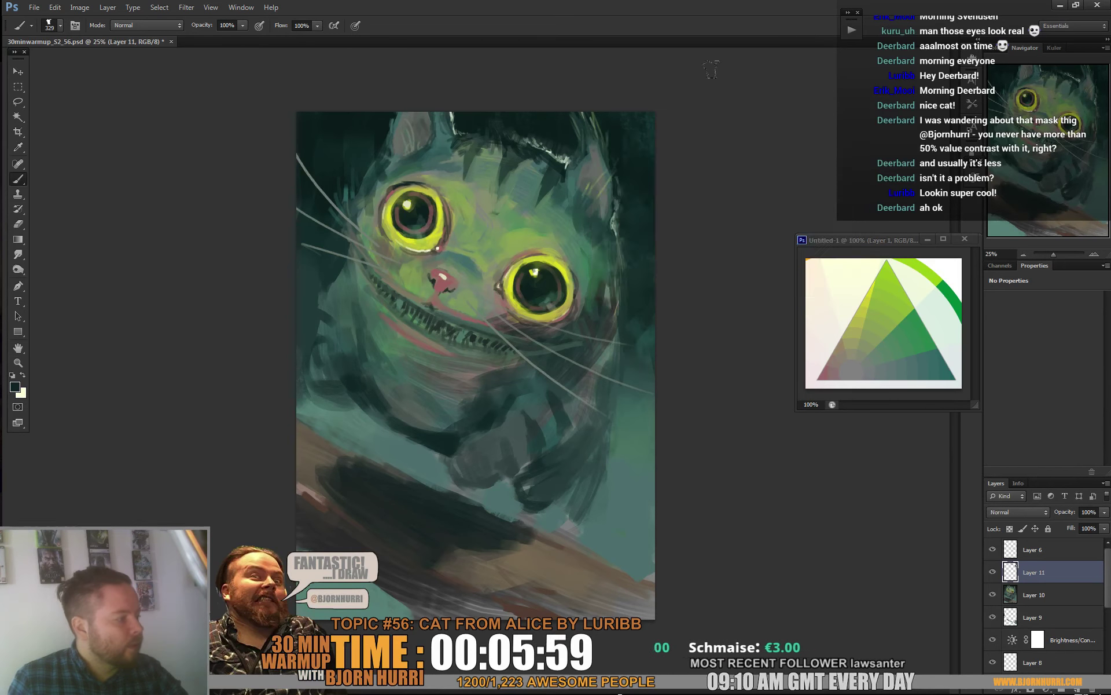
right_click(701, 224)
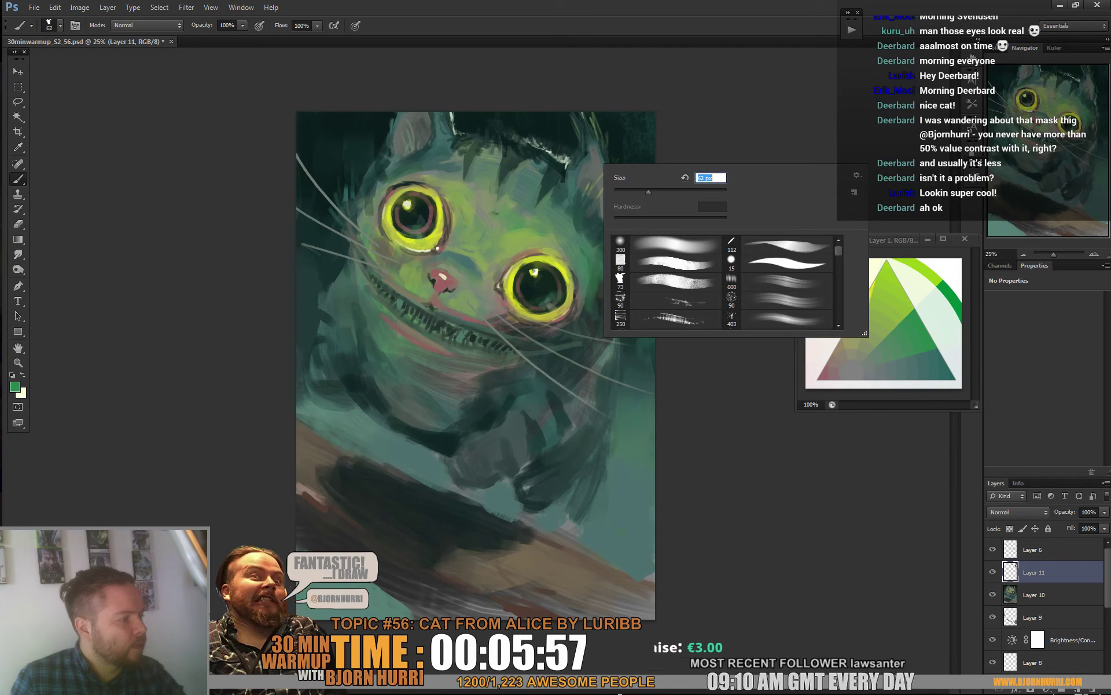
key("Return")
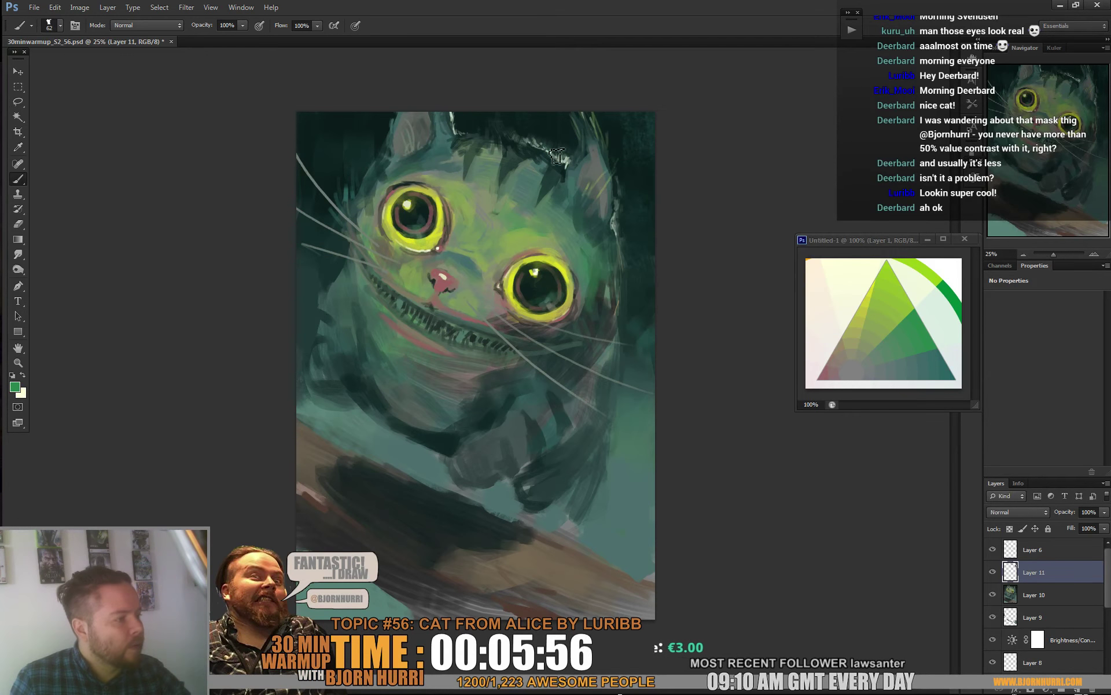
left_click(937, 355, "alt")
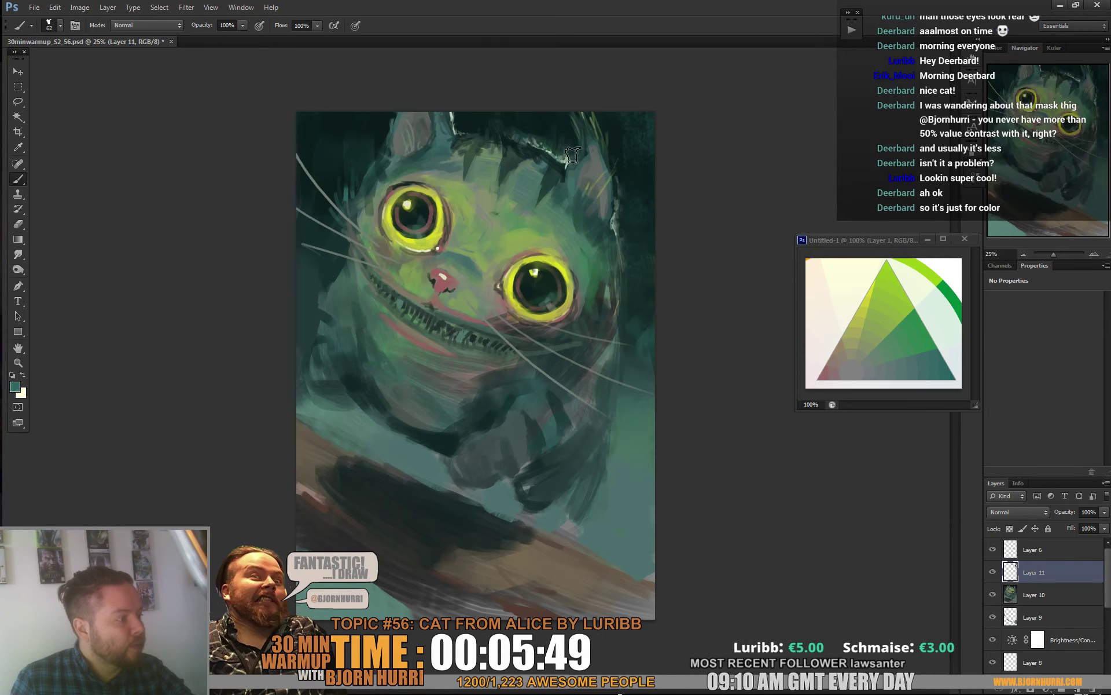
left_click(557, 125, "alt")
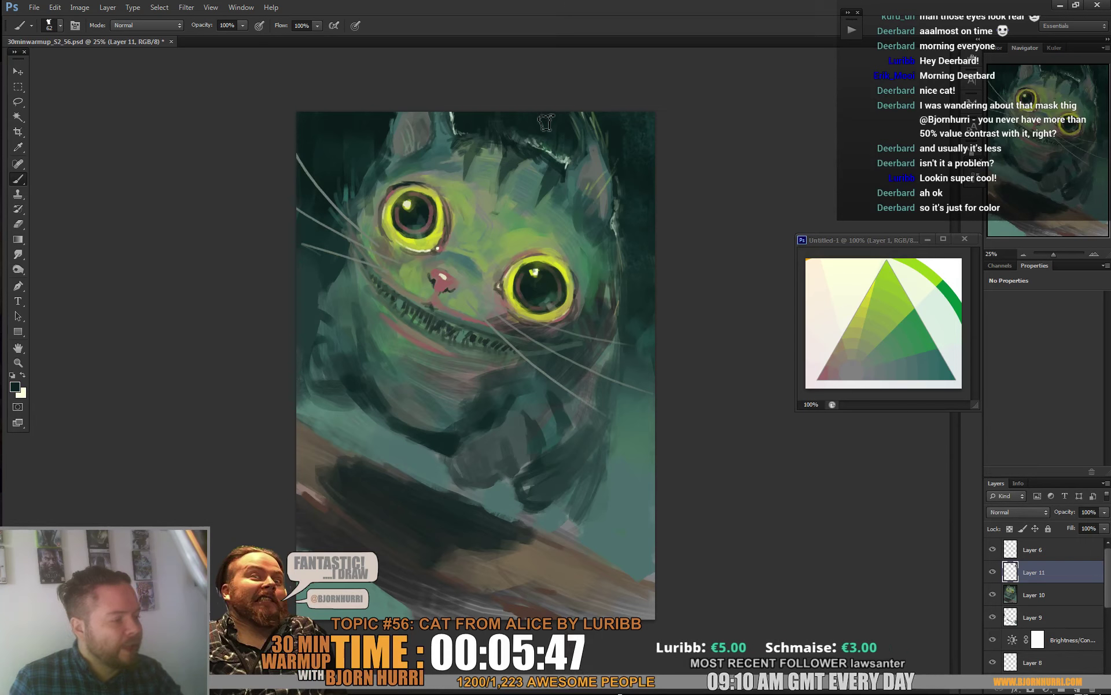
Step: Extend the pale rim light down the right side of the body with a 23 px brush and the sampled highlight colour
right_click(648, 283)
key("Return")
left_click(573, 159, "alt")
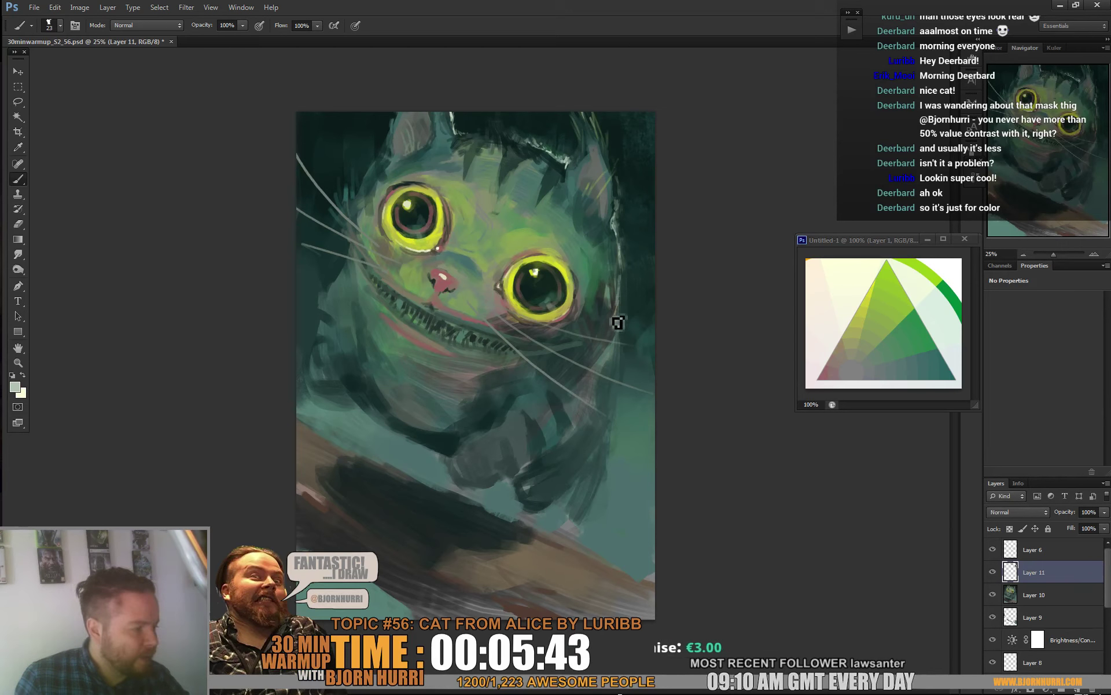
left_click_drag(619, 304, 626, 283)
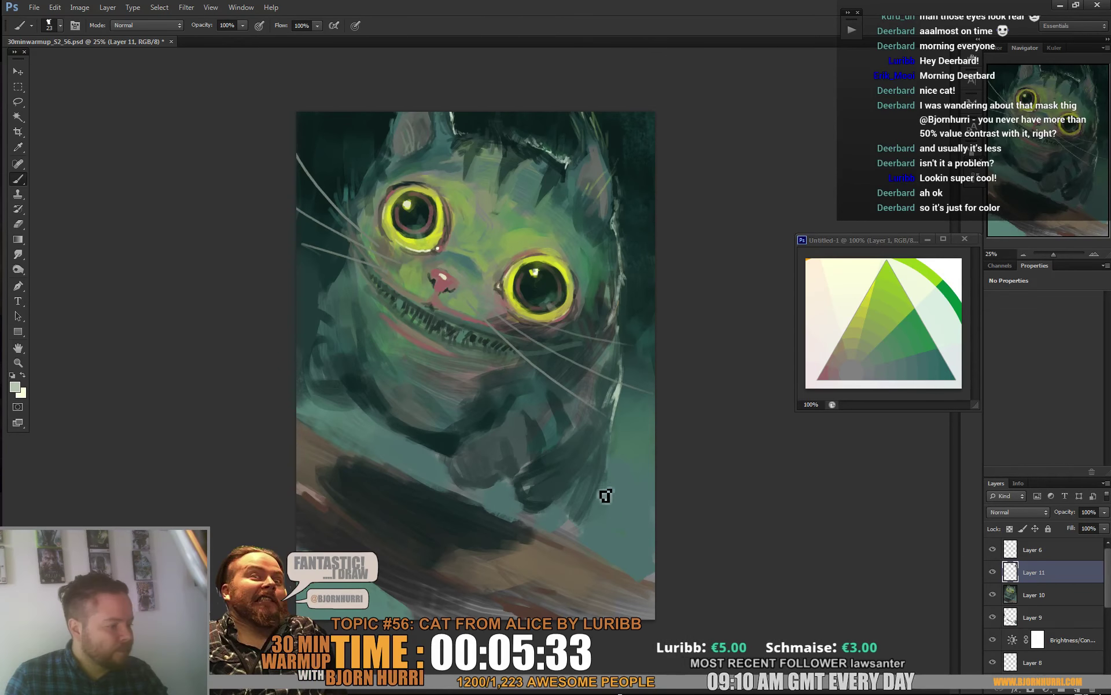
Step: Paint sampled dark teal with a 52 px brush over the fur above the branch and the background beneath the branch
left_click(596, 509, "alt")
right_click(597, 510)
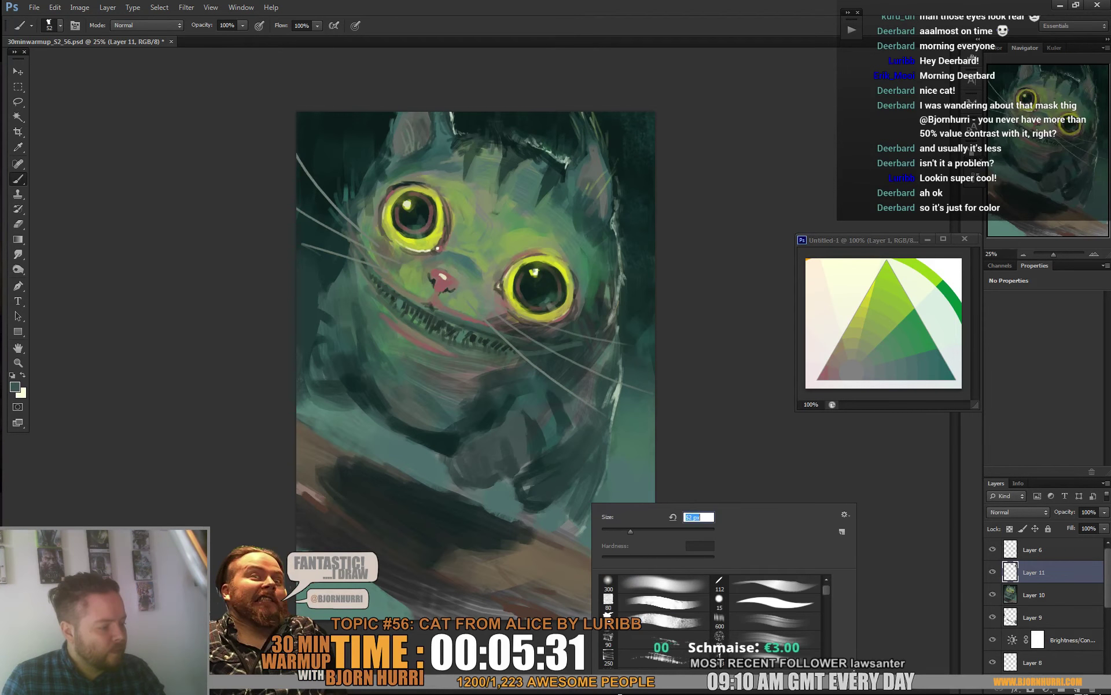
mouse_move(586, 514)
left_mouse_down()
mouse_move(573, 537)
mouse_move(566, 529)
left_mouse_up()
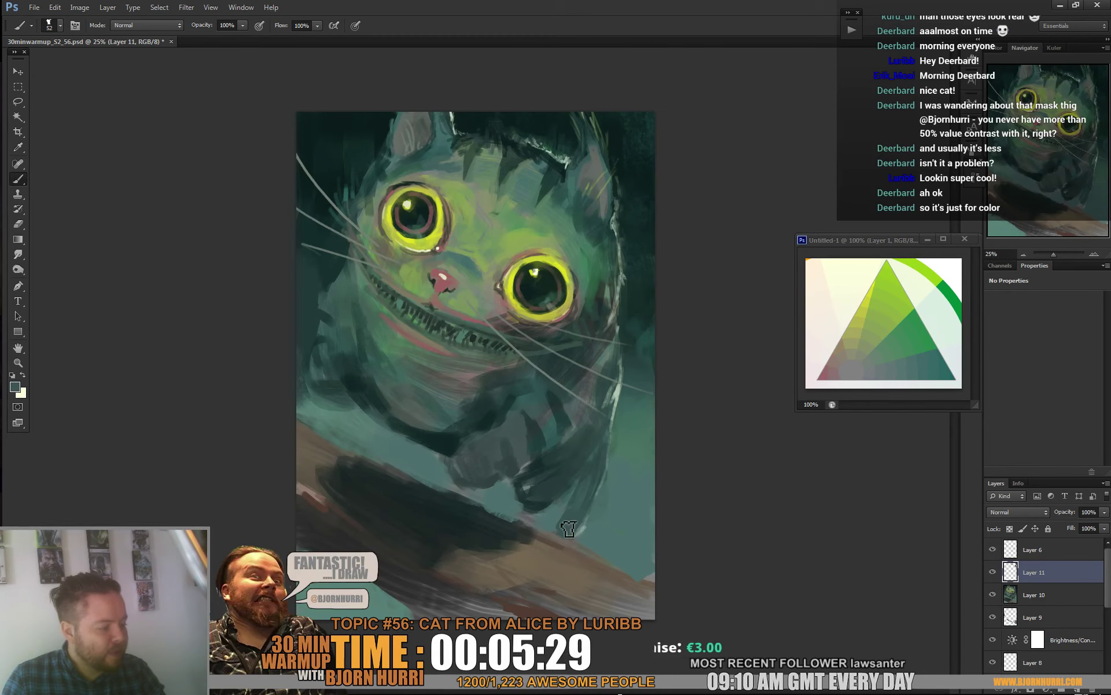
left_click_drag(387, 608, 363, 601)
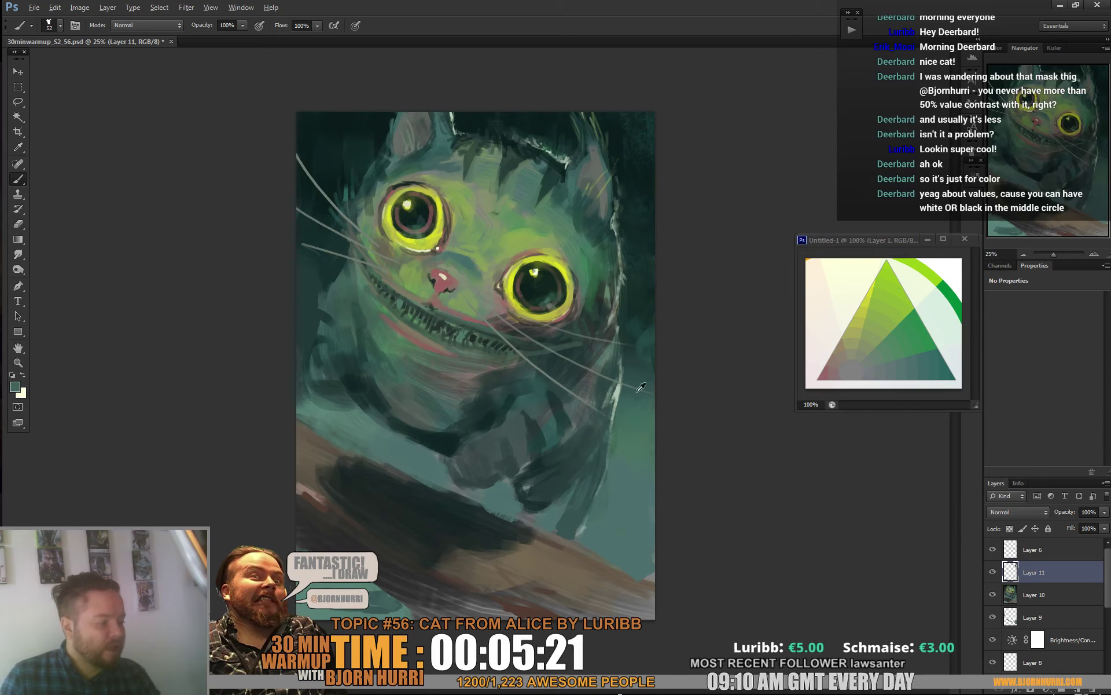
Step: Add pale rim-light strokes to the edge of the lower right haunch with a 20 px brush and the sampled highlight colour
left_click(617, 390, "alt")
right_click(636, 410)
left_click(655, 437)
left_click_drag(589, 455, 547, 513)
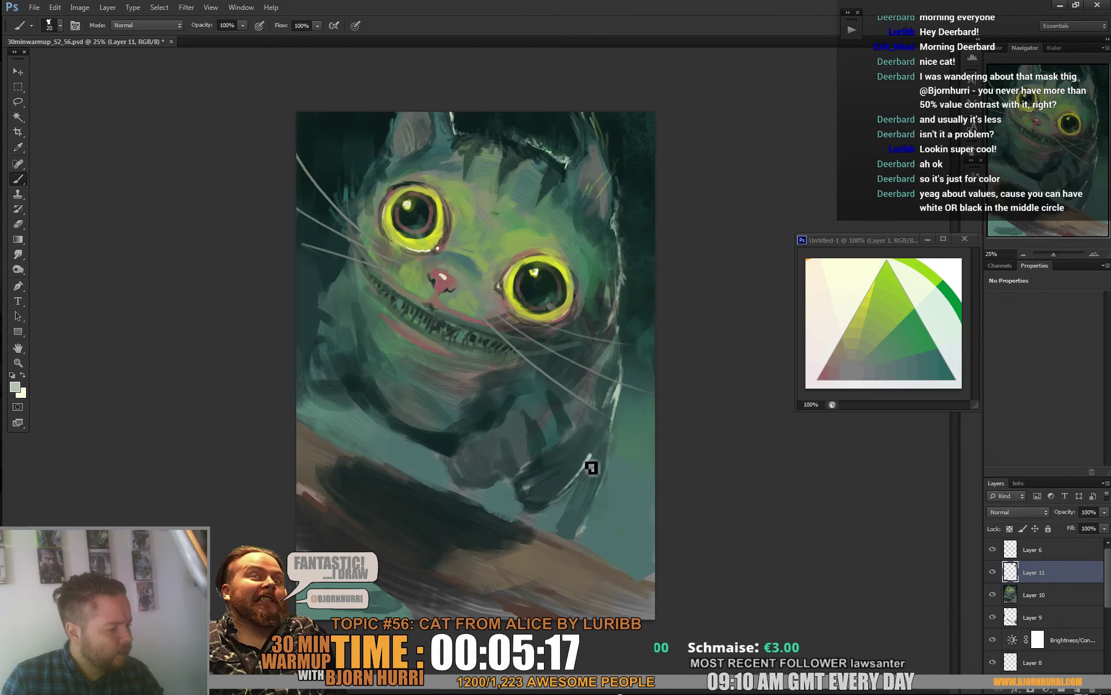
left_click_drag(592, 468, 603, 456)
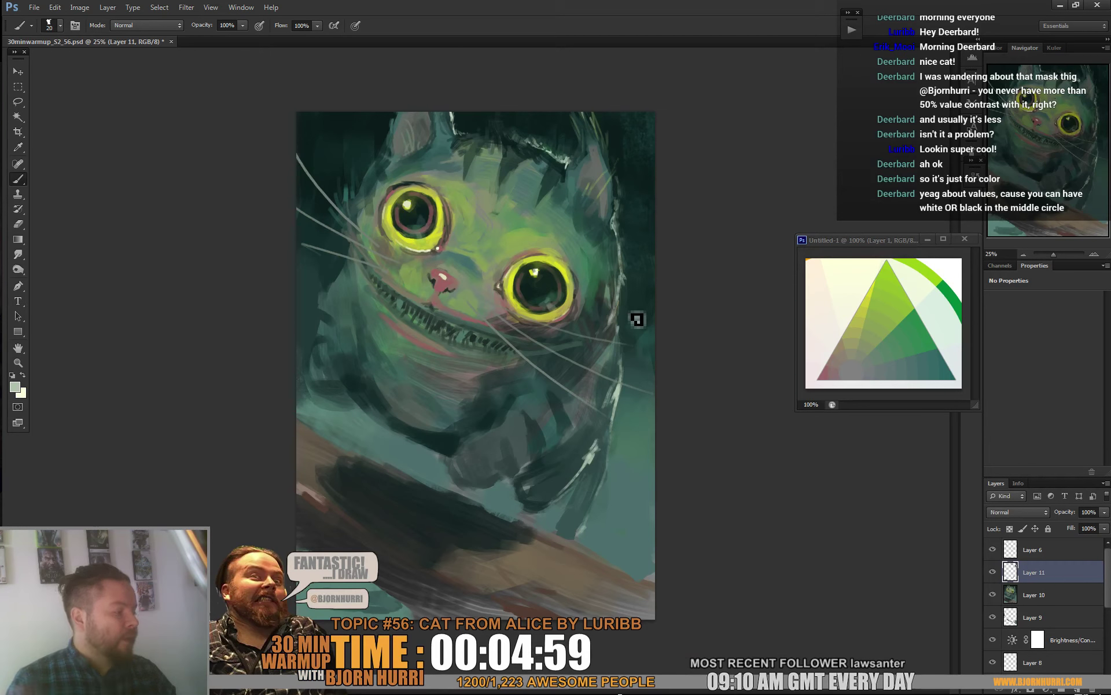
Step: Choose a neutral grey with 0% saturation and paint fur strokes inside the right flank's rim light, softening with sampled background teal
left_click(853, 369, "alt")
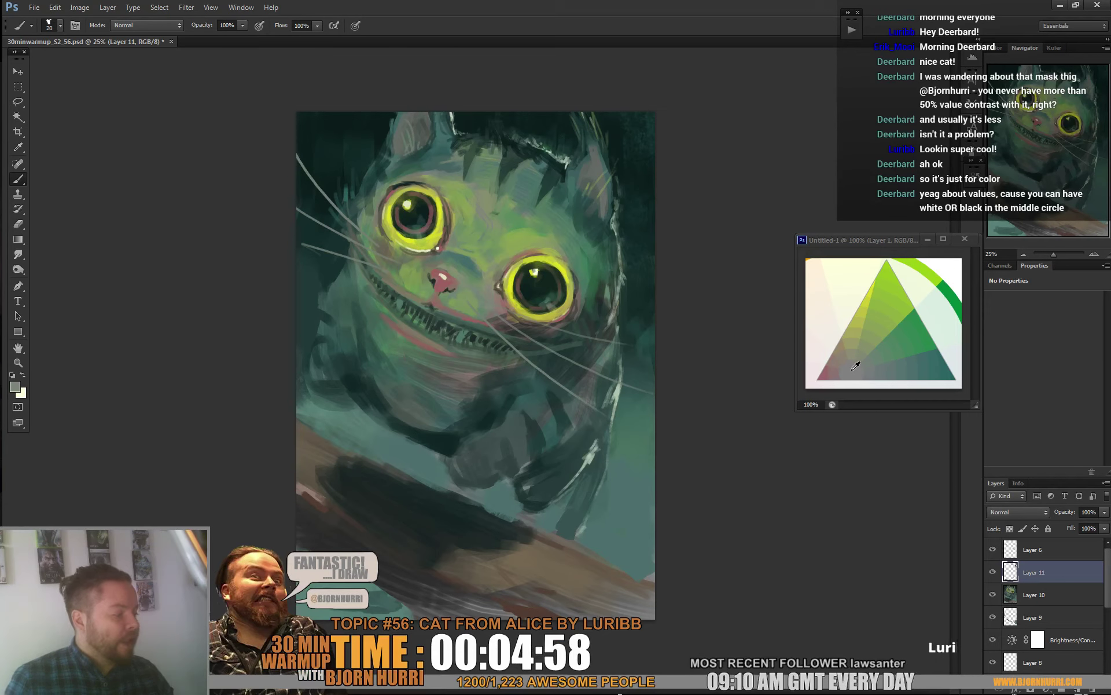
key("i")
left_click(15, 386)
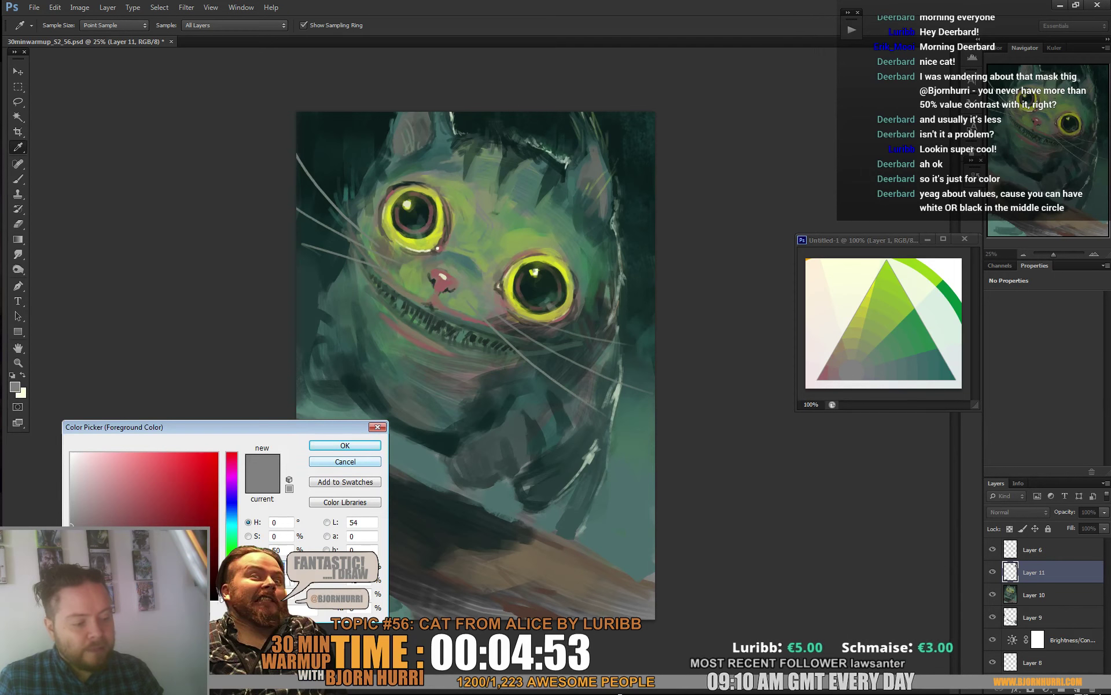
left_click(371, 445)
key("b")
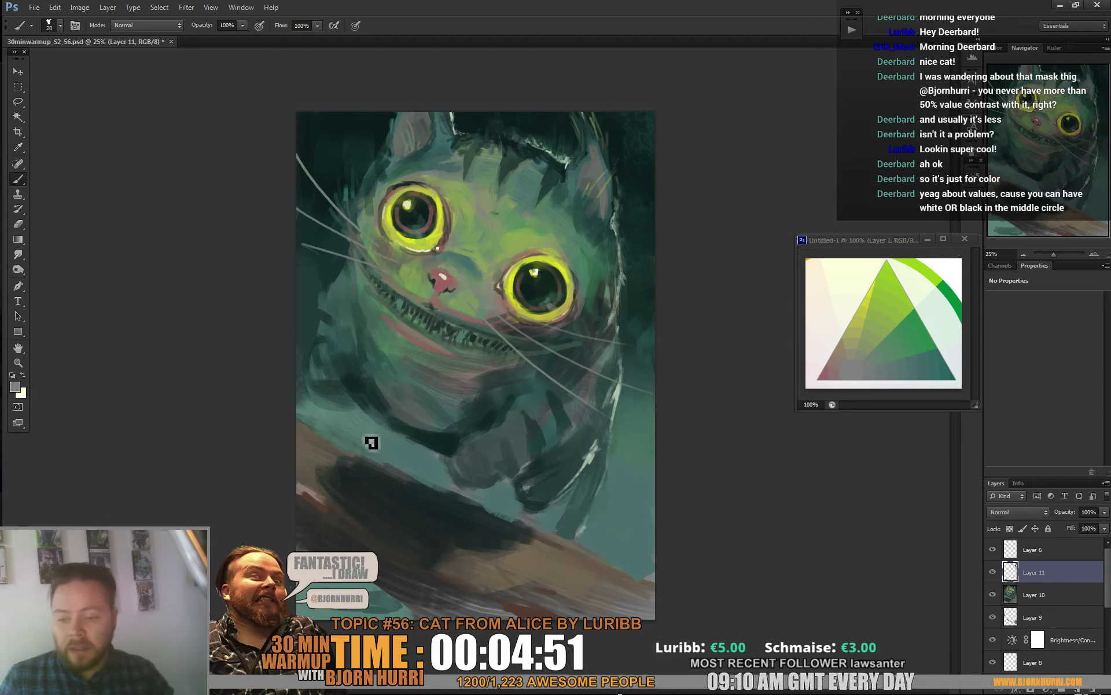
left_click(624, 399, "alt")
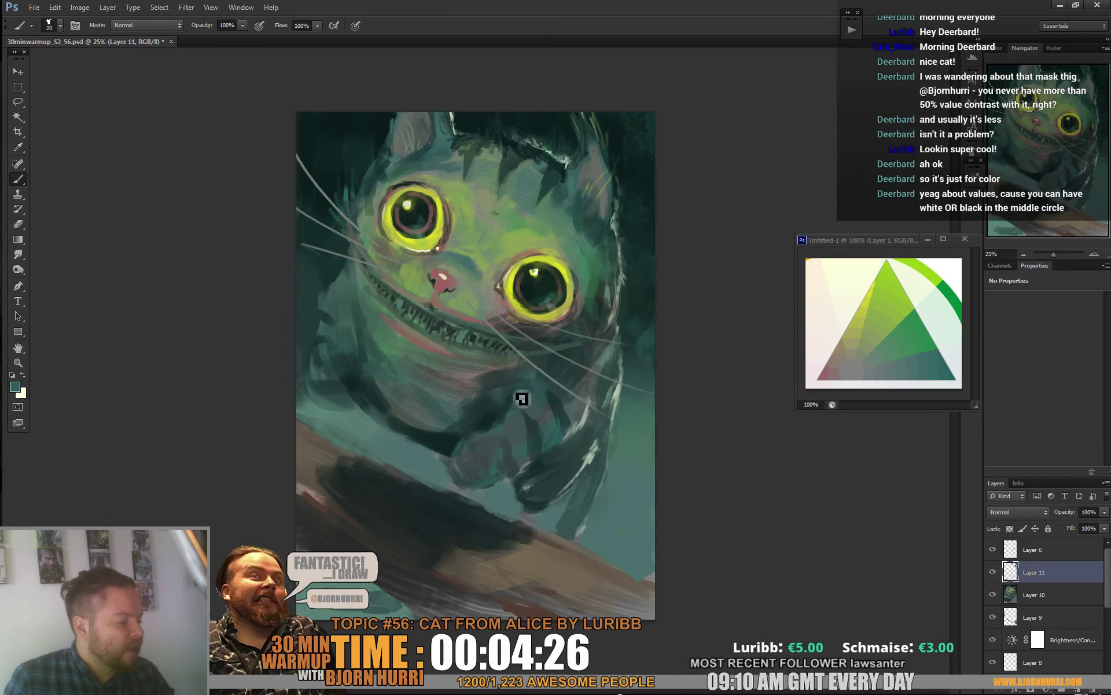
Step: Work green and dark green tones into the front legs and lower body with a 60 px brush
left_click(913, 359, "alt")
right_click(557, 407)
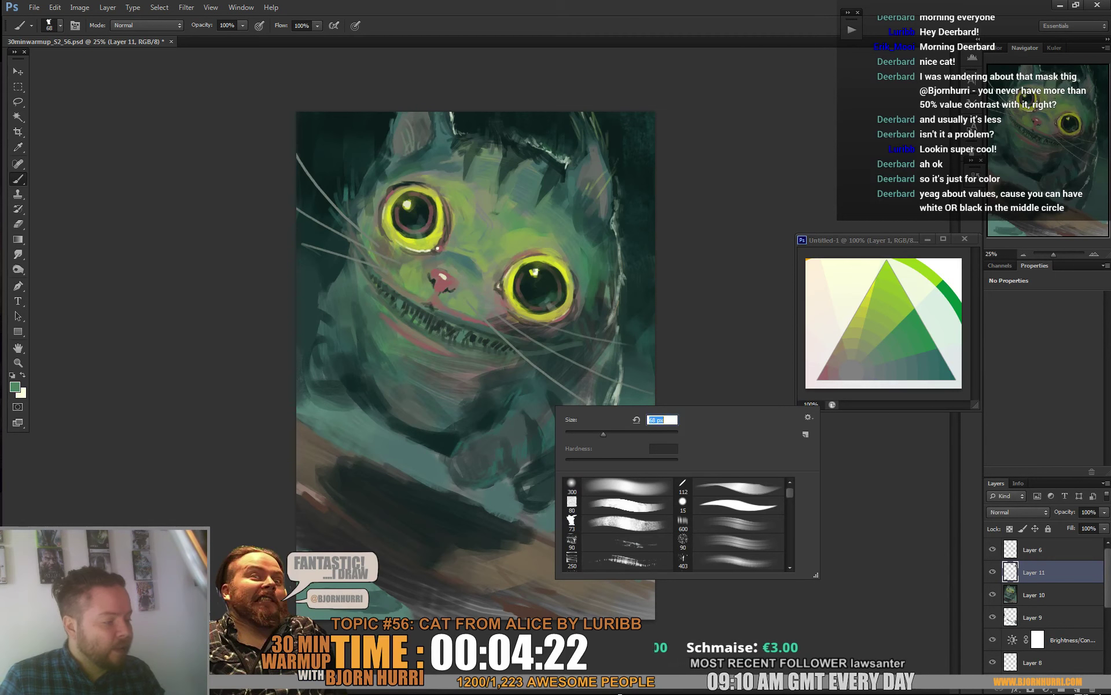
key("Return")
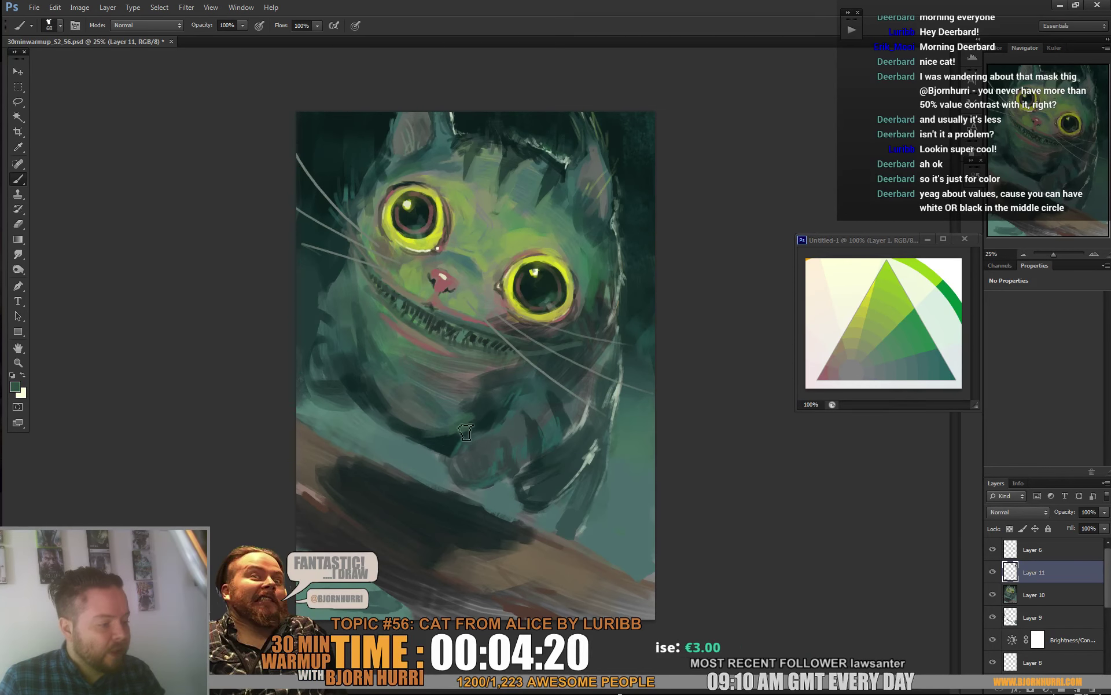
left_click(925, 335, "alt")
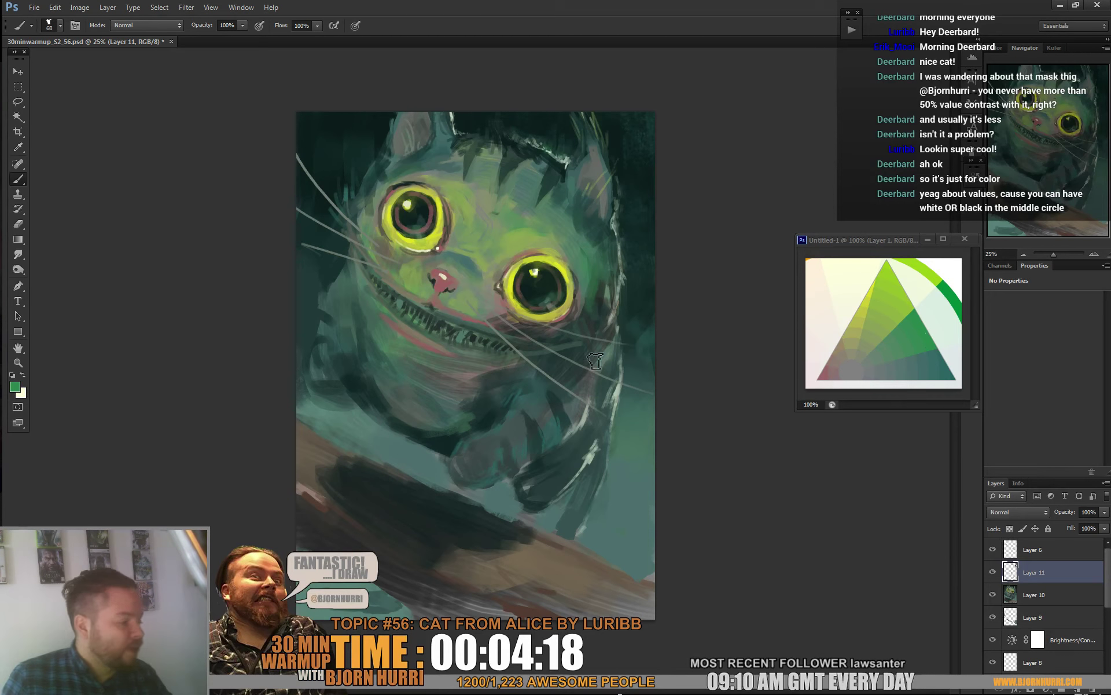
Step: Blend sampled greens between the eyes and around the bridge of the nose with a 27 px brush
right_click(513, 294)
left_click(536, 323)
key("Return")
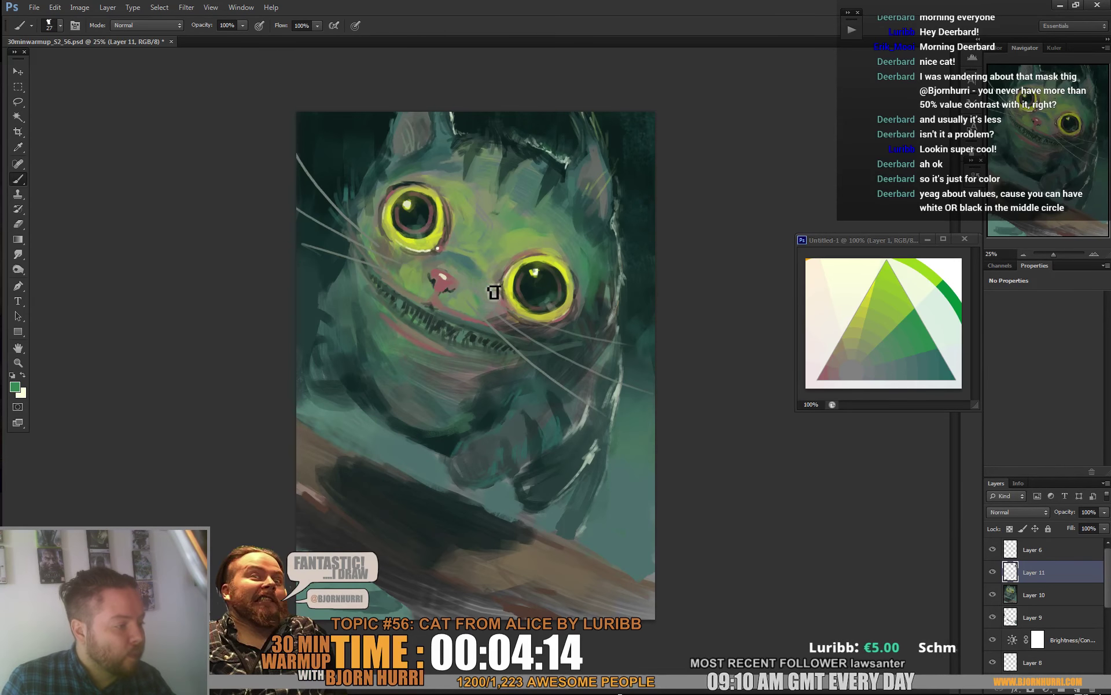
left_click(454, 253, "alt")
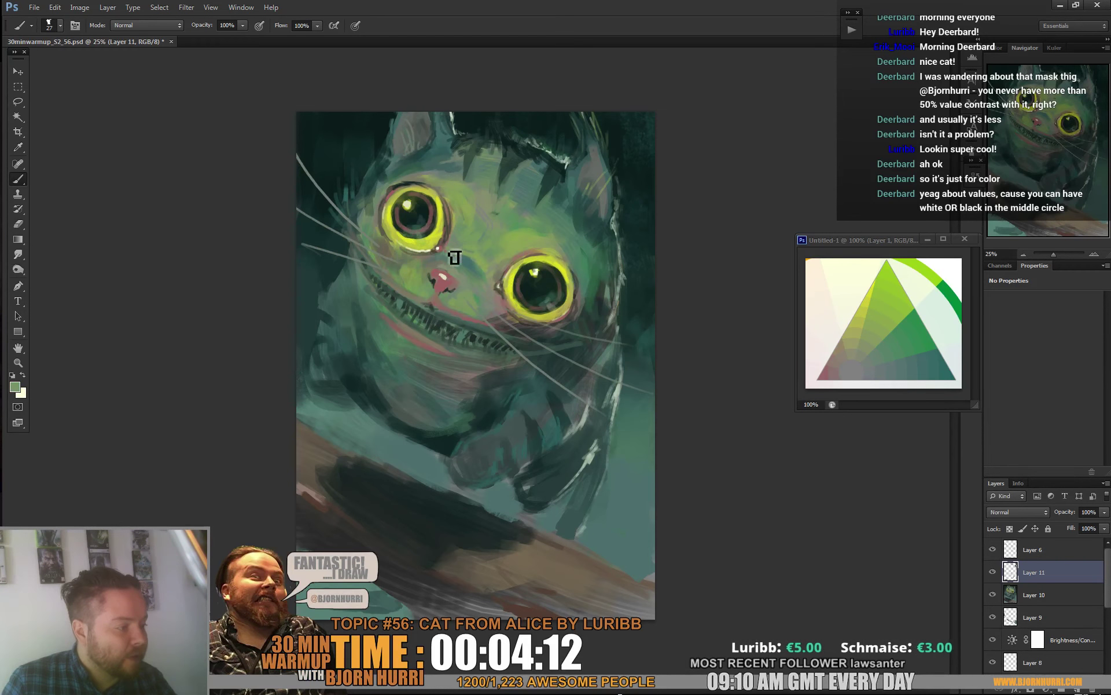
left_click(533, 235, "alt")
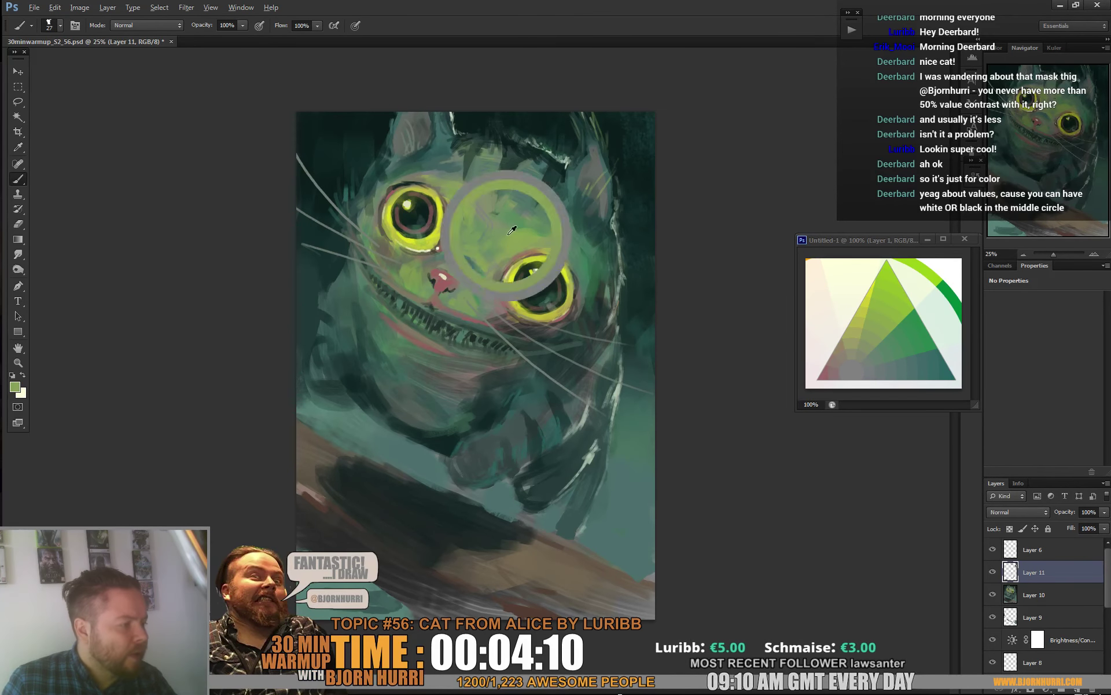
Step: Refine the fur above the left eye and the forehead stripes with sampled dark green and grey
left_click(584, 271, "alt")
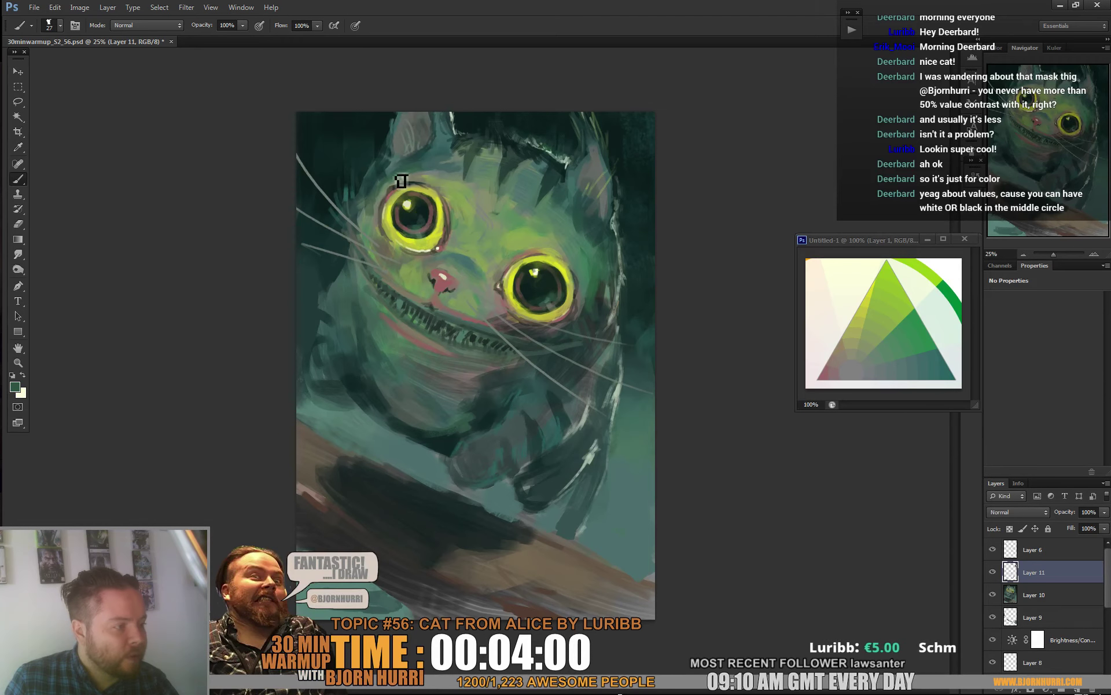
left_click(412, 183, "alt")
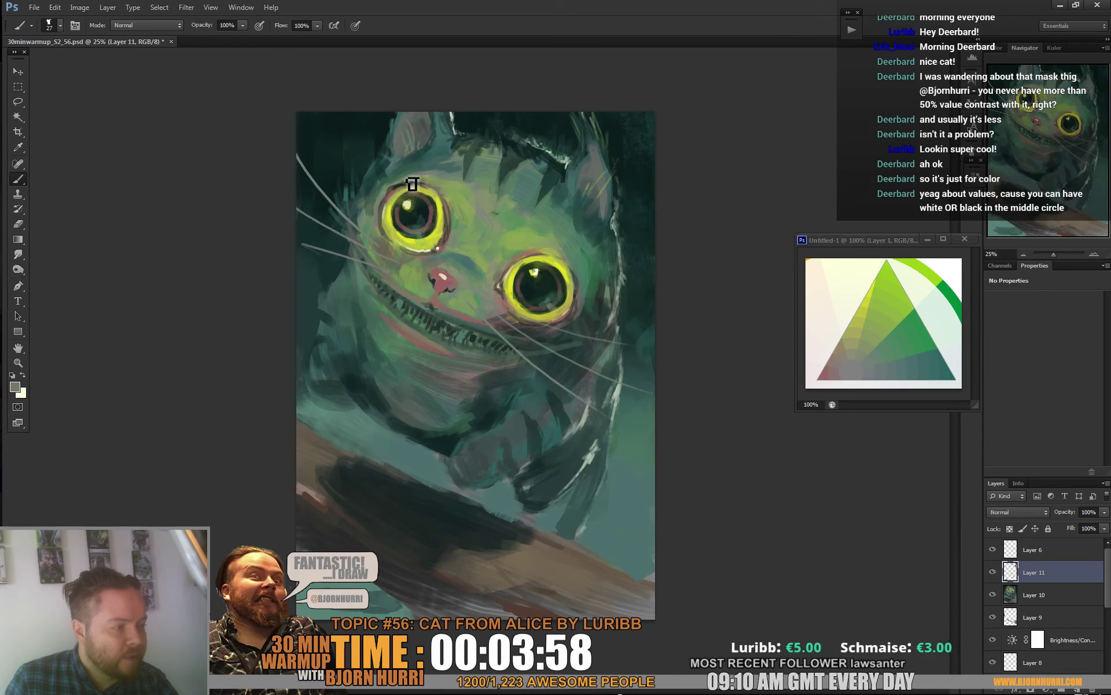
left_click(467, 162, "alt")
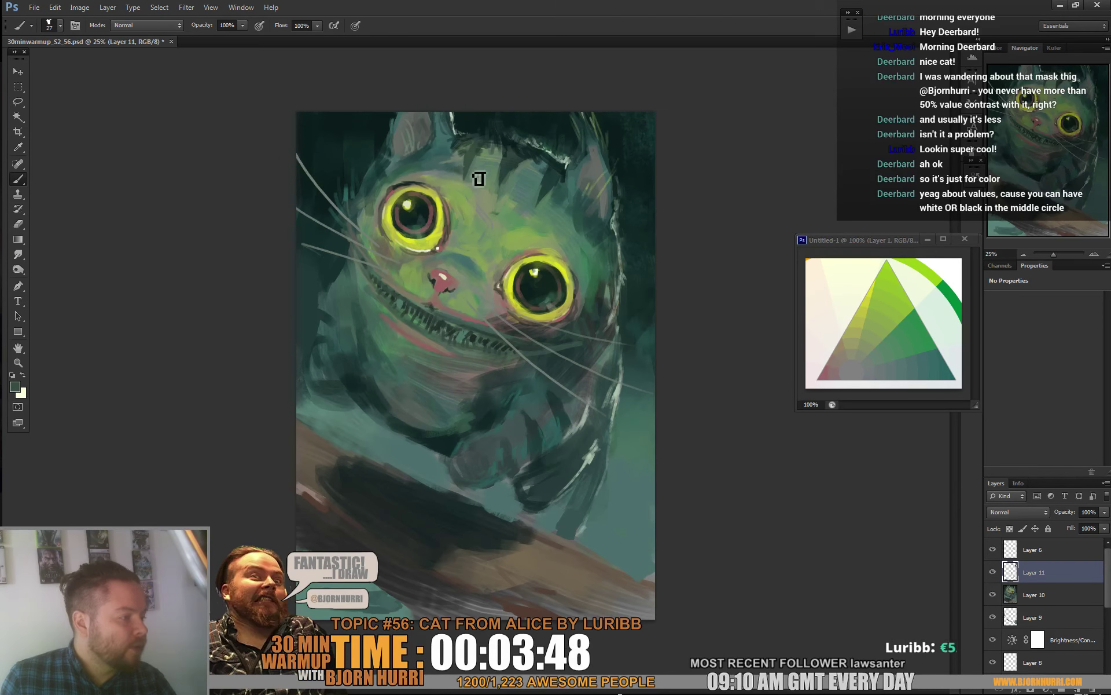
Step: Refine the forehead stripes and the fur above the left eye with sampled grey-green and dark teal tones
left_click(475, 185, "alt")
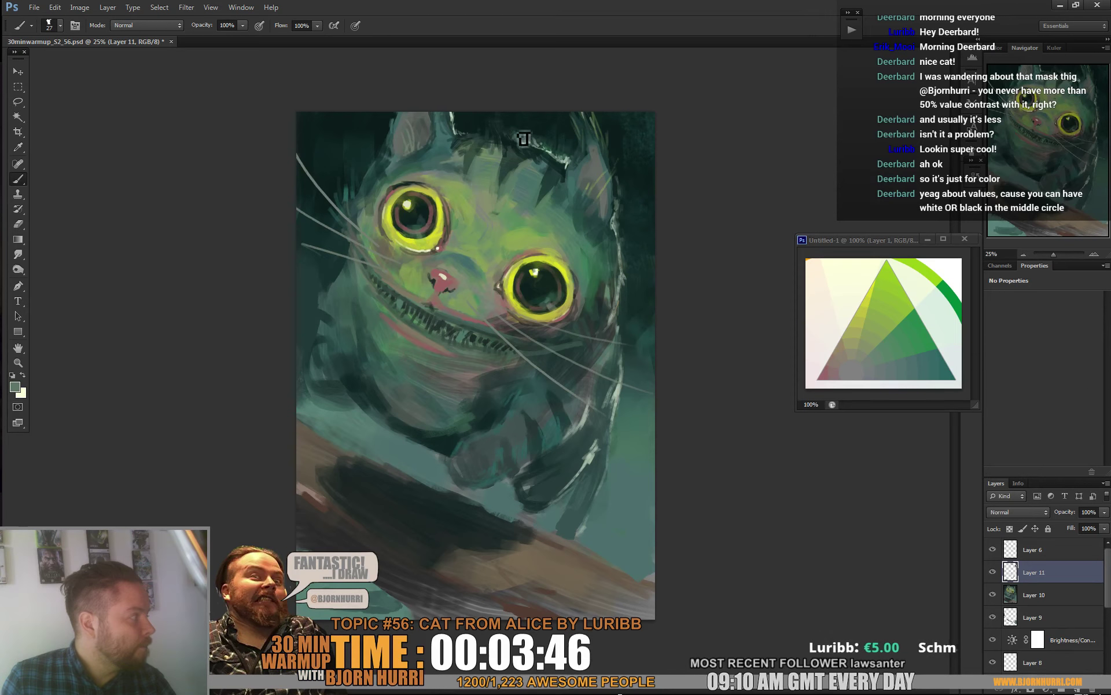
left_click(447, 160, "alt")
left_click(453, 147, "alt")
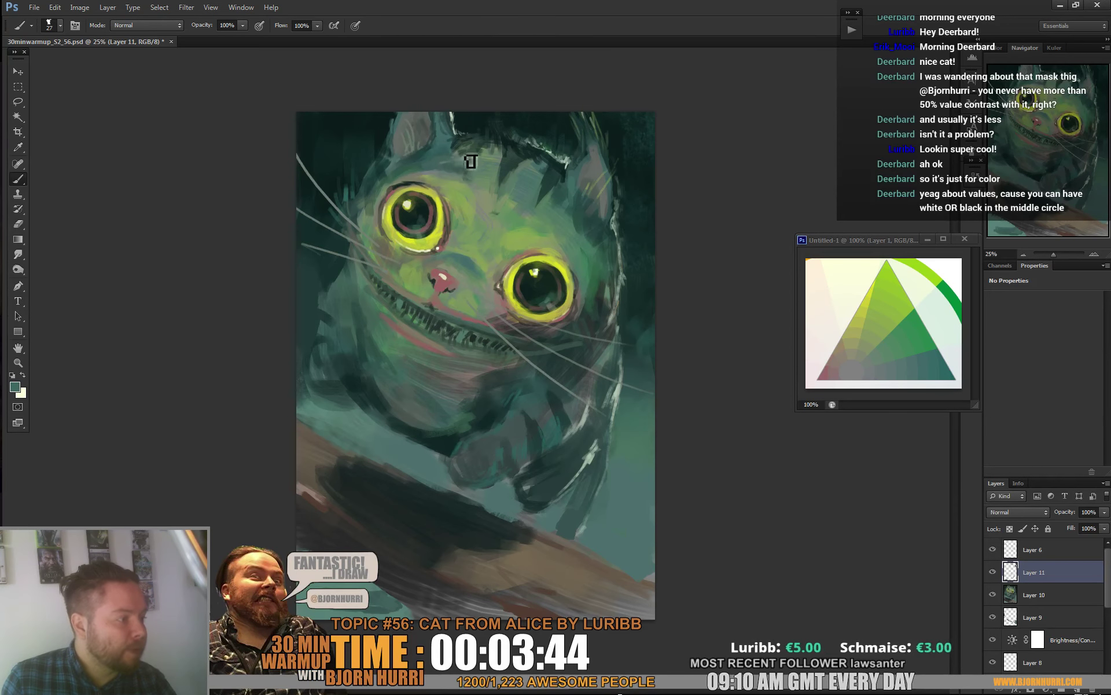
left_click(387, 181, "alt")
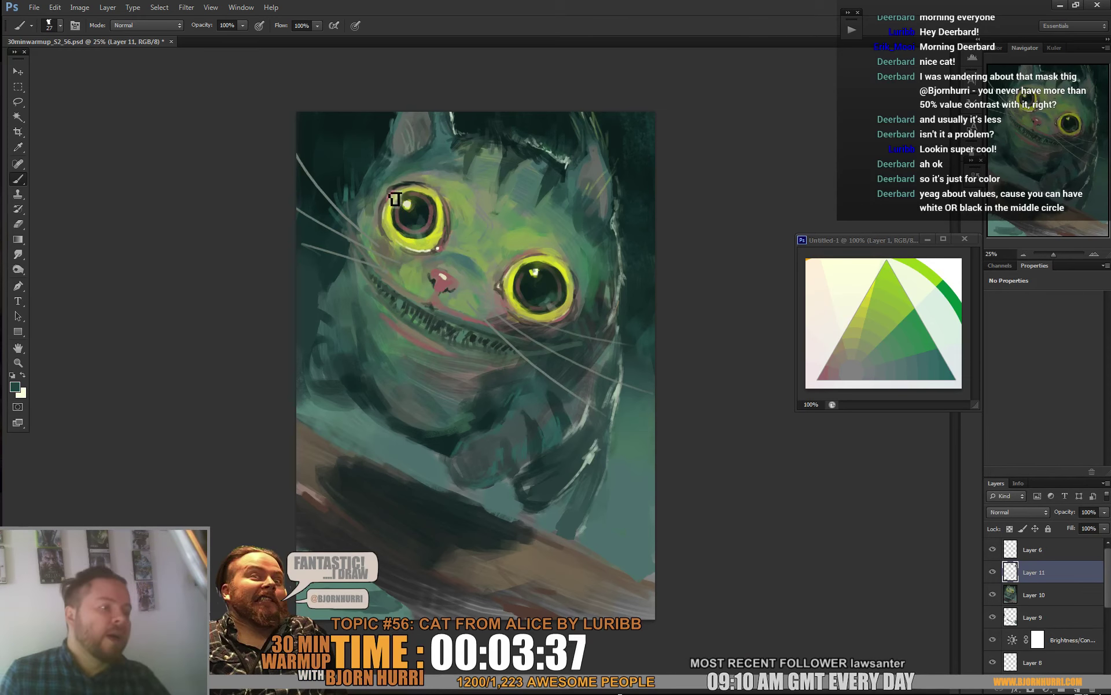
Step: Rework the head's edge beside the left eye with a 28 px brush, alternating sampled near-black and teal
right_click(377, 152)
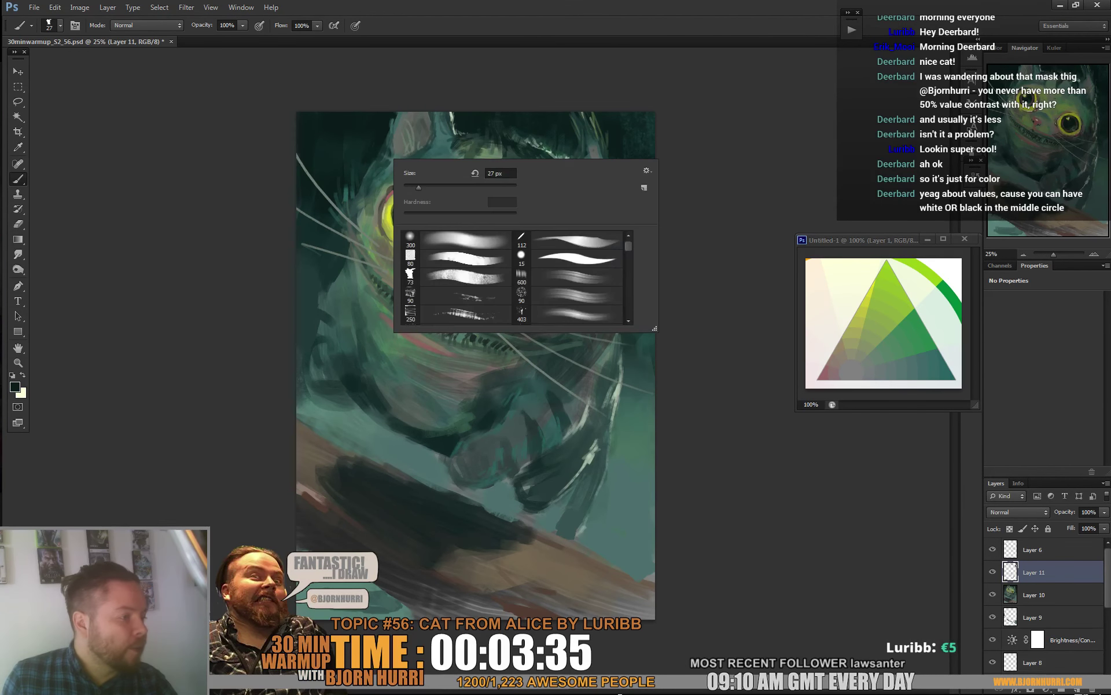
left_click(371, 147)
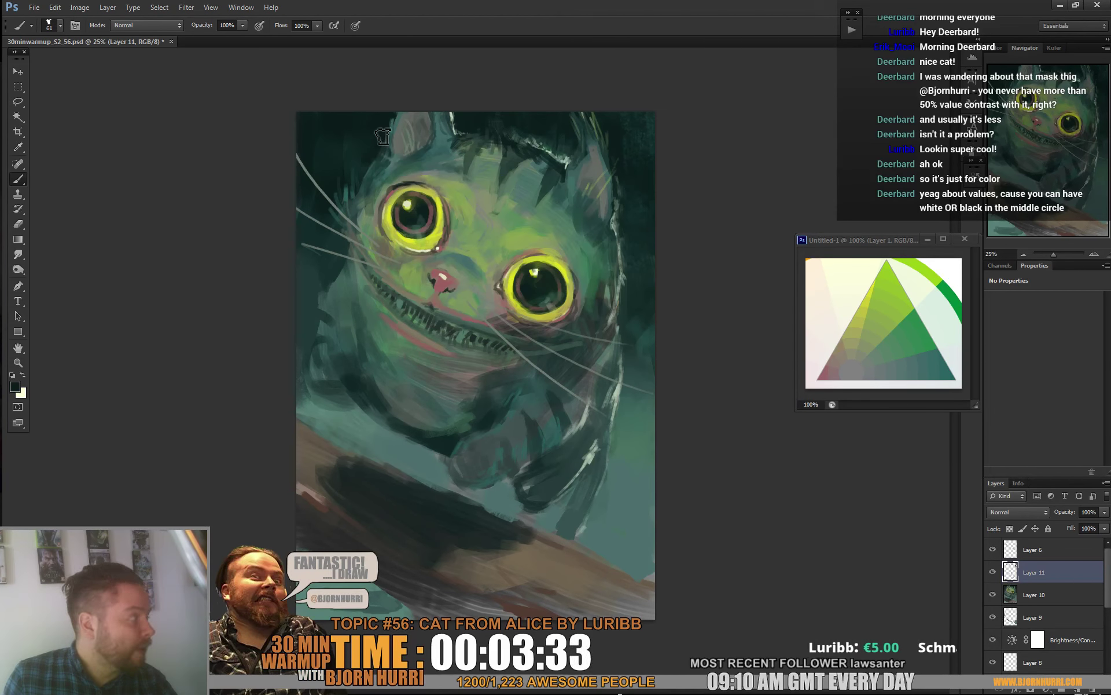
right_click(423, 211)
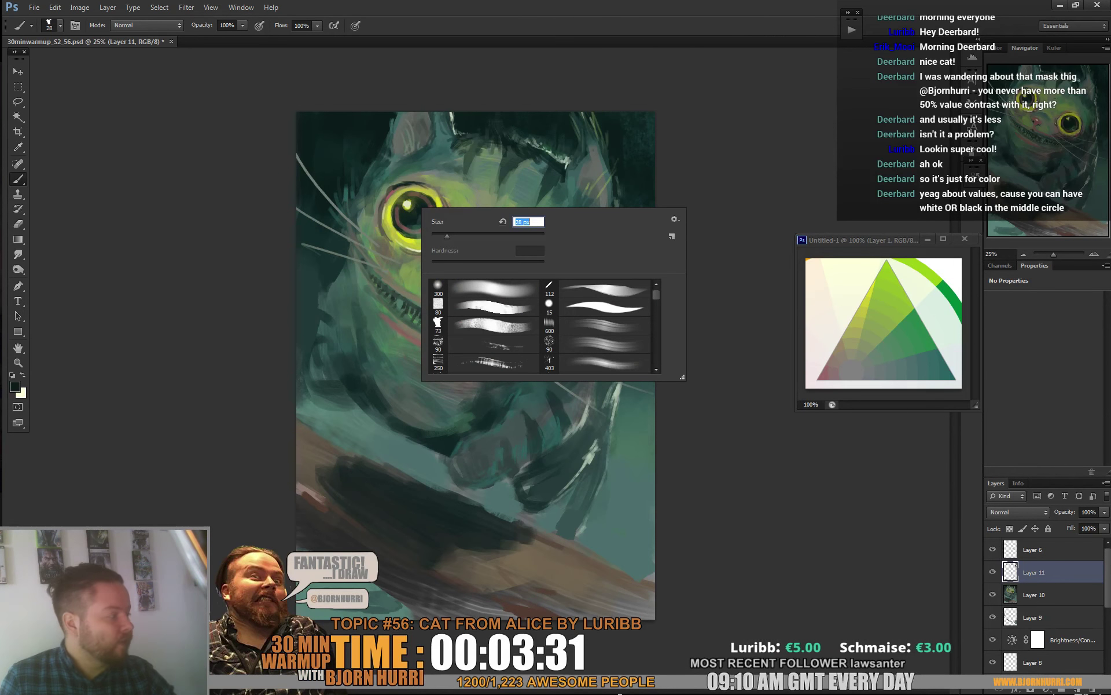
left_click(952, 368, "alt")
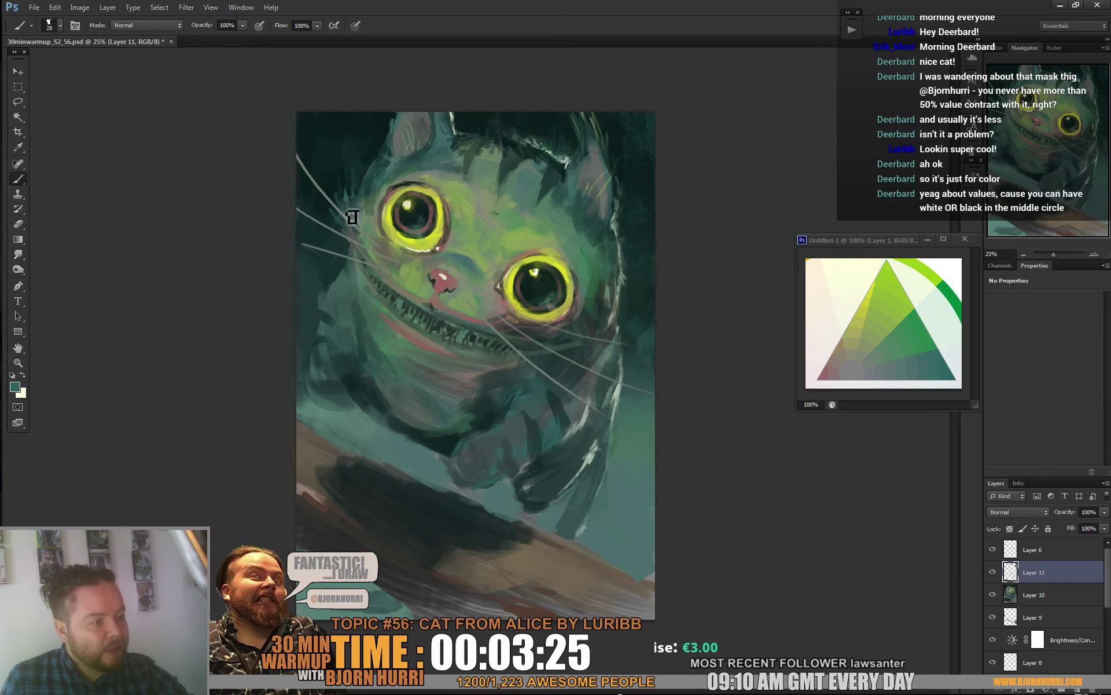
left_click(347, 183, "alt")
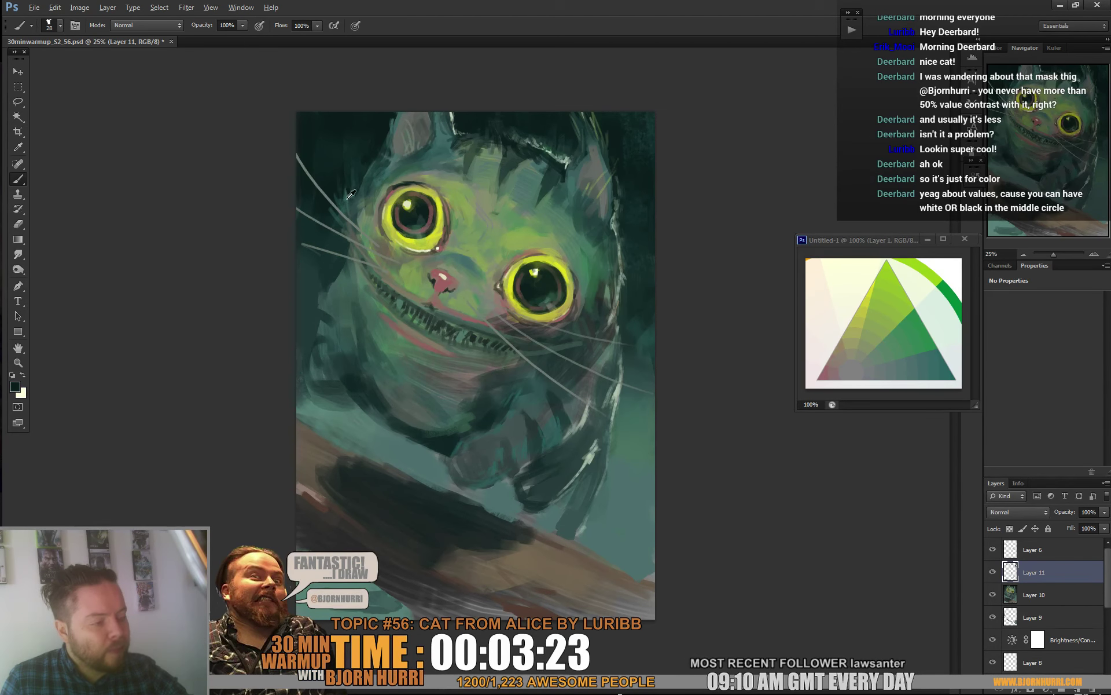
left_click(351, 197, "alt")
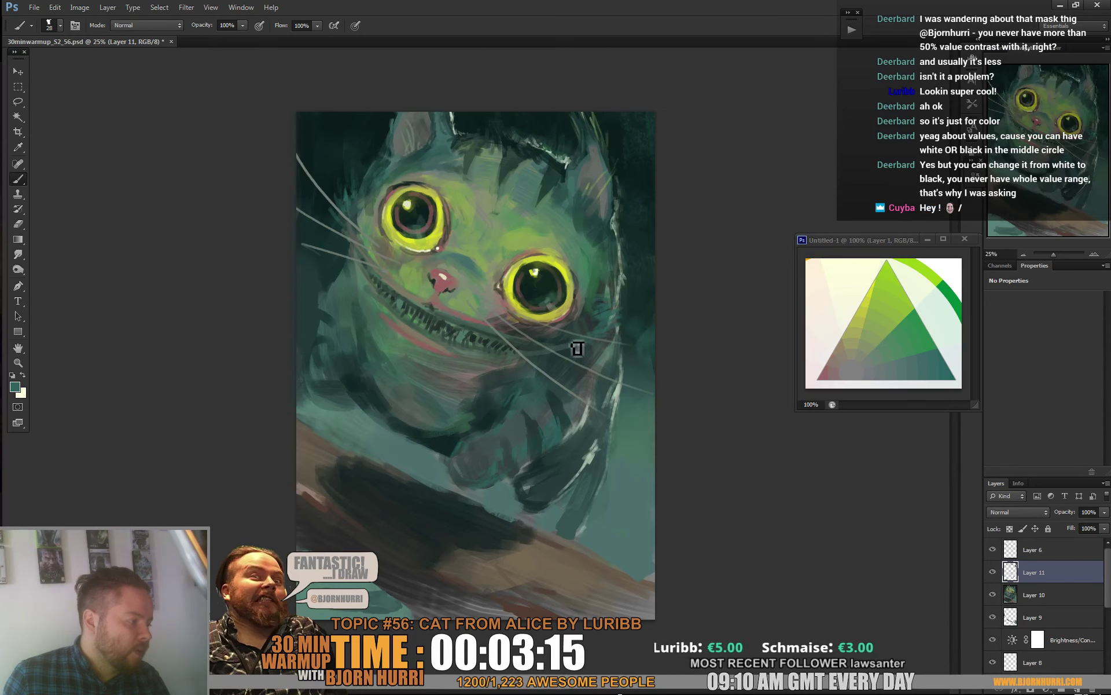
Step: Touch up the rim light along the cat's right side with sampled teal and pale grey, using a 23 px brush
left_click(600, 320, "alt")
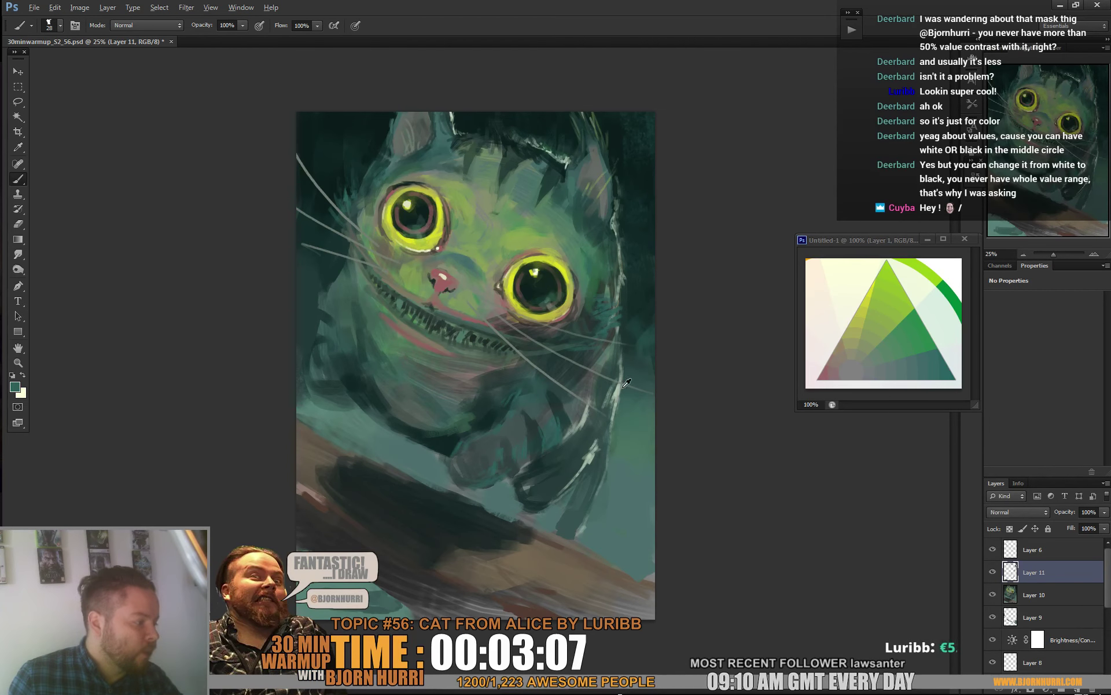
left_click(566, 160, "alt")
right_click(608, 261)
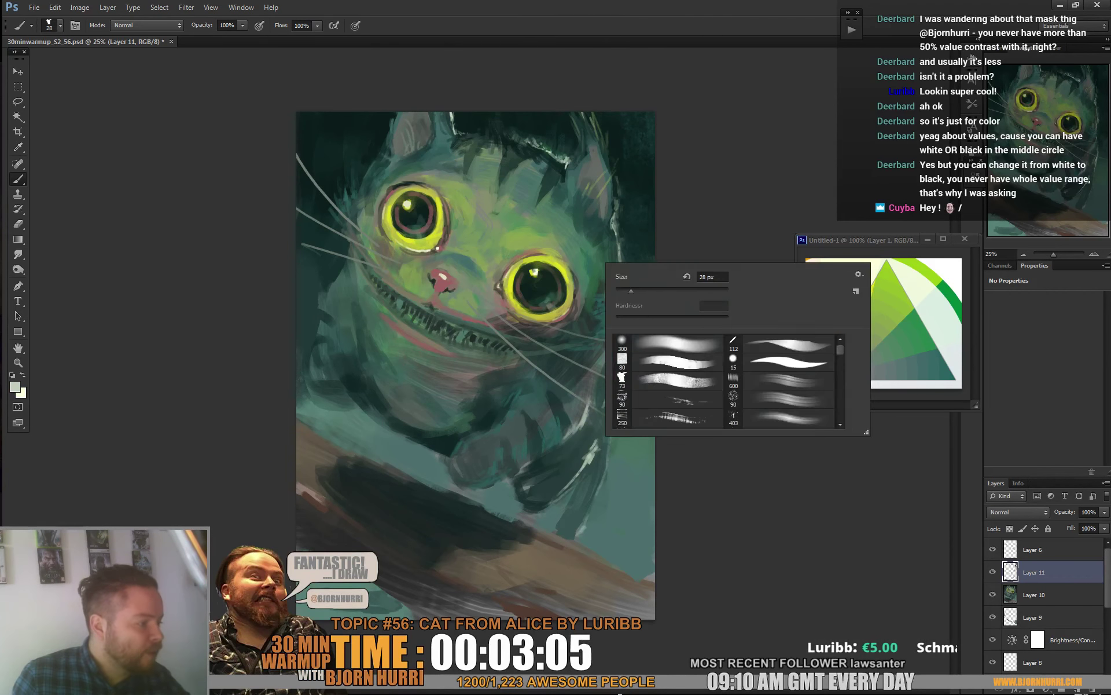
left_click(628, 291)
left_click_drag(591, 261, 609, 279)
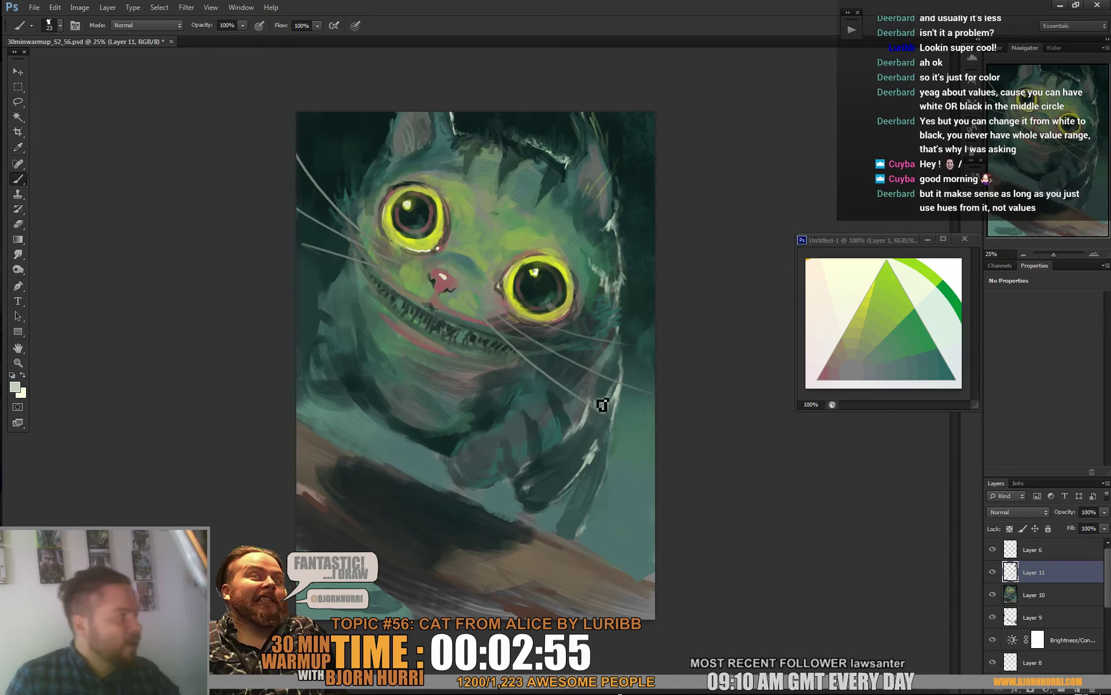
Step: Blend dark teal and green fur texture inside the right flank's rim light with the 600 px textured brush reduced to 58 px
right_click(627, 357)
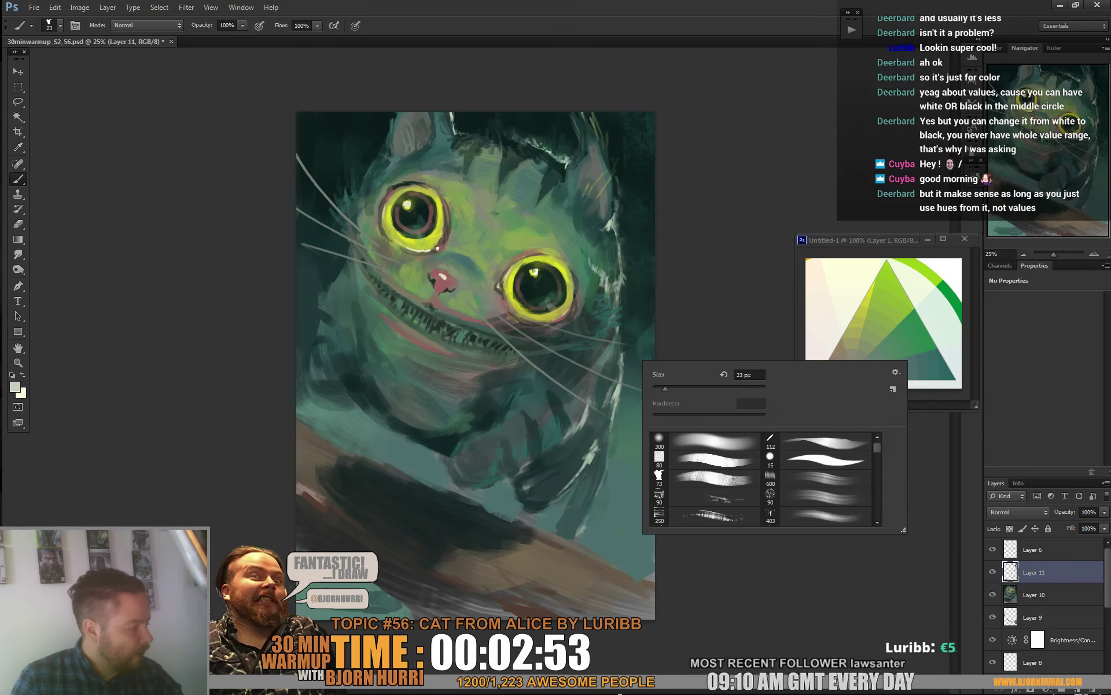
left_click(771, 479)
key("Return")
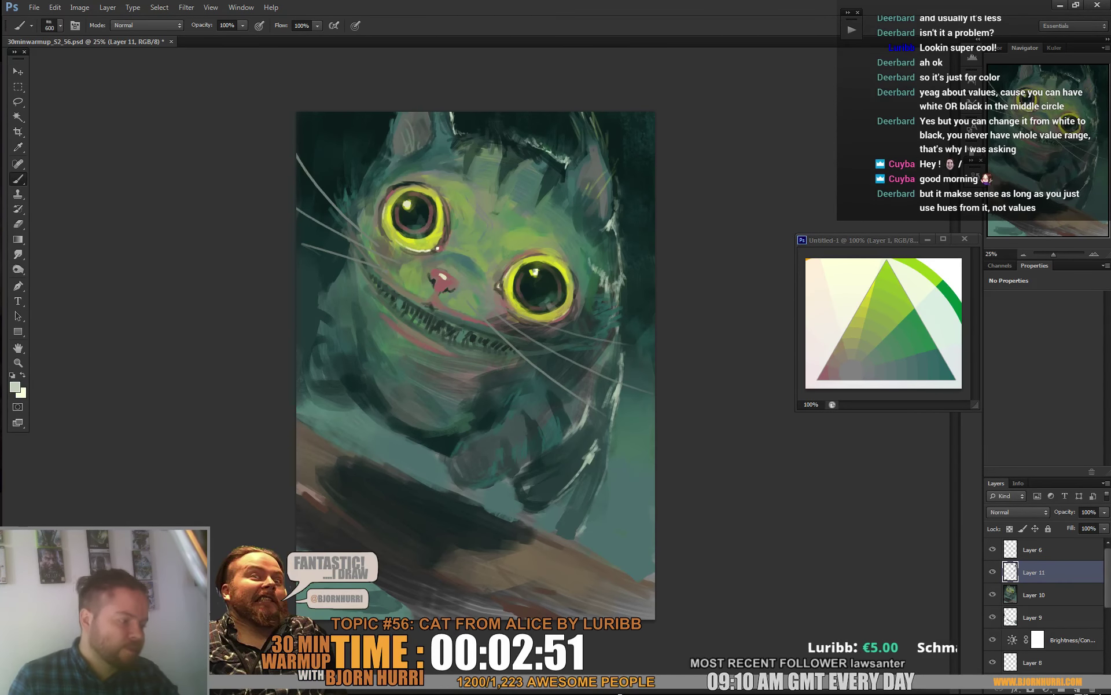
right_click(628, 434)
left_click_drag(619, 376, 612, 402)
right_click(602, 413)
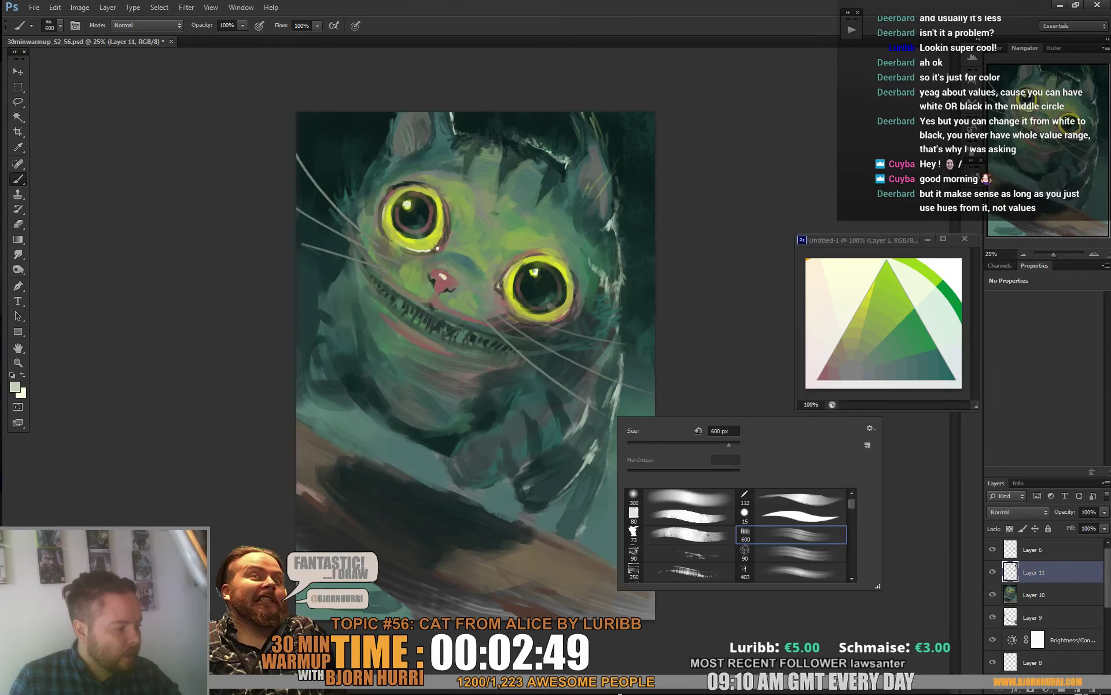
left_click(663, 441)
key("Return")
left_click(605, 411, "alt")
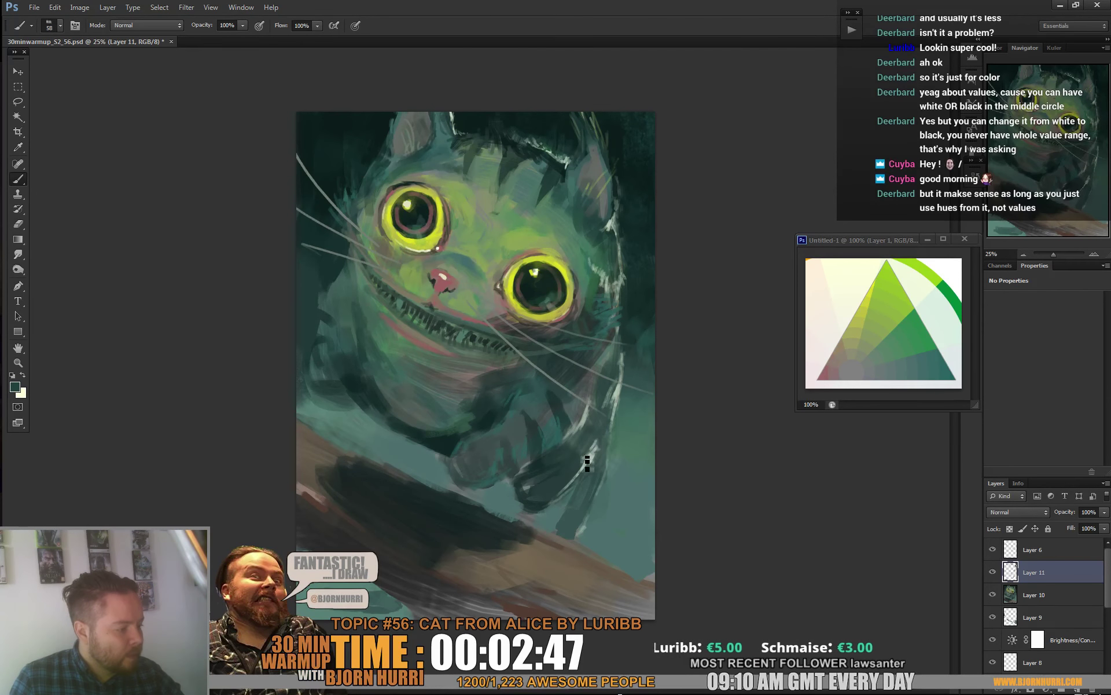
left_click(910, 342, "alt")
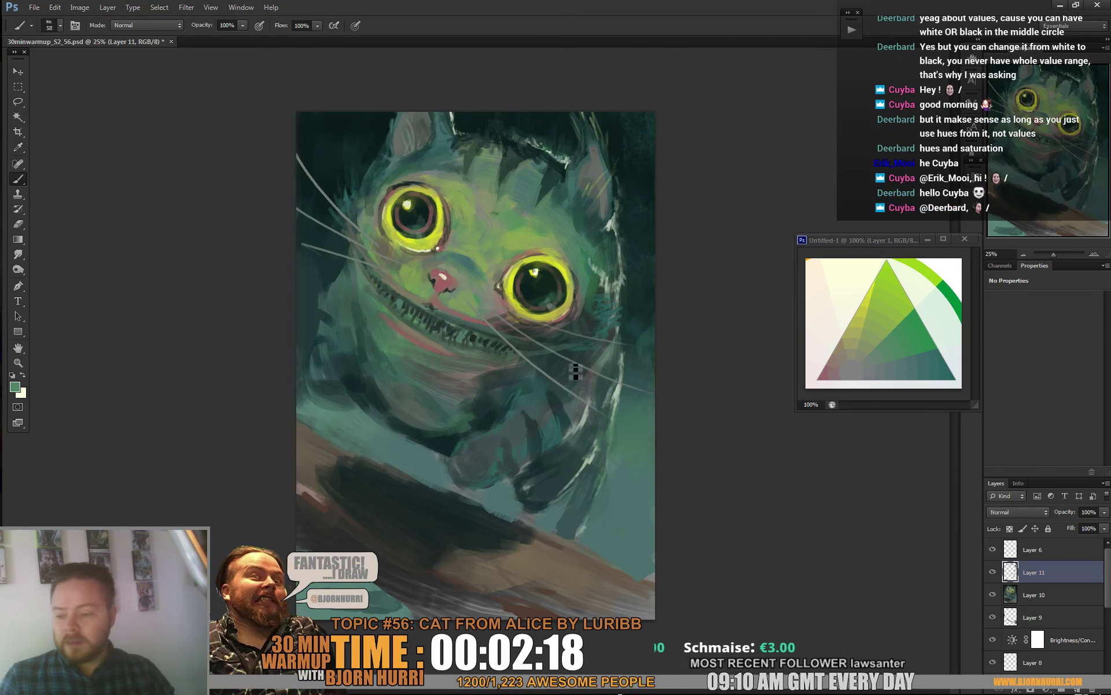
Step: Lighten a yellow sampled from the right eye and paint iris highlights with the square 80 px brush reduced to 19 px
left_click(518, 280, "alt")
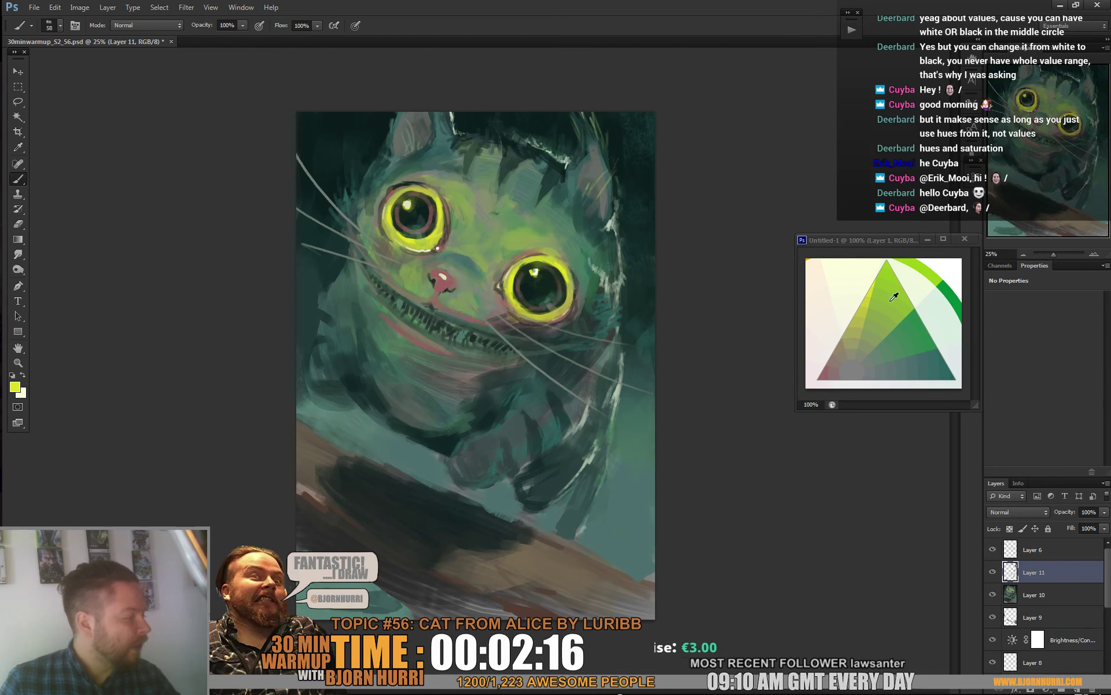
left_click(15, 387)
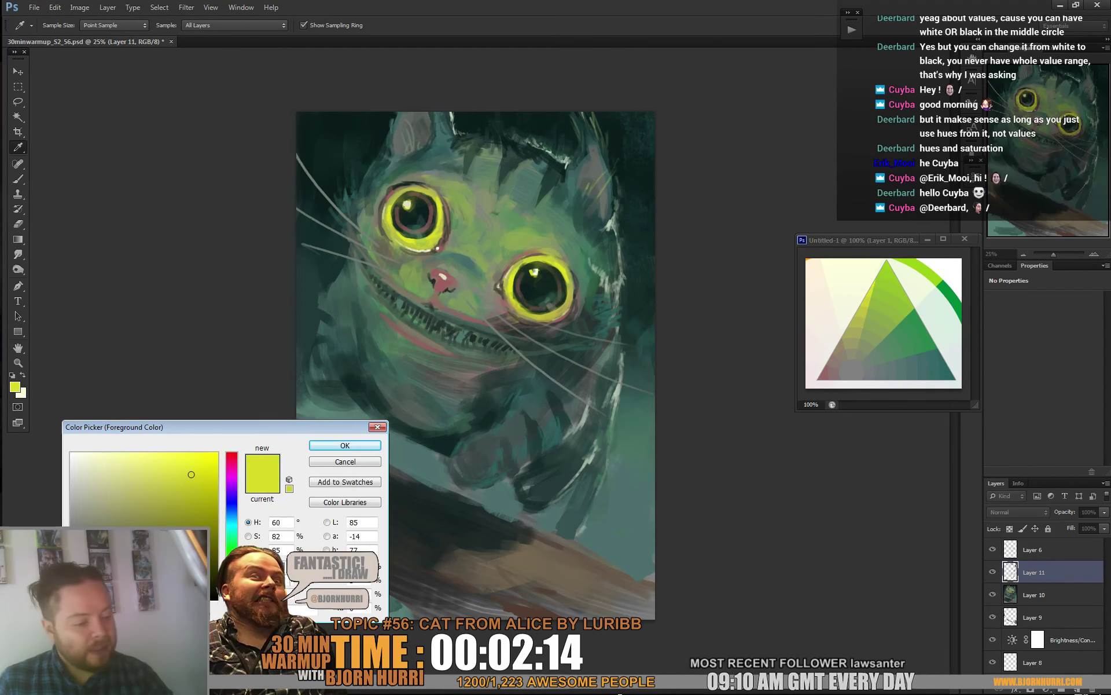
mouse_move(191, 474)
left_mouse_down()
mouse_move(195, 463)
mouse_move(214, 464)
mouse_move(160, 455)
left_mouse_up()
key("Return")
key("b")
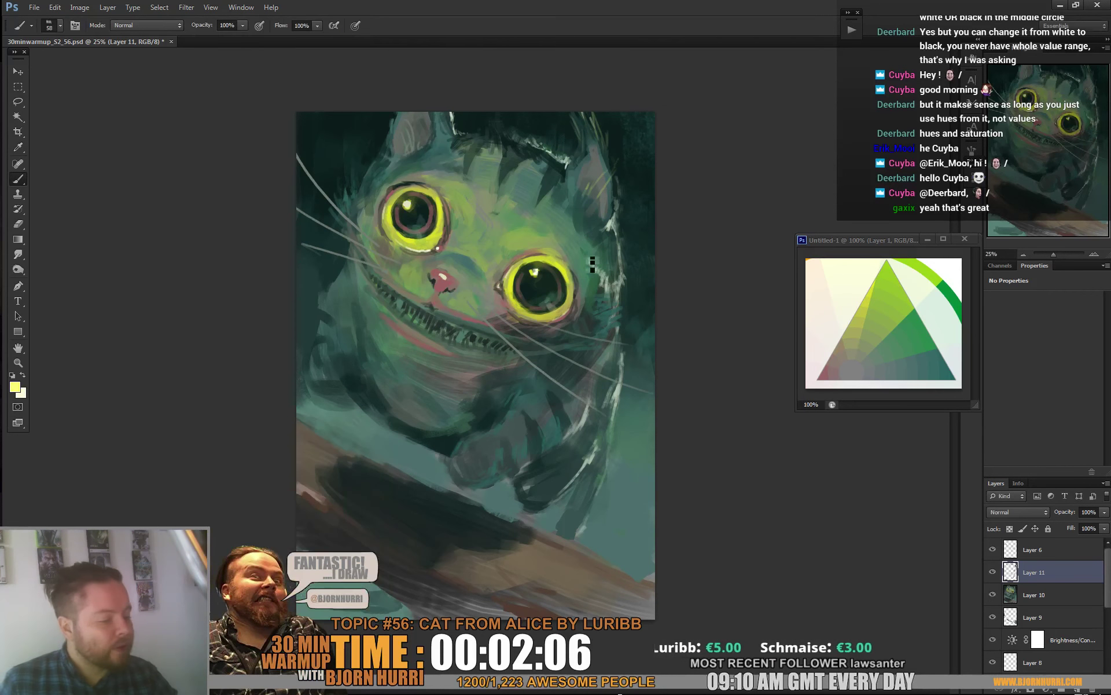
right_click(528, 284)
left_click(590, 381)
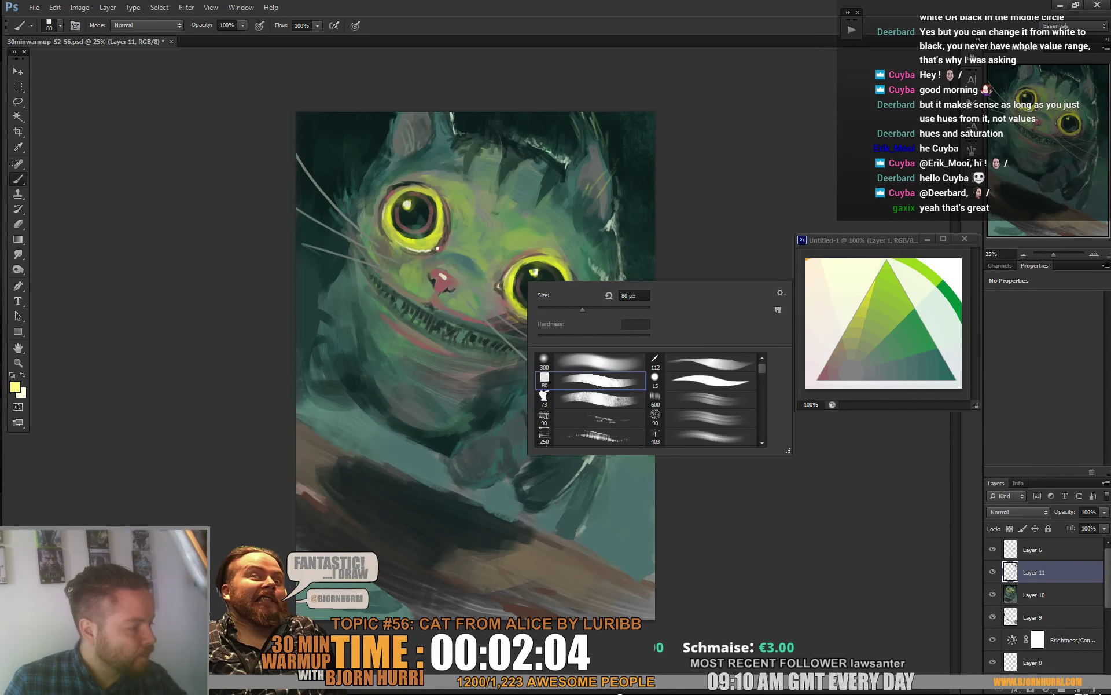
key("Return")
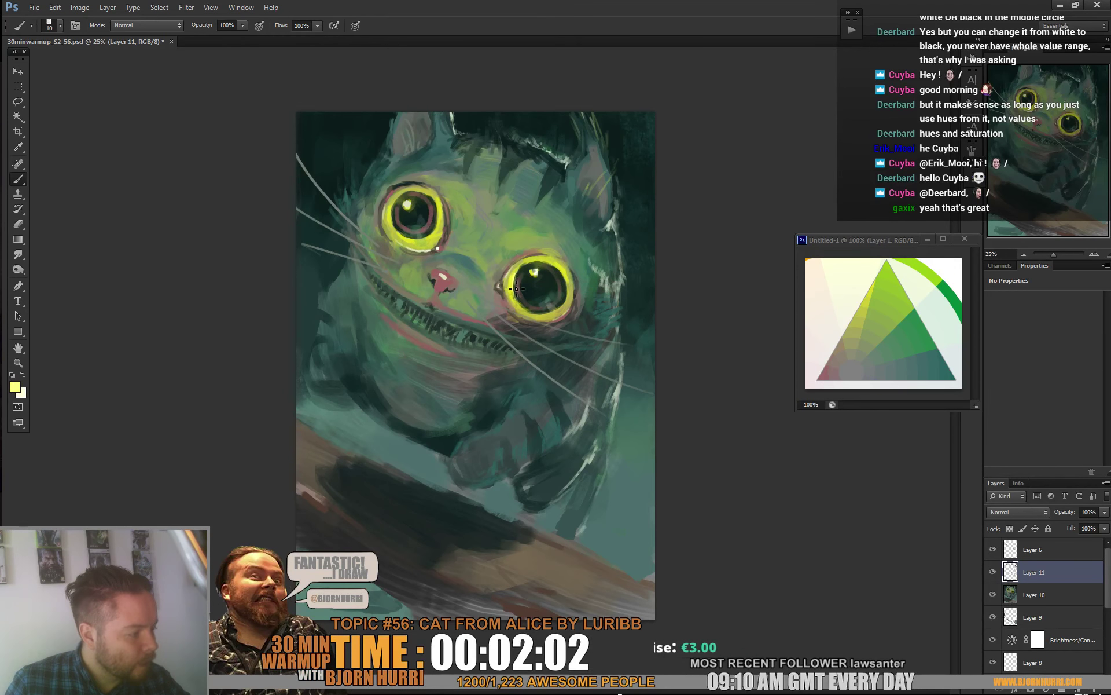
right_click(593, 299)
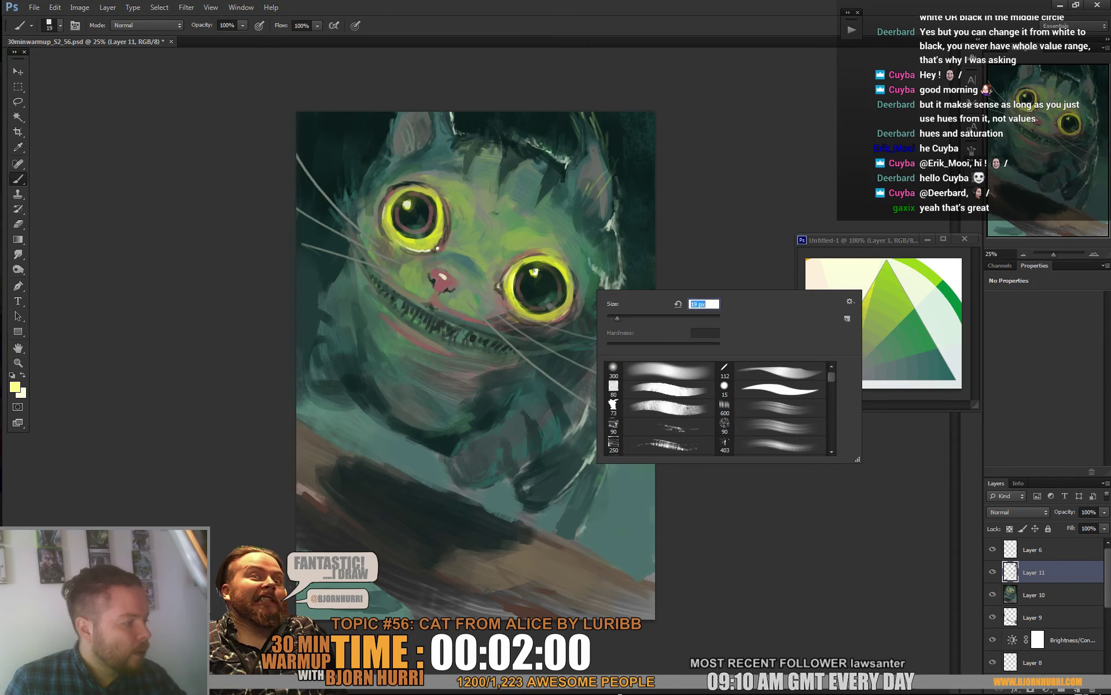
key("Return")
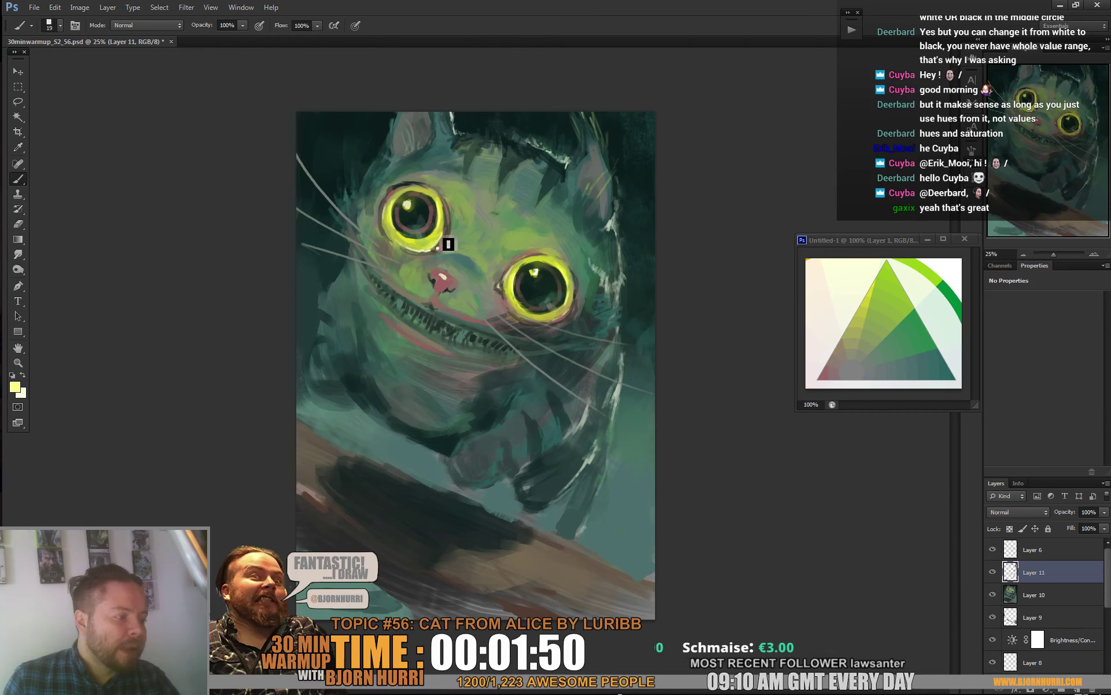
Step: Refine the eye rims and the bridge of the nose with sampled grey-brown, olive and teal tones
right_click(574, 240)
left_click(536, 252, "alt")
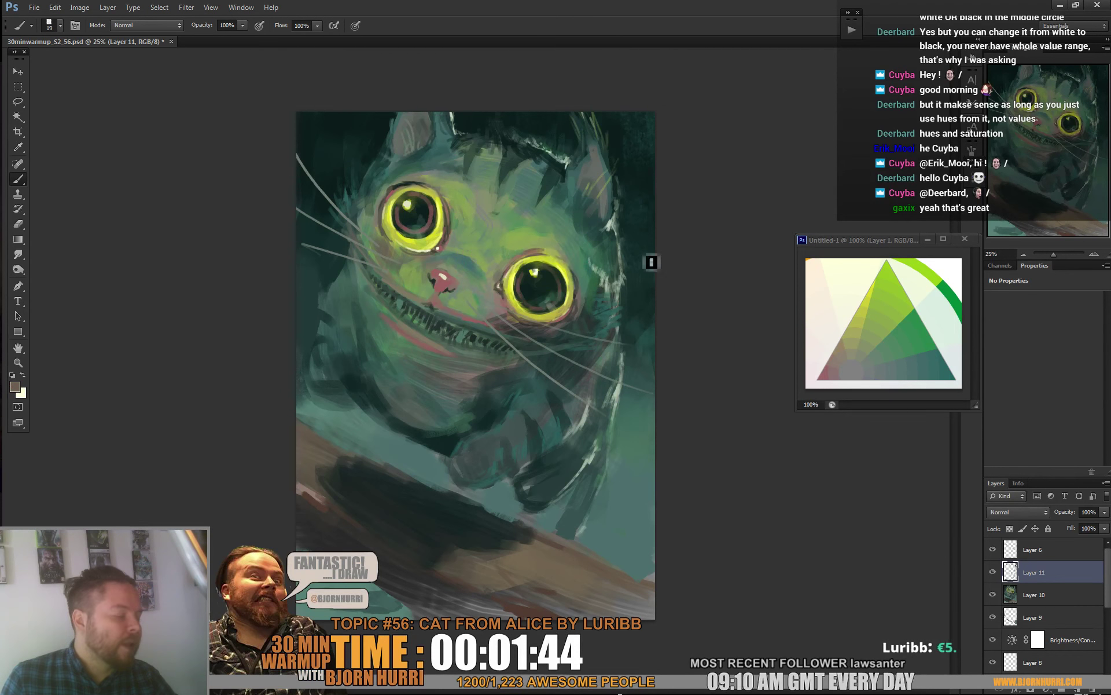
left_click(457, 219, "alt")
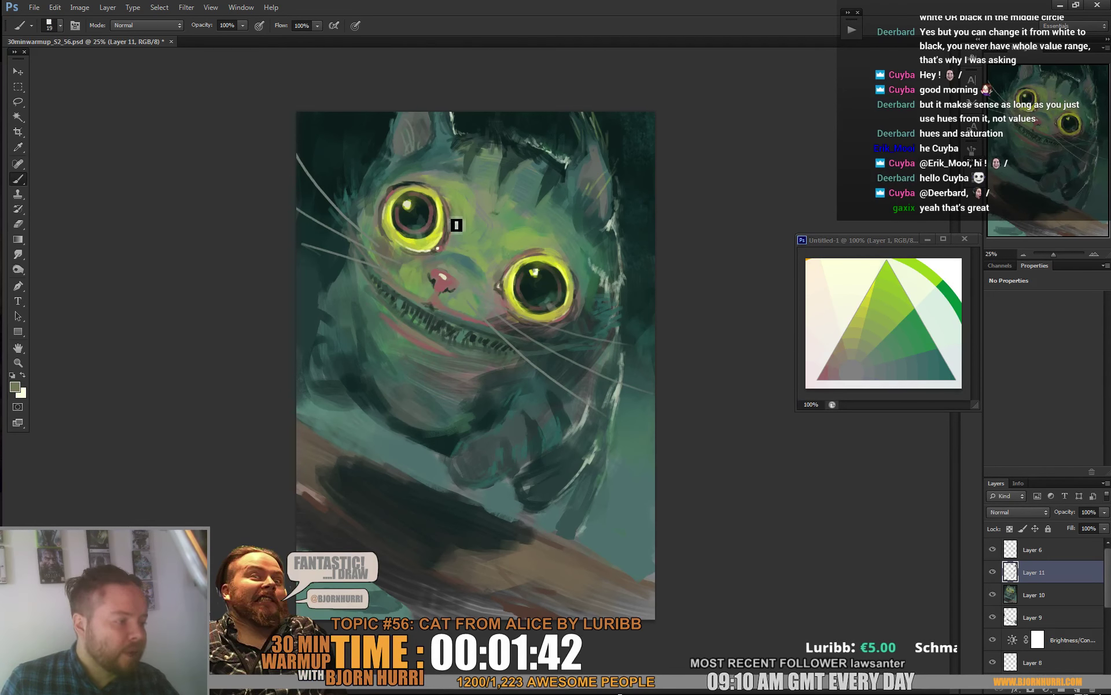
left_click(444, 238, "alt")
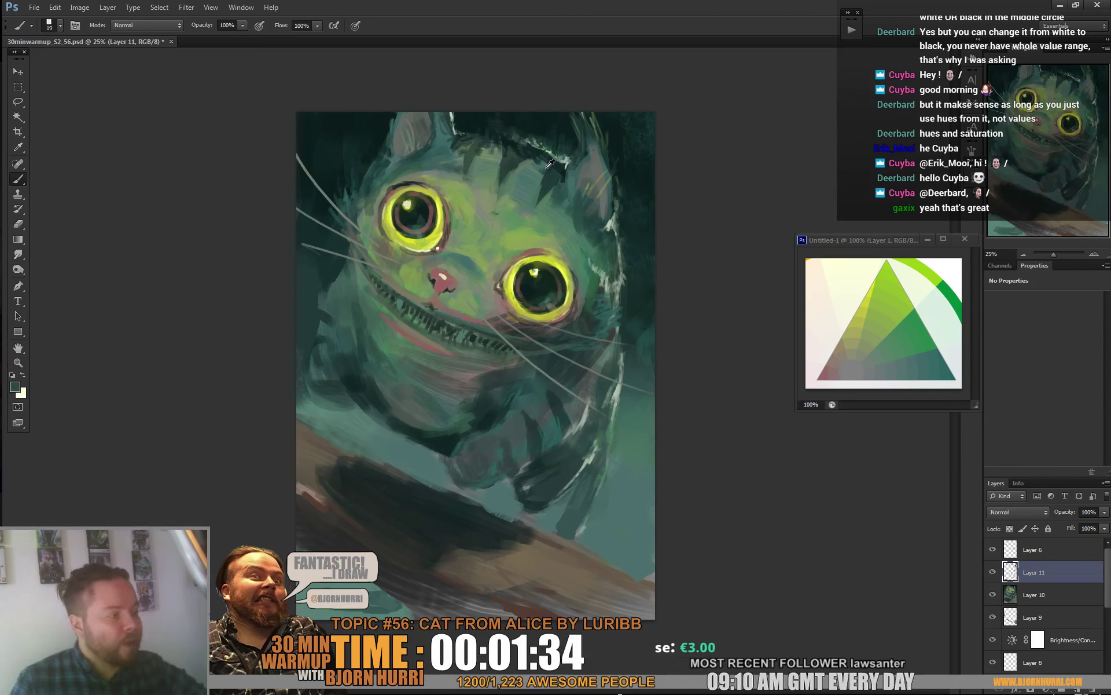
left_click(461, 262, "alt")
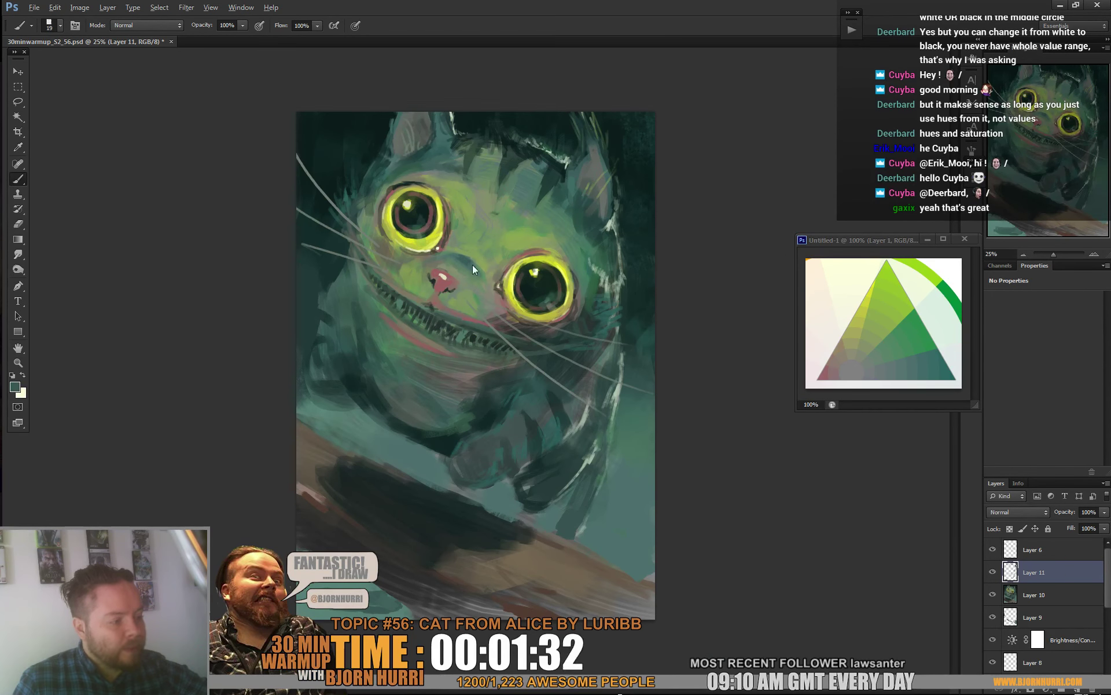
Step: Paint a bright highlight on the nose using white and the pale yellow sampled from the right eye's glint
left_click(445, 282, "alt")
key("d")
key("x")
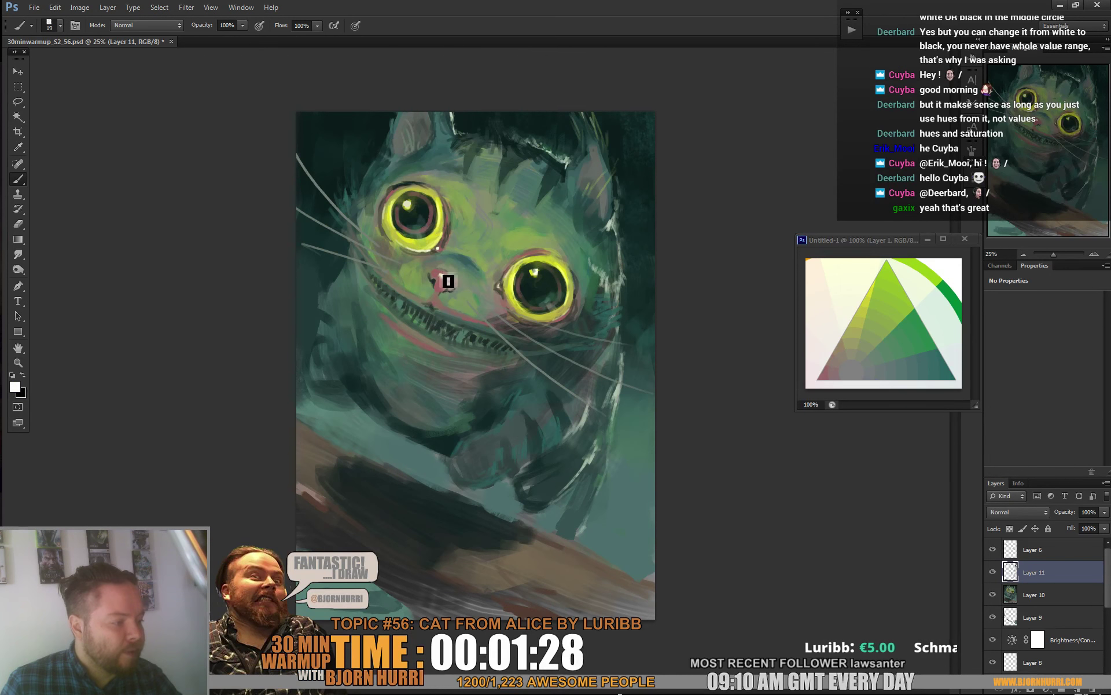
left_click(536, 270, "alt")
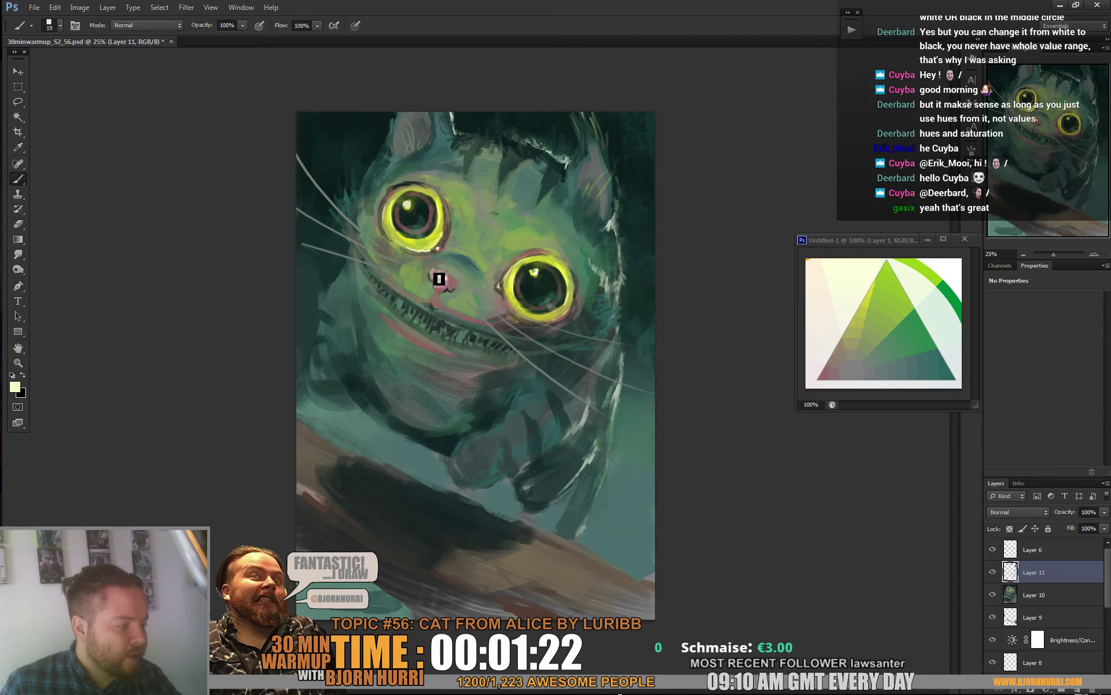
Step: Refine the nose edge and nostril around its white highlight with the 27 px brush, using sampled teal, grey-beige and yellow-green tones
right_click(459, 297)
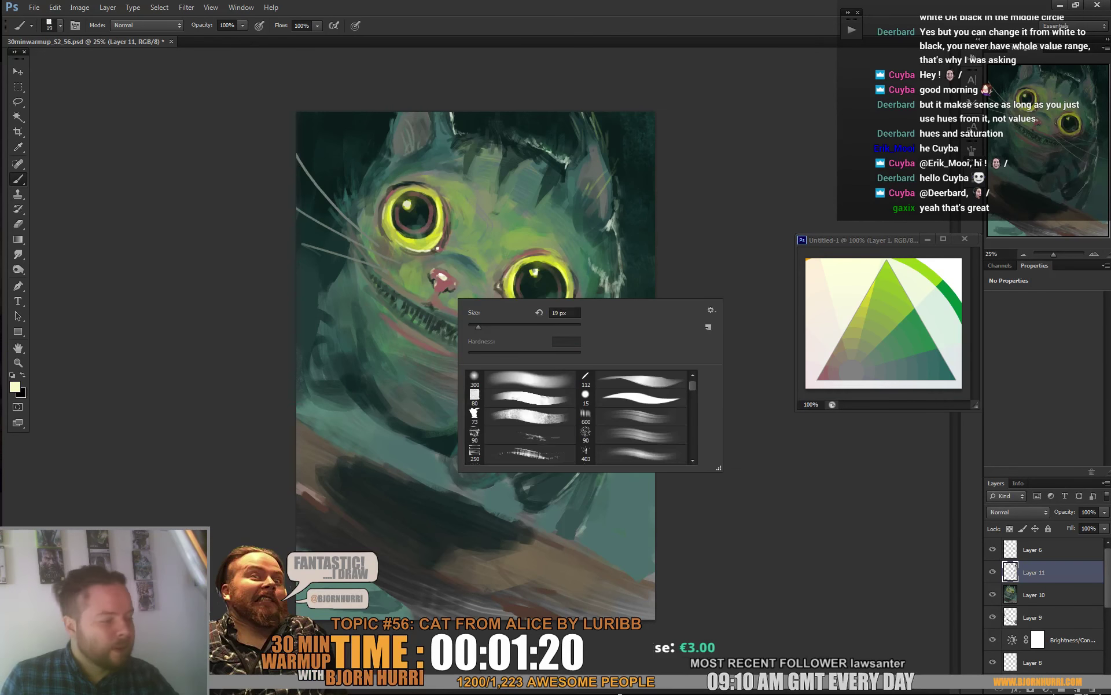
key("Return")
left_click(442, 279, "alt")
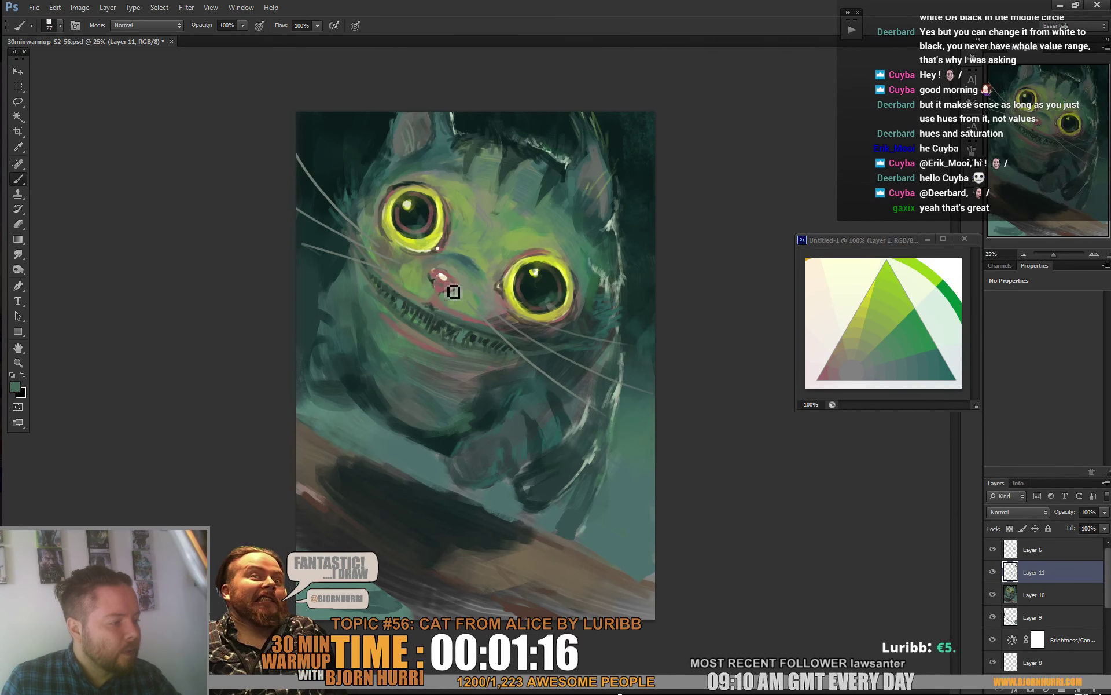
left_click(928, 325, "alt")
left_click(852, 352, "alt")
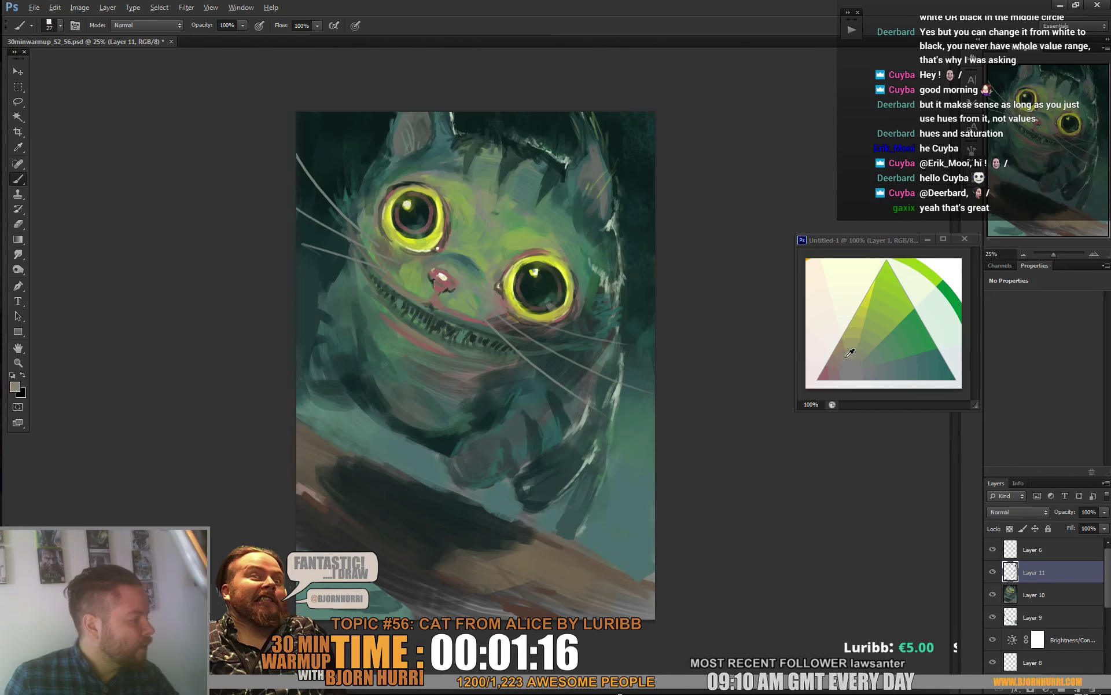
left_click(438, 283)
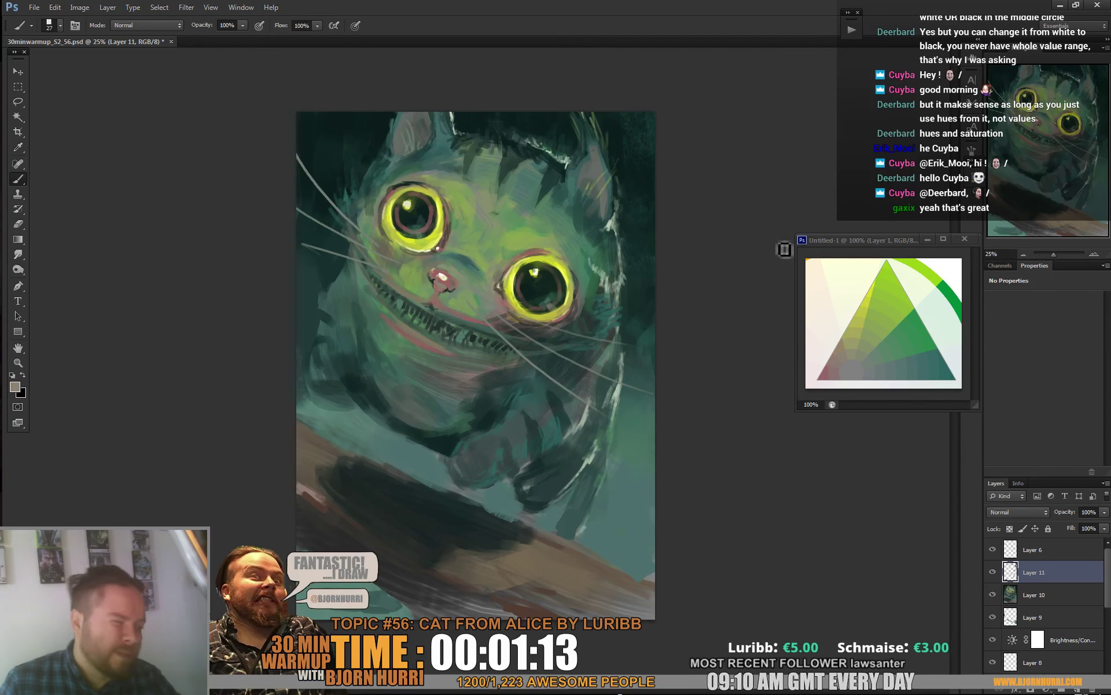
left_click(905, 310, "alt")
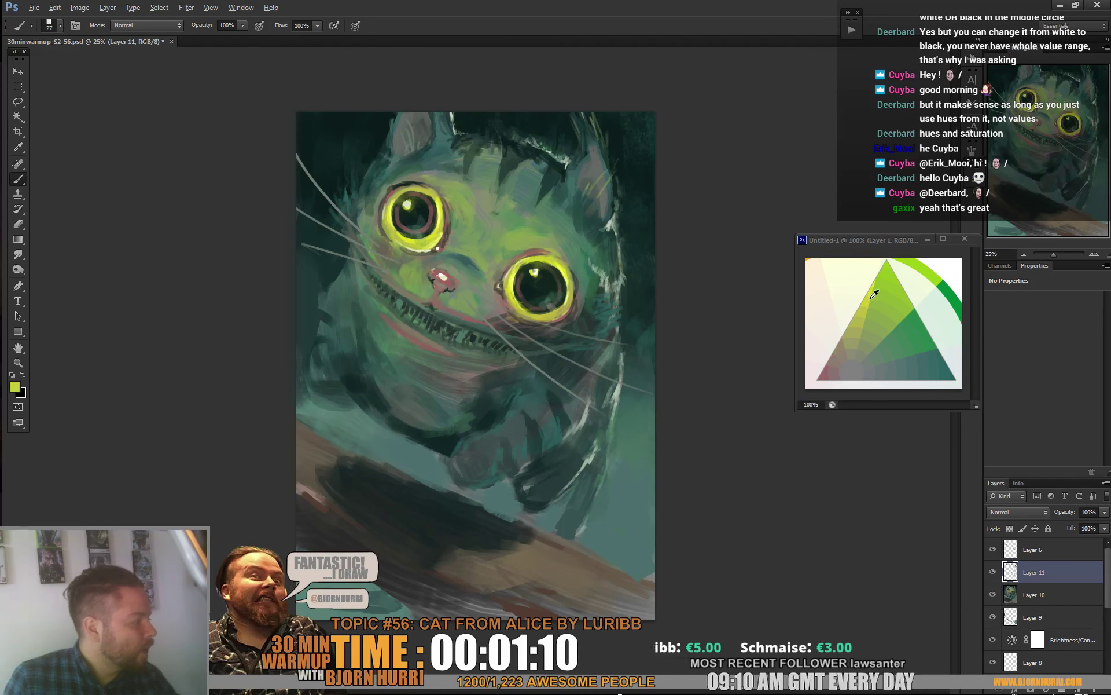
left_click(444, 294, "alt")
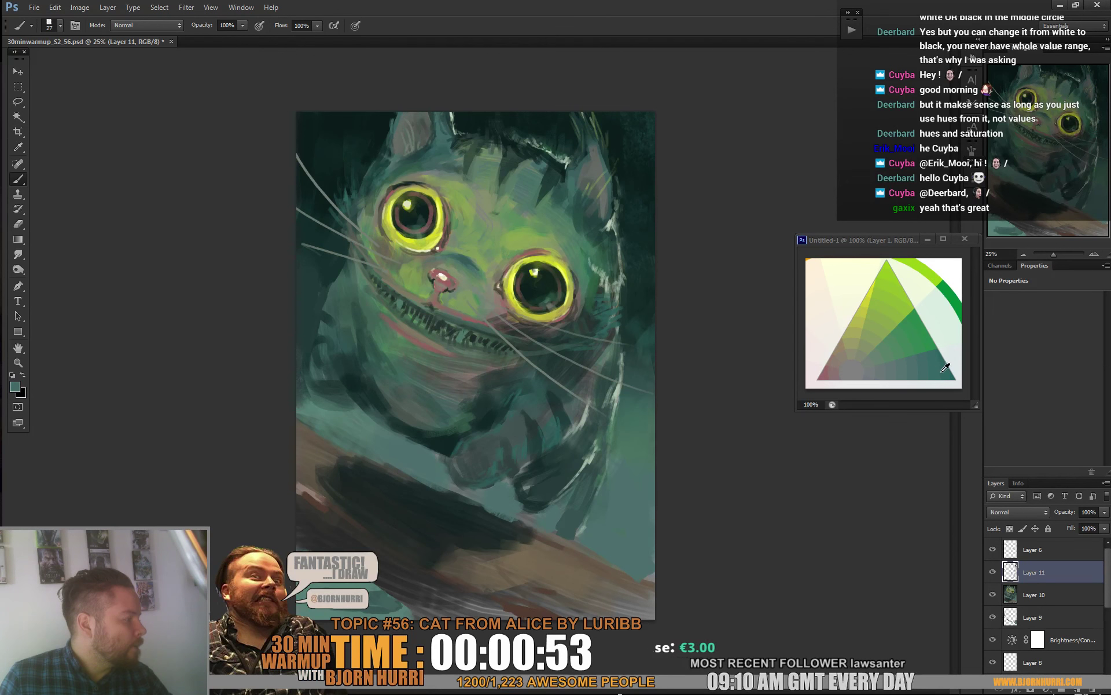
Step: Lighten the sampled teal foreground color and paint bright rim strokes along the undersides of the cat's belly and paws
key("i")
left_click(15, 386)
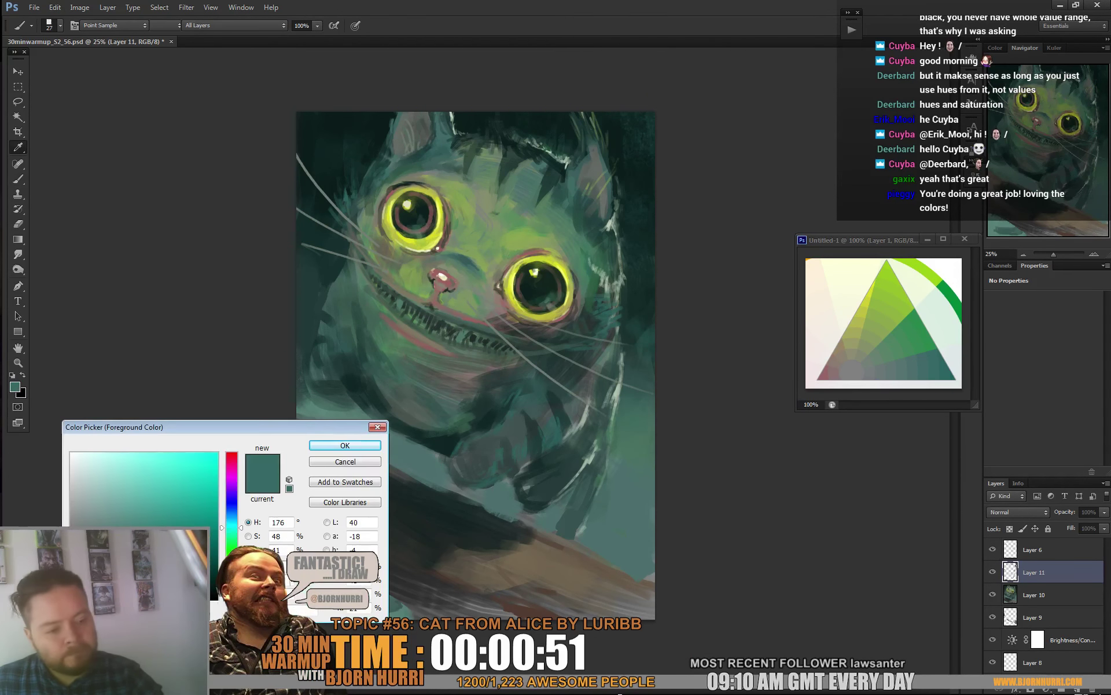
left_click(144, 496)
left_click(345, 445)
key("b")
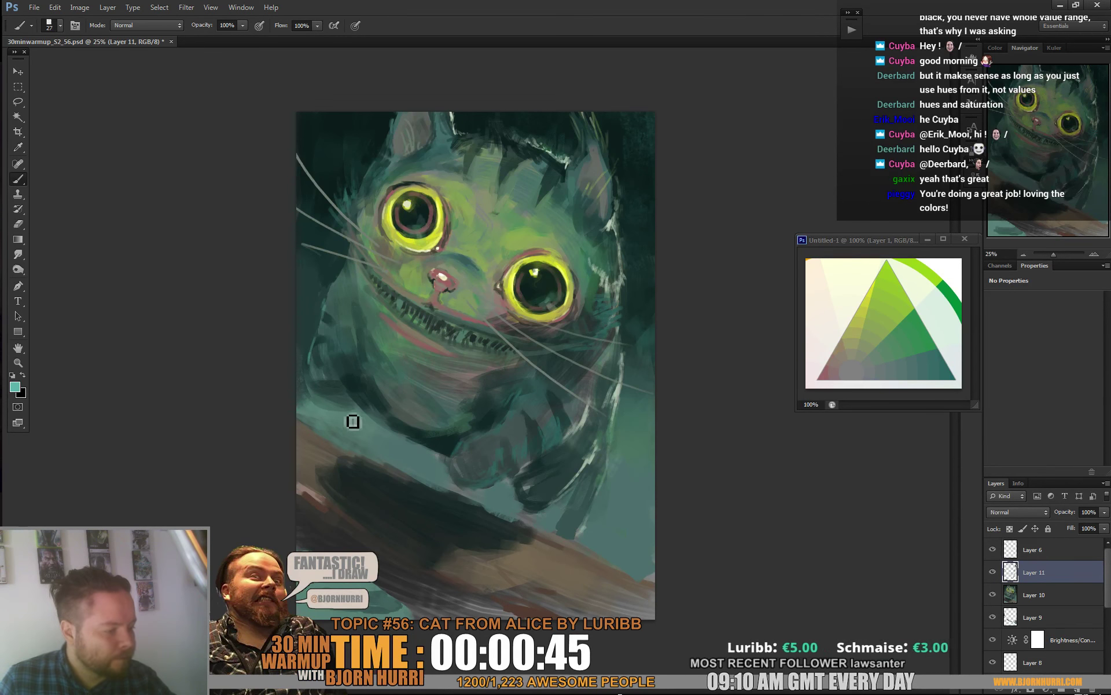
left_click_drag(358, 412, 342, 408)
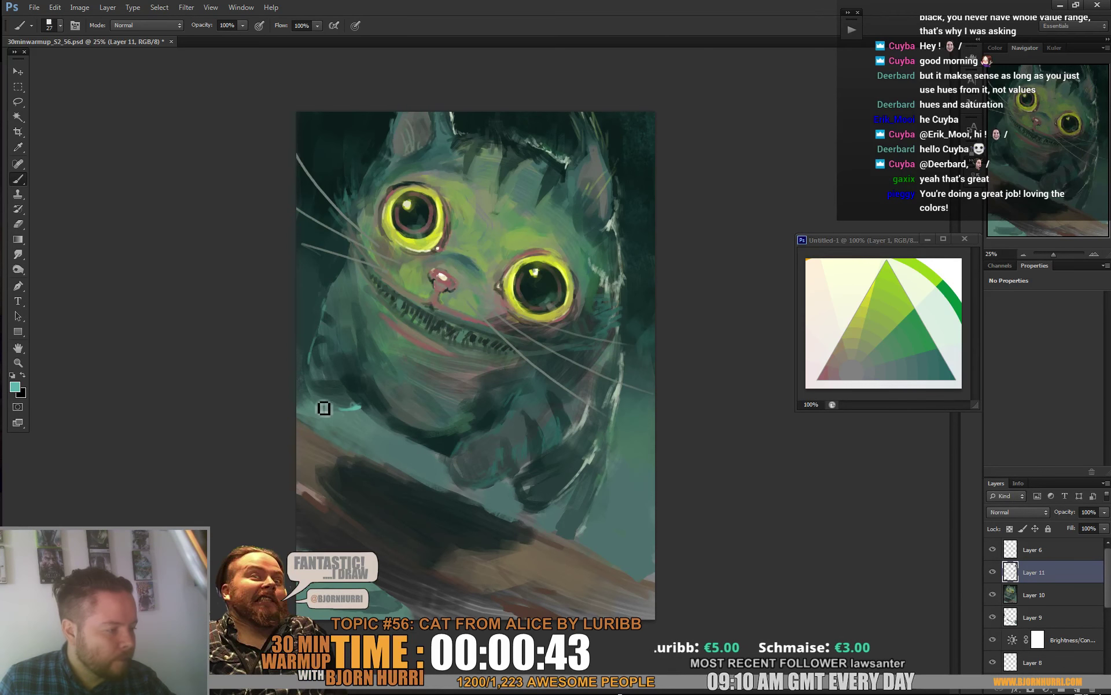
left_click_drag(404, 444, 451, 459)
mouse_move(503, 486)
left_mouse_down()
mouse_move(480, 492)
mouse_move(554, 460)
mouse_move(585, 493)
mouse_move(587, 479)
mouse_move(550, 514)
mouse_move(589, 462)
mouse_move(547, 517)
left_mouse_up()
Step: Blend the teal rim strokes into the paws and nearby fur with dark and mid teal tones sampled around them
left_click(549, 511, "alt")
left_click(557, 496, "alt")
left_click(558, 495, "alt")
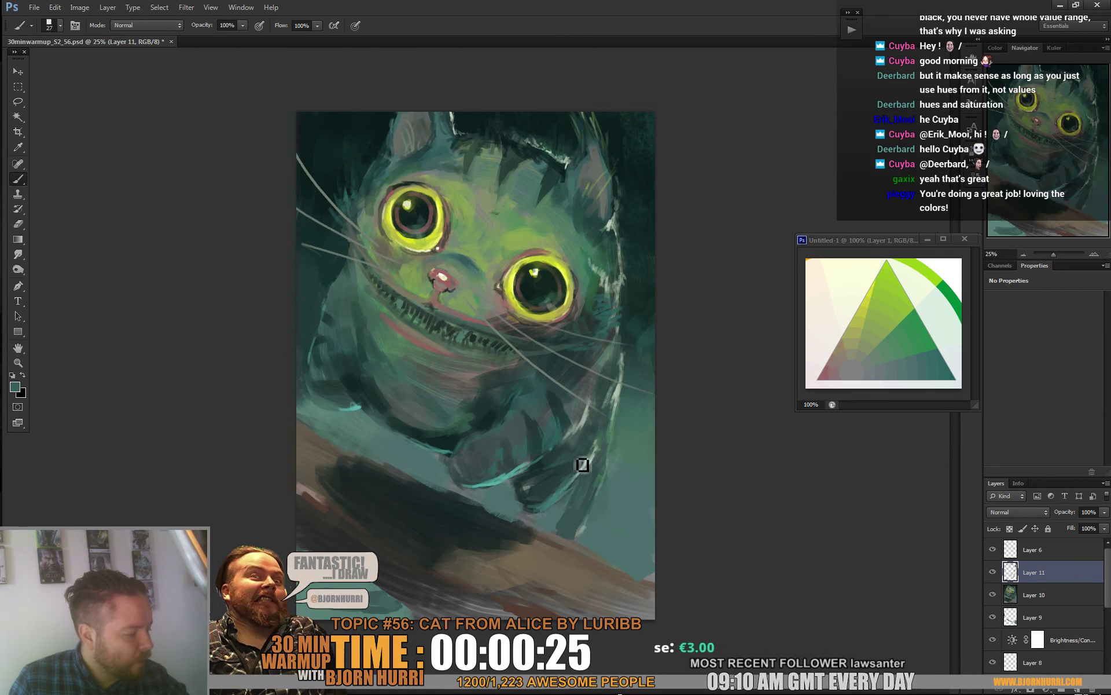
left_click(516, 469, "alt")
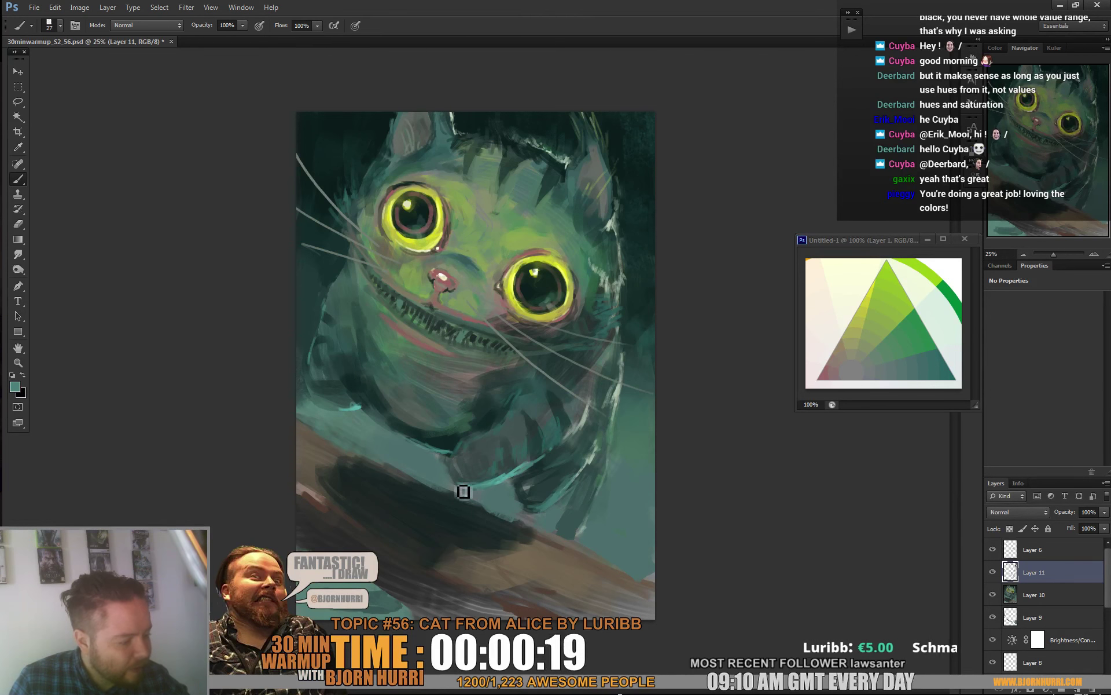
left_click(445, 477, "alt")
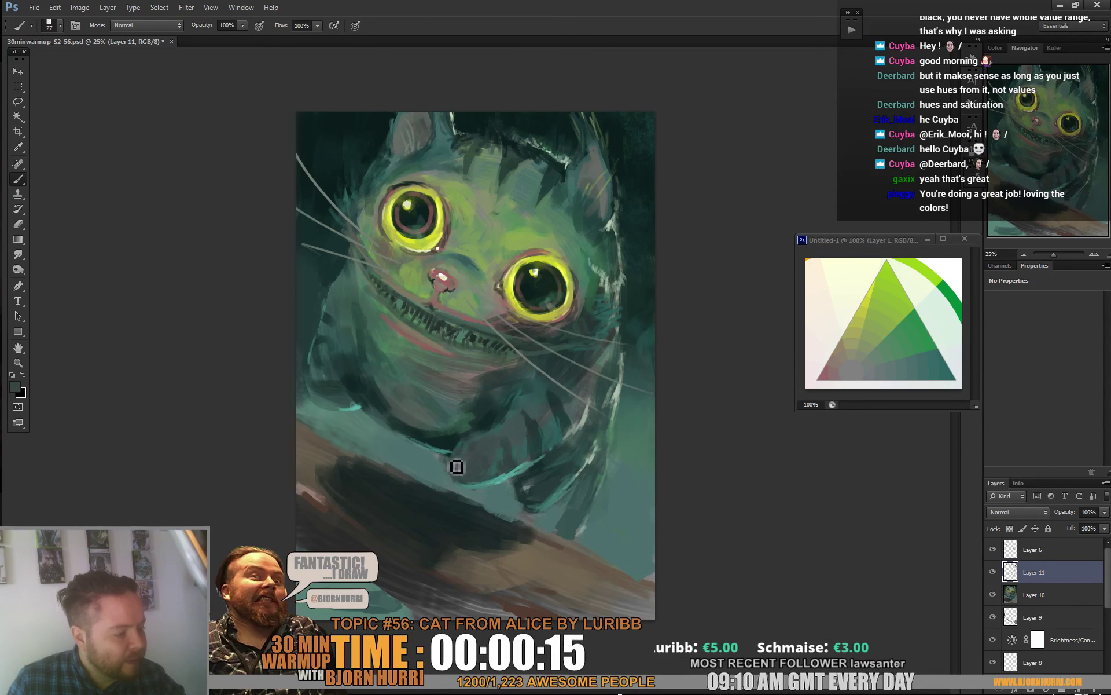
left_click(480, 429, "alt")
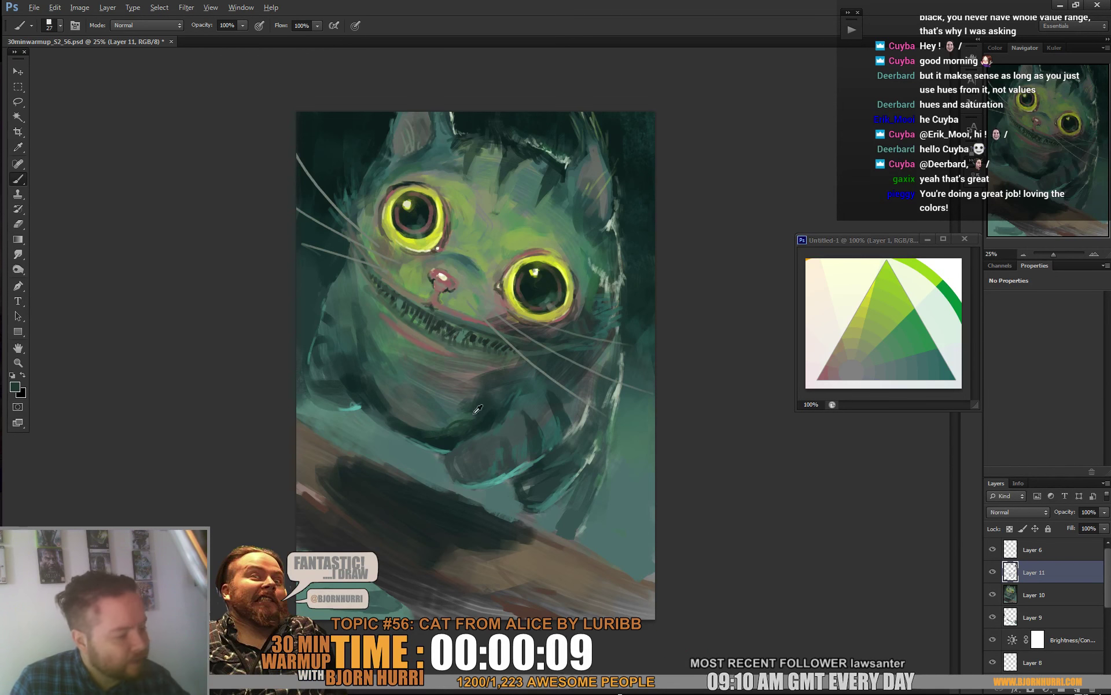
Step: Enlarge the brush to 54 px and paint over the chest, belly and flank fur with sampled dark teal tones
right_click(539, 391)
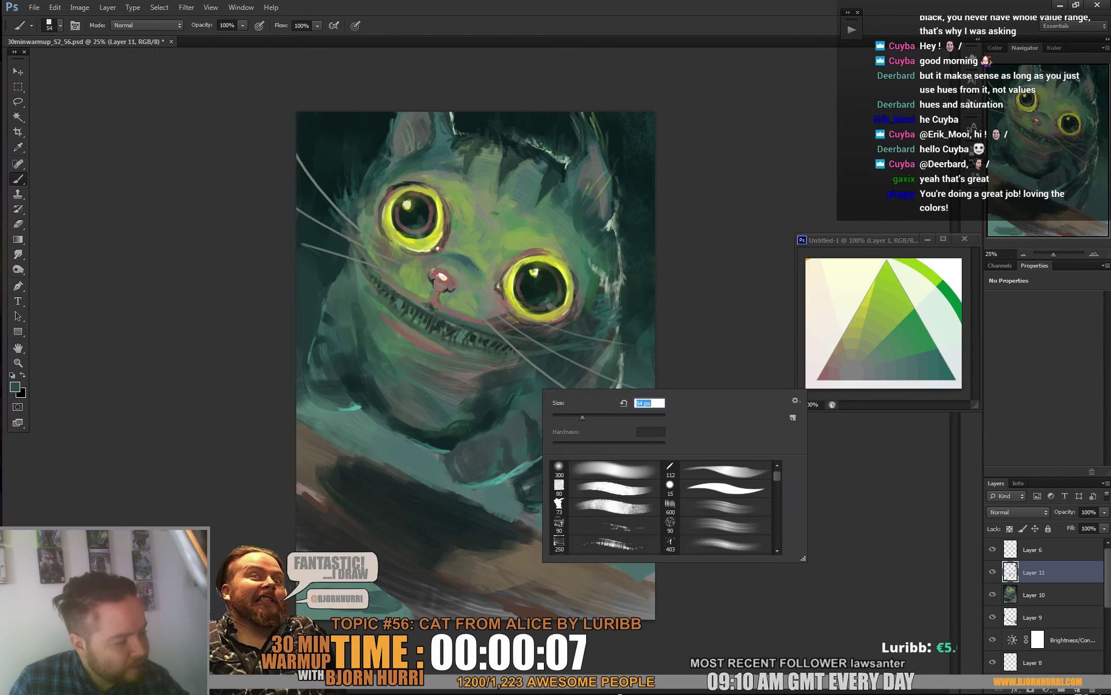
key("Return")
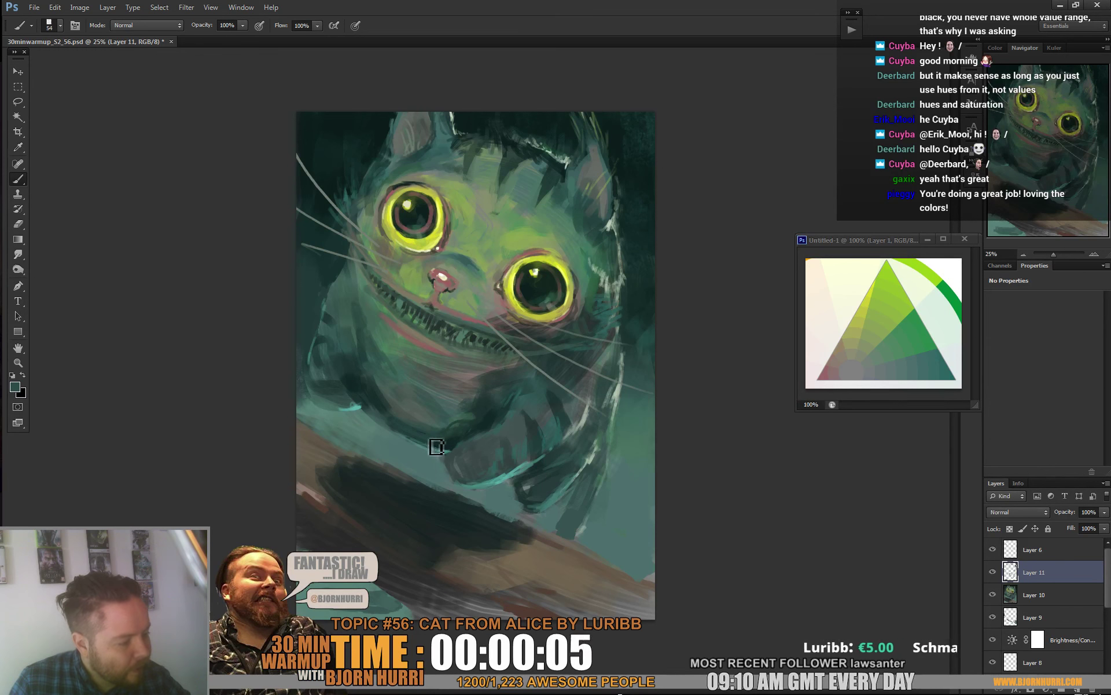
left_click(367, 383, "alt")
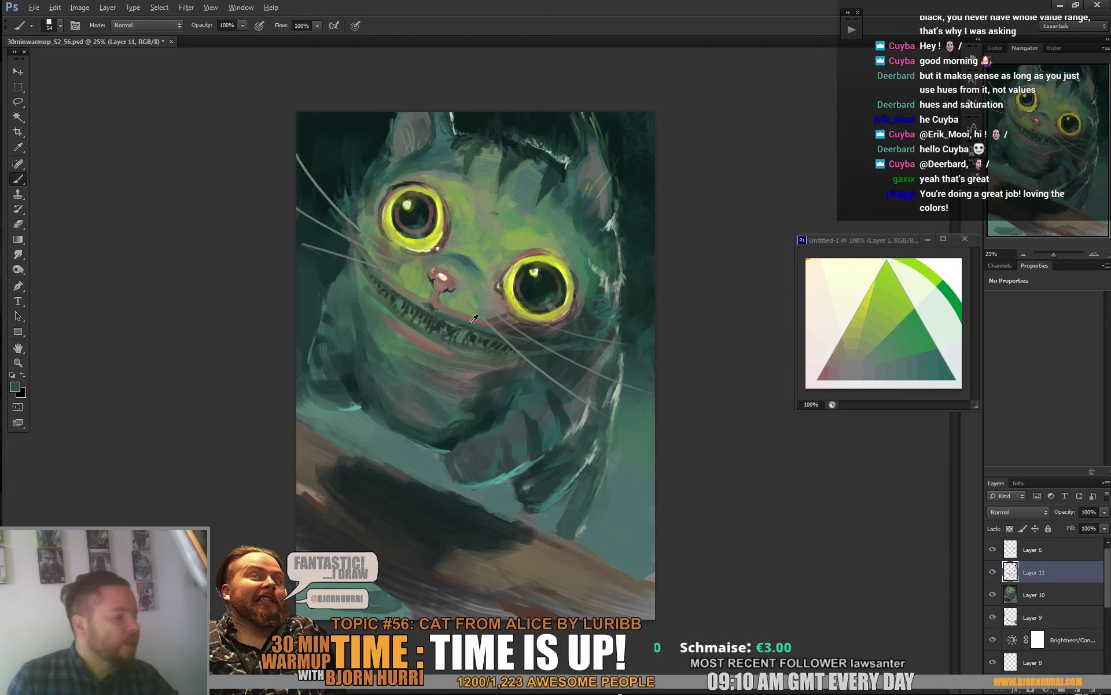
left_click(359, 337, "alt")
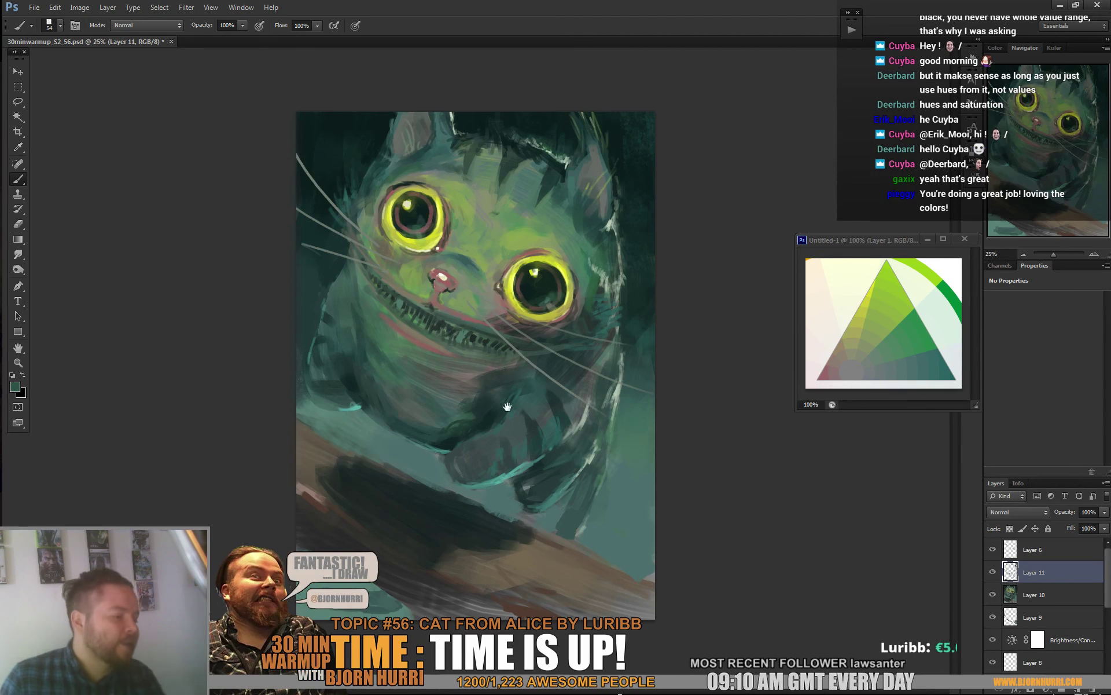
left_click(560, 429, "alt")
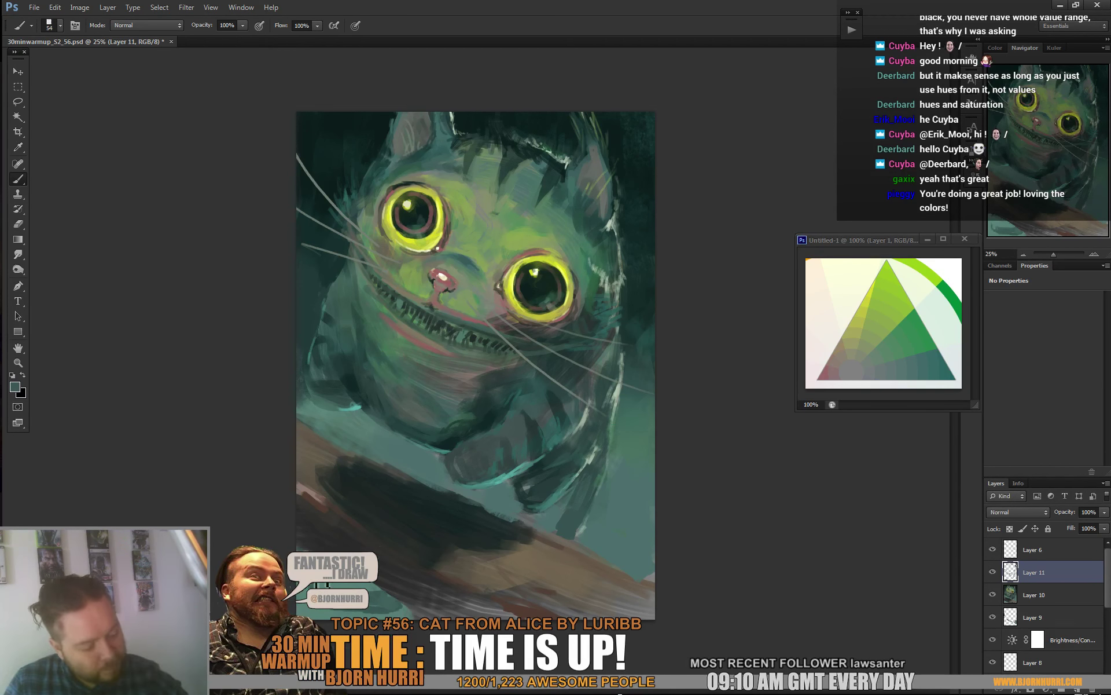
Step: Enlarge the brush to 162 px and paint brown sampled from the branch's left end over its dark shadow
left_click(322, 483, "alt")
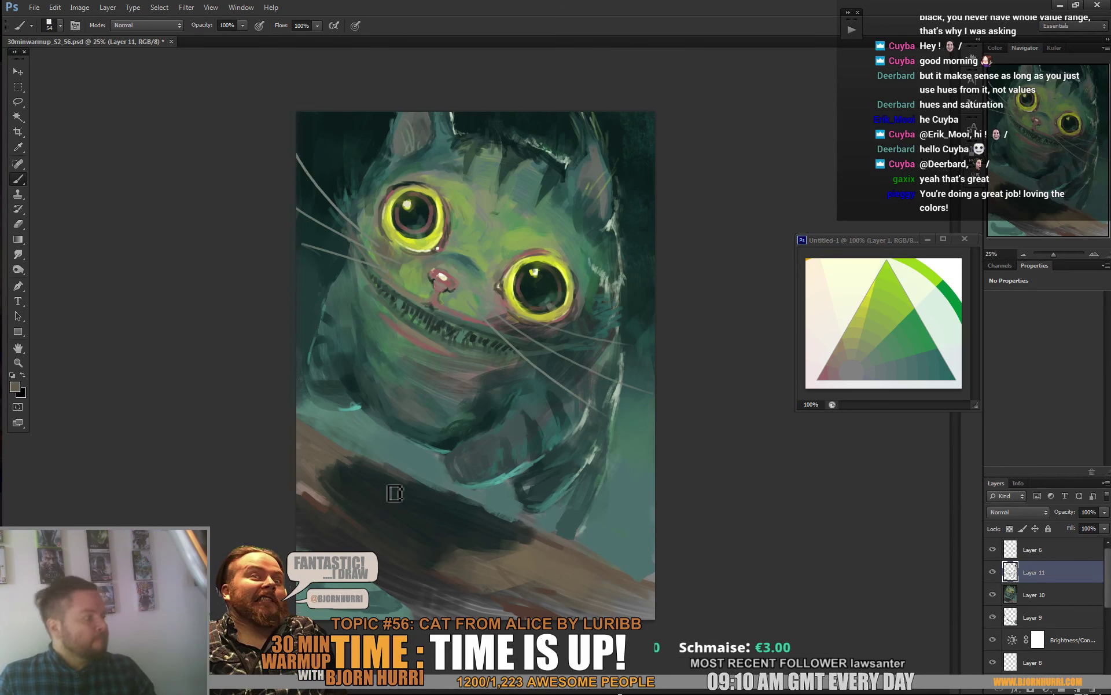
right_click(434, 517)
left_click_drag(473, 546, 492, 546)
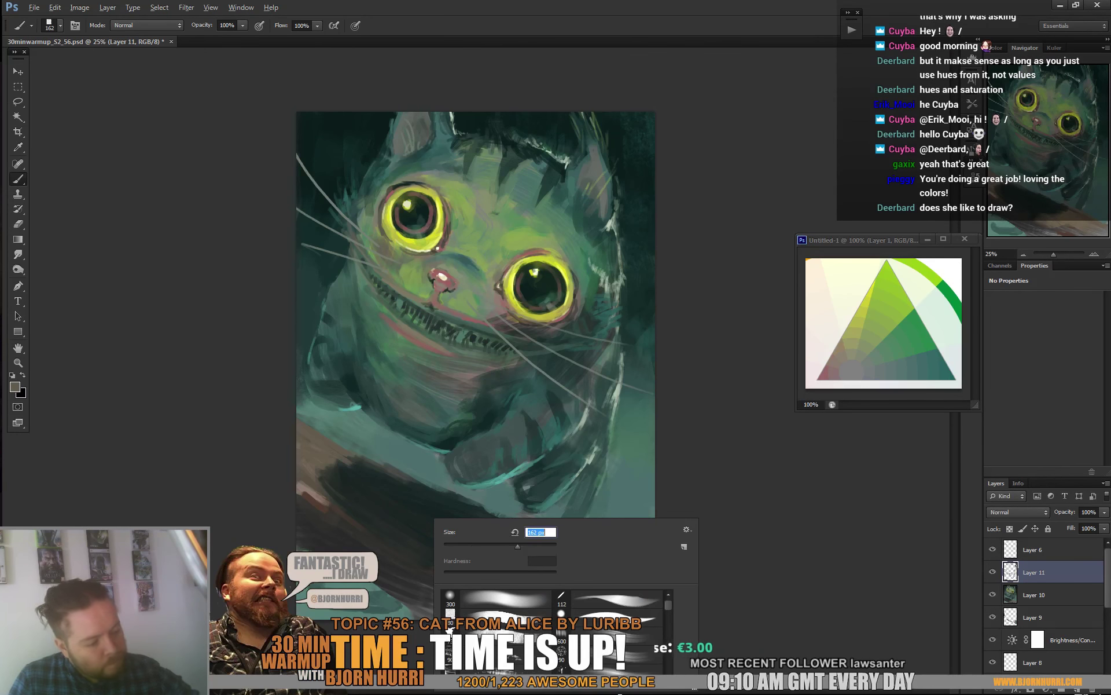
left_click(317, 502, "alt")
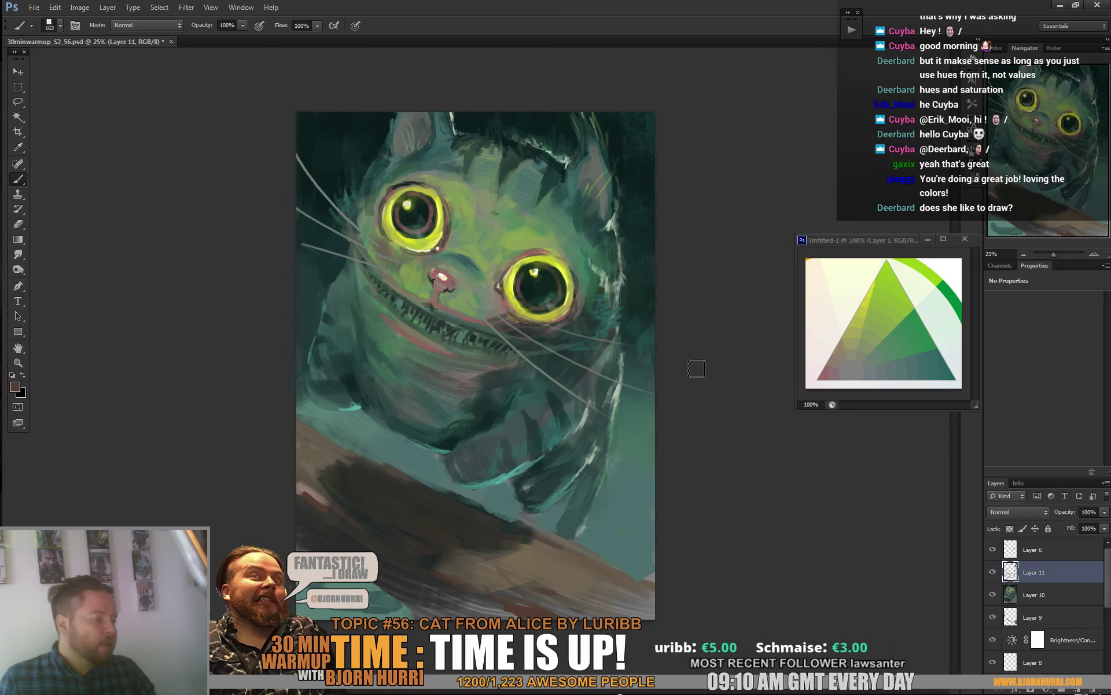
Step: Brighten the long middle whisker on the cat's right-hand side with a white stroke on Layer 6
left_click(1029, 558)
left_click(1008, 551, "ctrl")
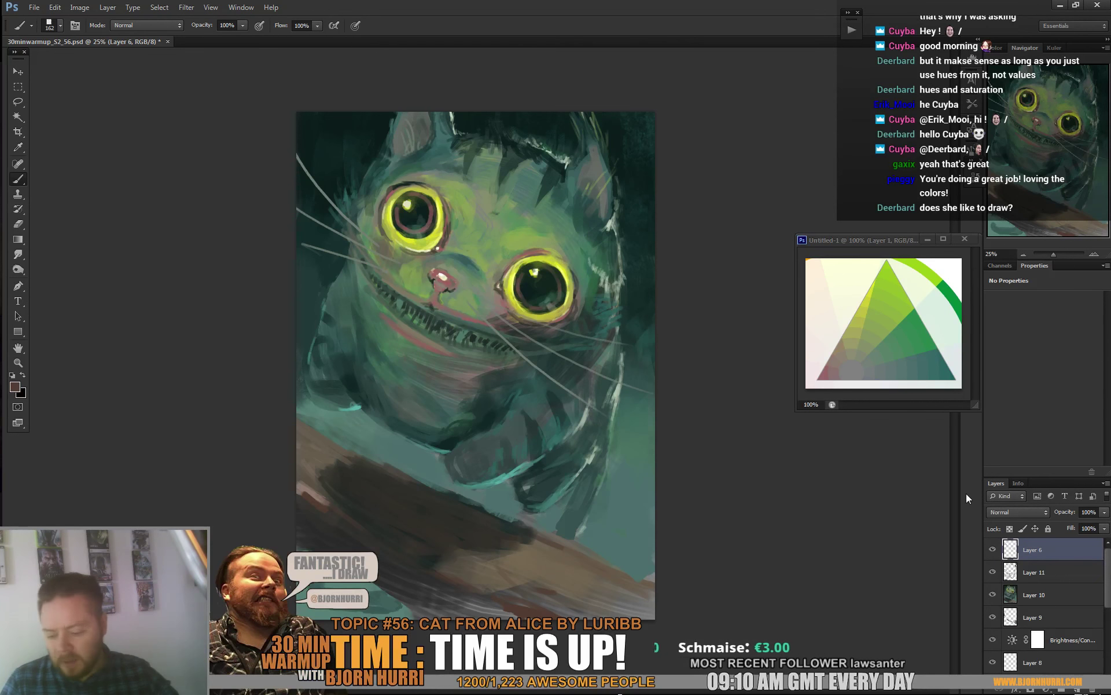
key("d")
key("x")
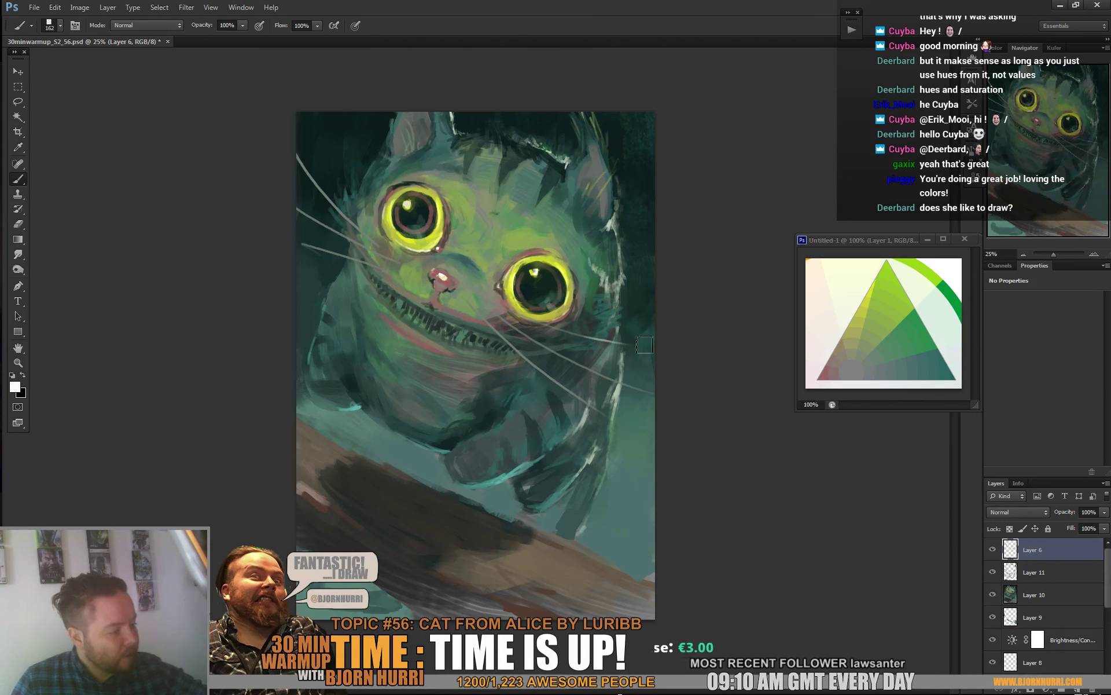
left_click_drag(573, 356, 655, 393)
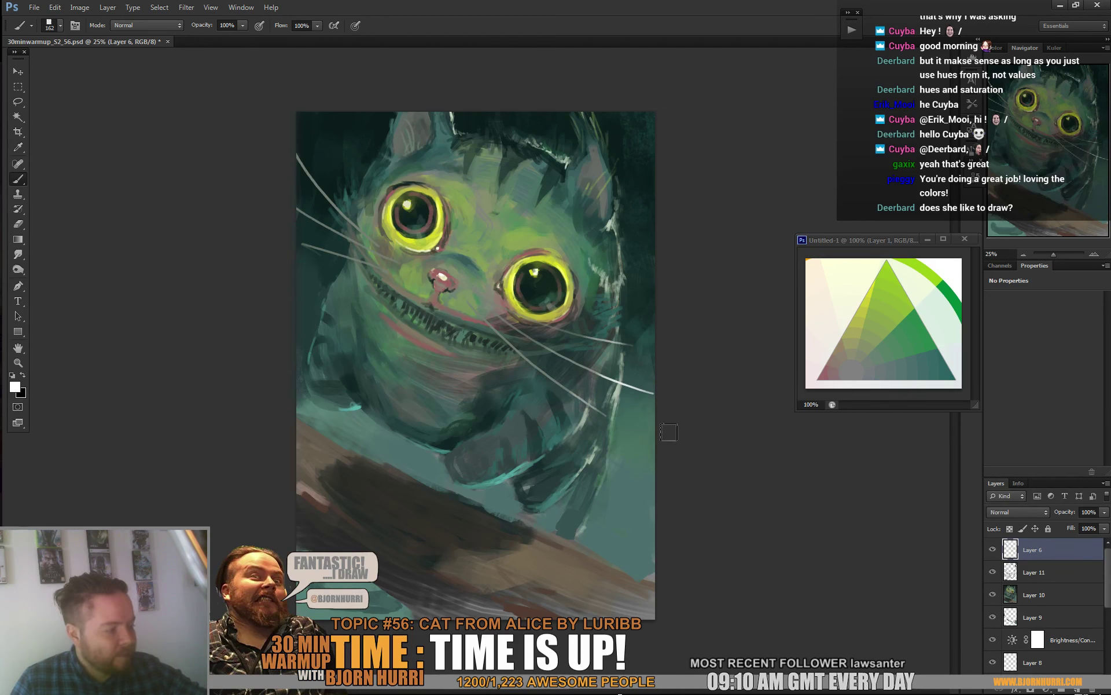
Step: Brighten the upper left whisker in white at 62 px, tone down whisker ends with sampled dark teal, and save the file
right_click(624, 410)
left_click_drag(703, 417, 669, 416)
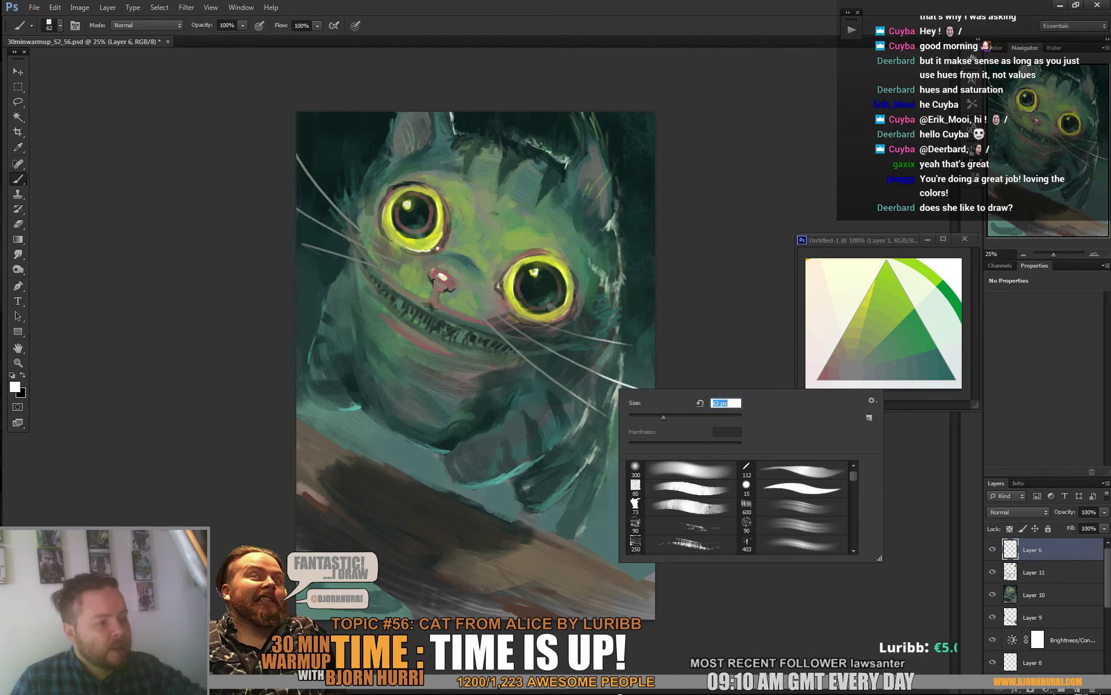
left_click_drag(359, 228, 333, 198)
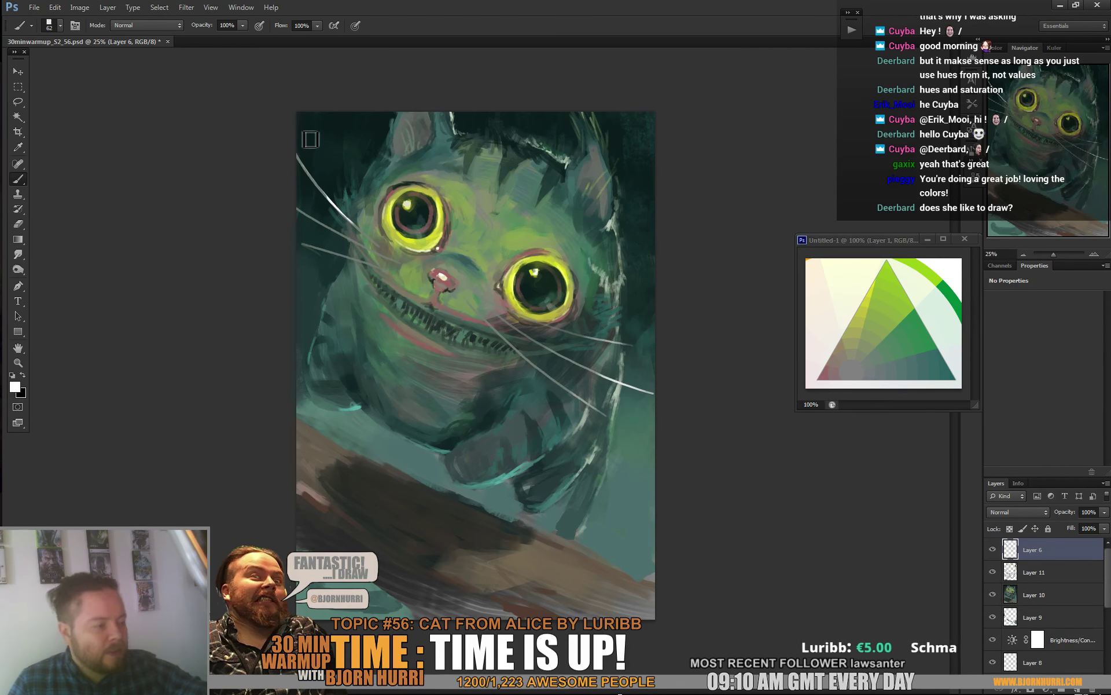
left_click(346, 186, "alt")
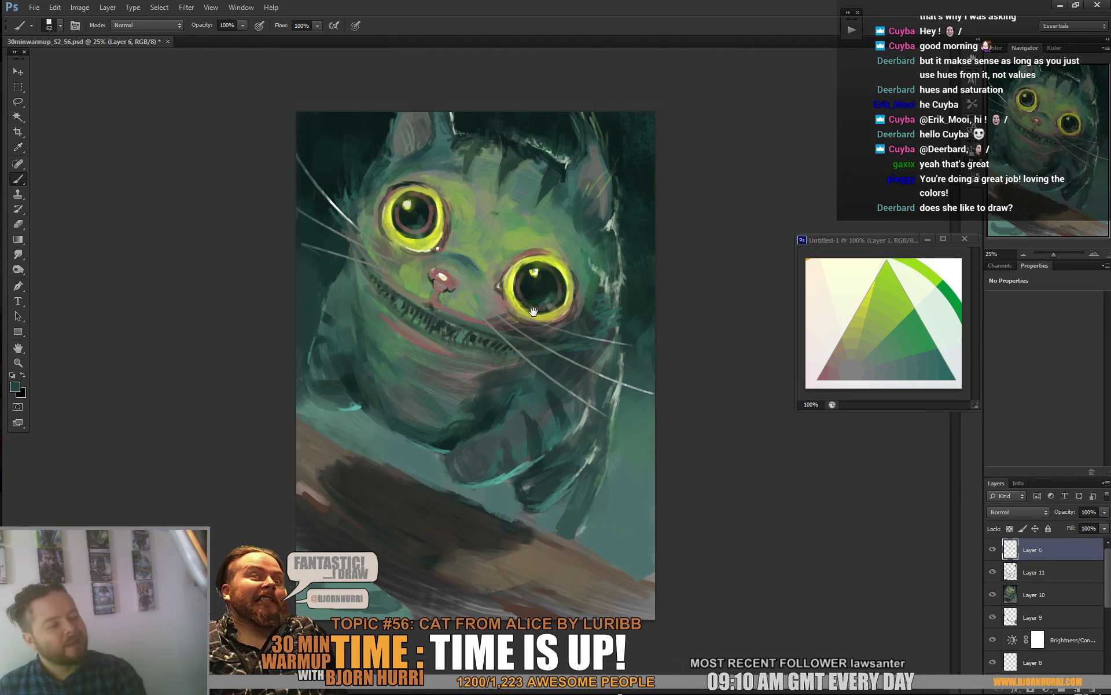
key("ctrl+s")
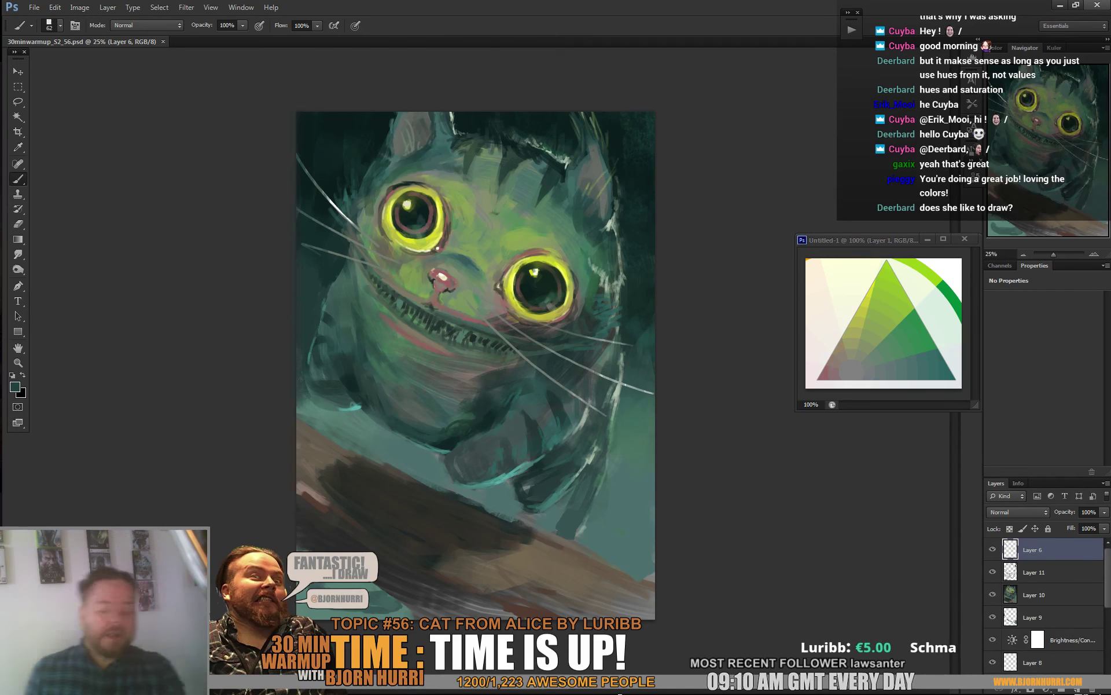
Step: Refine the mouth line below the nose at 16 px with pink sampled from the left eye's rim and sampled dark green
left_click(391, 194, "alt")
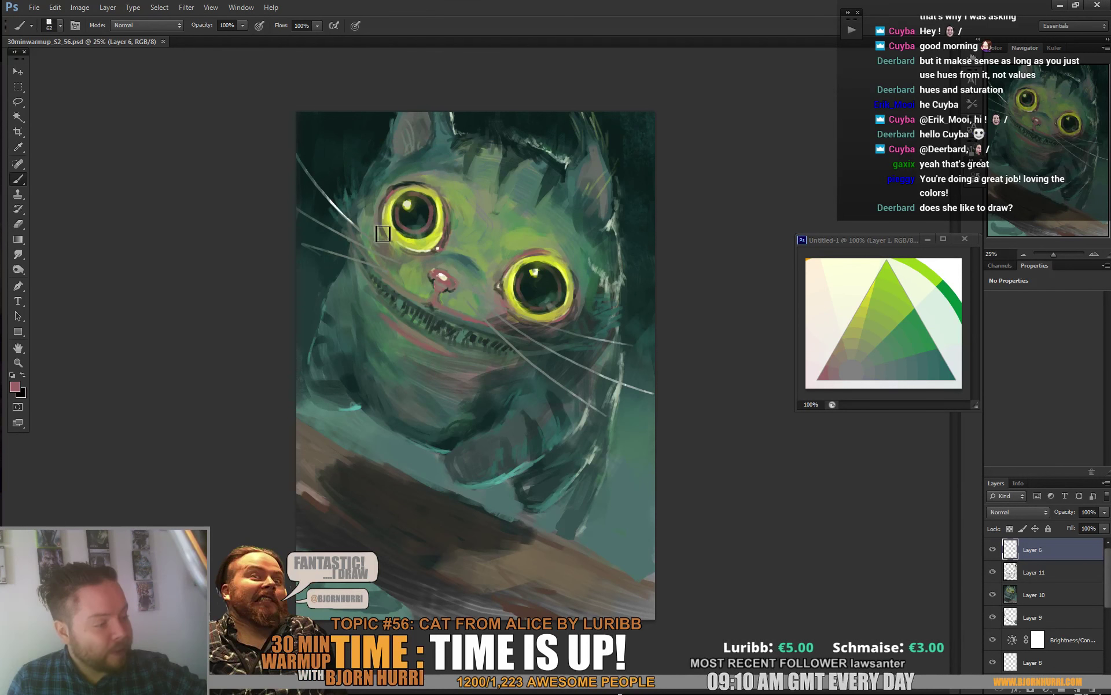
right_click(412, 291)
left_click(381, 273)
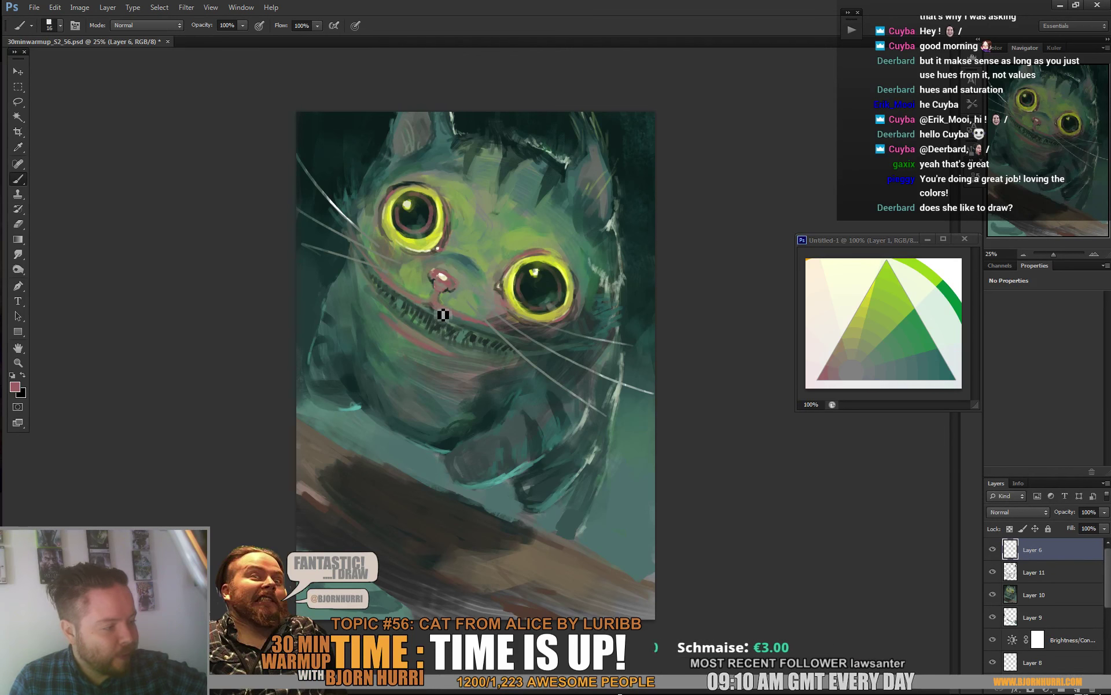
left_click(423, 309, "alt")
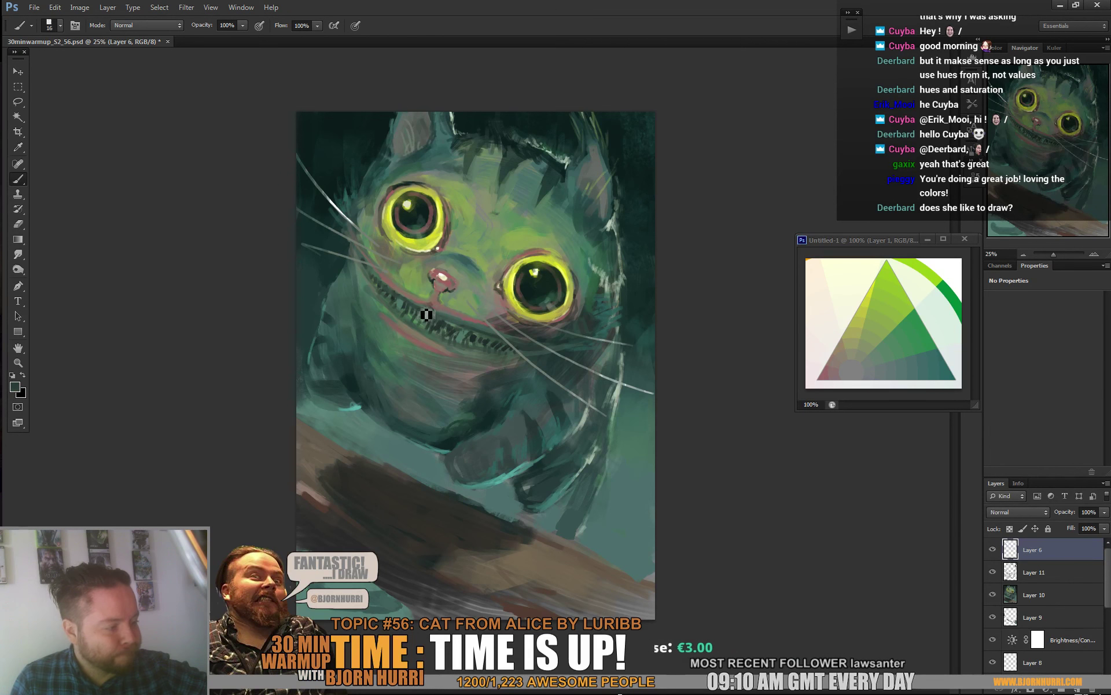
Step: Paint white highlights on the grin's teeth with the brush at 20 px, enlarged to 33 px
left_click(443, 275, "alt")
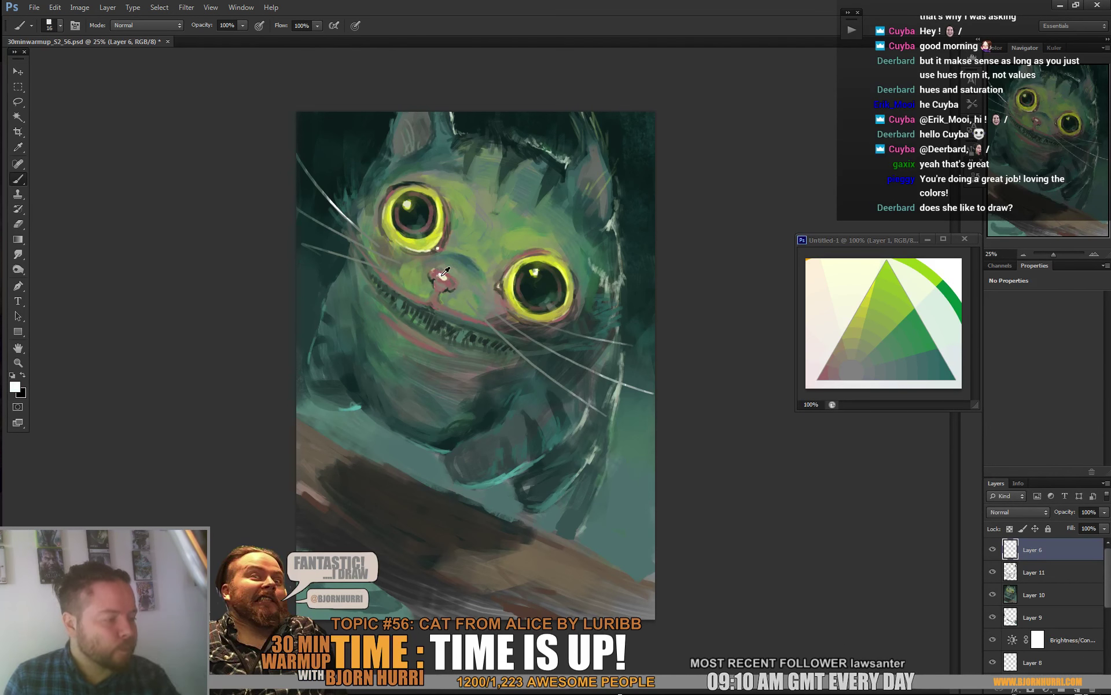
right_click(418, 322)
left_click_drag(445, 327, 447, 327)
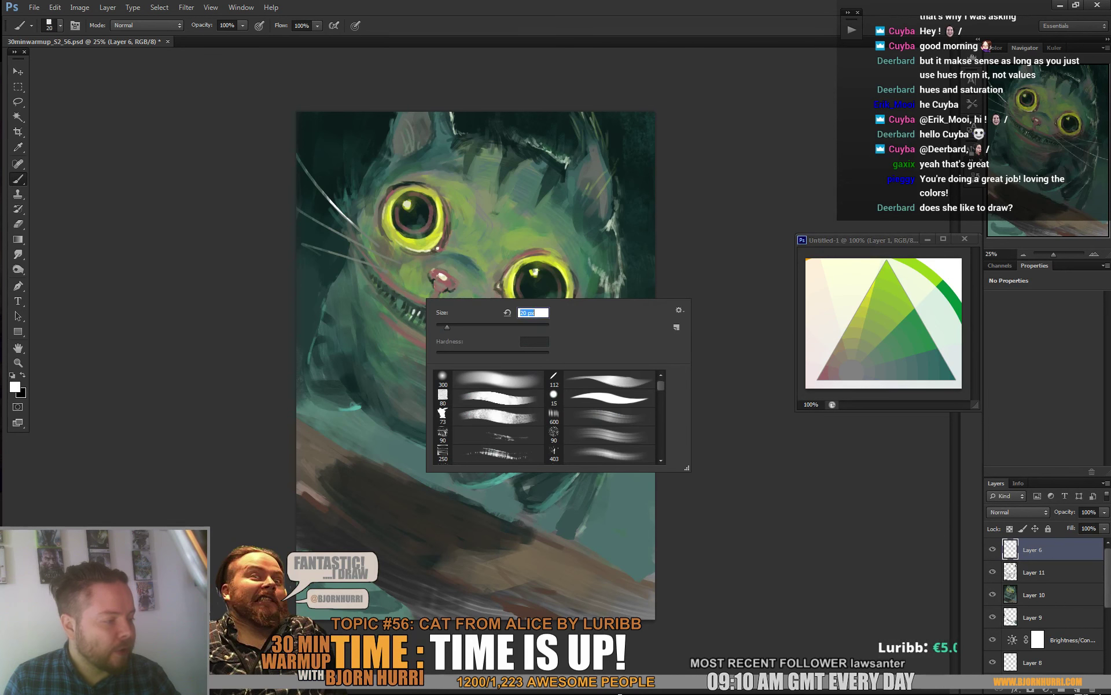
key("Return")
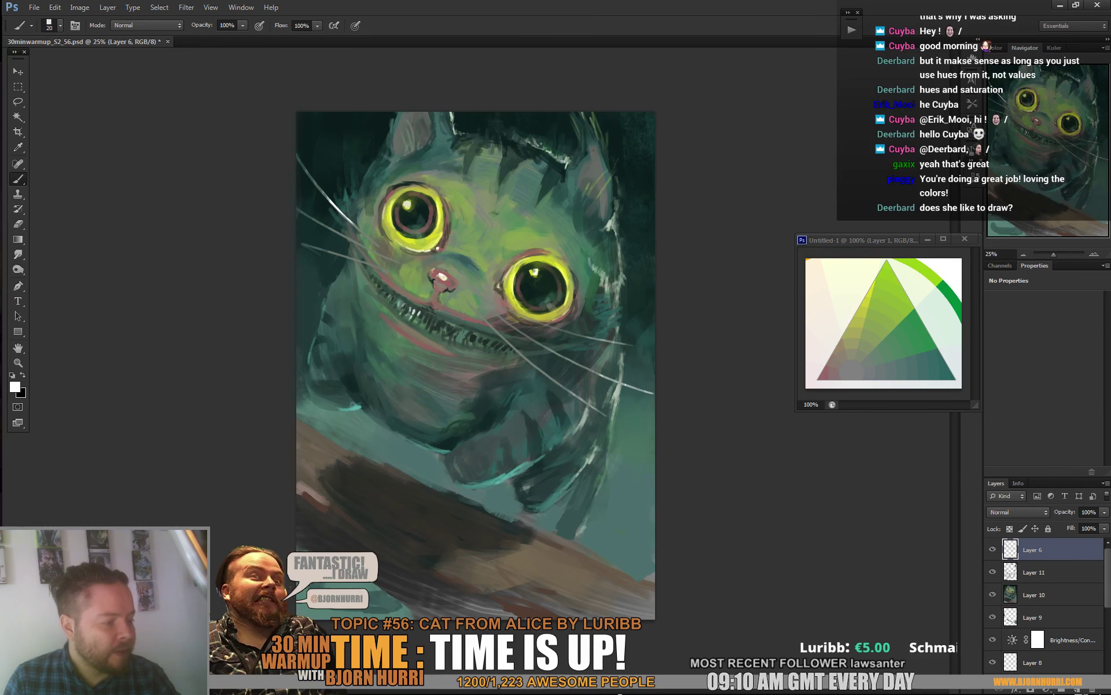
right_click(427, 323)
type("33")
key("Return")
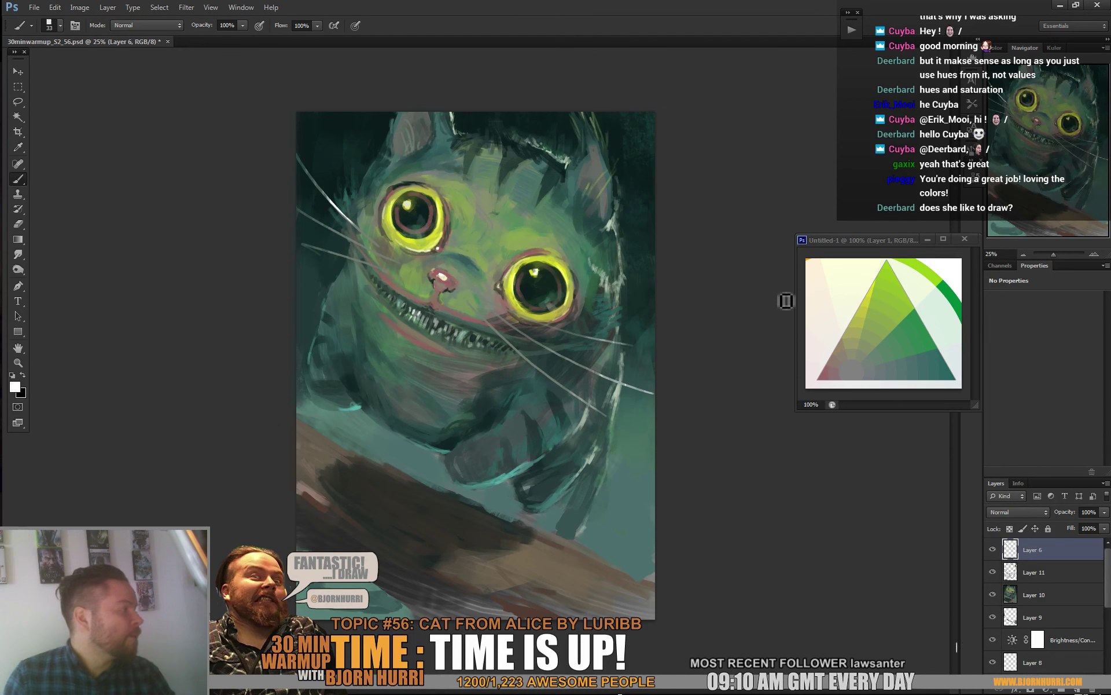
Step: Tone down the white highlights on the grin's teeth with the eraser at 300 px
key("e")
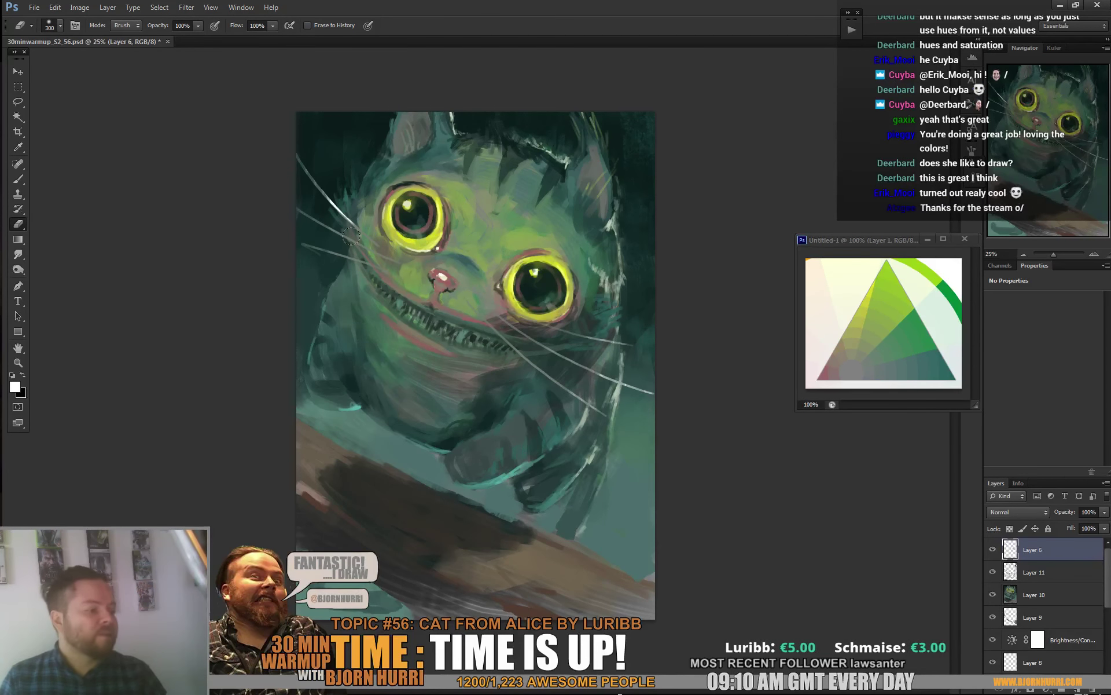
key("b")
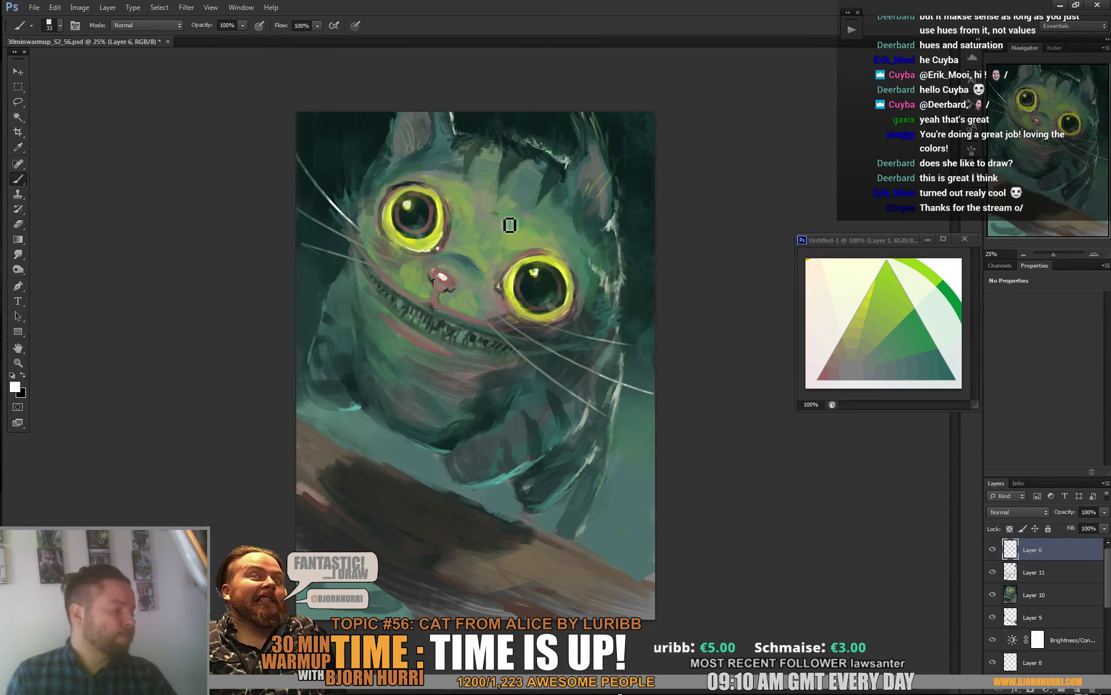
Step: Try sampled dark grey spots on the cheek between nose and right eye, then cover them with sampled greens at 21 px
left_click(508, 327, "alt")
left_click(469, 305)
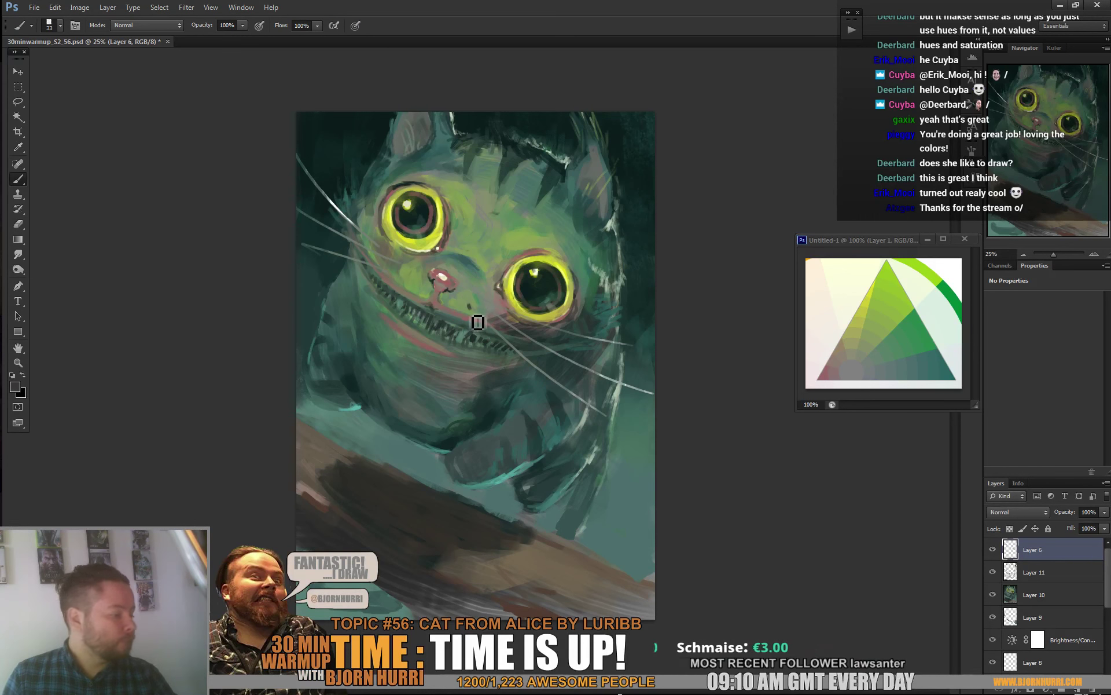
right_click(481, 304)
left_click(505, 330)
key("Return")
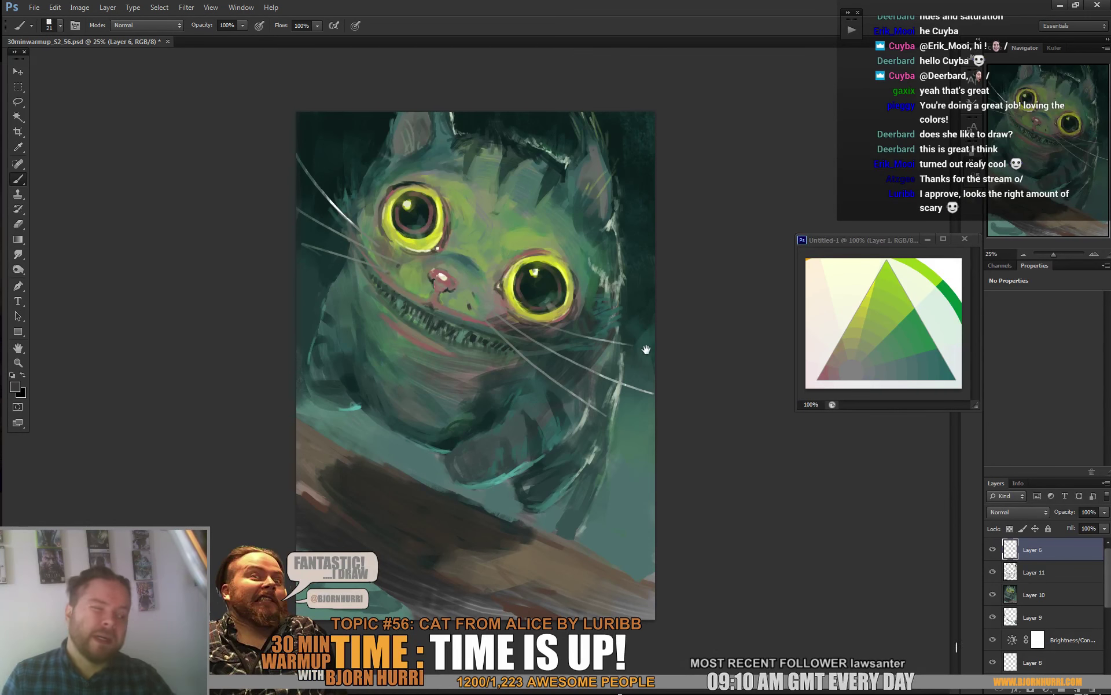
left_click(467, 315, "alt")
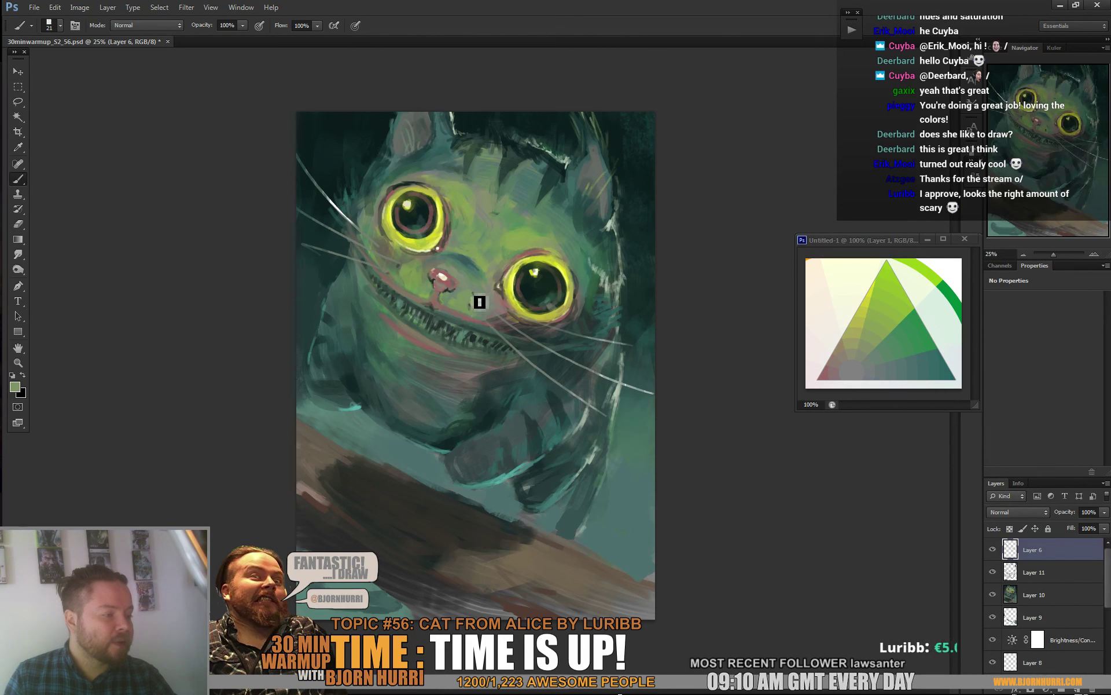
left_click(480, 302, "alt")
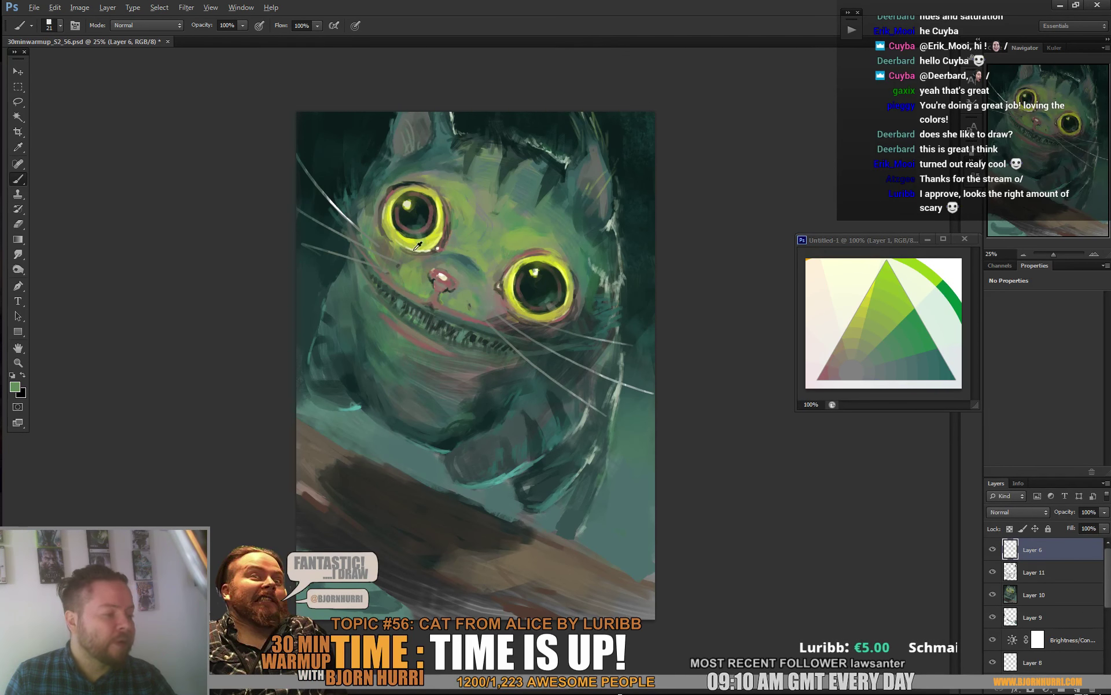
left_click(480, 303, "alt")
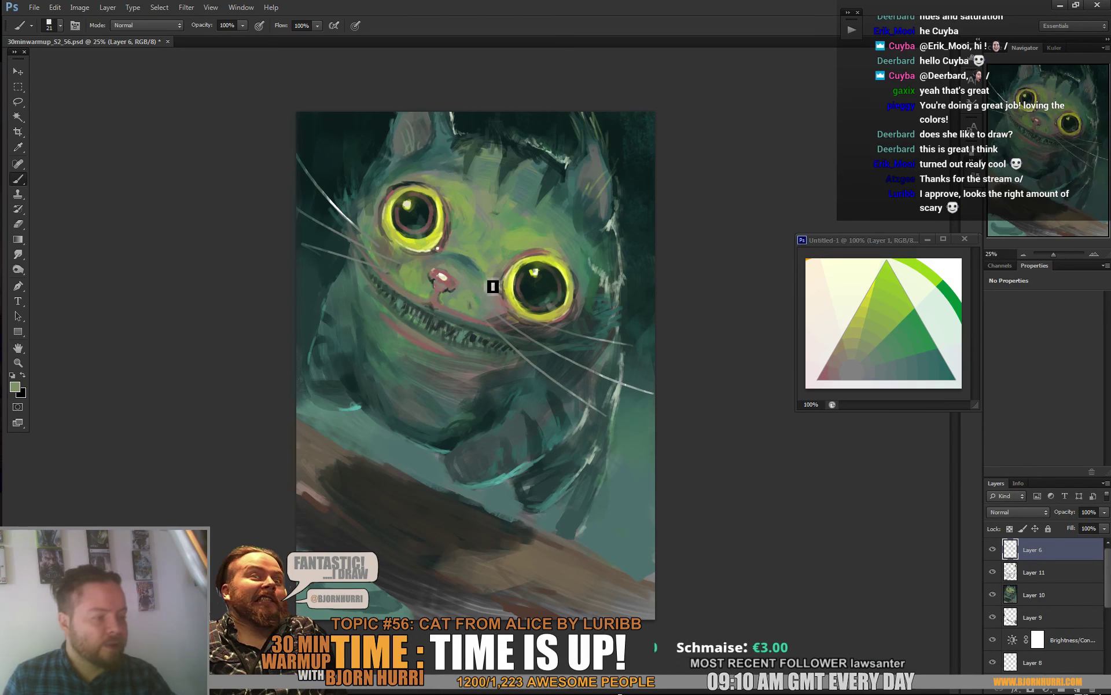
Step: Touch up the mouth line below the nose with dusky pink sampled from the nose, and save the file
left_click(438, 274, "alt")
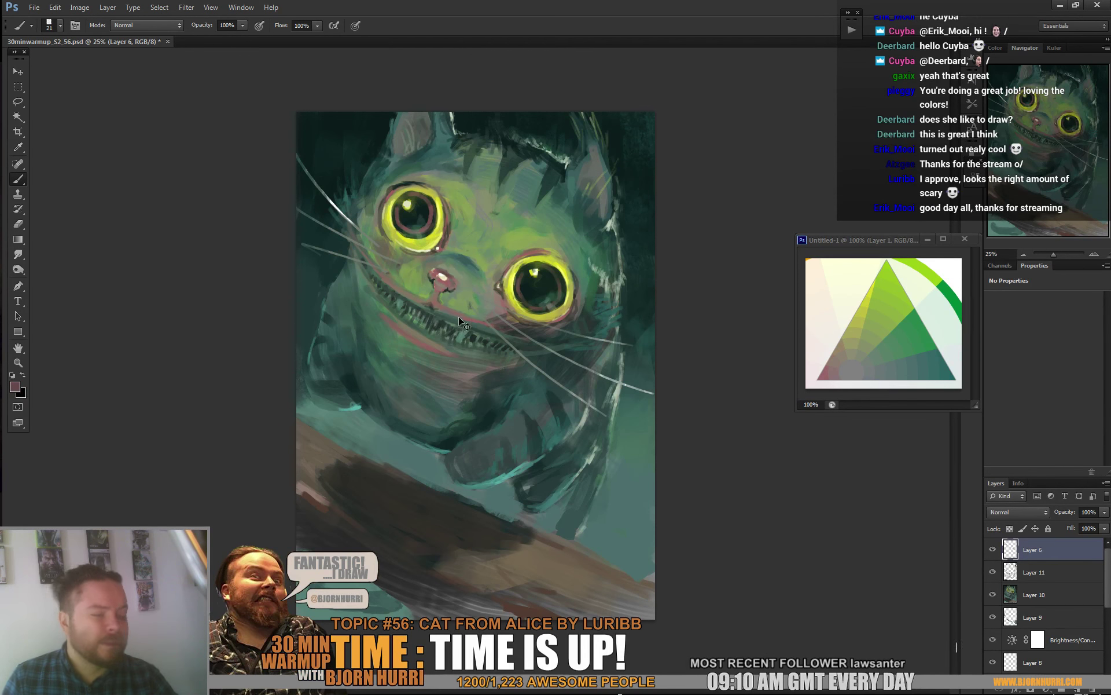
key("ctrl+s")
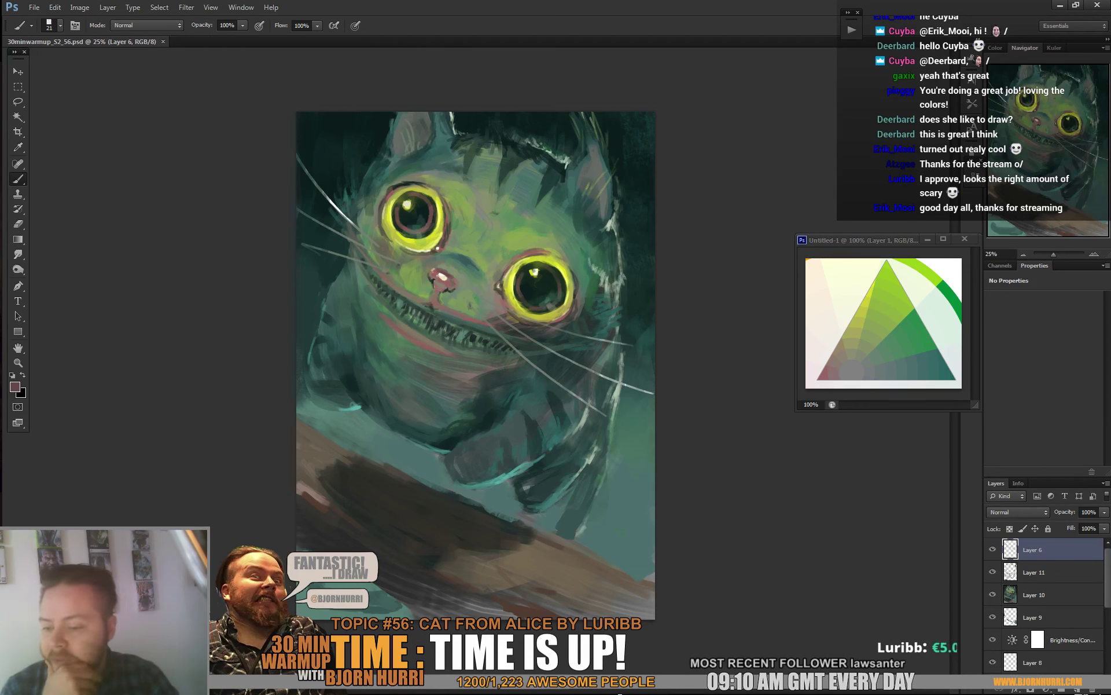